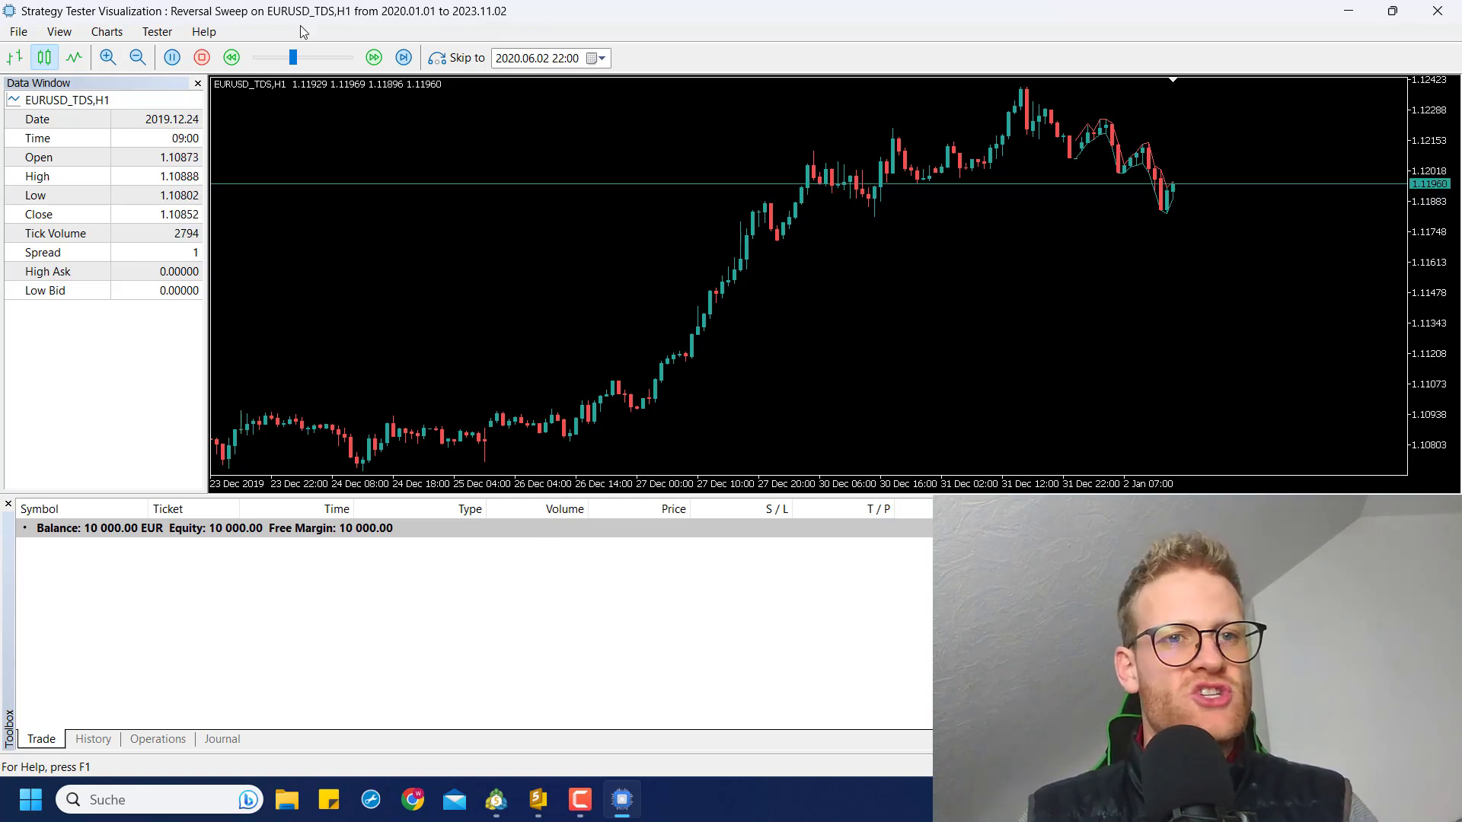
# Step: Run the Reversal Sweep visual backtest at a higher speed, slow it down around the first trades, and pause it
pyautogui.click(324, 59)
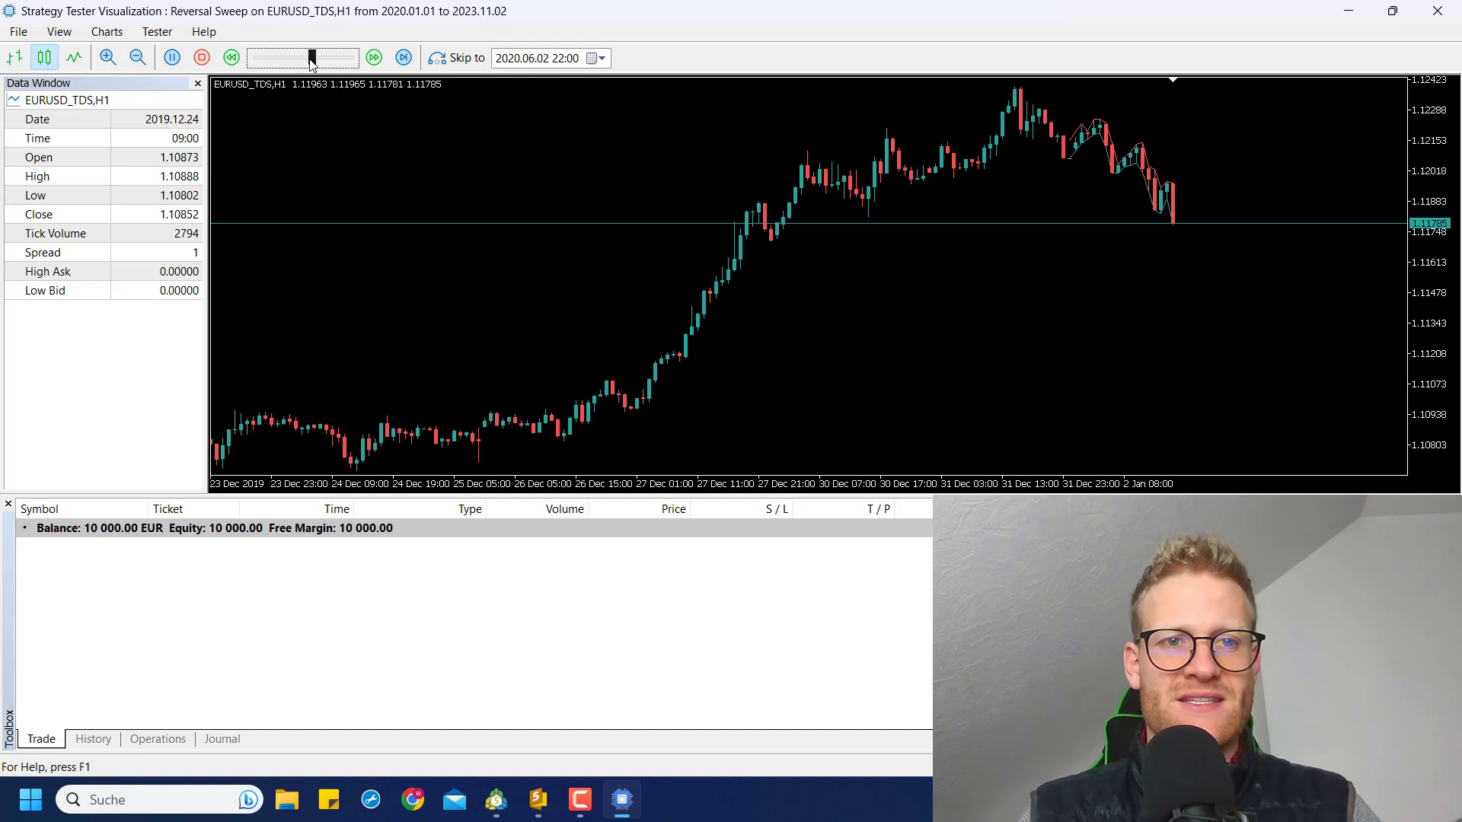
pyautogui.click(334, 61)
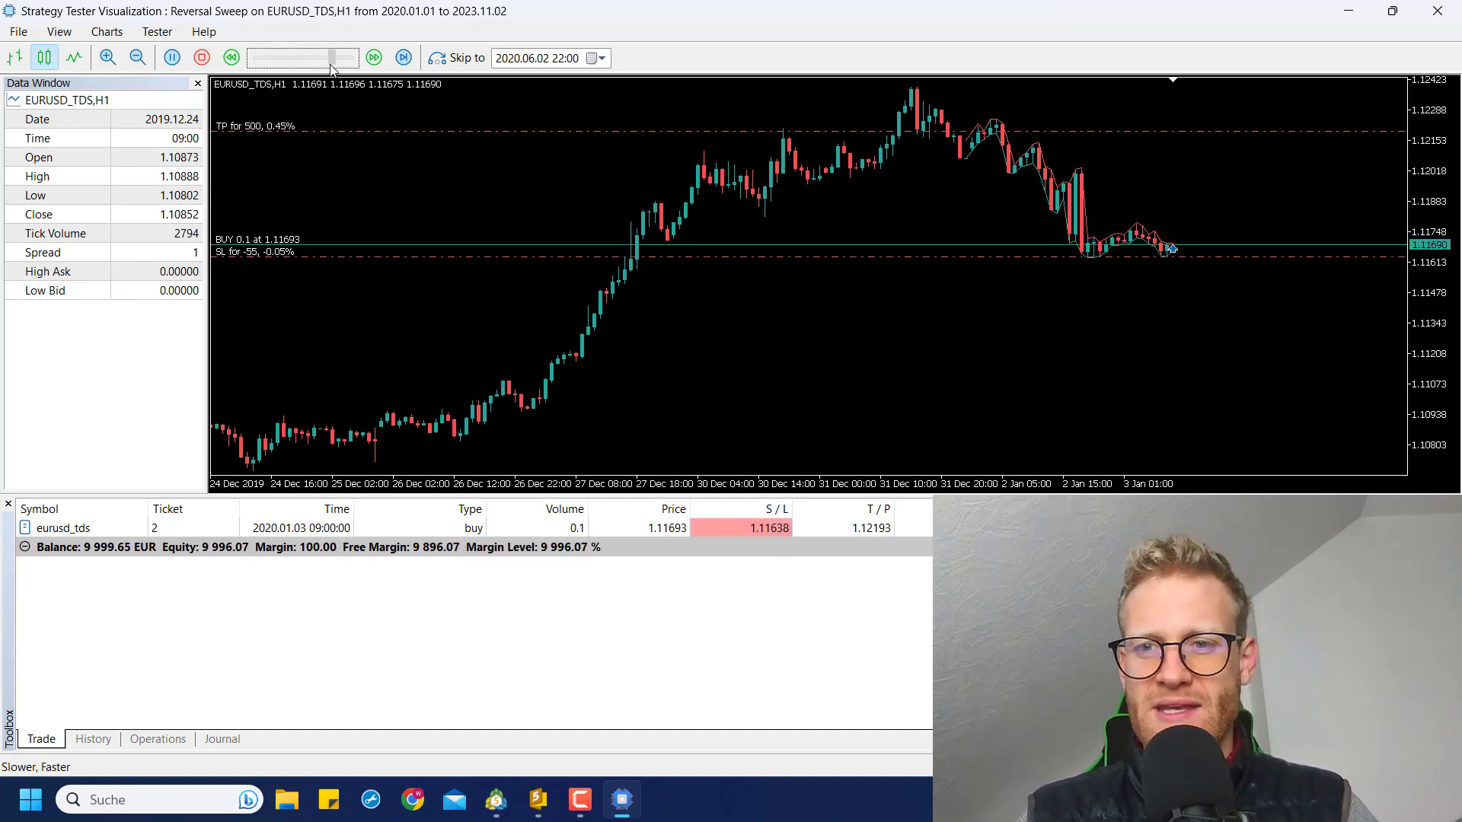
pyautogui.moveTo(332, 60); pyautogui.dragTo(287, 71)
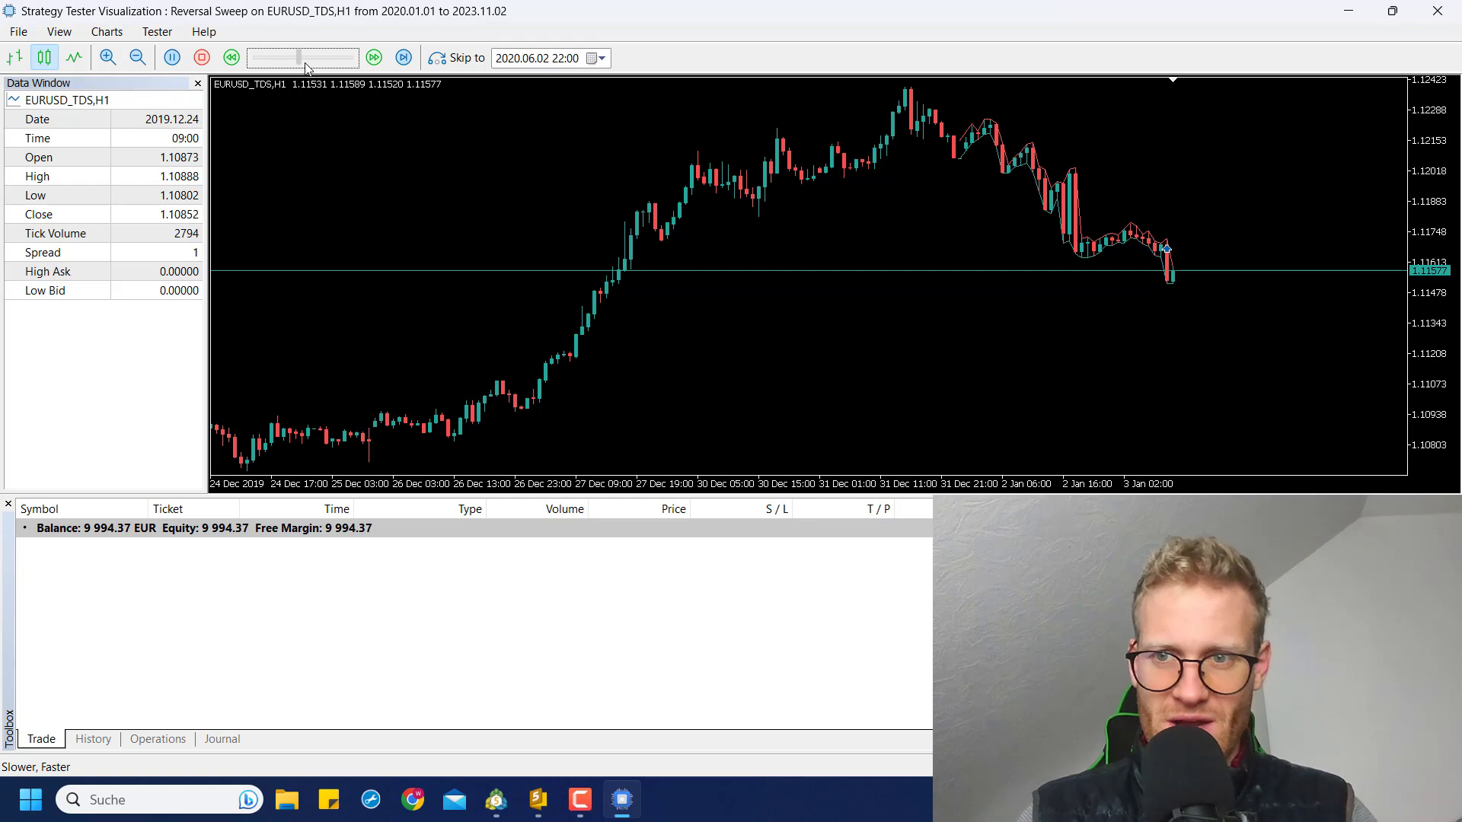
pyautogui.moveTo(288, 70); pyautogui.dragTo(174, 70)
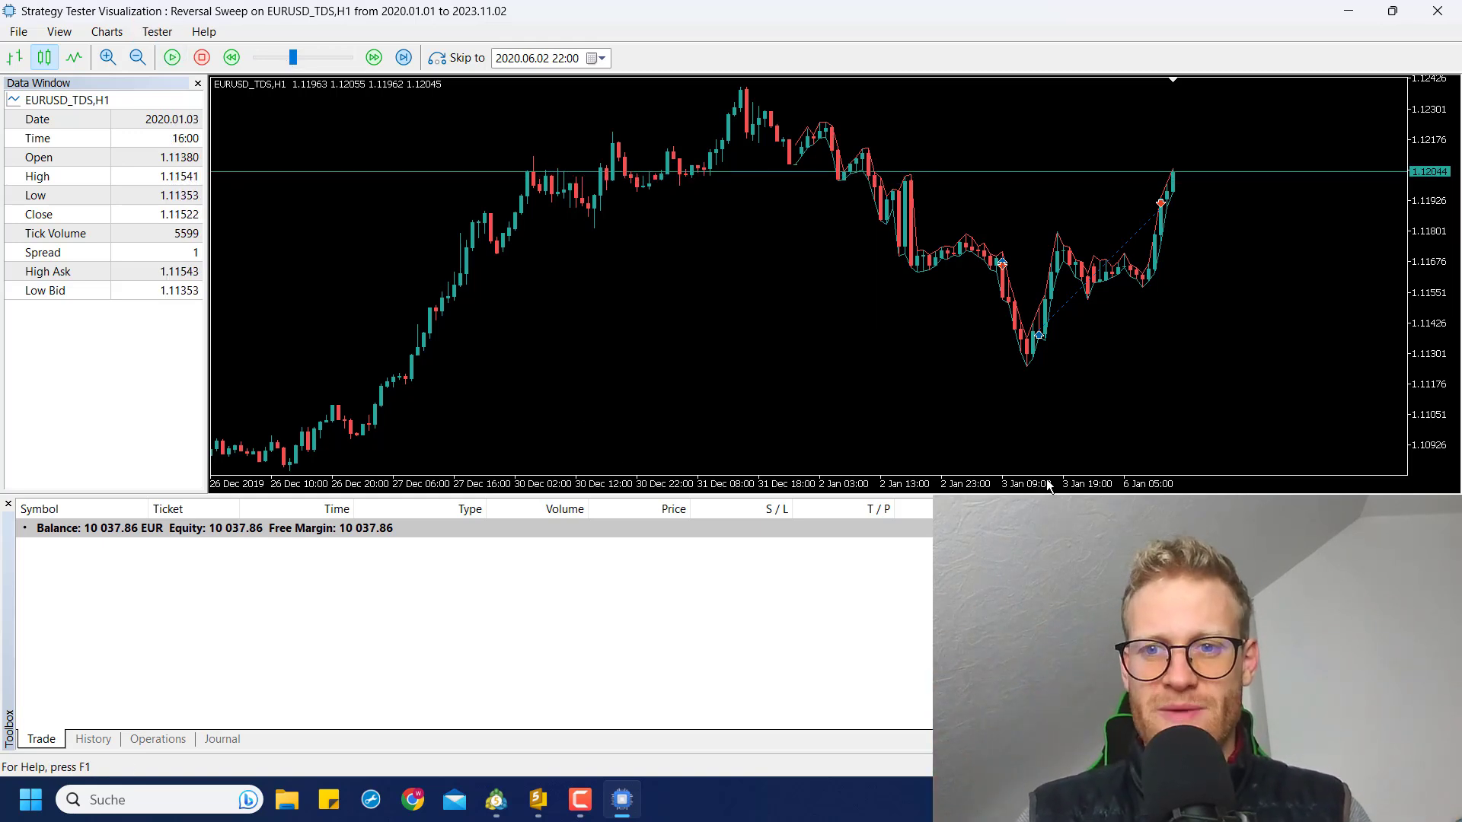
# Step: Enlarge the chart and examine the entries and exit of the 3 January 2020 trades with the crosshair
pyautogui.moveTo(1049, 486); pyautogui.dragTo(1057, 487)
pyautogui.moveTo(1134, 444); pyautogui.dragTo(802, 404)
pyautogui.middleClick(874, 293)
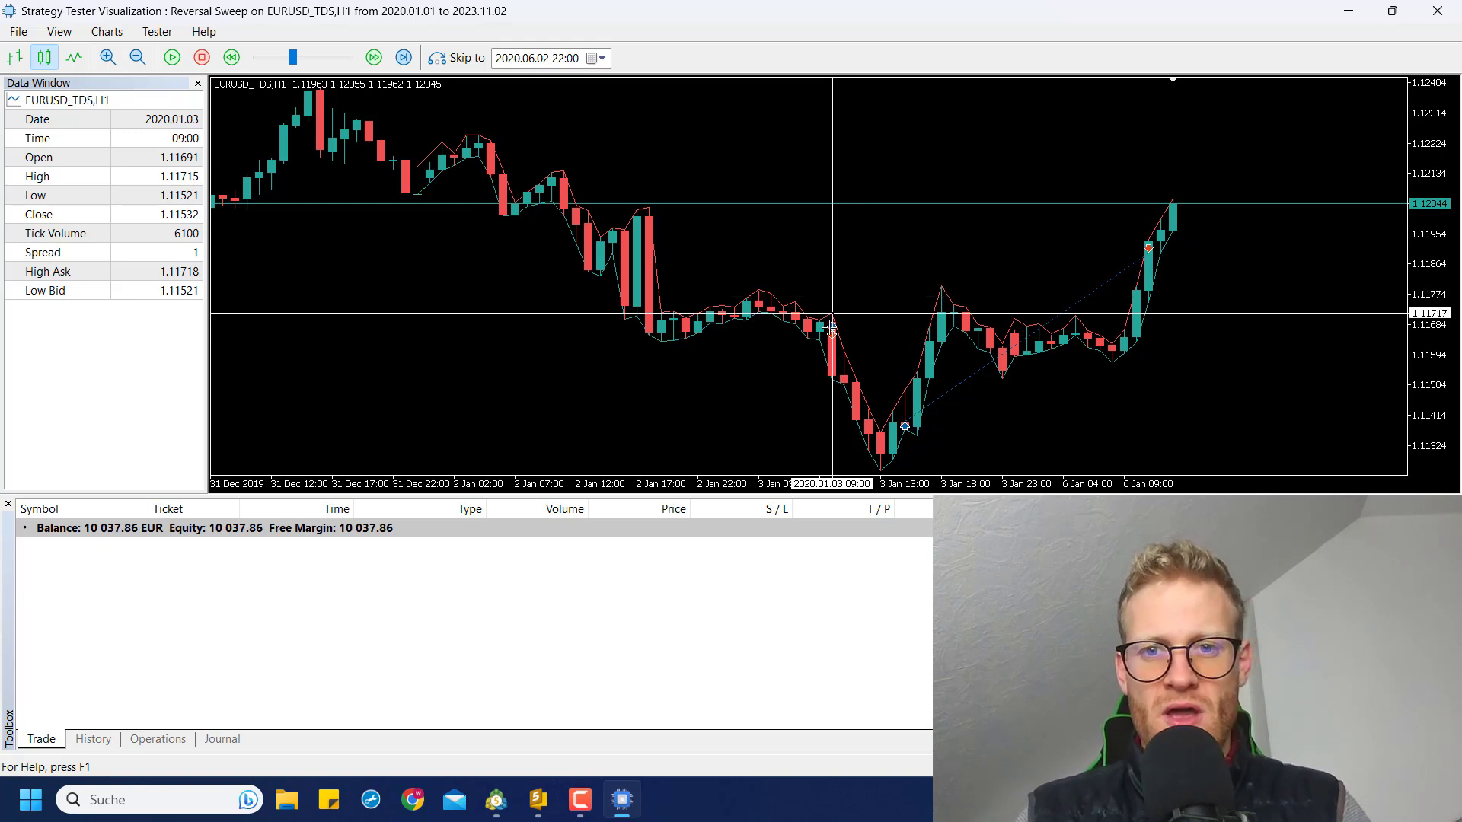
pyautogui.moveTo(832, 381)
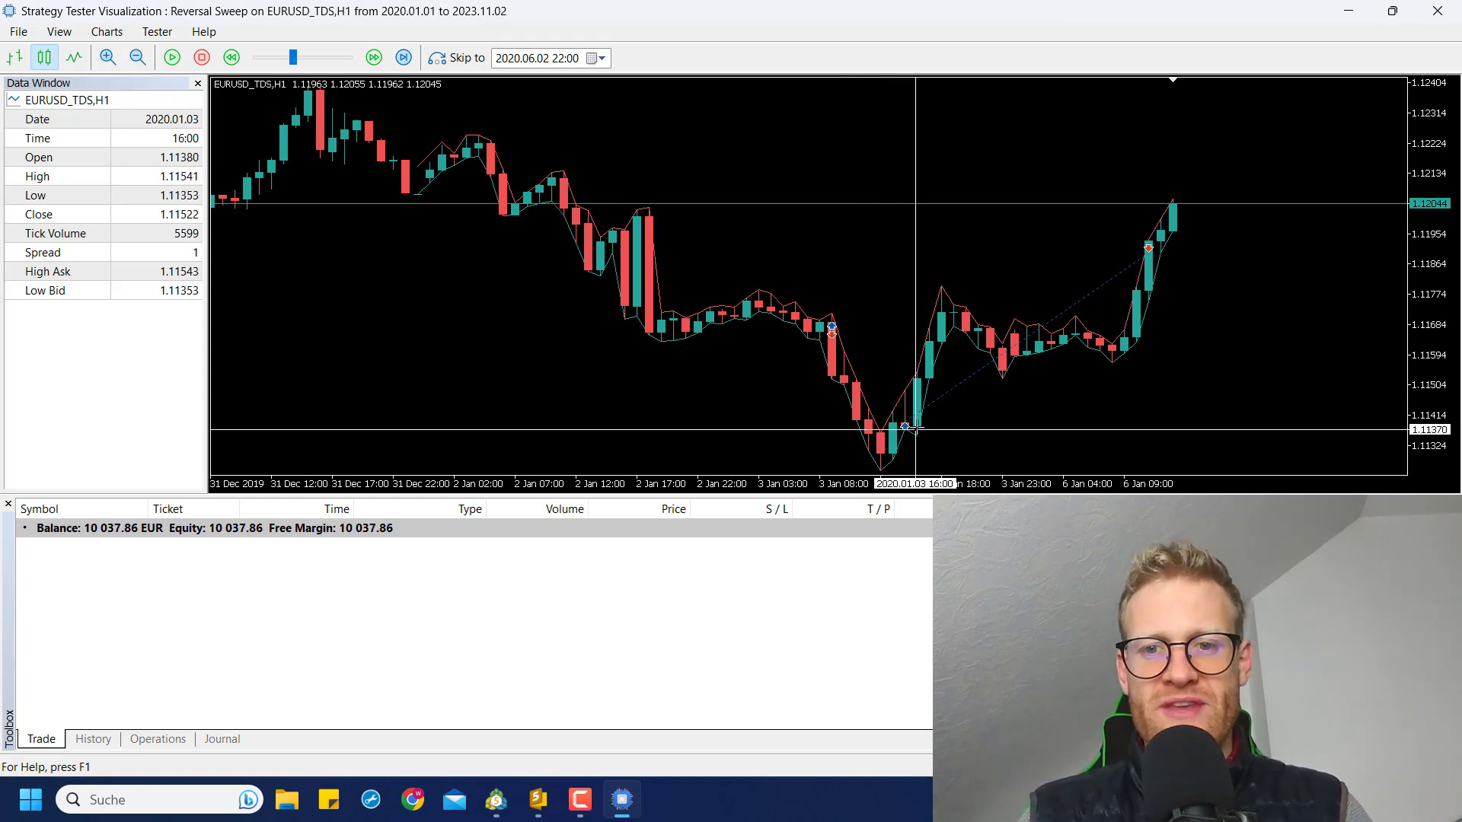
pyautogui.moveTo(1426, 236); pyautogui.dragTo(1379, 274)
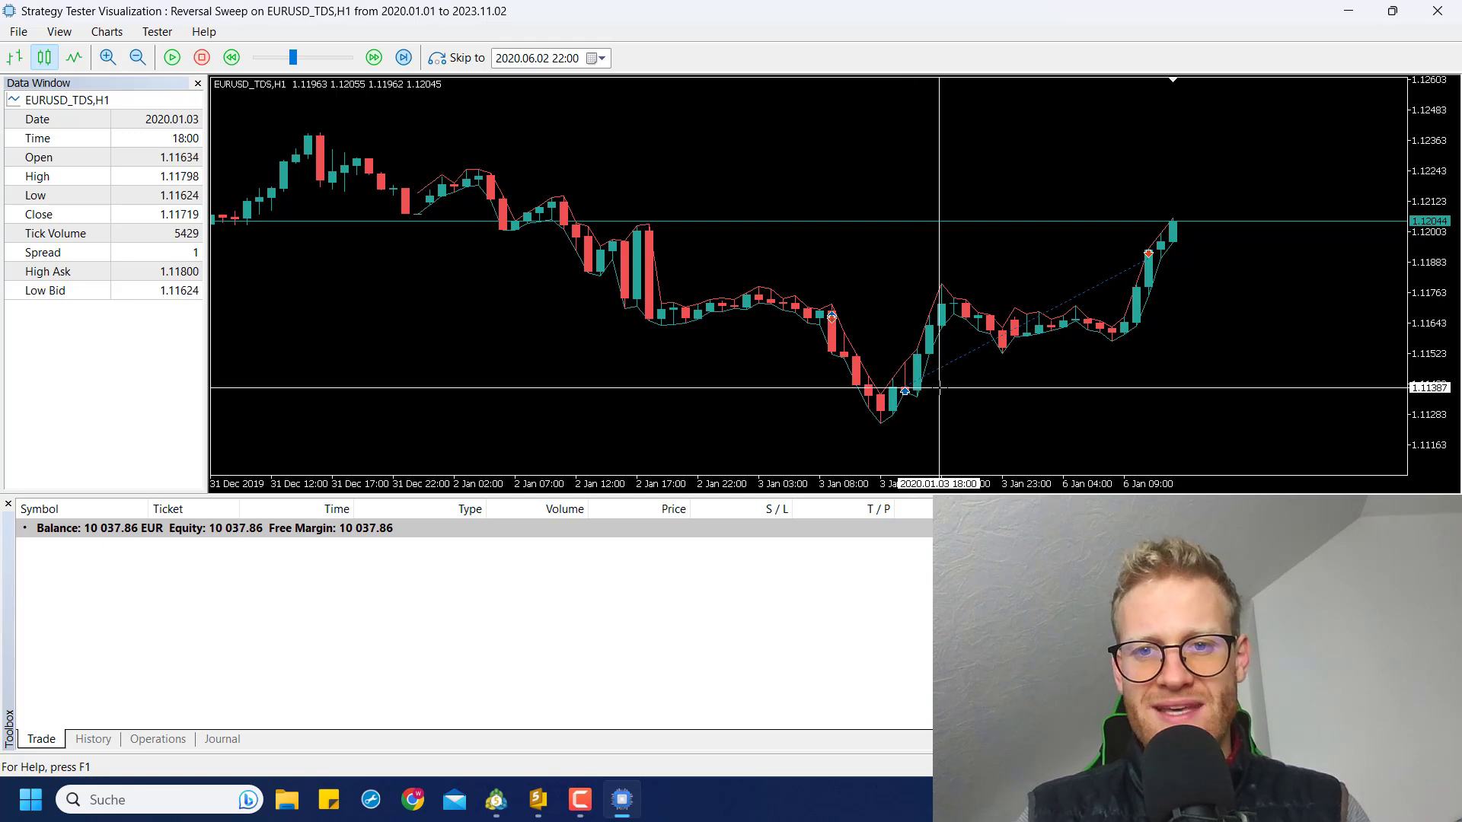
pyautogui.moveTo(974, 352); pyautogui.dragTo(1150, 255)
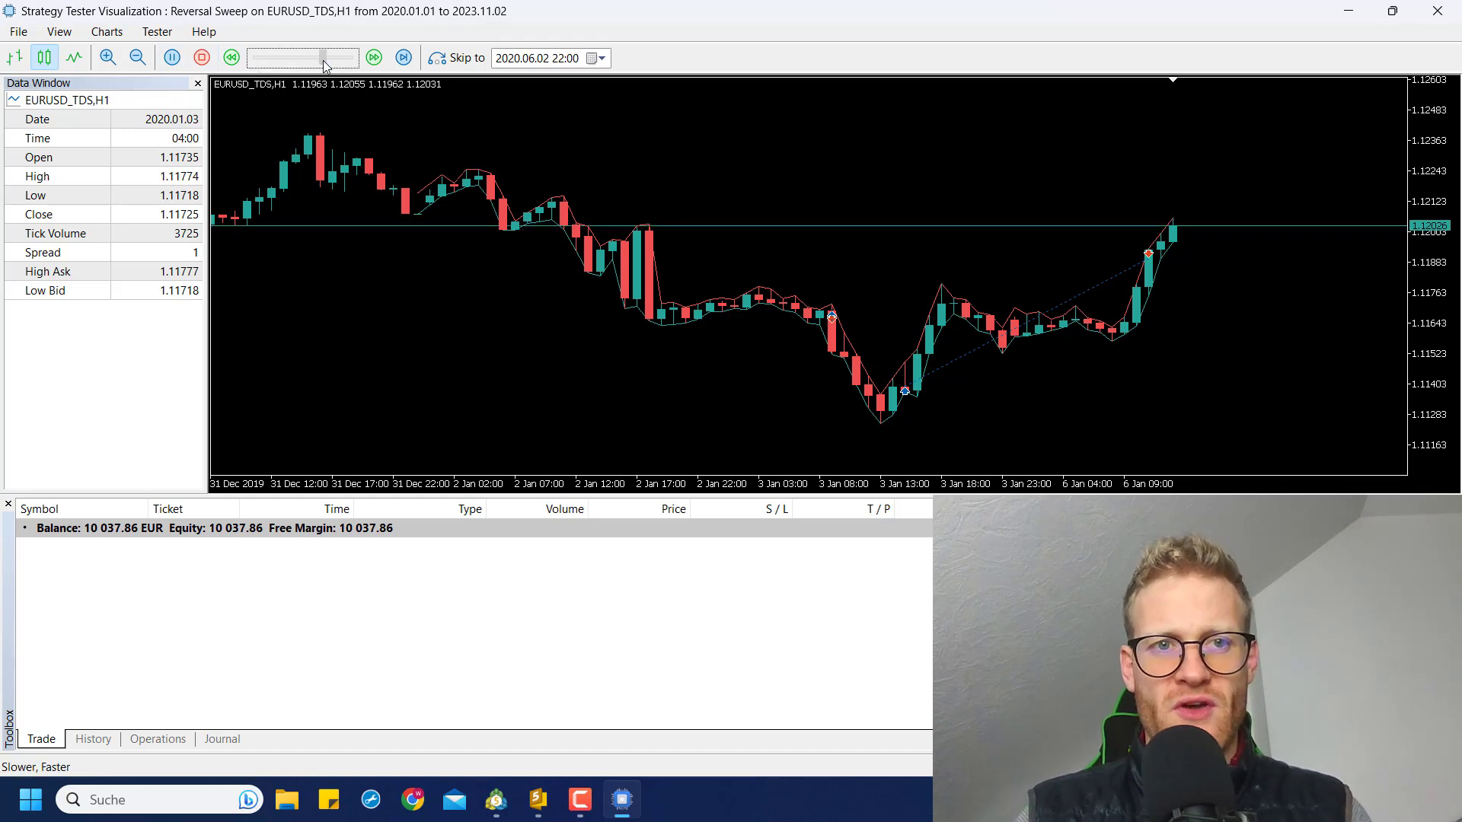
# Step: Slow the resumed playback to its minimum speed and inspect the 6 January sell trade's entry candle, stop loss and take profit up close
pyautogui.moveTo(323, 61); pyautogui.dragTo(308, 61)
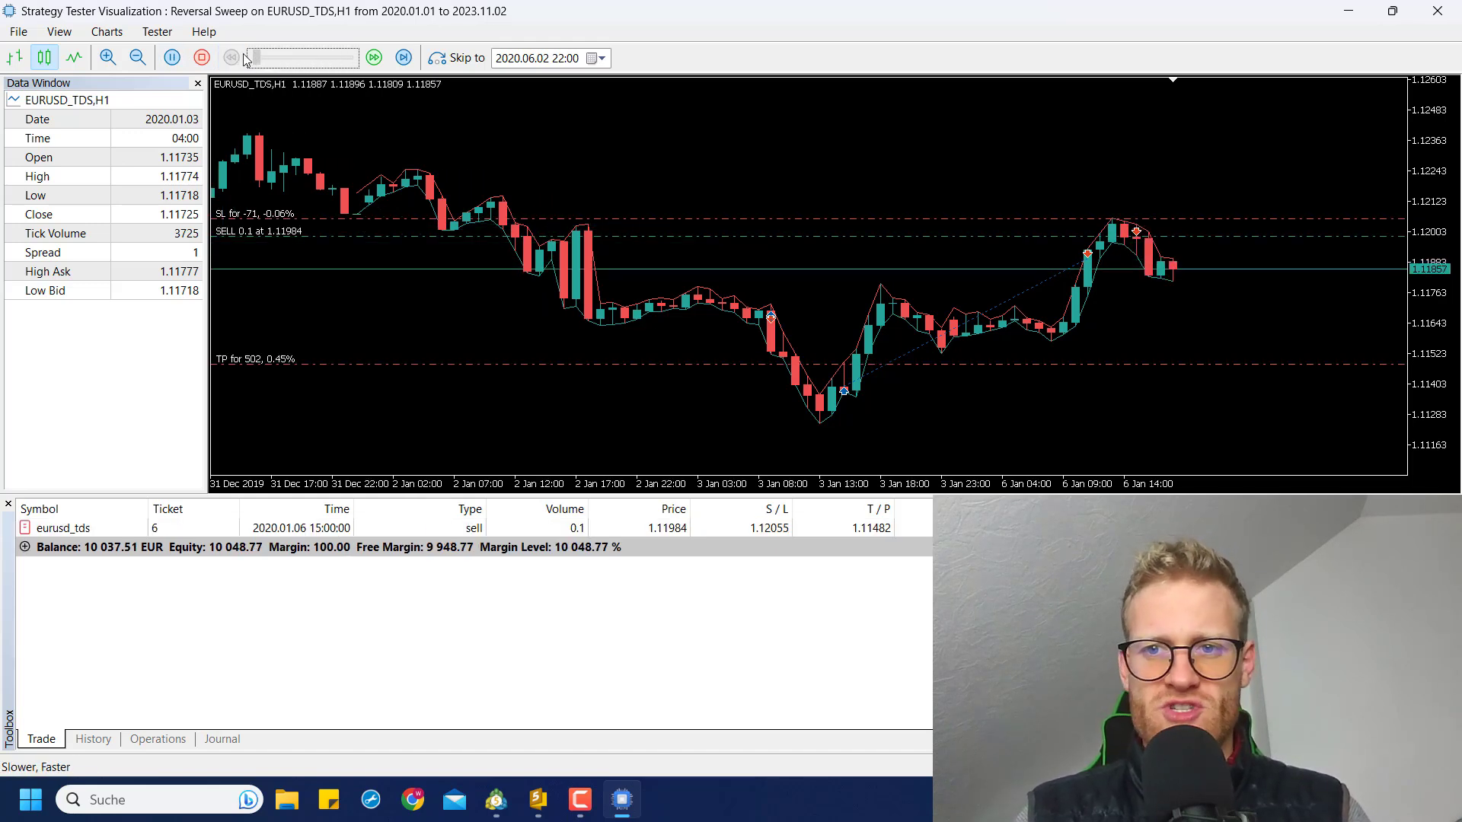
pyautogui.middleClick(1116, 292)
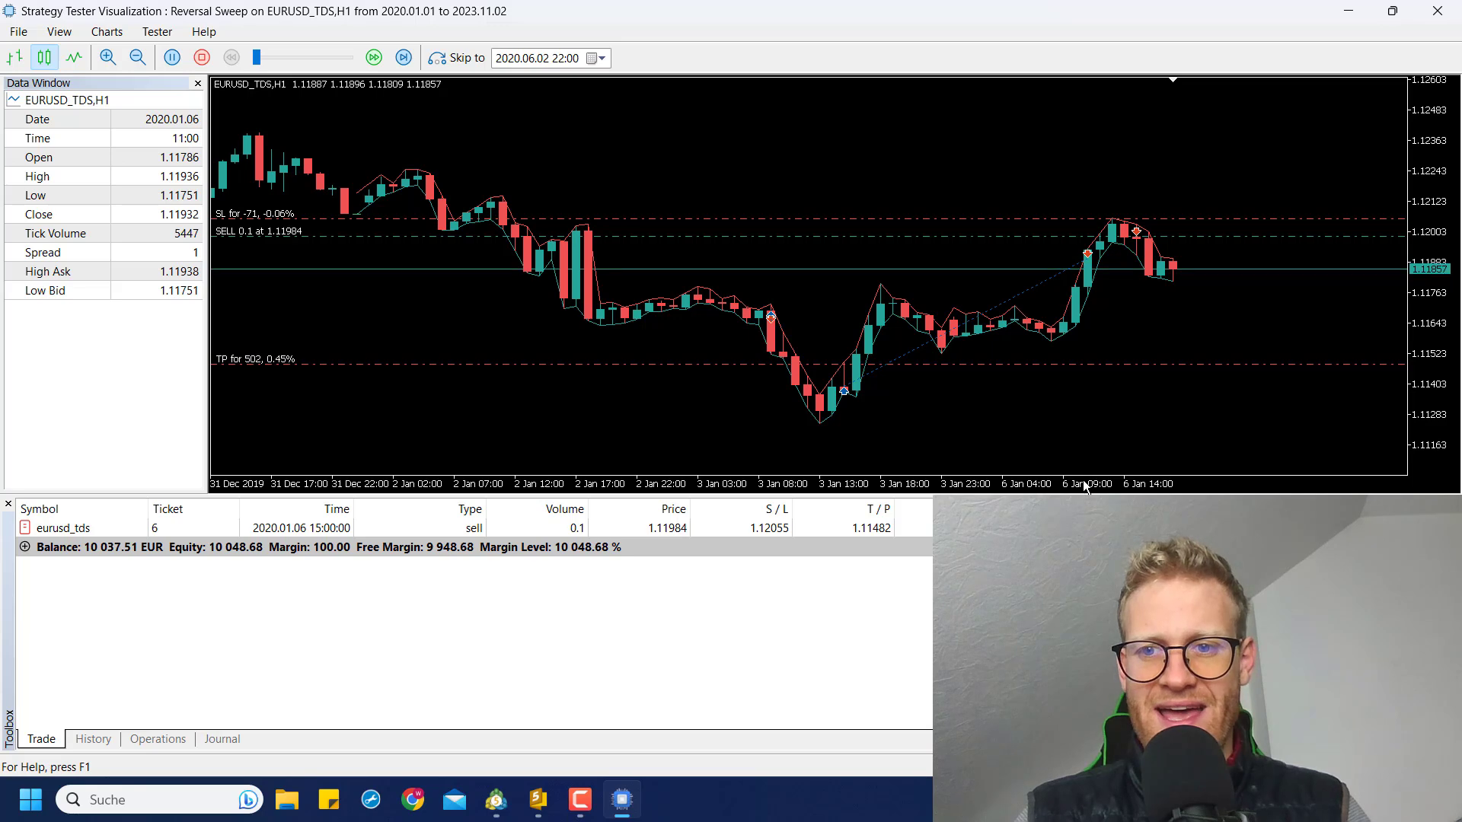
pyautogui.moveTo(1085, 487); pyautogui.dragTo(851, 356)
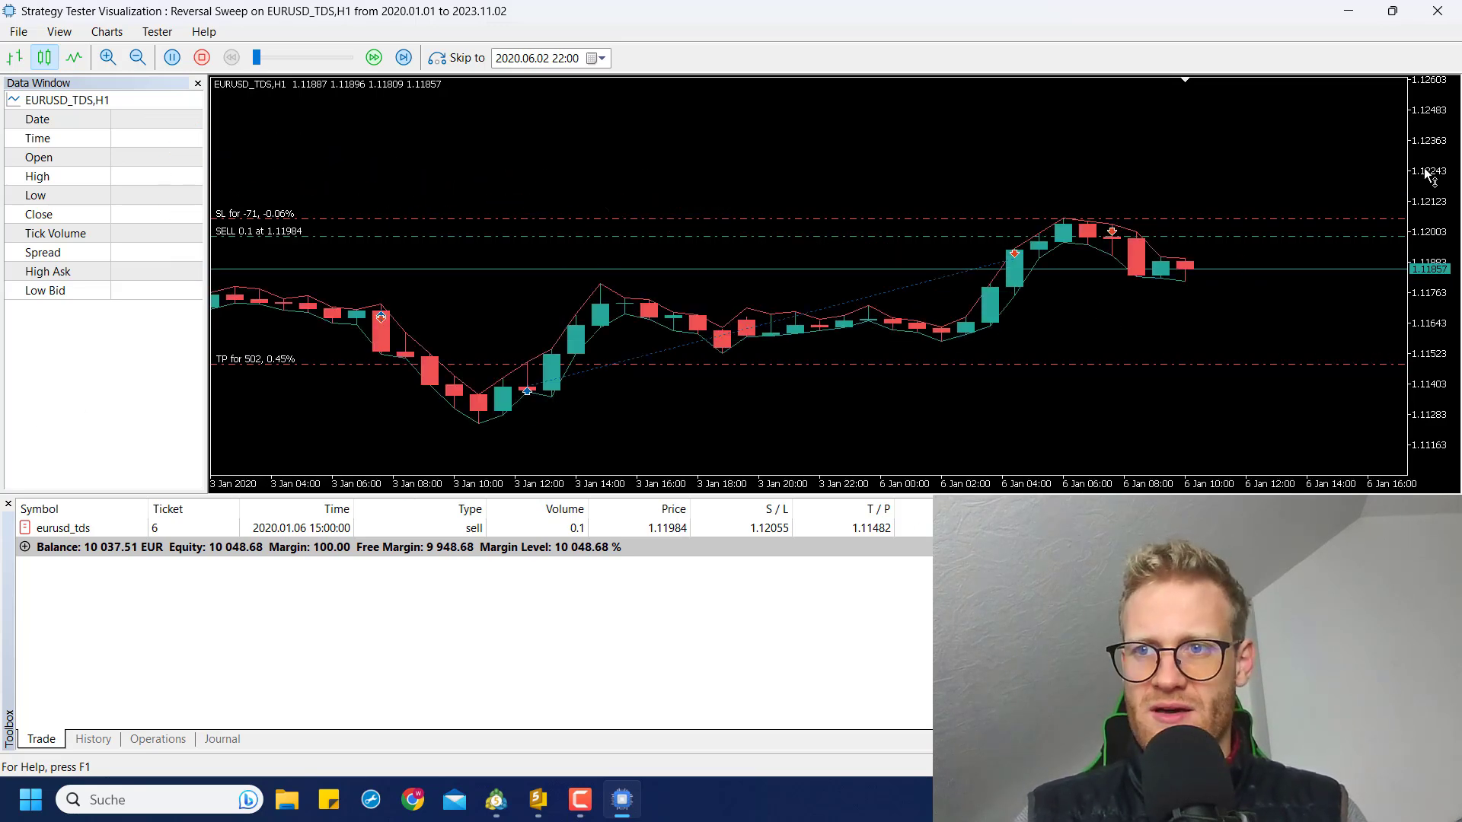
pyautogui.moveTo(1428, 175); pyautogui.dragTo(1430, 187)
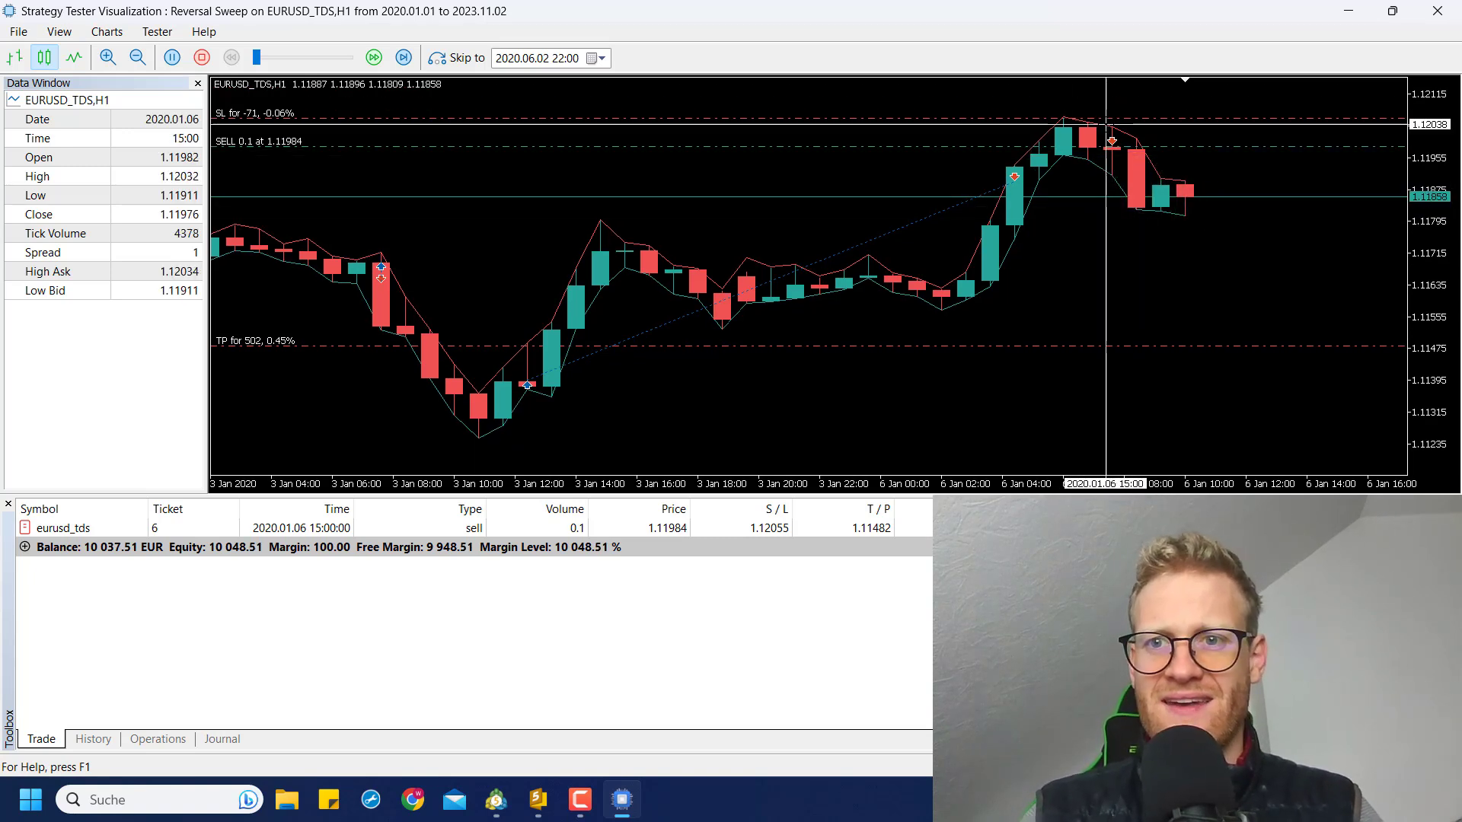
pyautogui.moveTo(1060, 120)
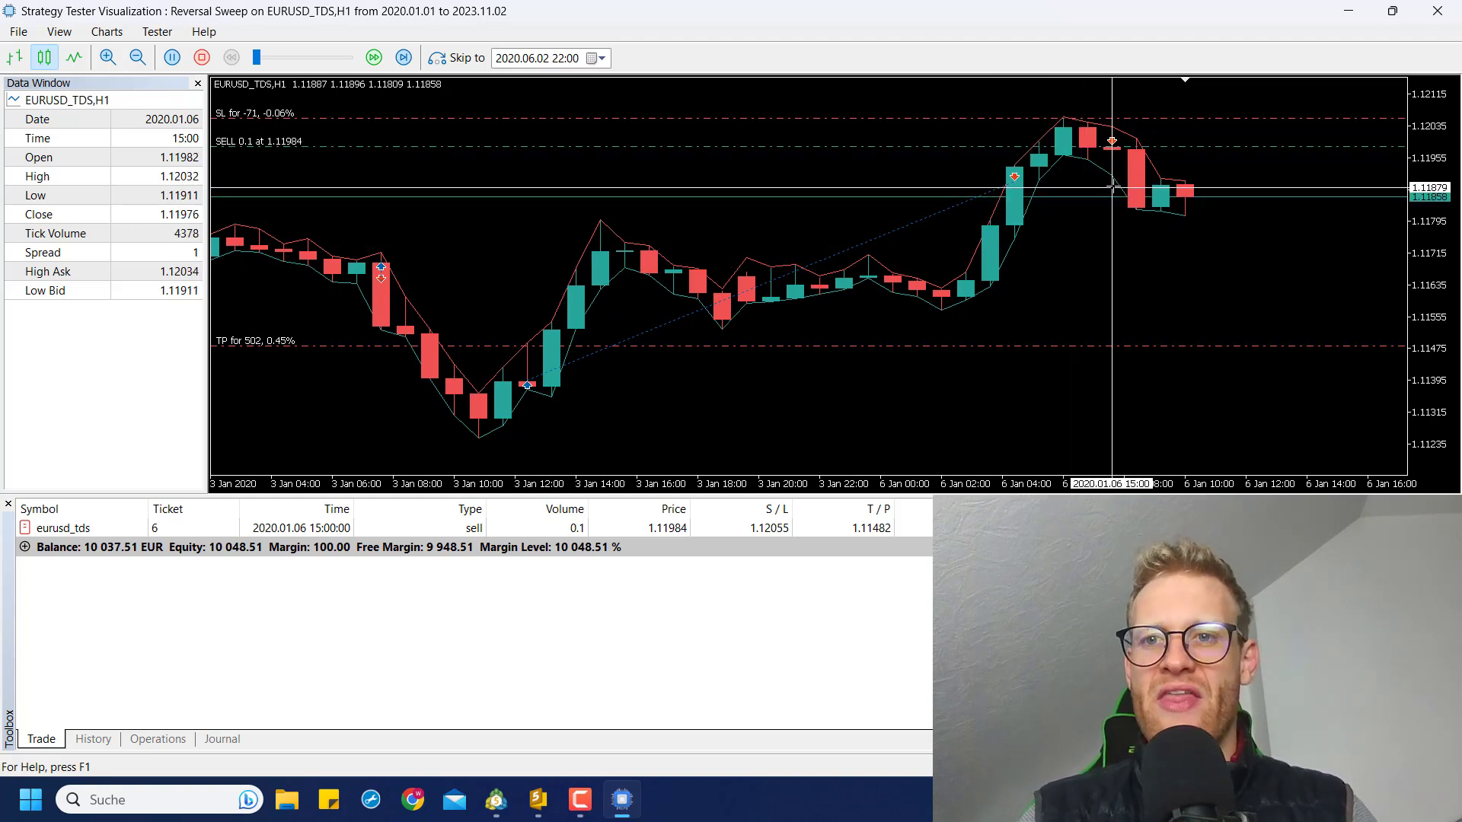
pyautogui.moveTo(1180, 147); pyautogui.dragTo(1181, 349)
# Step: Run the visual test faster with the chart zoomed out one level, and pause it
pyautogui.moveTo(300, 58); pyautogui.dragTo(342, 73)
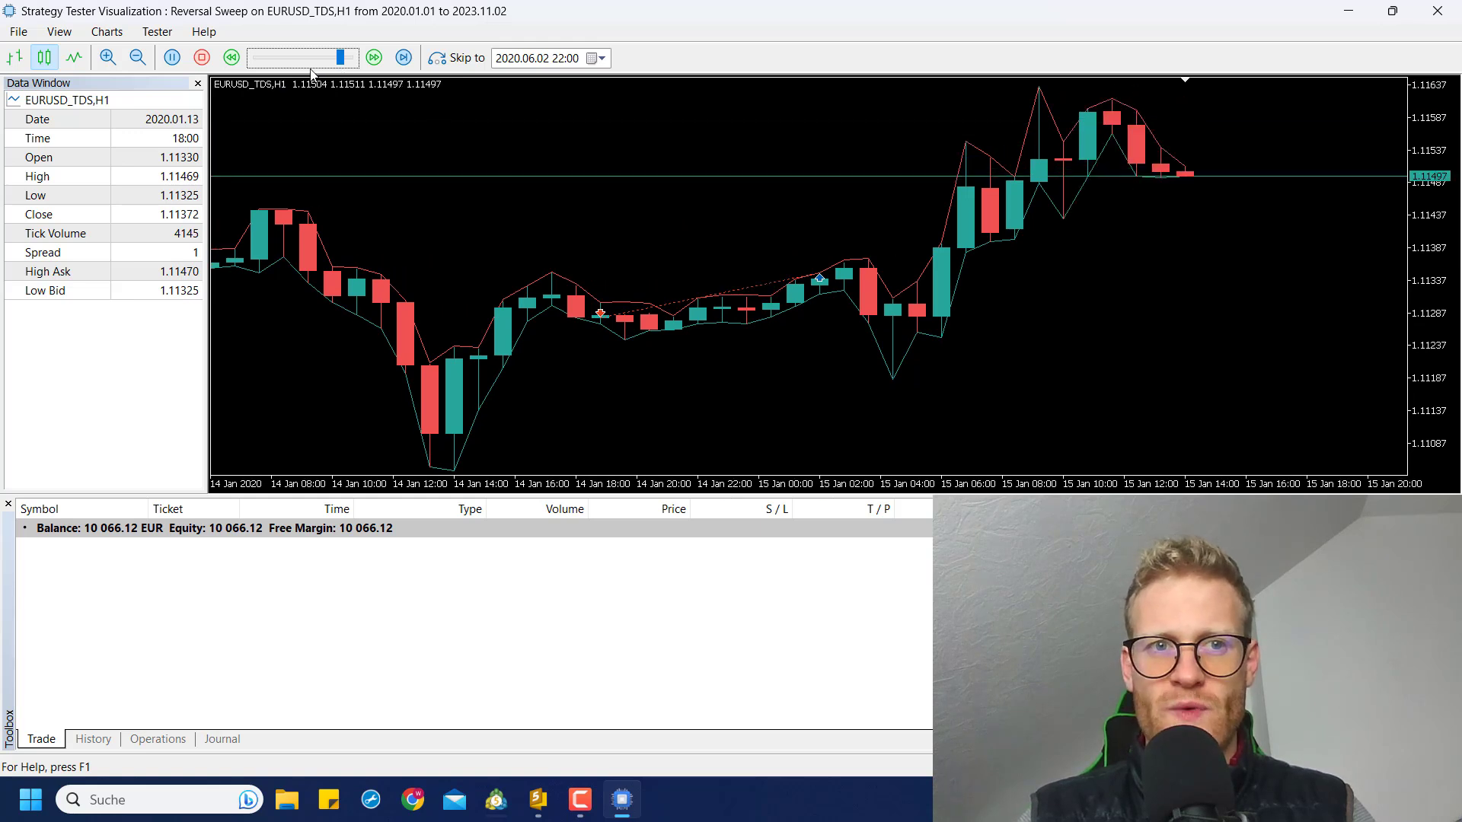
pyautogui.click(138, 58)
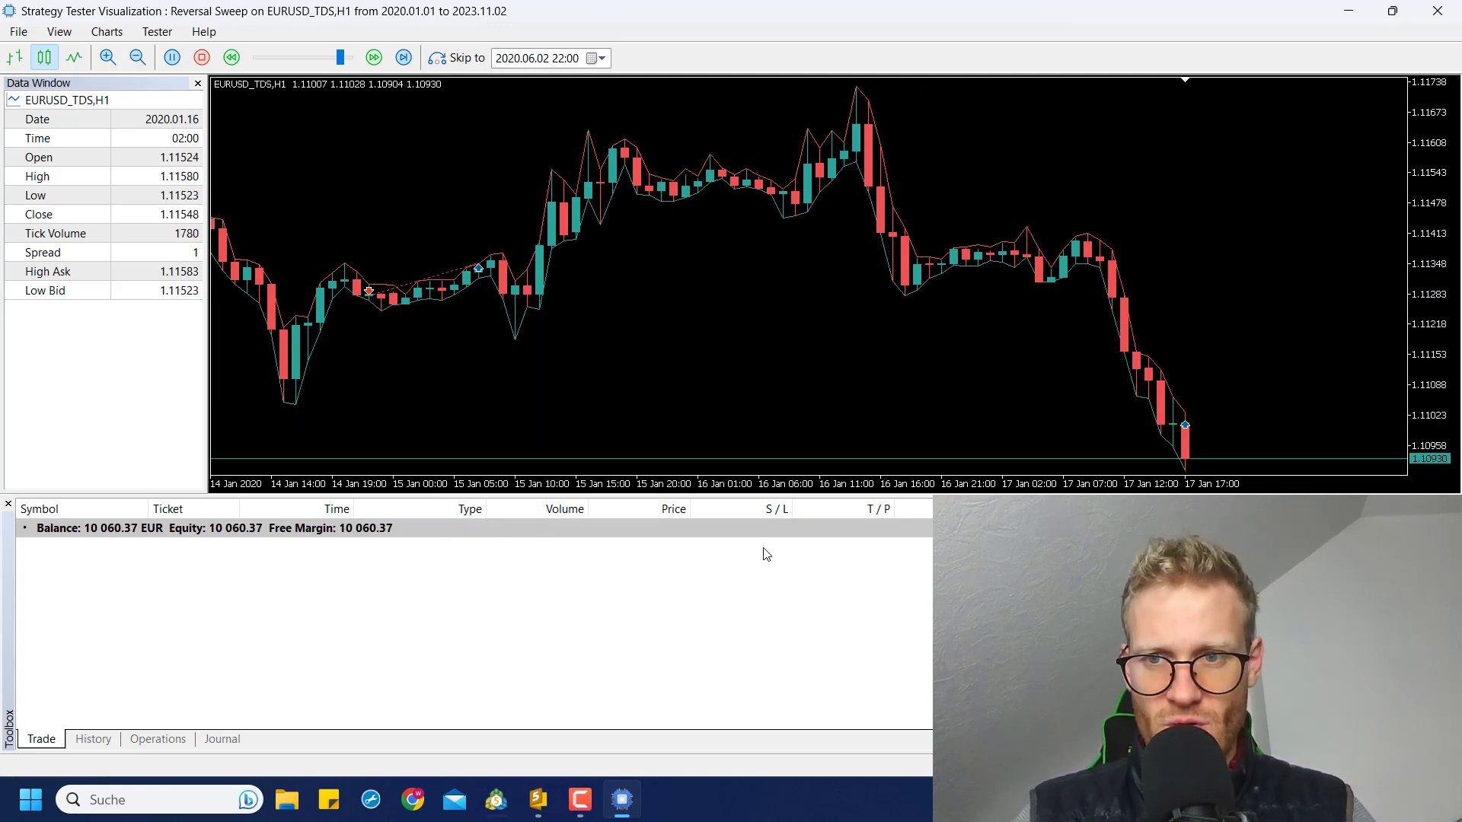
pyautogui.click(173, 58)
# Step: Switch to MetaTrader 5, view the running backtest's balance and equity graph, and return to the Strategy Tester visualization
pyautogui.click(497, 801)
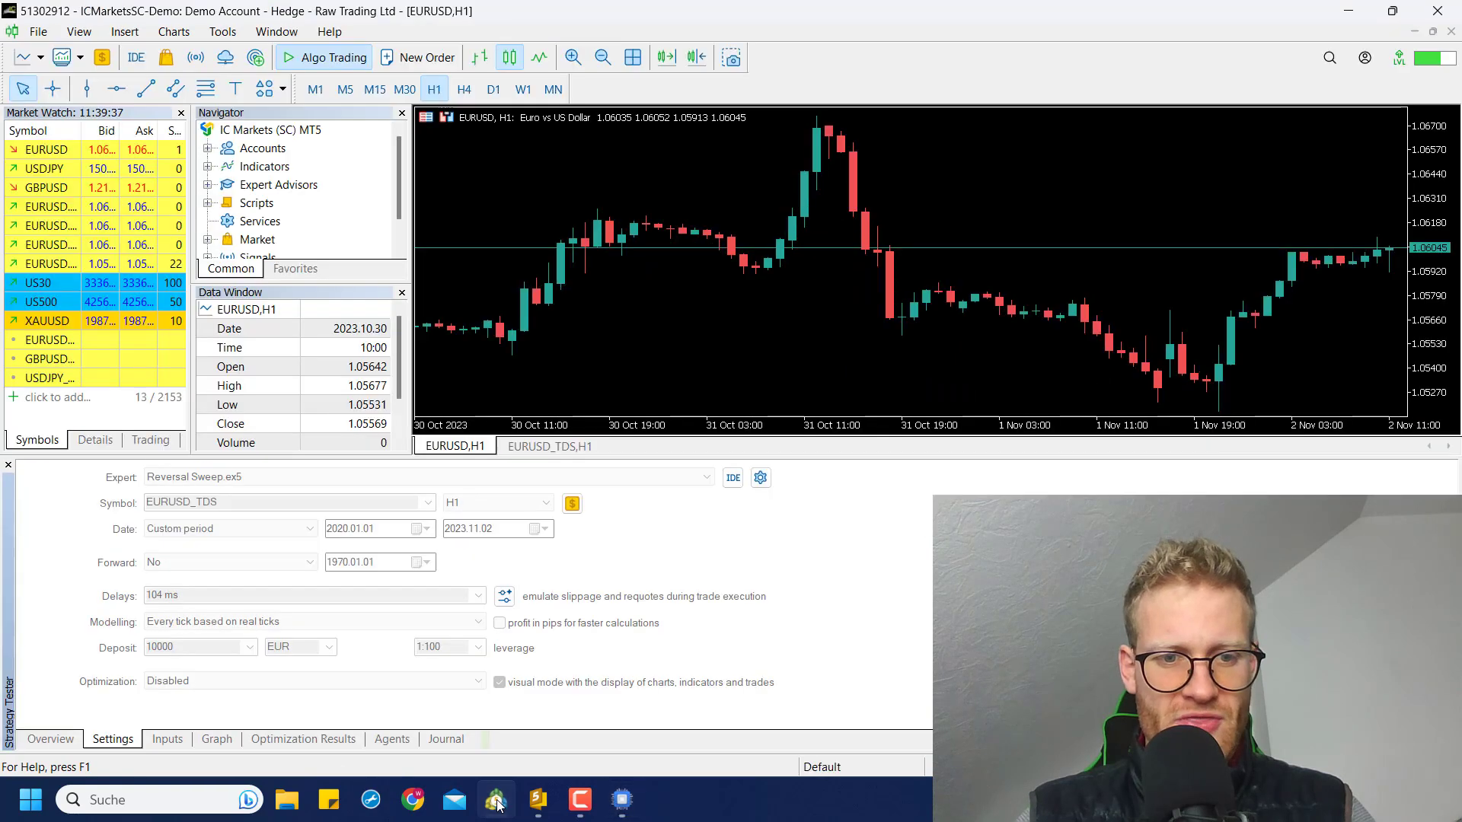
pyautogui.click(217, 740)
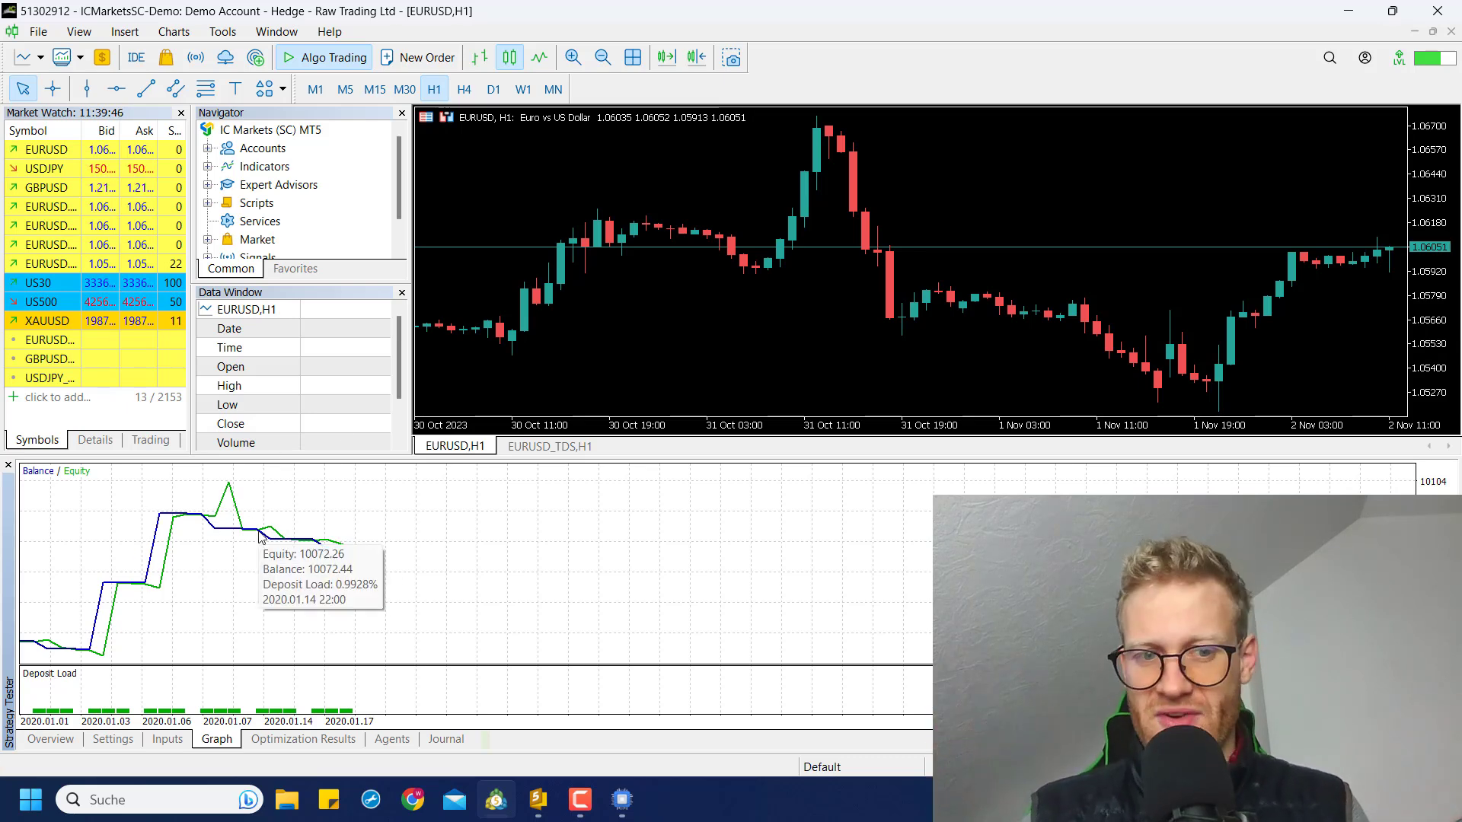
pyautogui.click(622, 799)
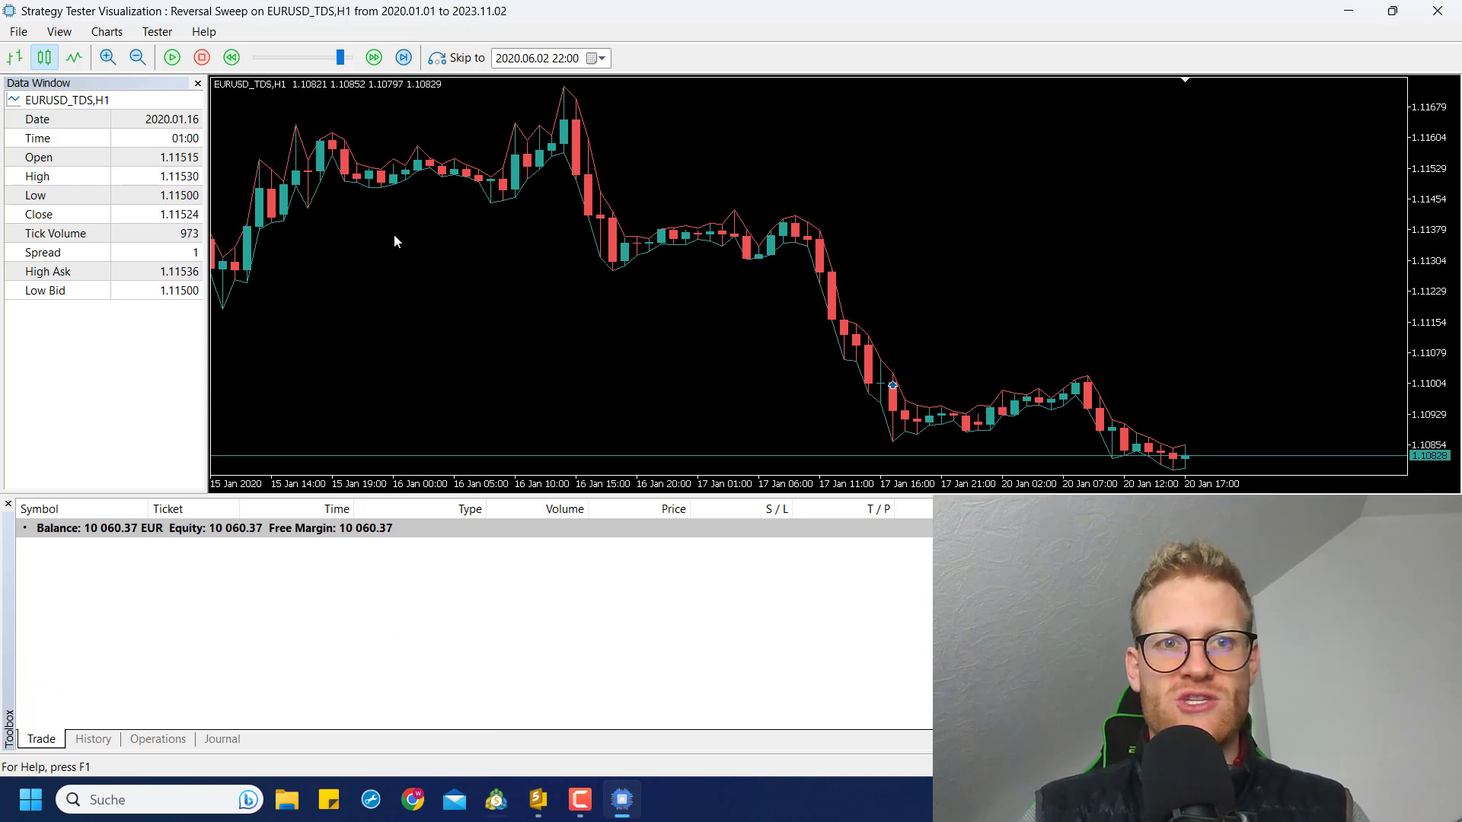
# Step: Resume the visual test and vary its playback speed to follow the 21 January sell trade through to its close
pyautogui.click(177, 58)
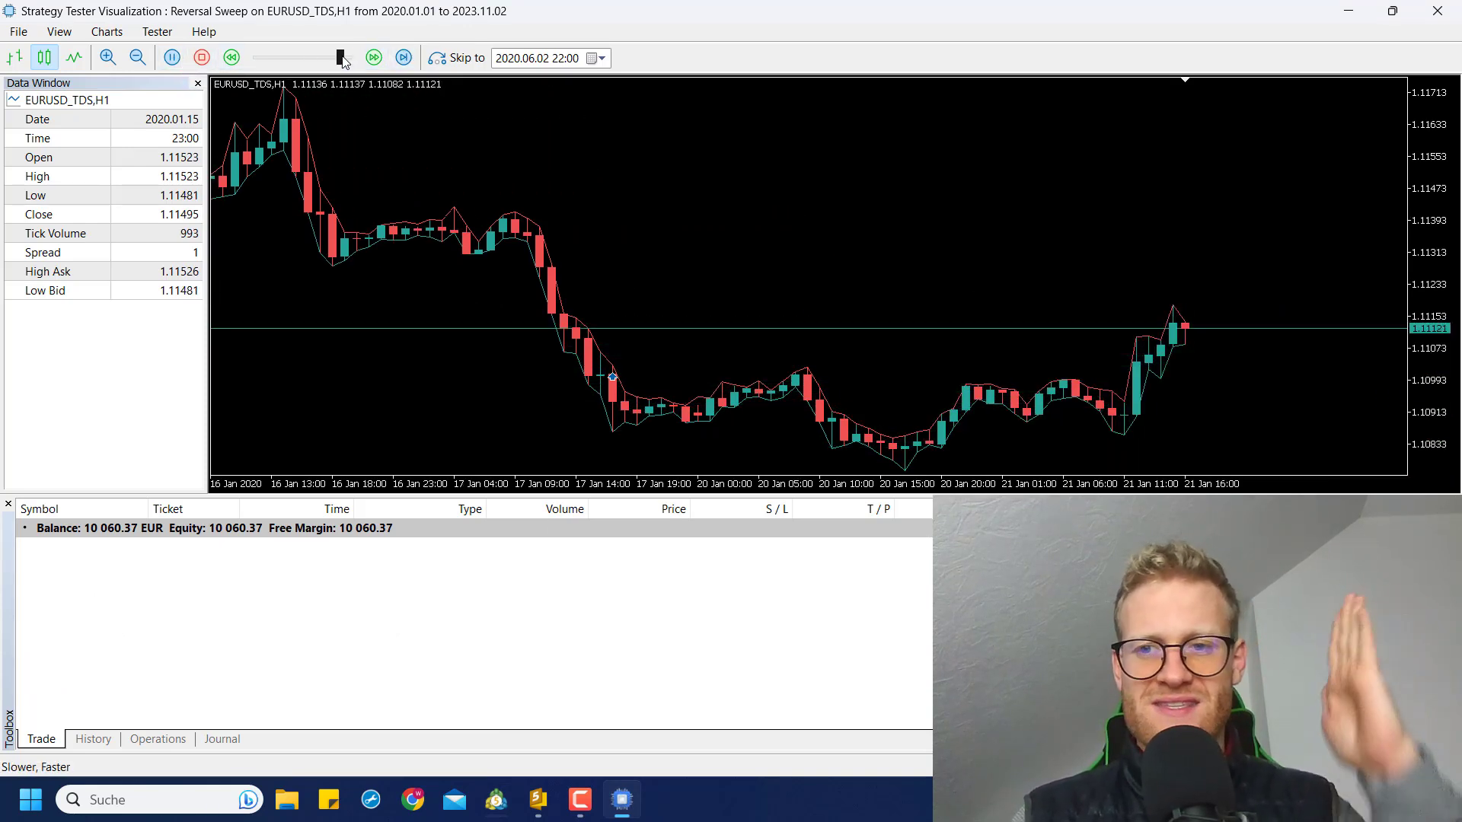
pyautogui.moveTo(342, 58); pyautogui.dragTo(317, 58)
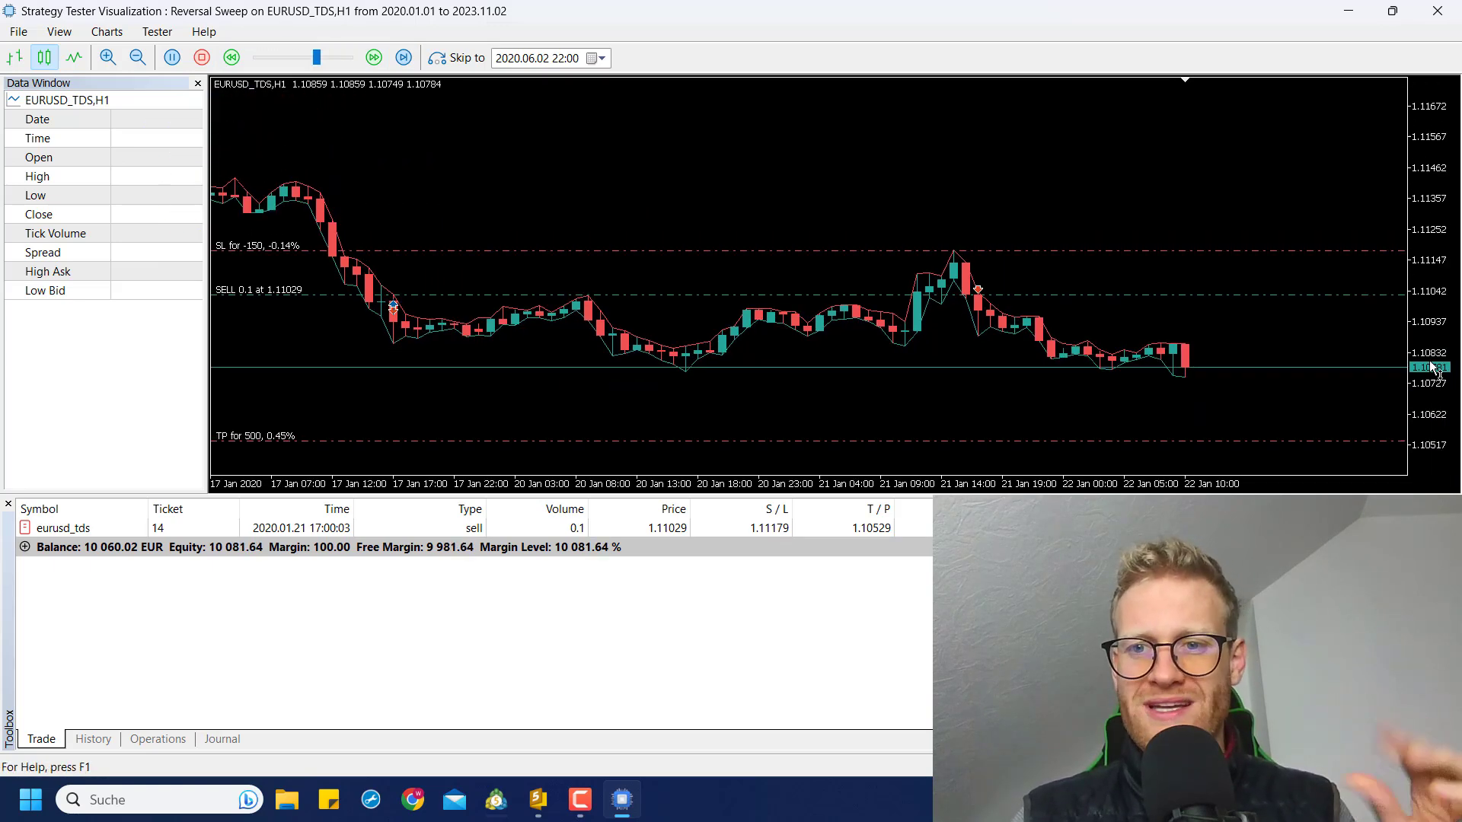
pyautogui.moveTo(316, 58); pyautogui.dragTo(344, 58)
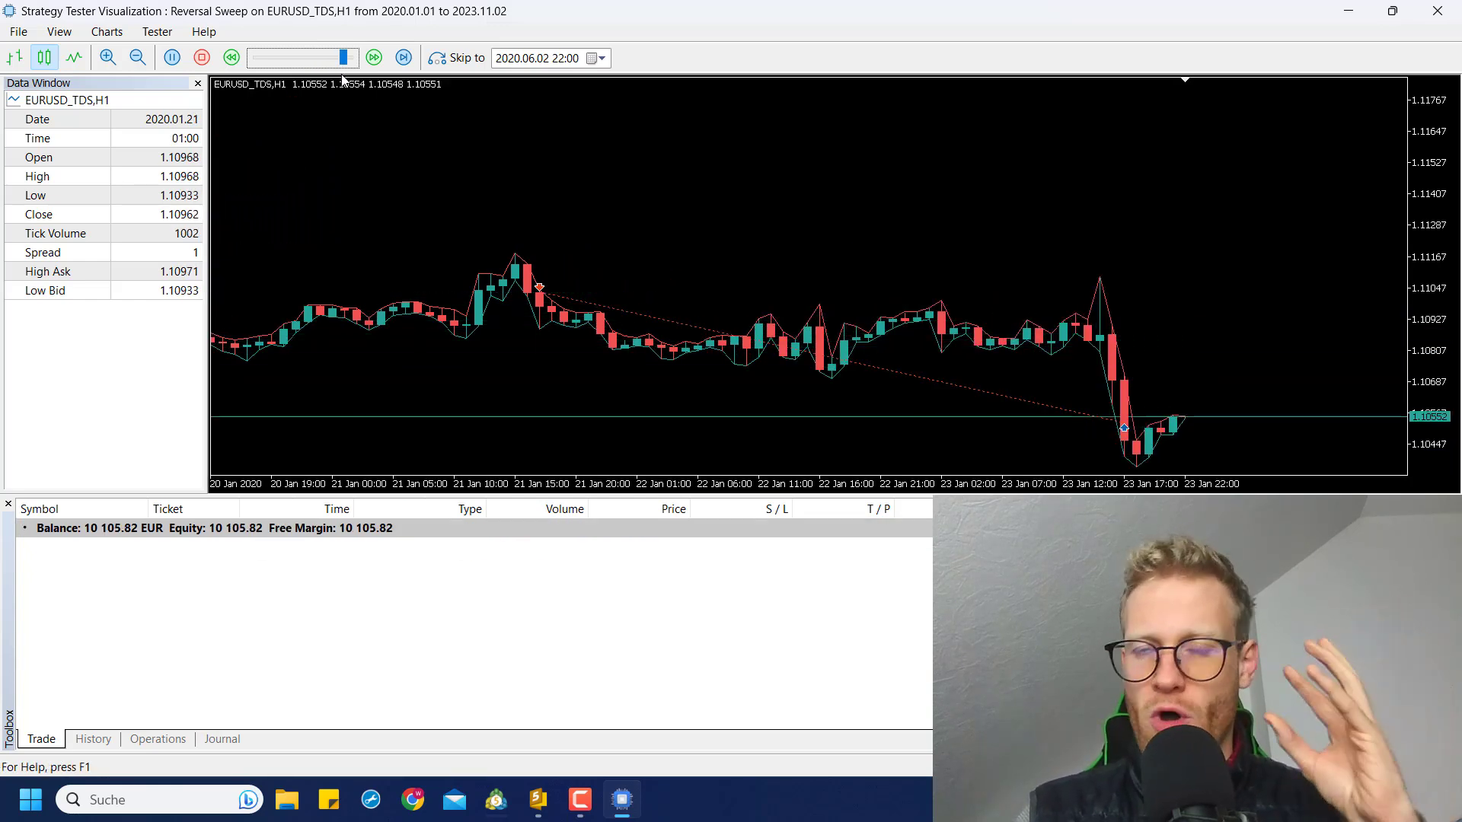
pyautogui.click(328, 58)
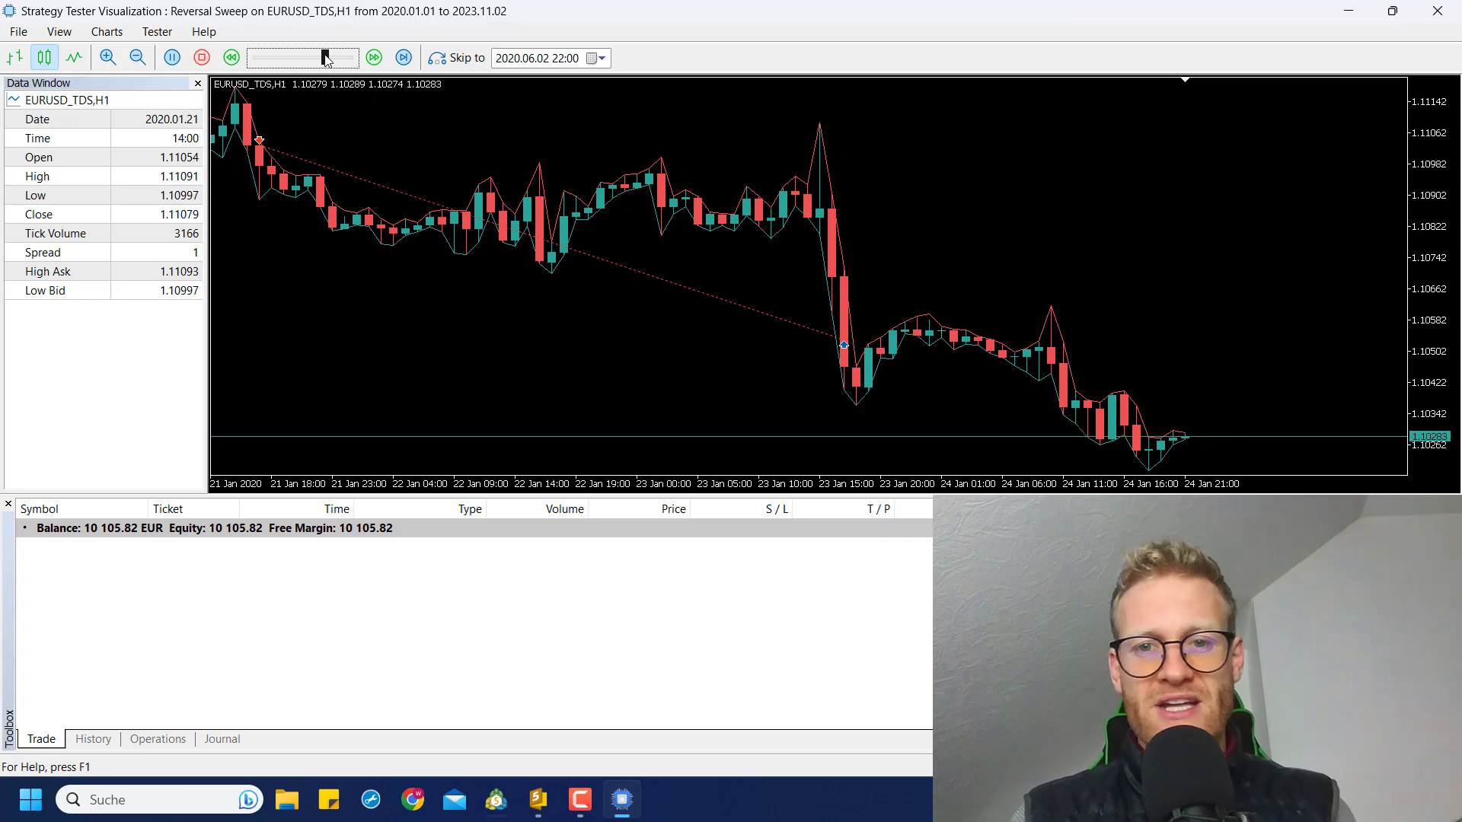
# Step: Check the balance curve again in MetaTrader 5 and go back to the Strategy Tester visualization
pyautogui.click(495, 799)
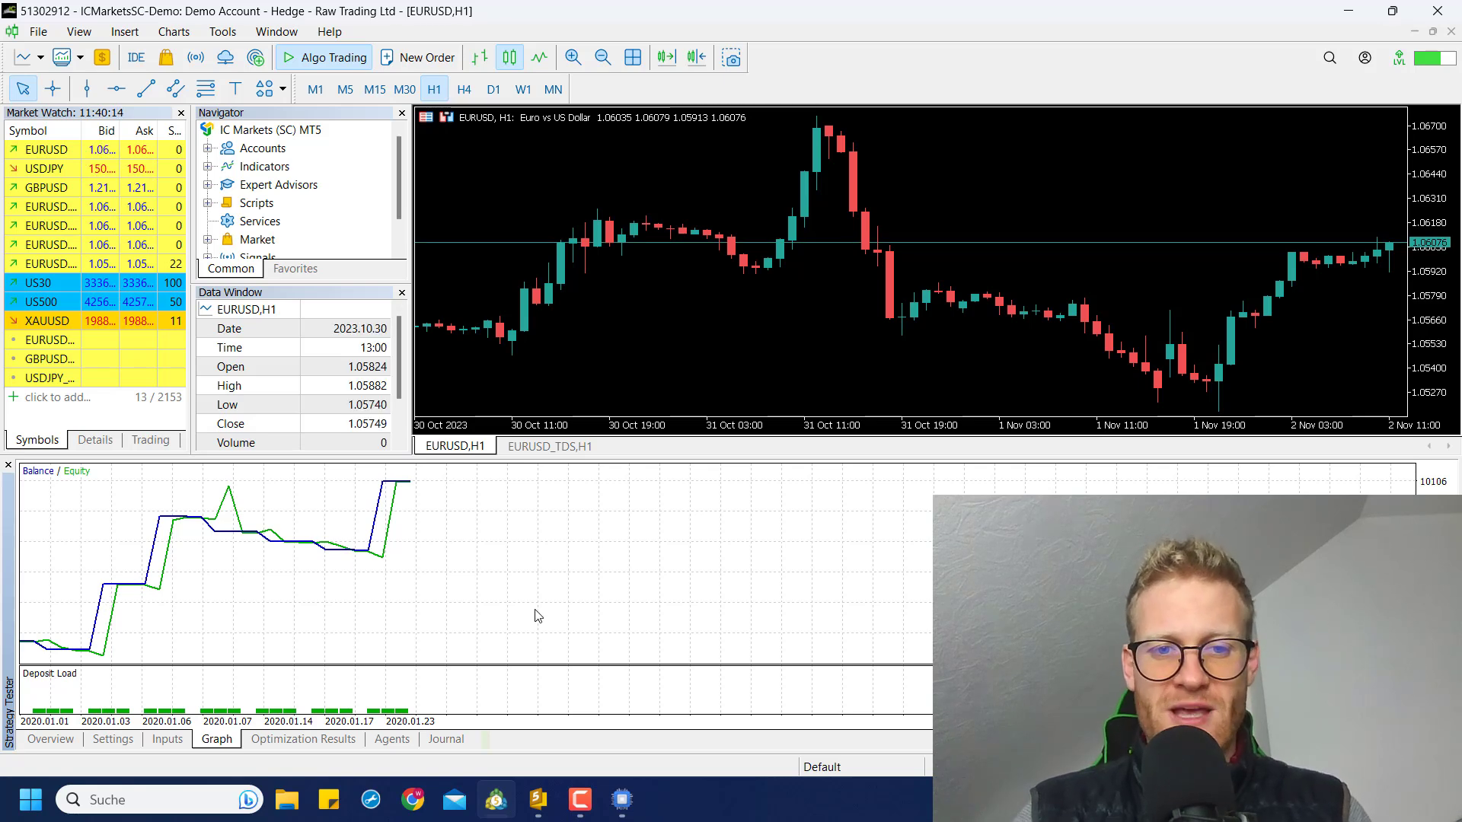
pyautogui.click(629, 799)
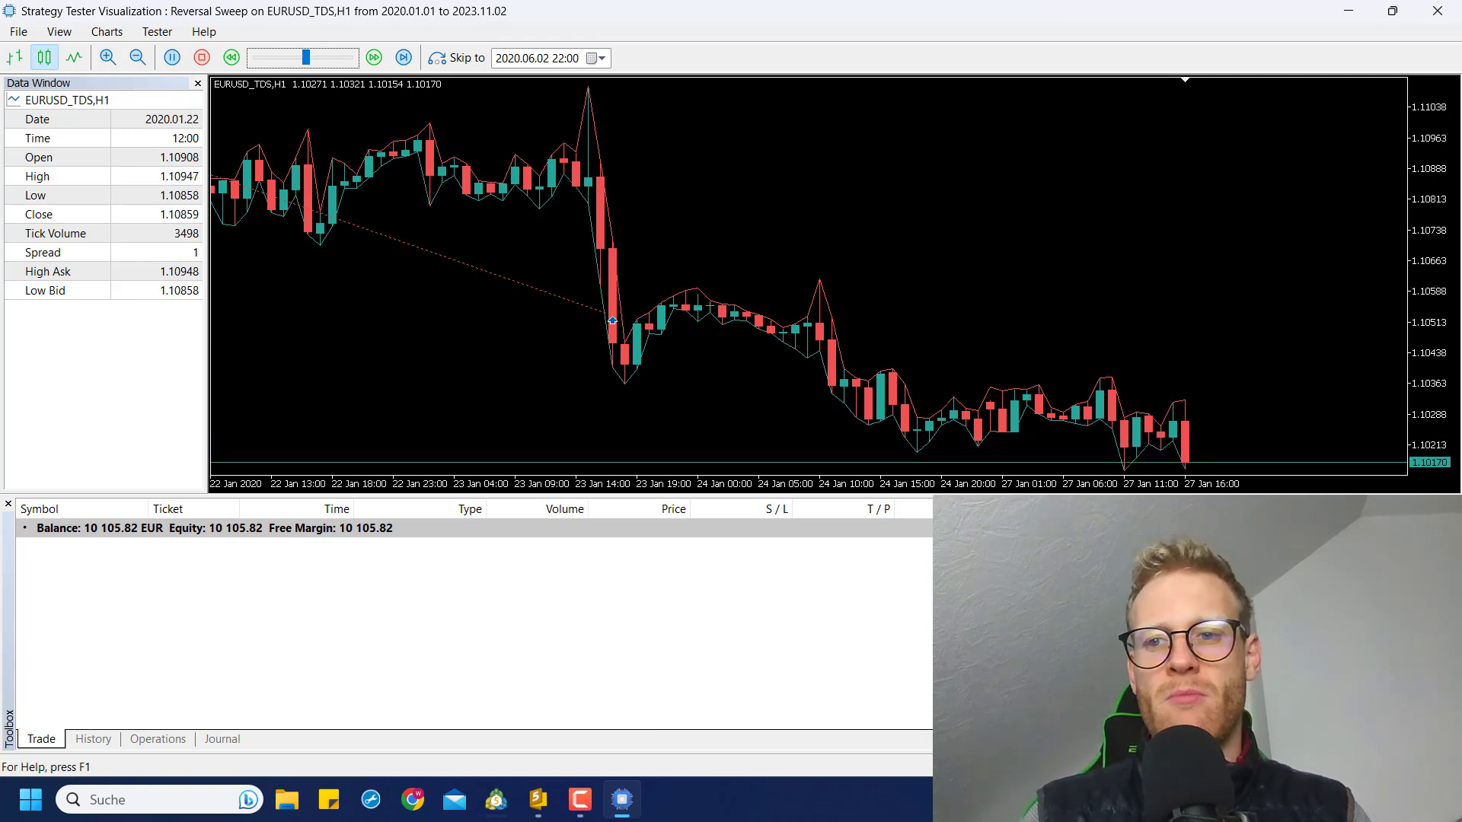
# Step: Raise the visual test's playback to maximum speed with the chart zoomed out further
pyautogui.moveTo(306, 59); pyautogui.dragTo(337, 59)
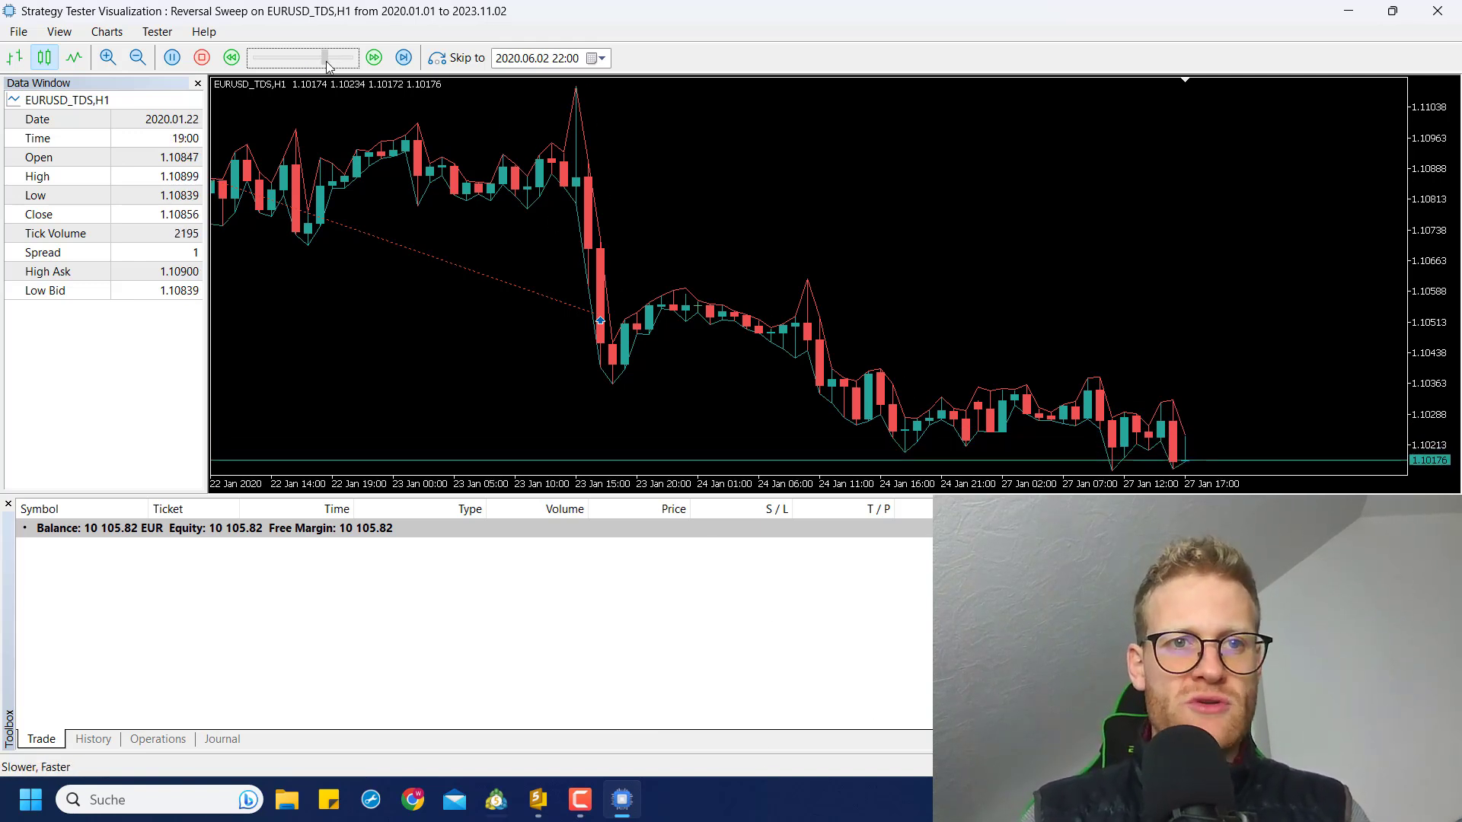
pyautogui.press('-')
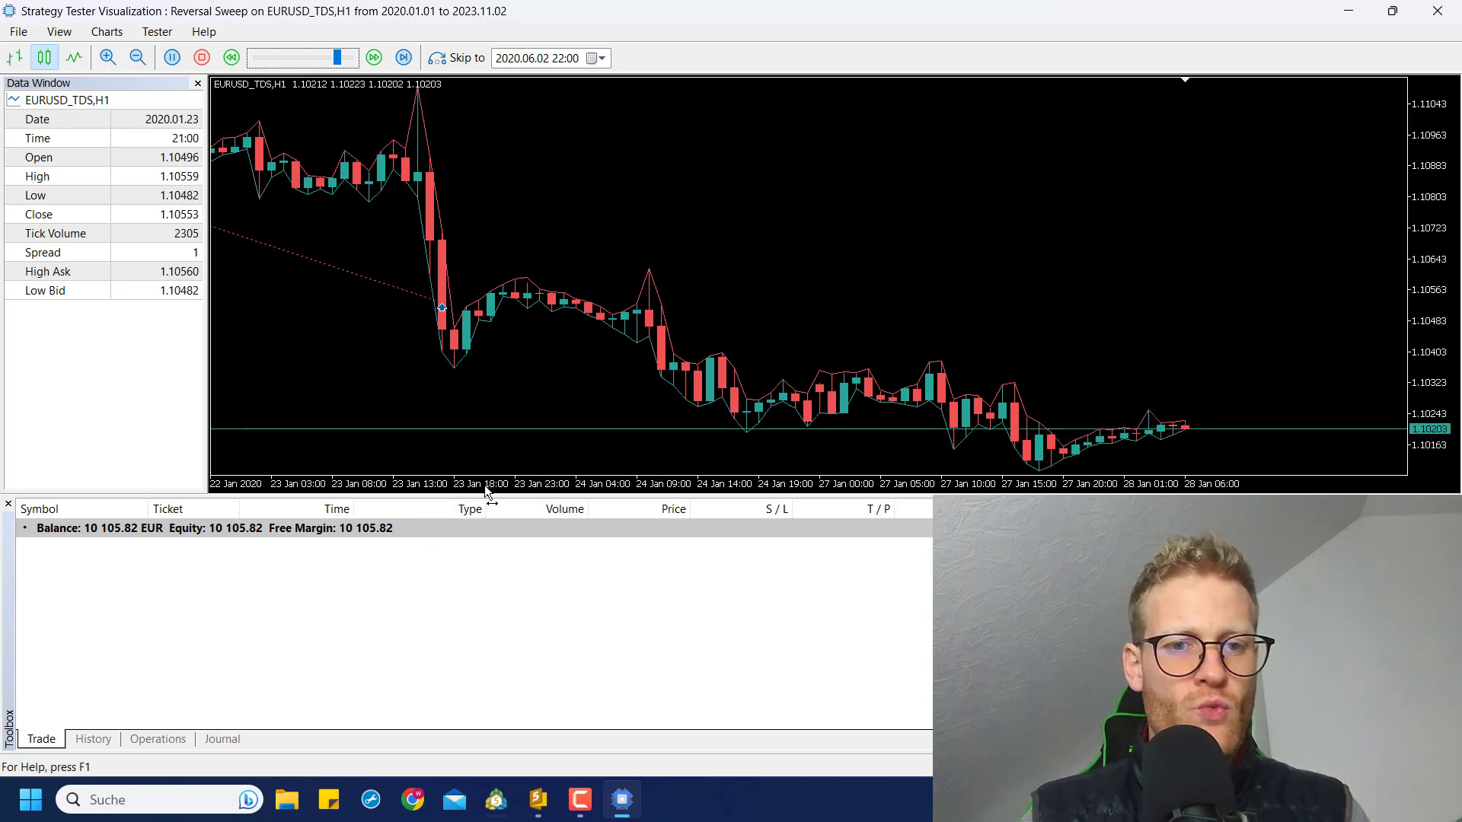
pyautogui.moveTo(339, 58); pyautogui.dragTo(352, 58)
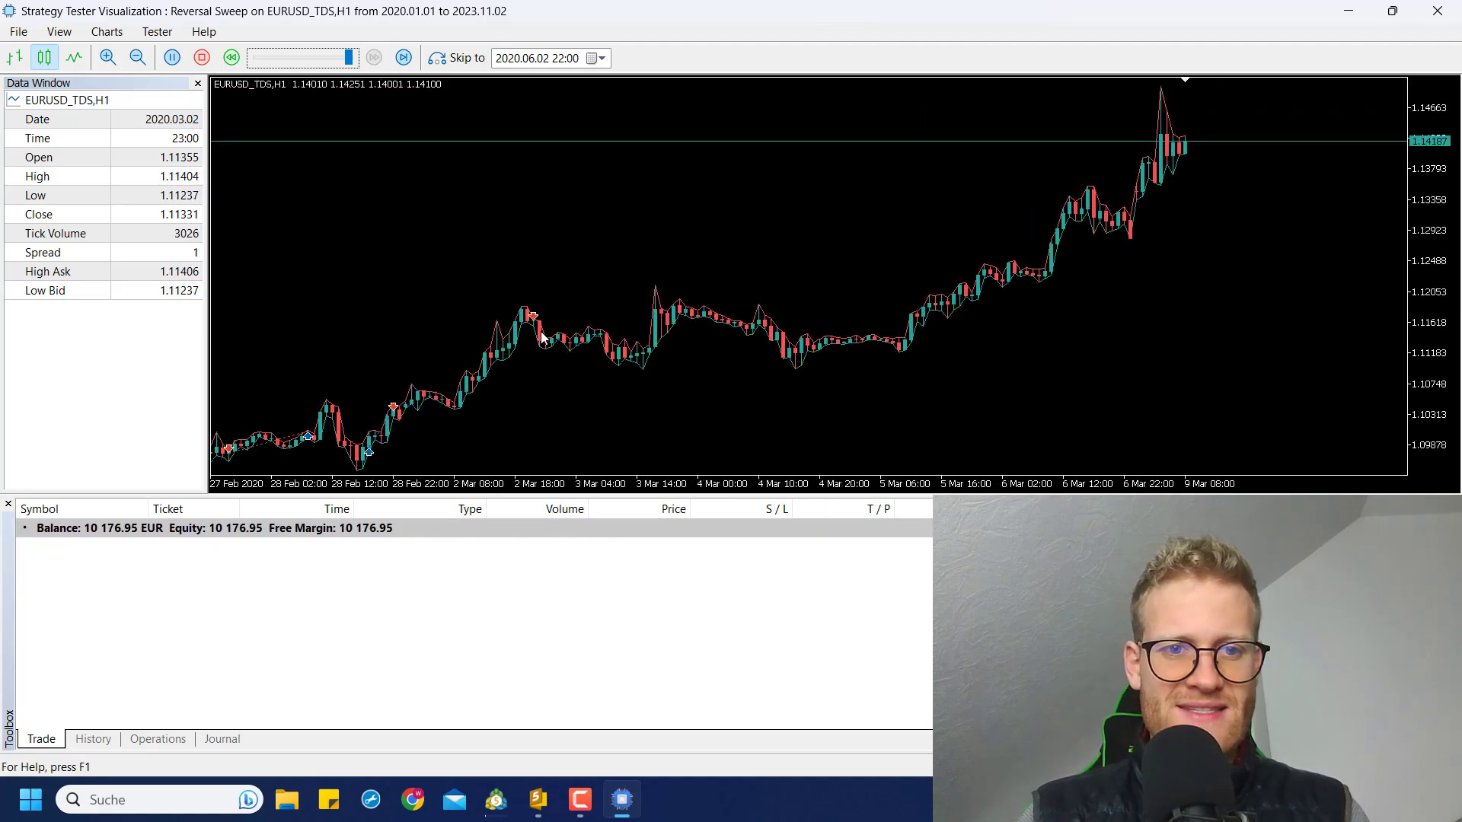
# Step: Switch to MetaTrader 5 and review the tester settings and the balance graph while the backtest completes
pyautogui.click(626, 807)
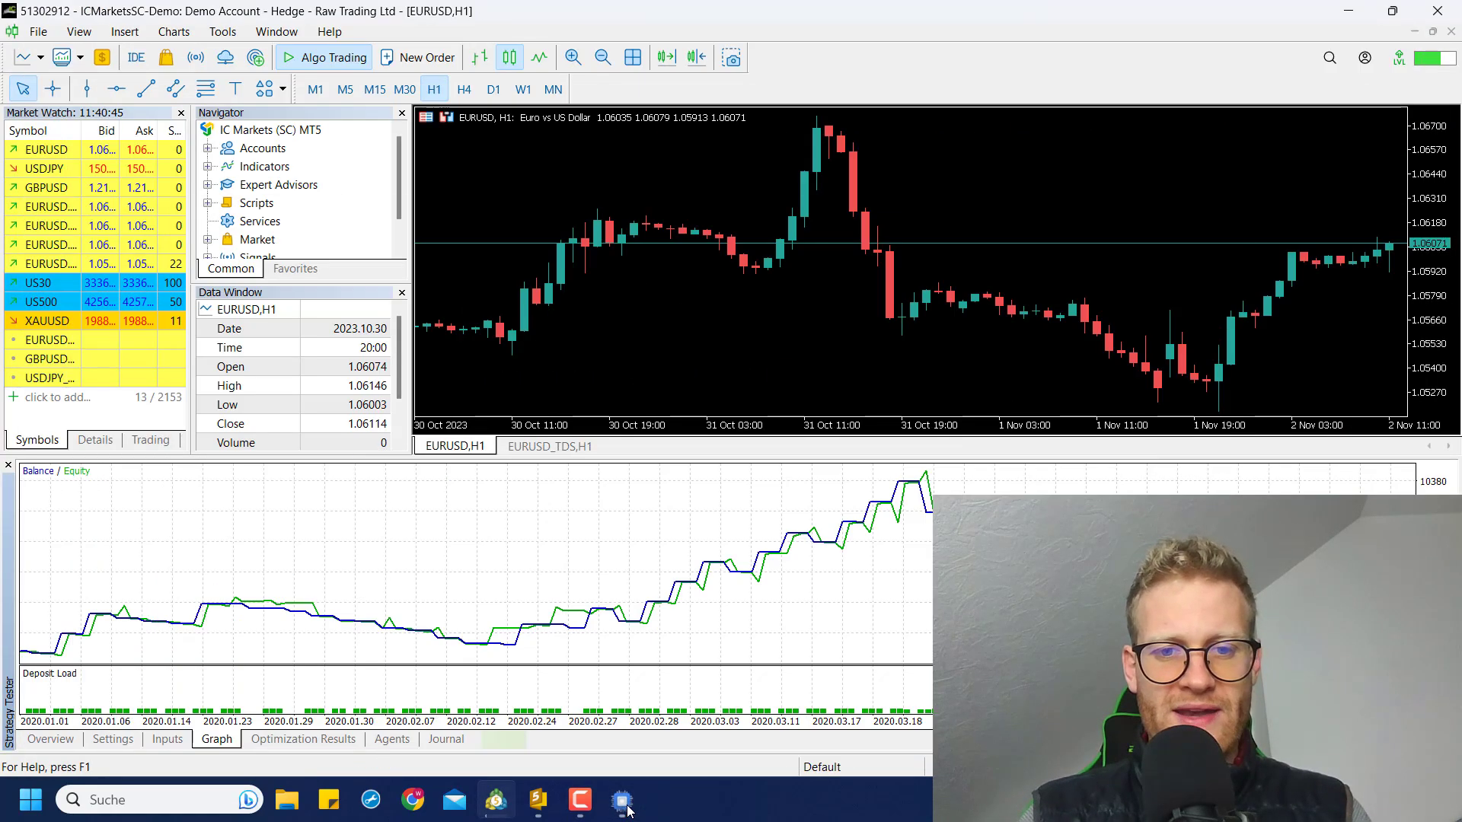
pyautogui.click(176, 743)
pyautogui.click(112, 739)
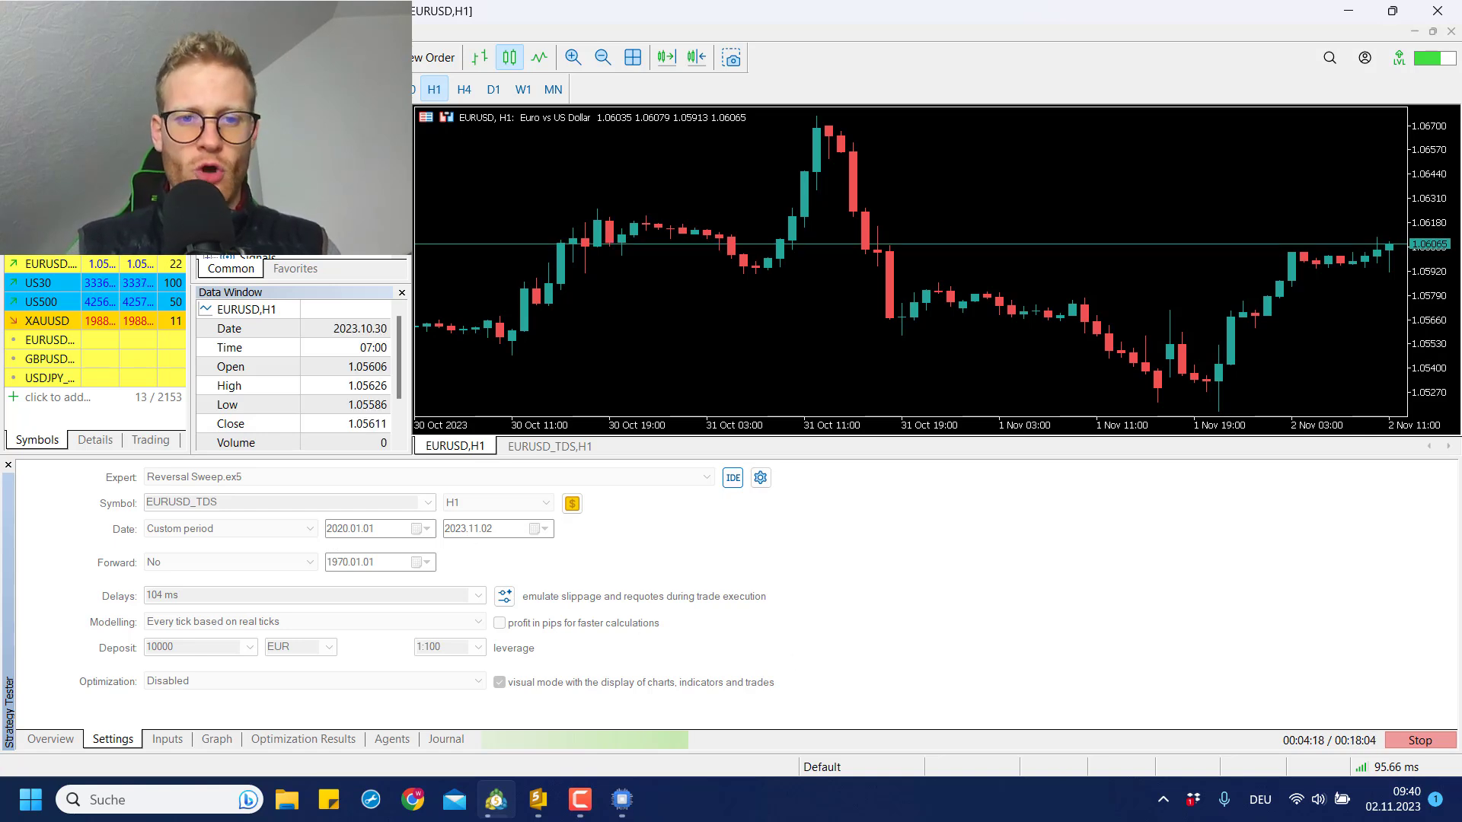
pyautogui.click(217, 740)
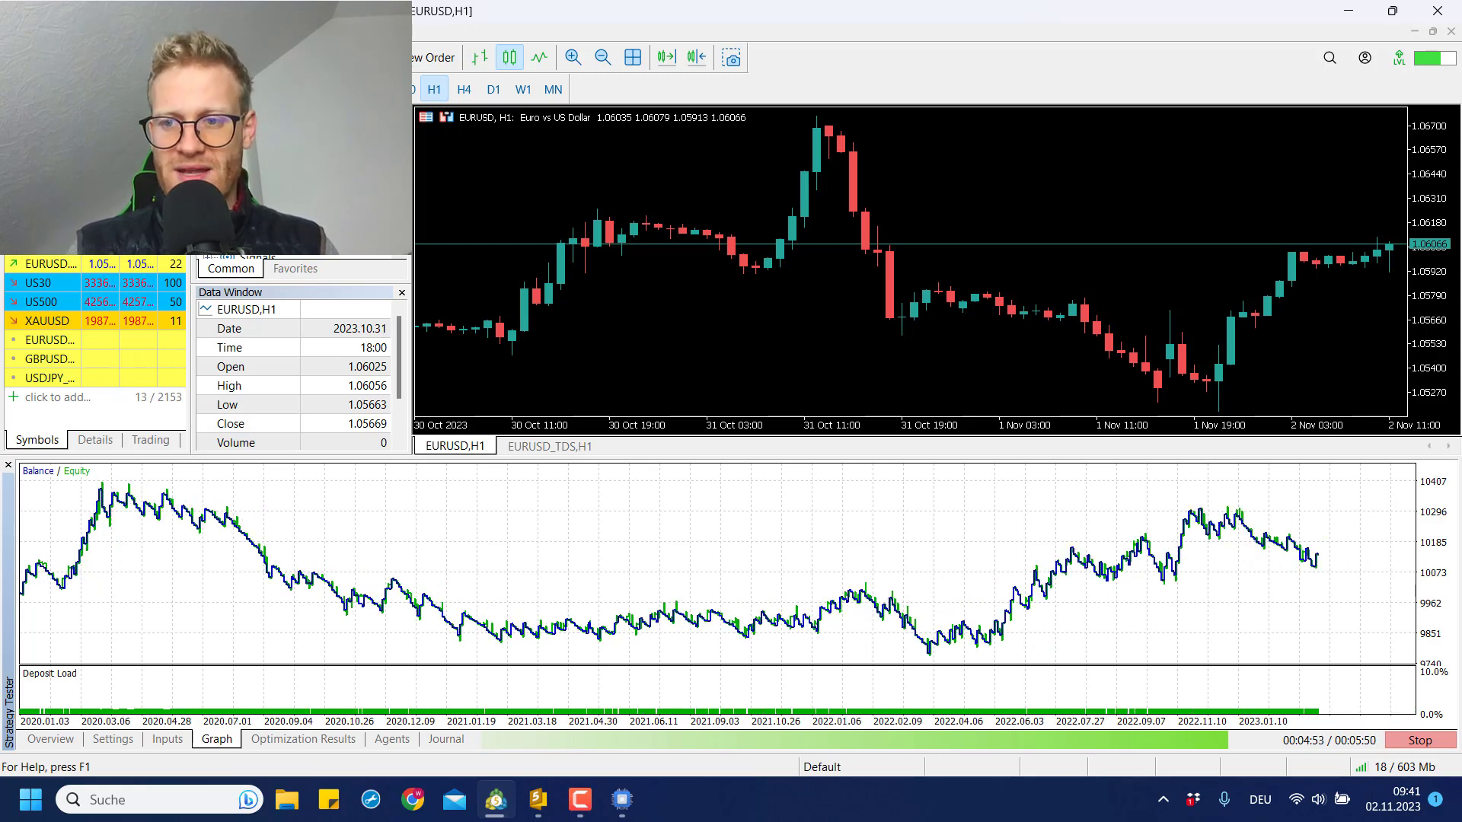
pyautogui.click(895, 818)
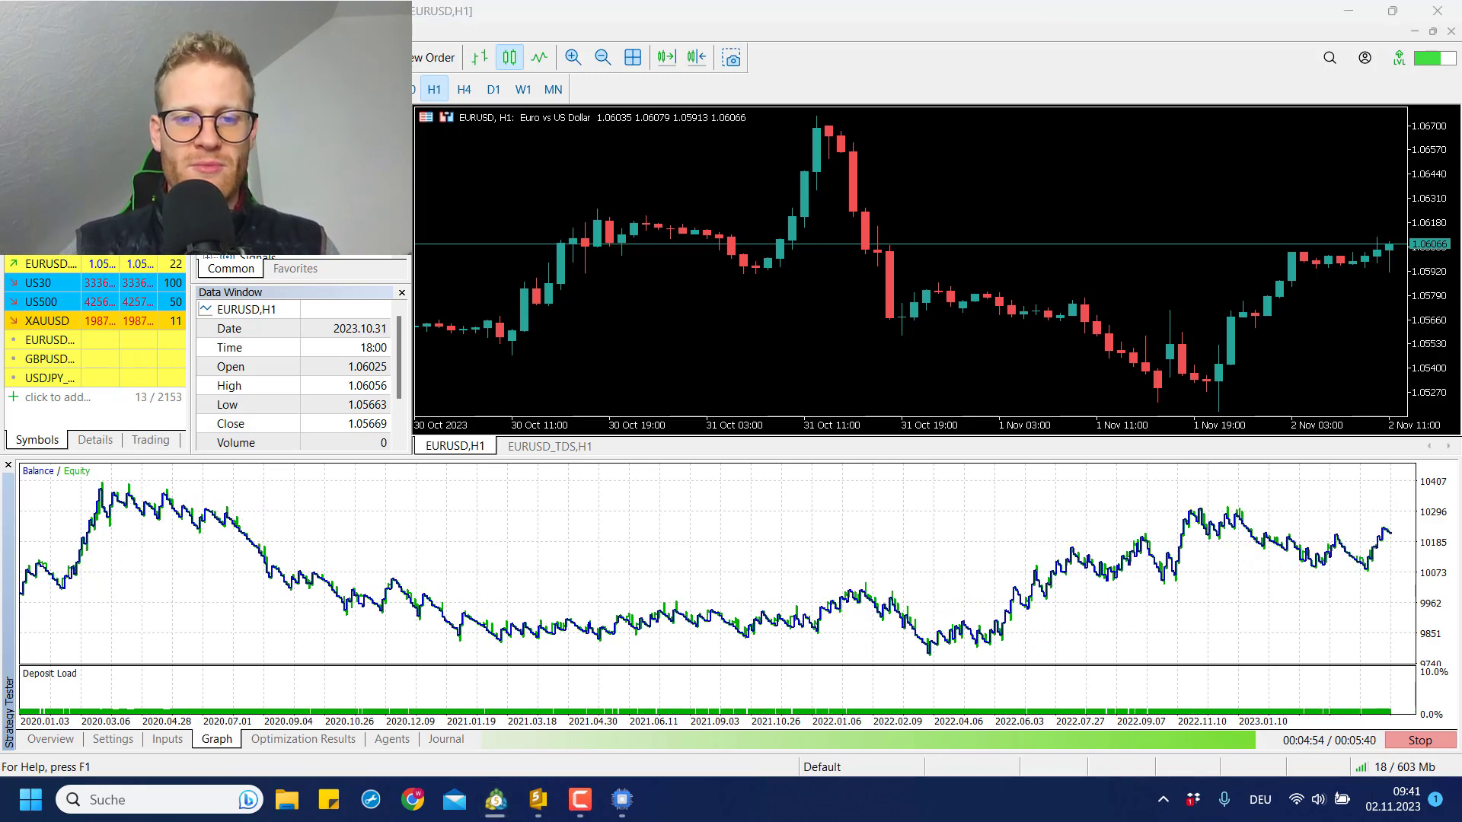
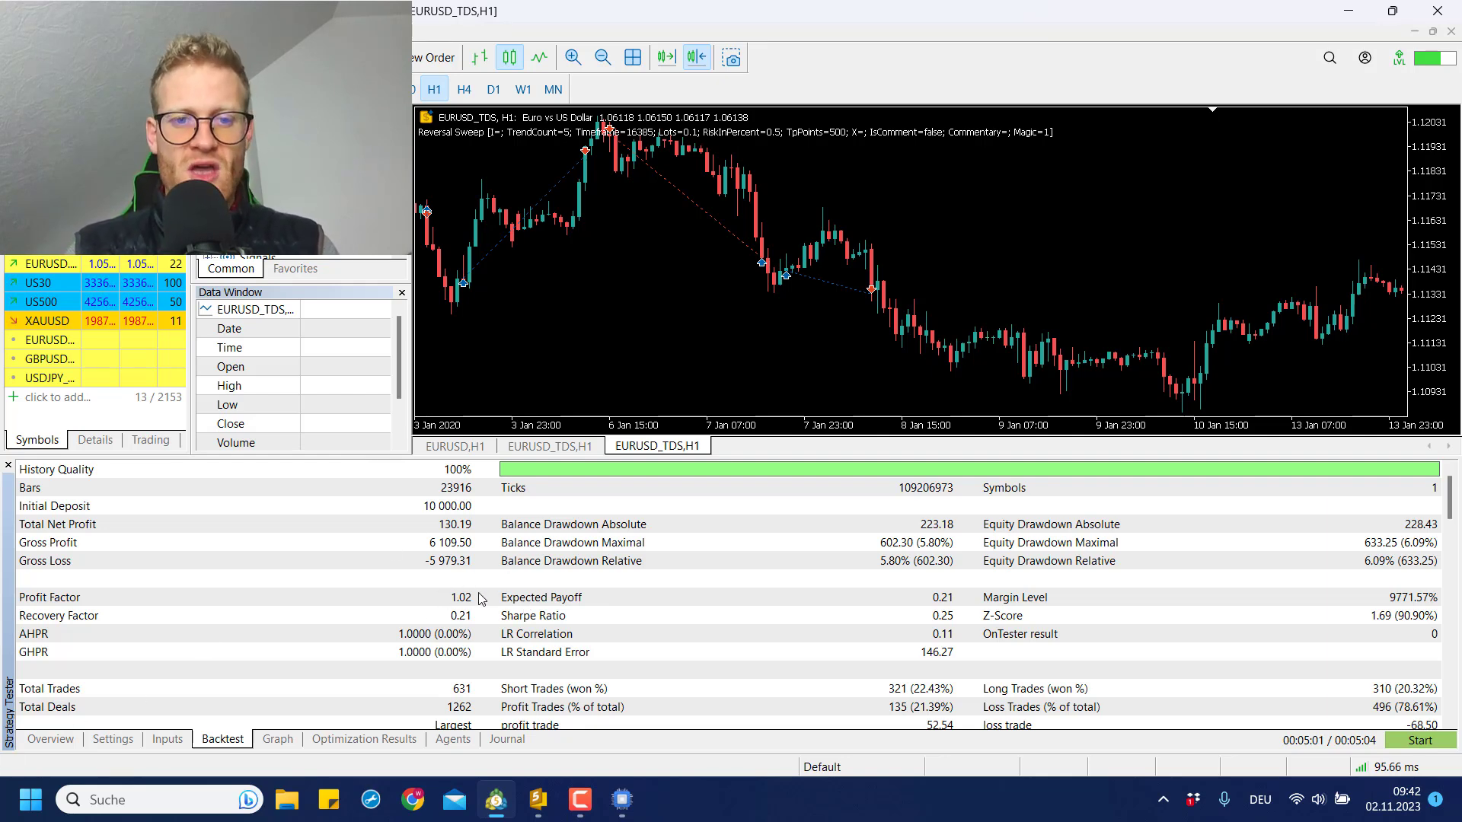
# Step: Set the Reversal Sweep expert's TP Punkte input to 1000 and return to the tester settings
pyautogui.click(113, 738)
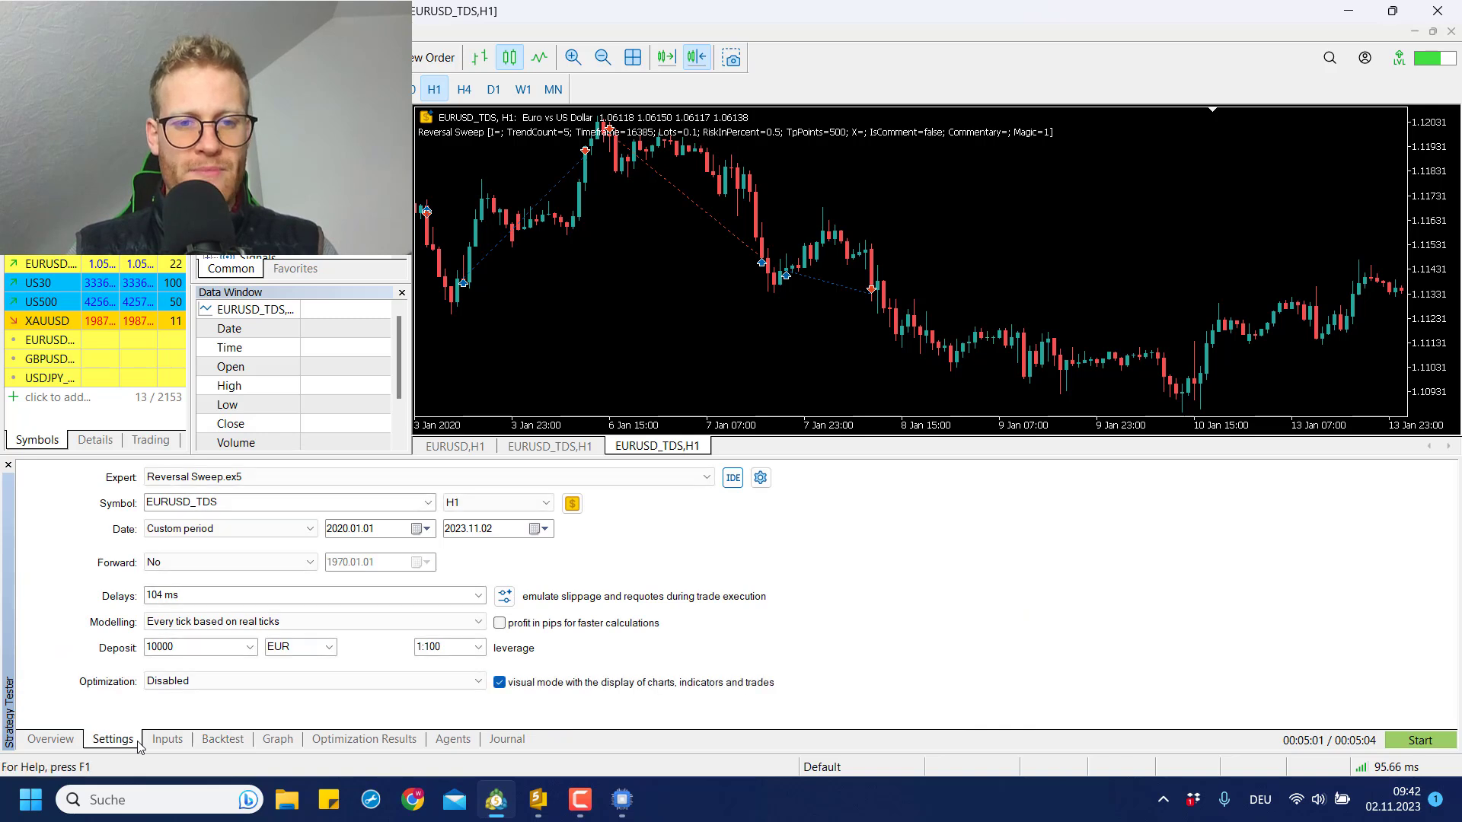
pyautogui.click(168, 738)
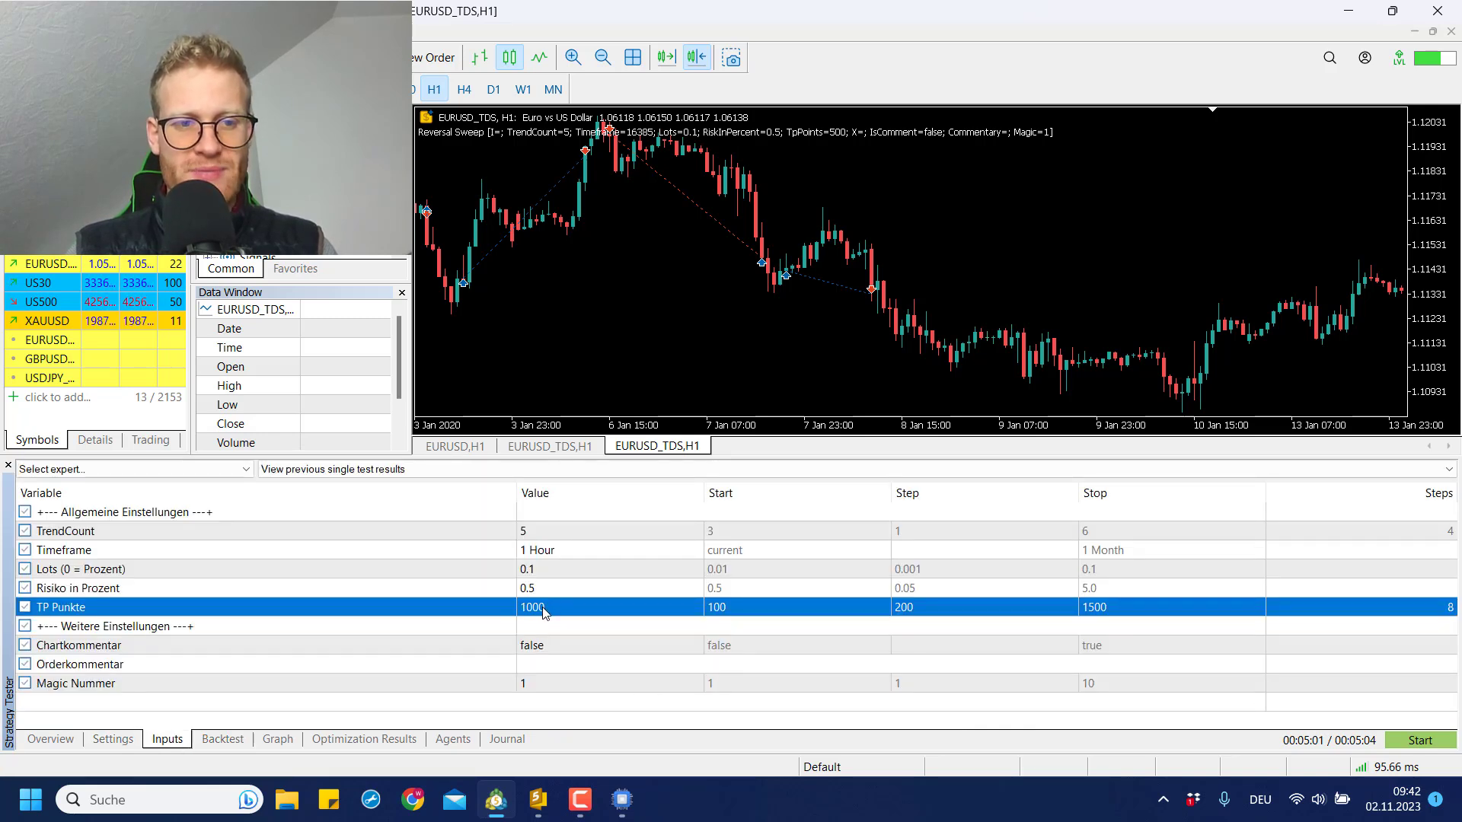
pyautogui.click(113, 738)
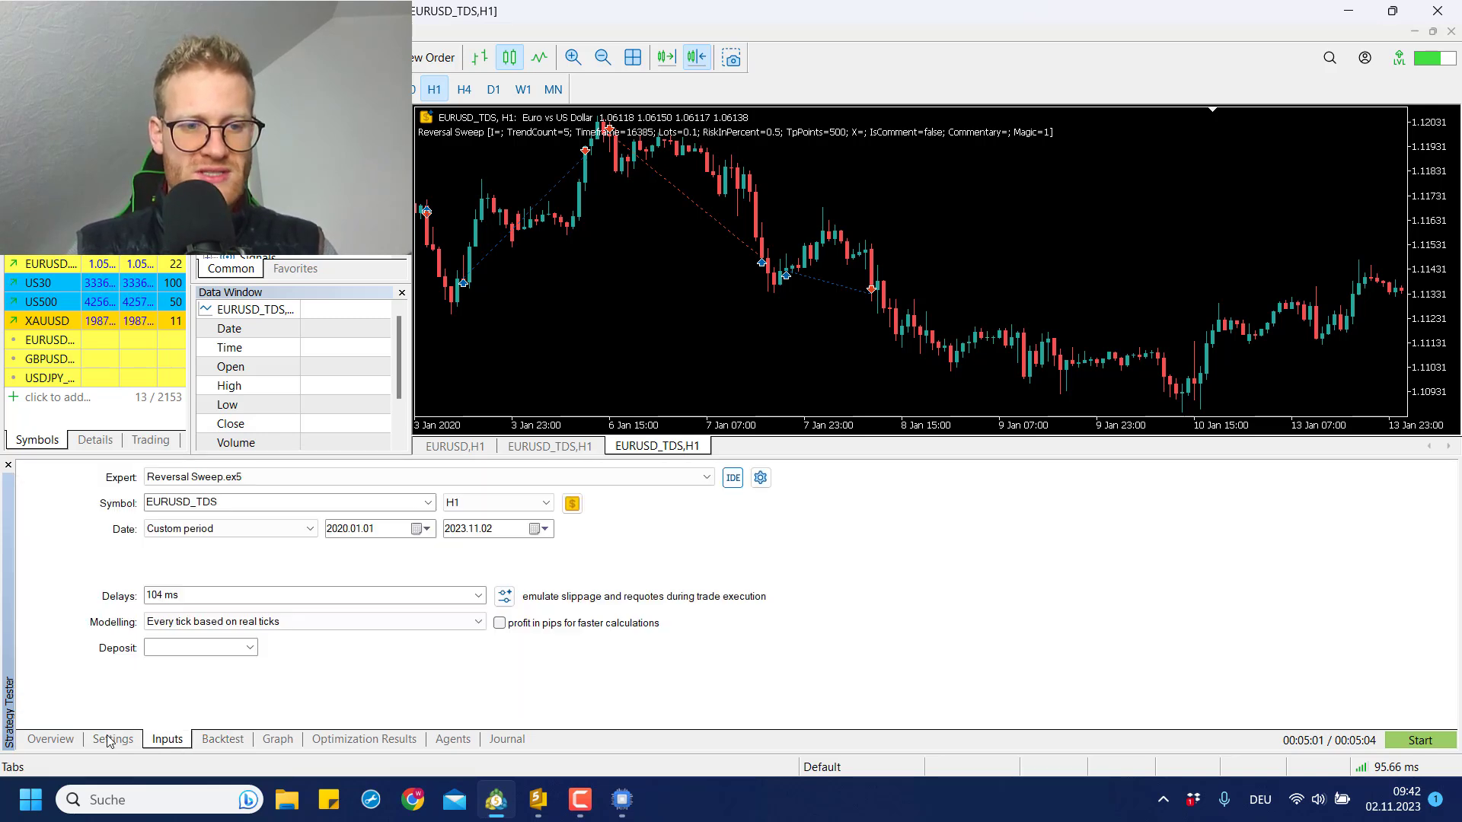
# Step: Turn off visual mode, run the Reversal Sweep backtest, and show its balance graph
pyautogui.click(534, 683)
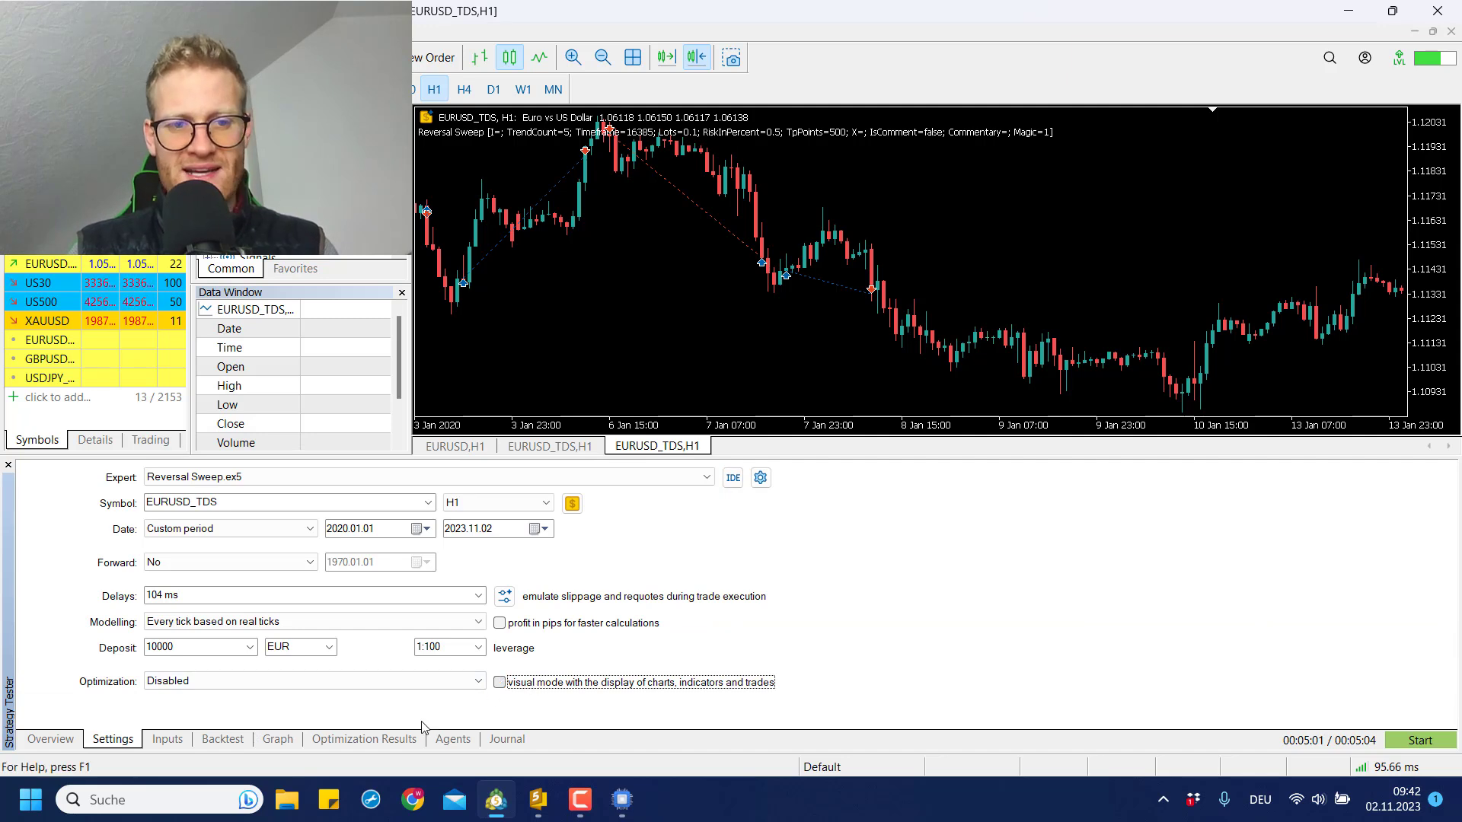
pyautogui.click(1419, 741)
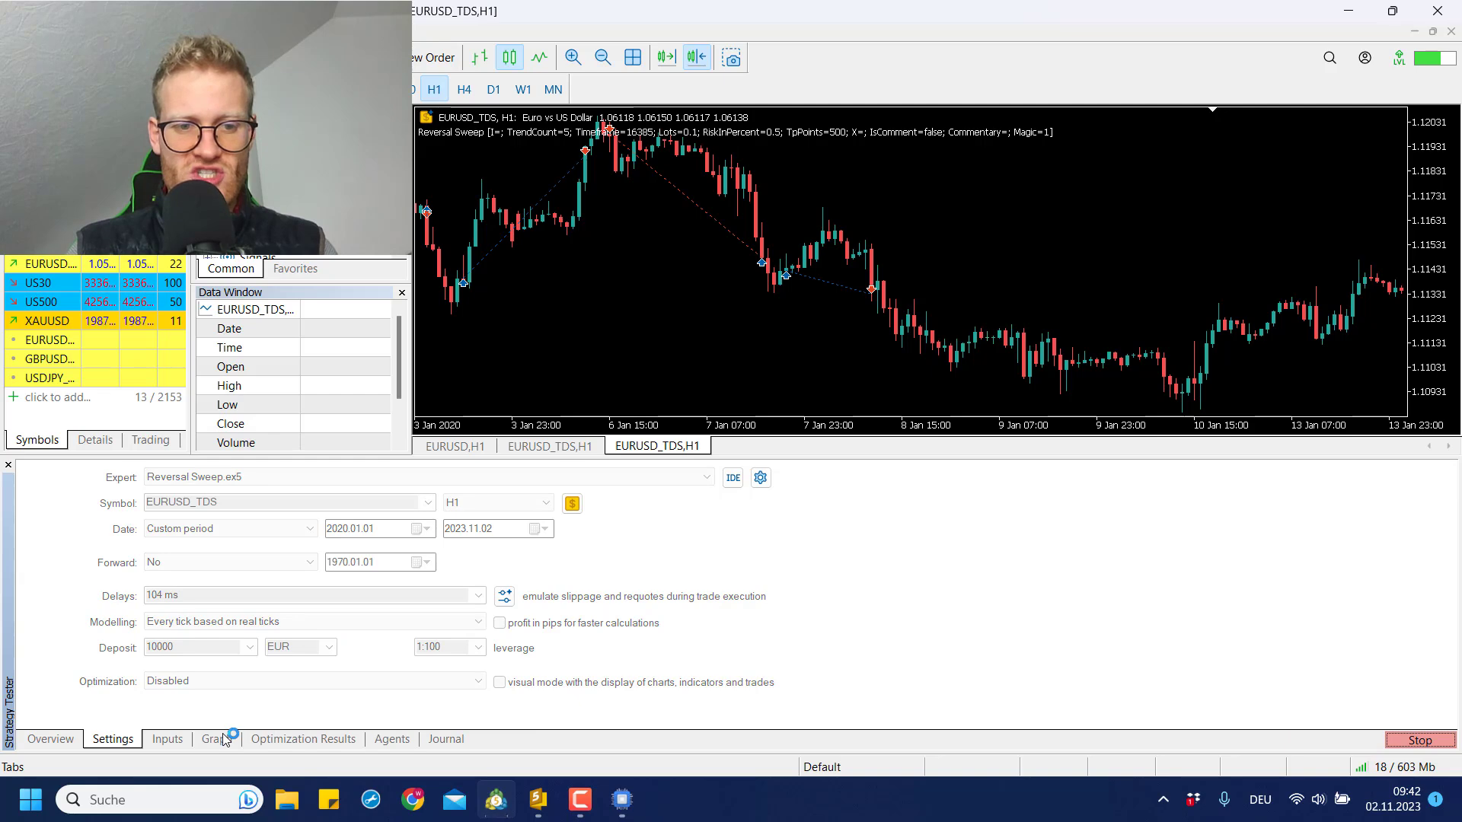
pyautogui.click(217, 738)
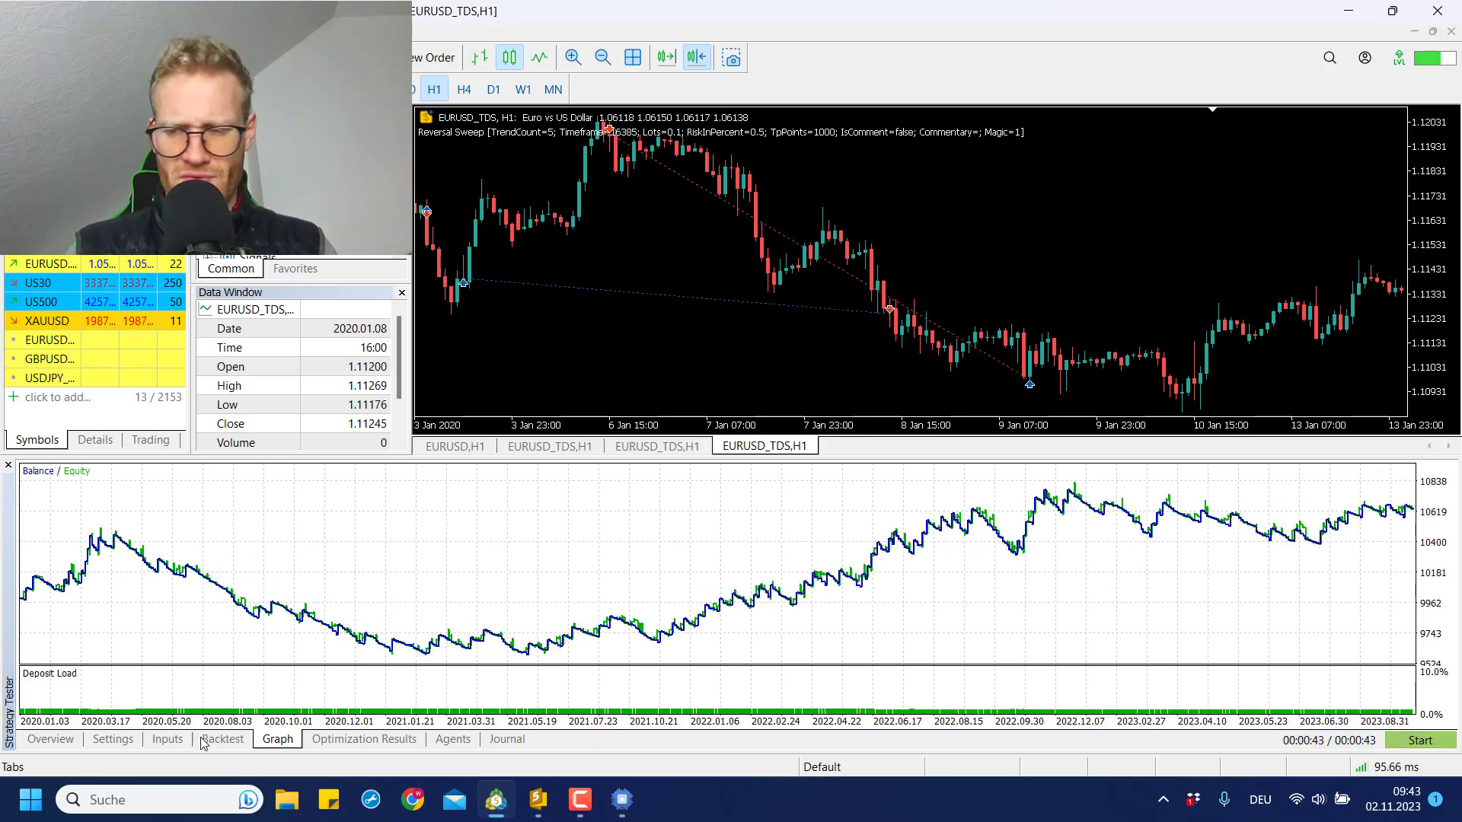
# Step: Review the completed backtest's statistics, inputs and tester settings, and return to the balance graph
pyautogui.click(221, 739)
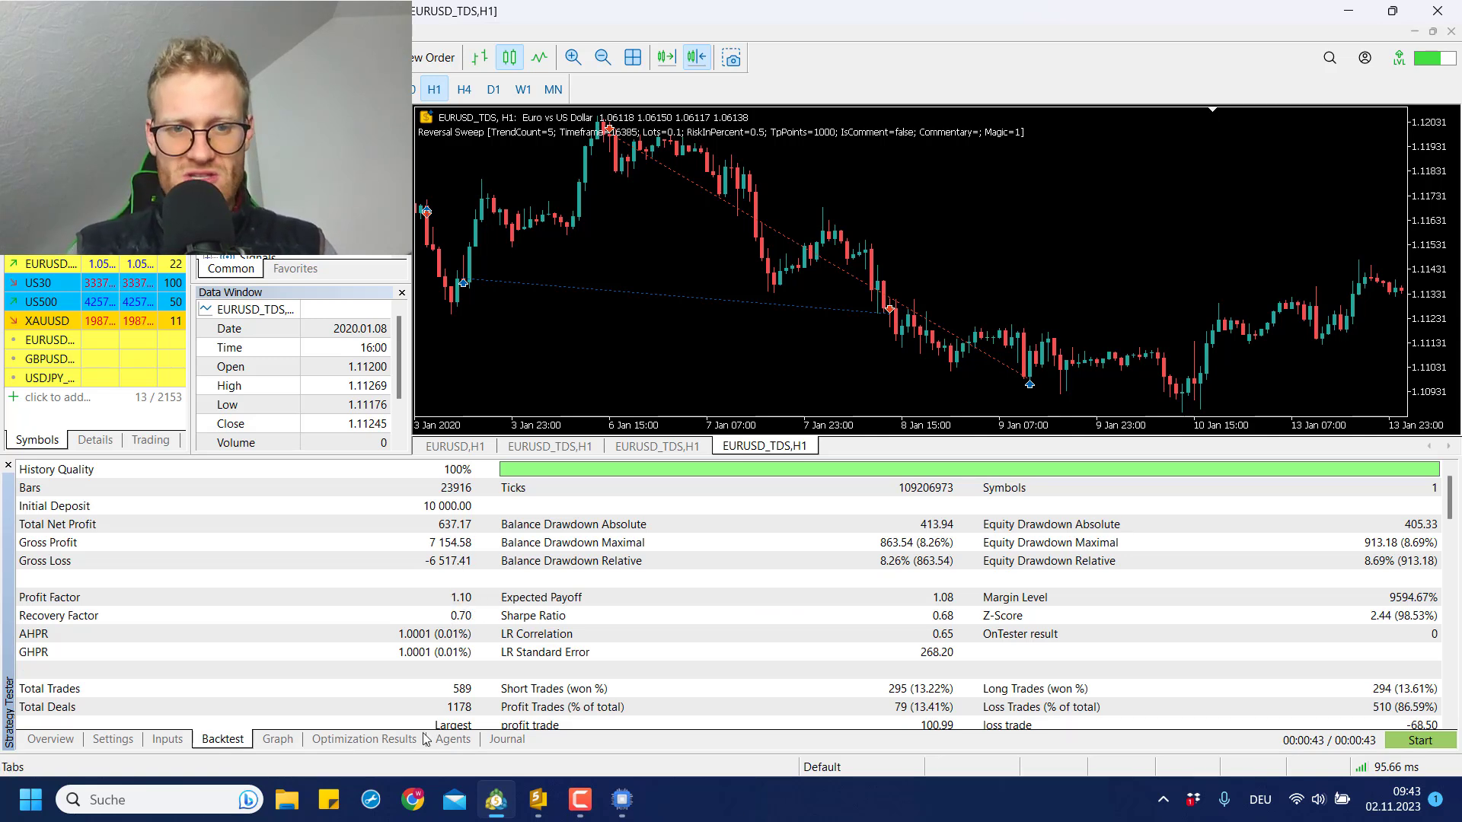
pyautogui.click(165, 739)
pyautogui.click(112, 739)
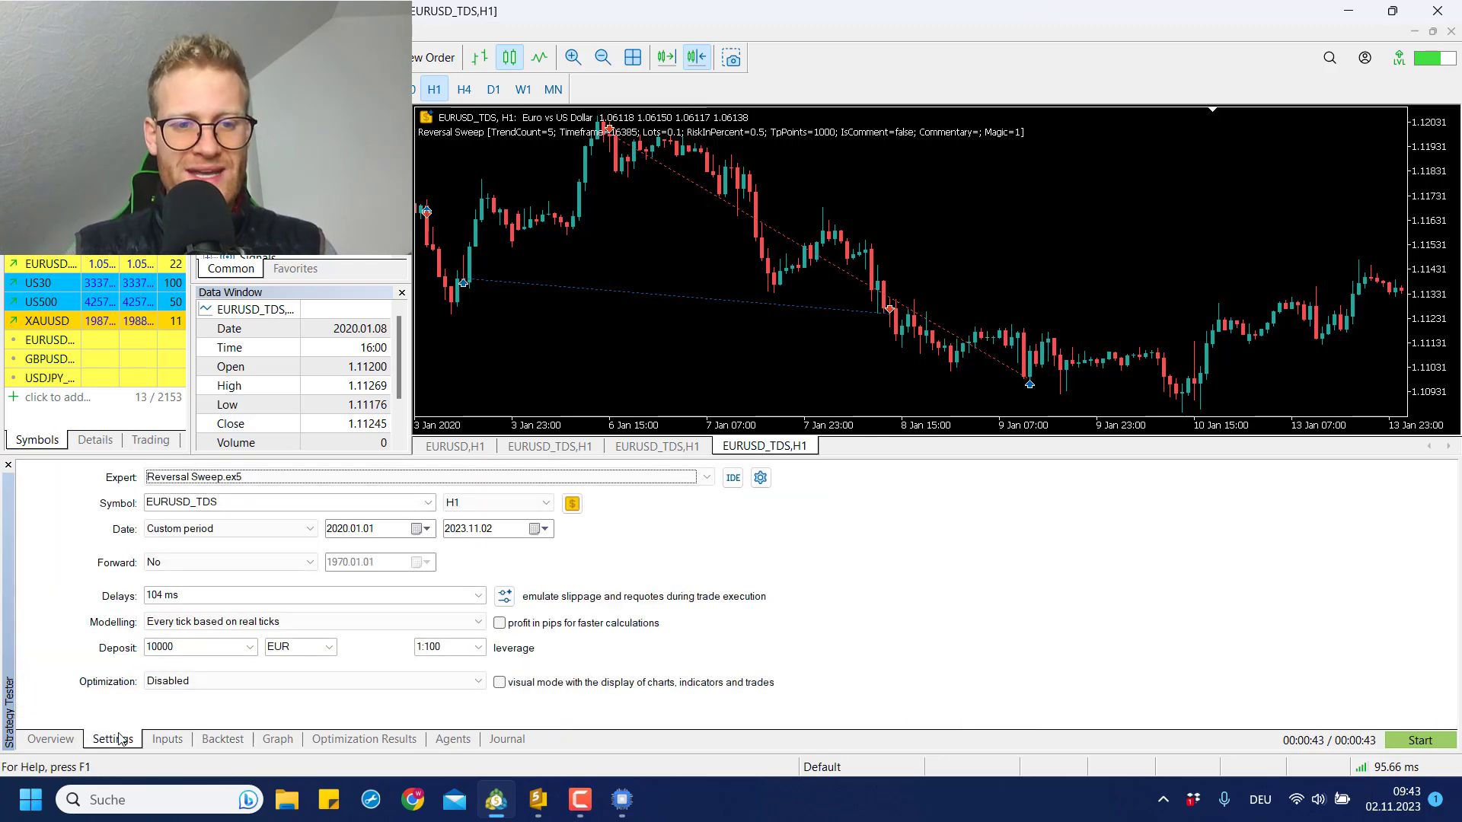
pyautogui.click(277, 738)
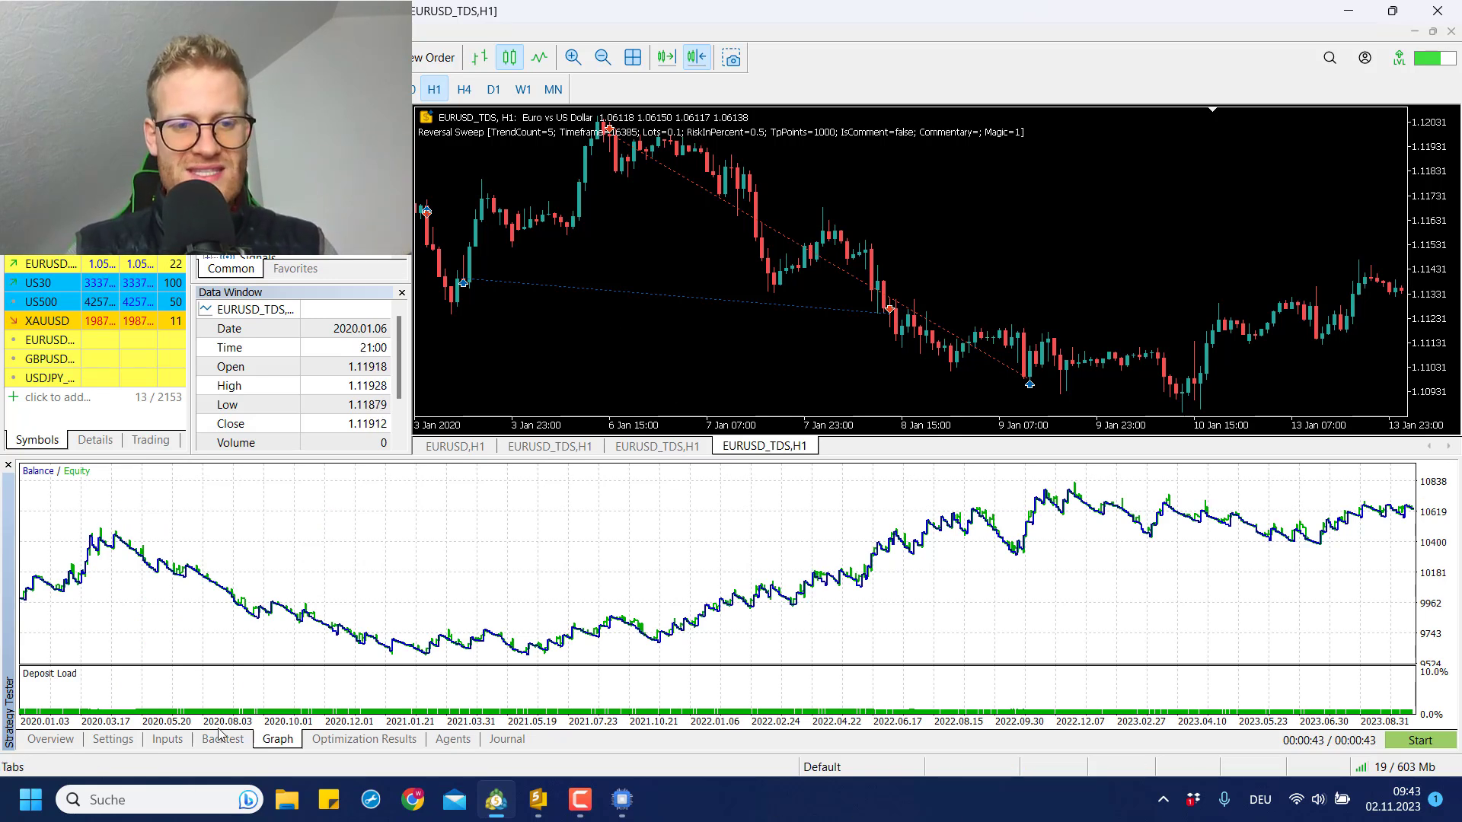
# Step: Set up a complete optimization for the Reversal Sweep expert and show its input parameters
pyautogui.click(47, 739)
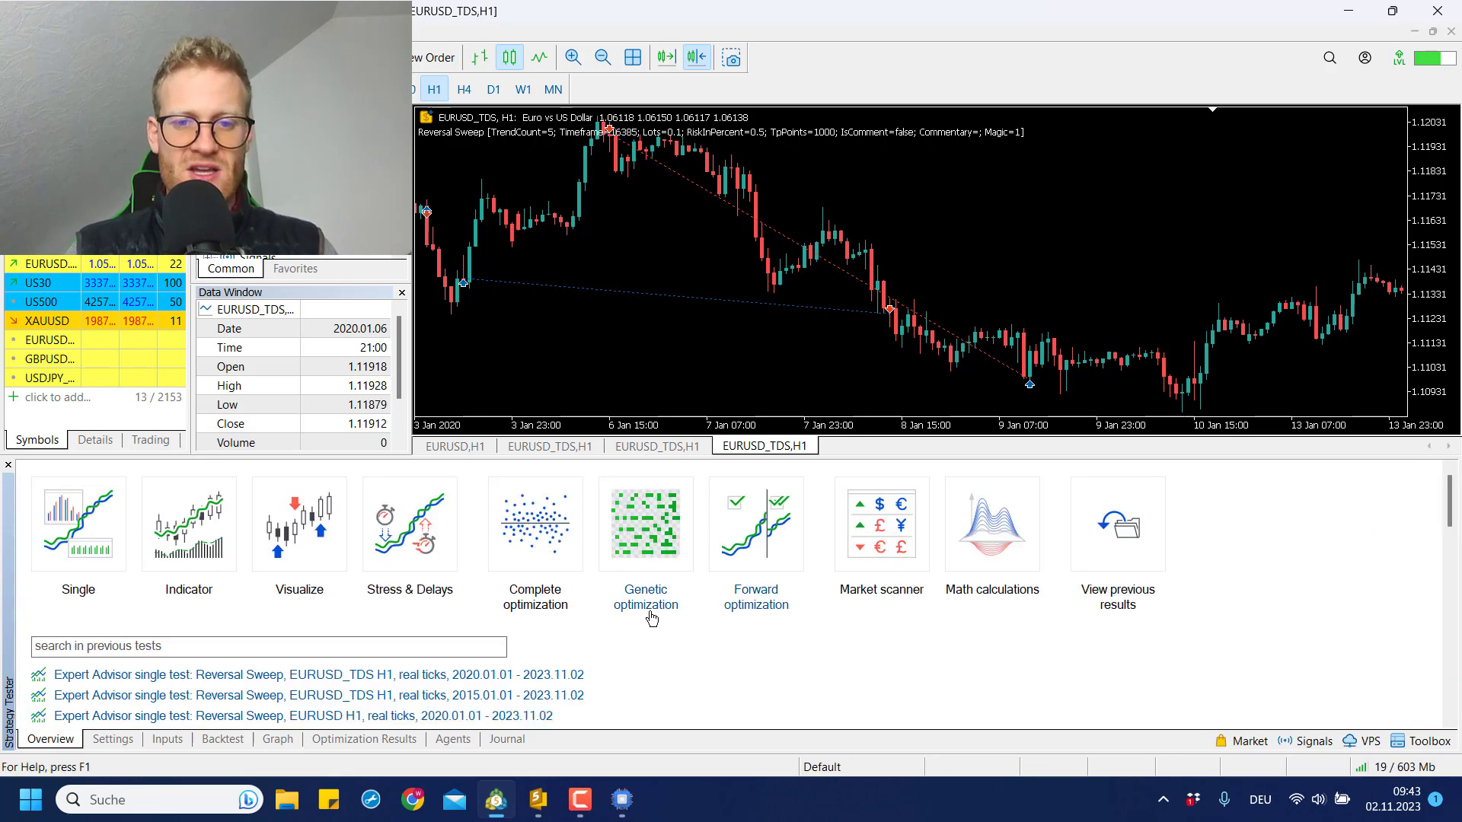
pyautogui.click(560, 553)
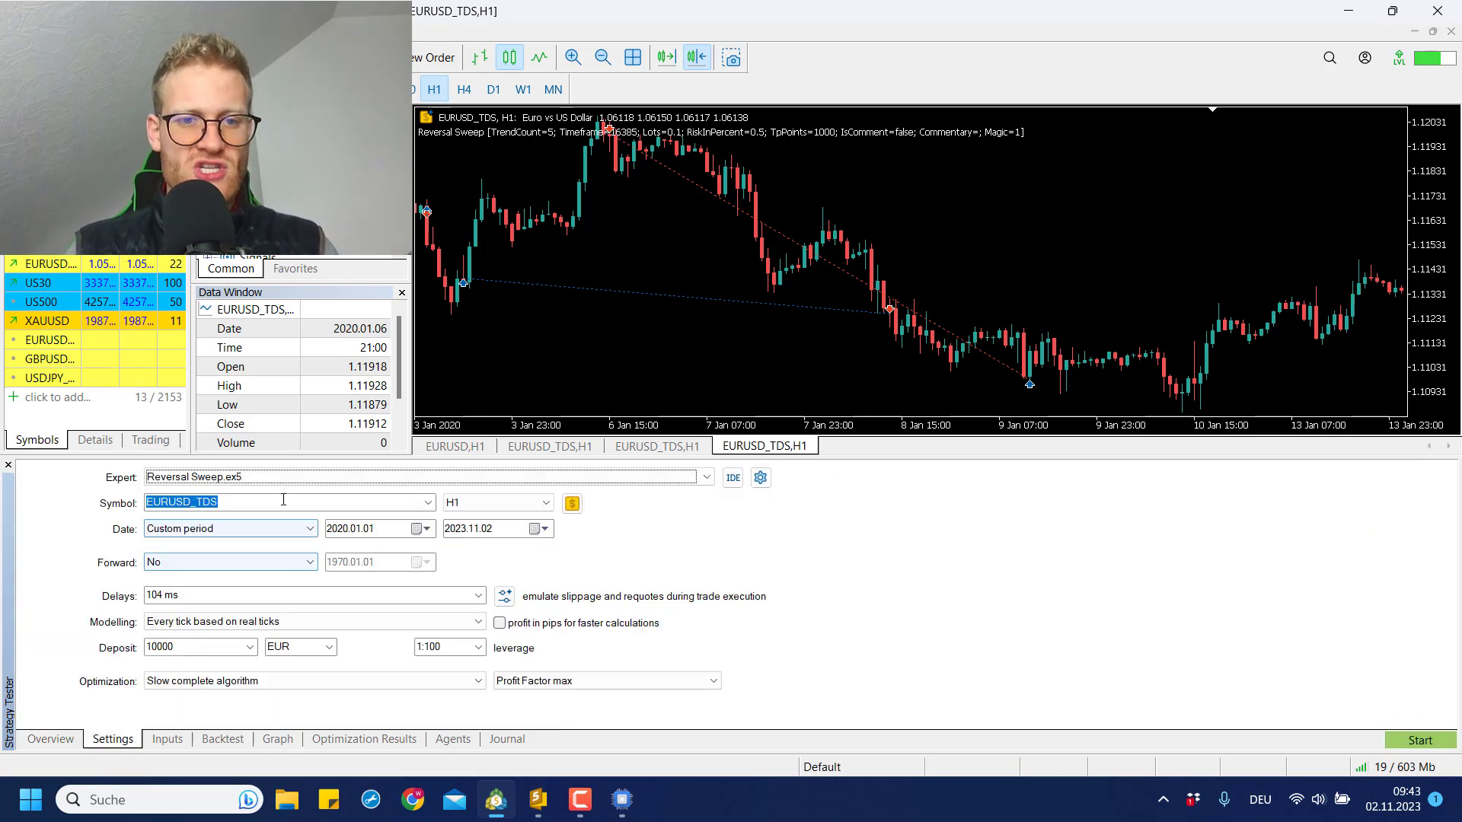
pyautogui.click(166, 740)
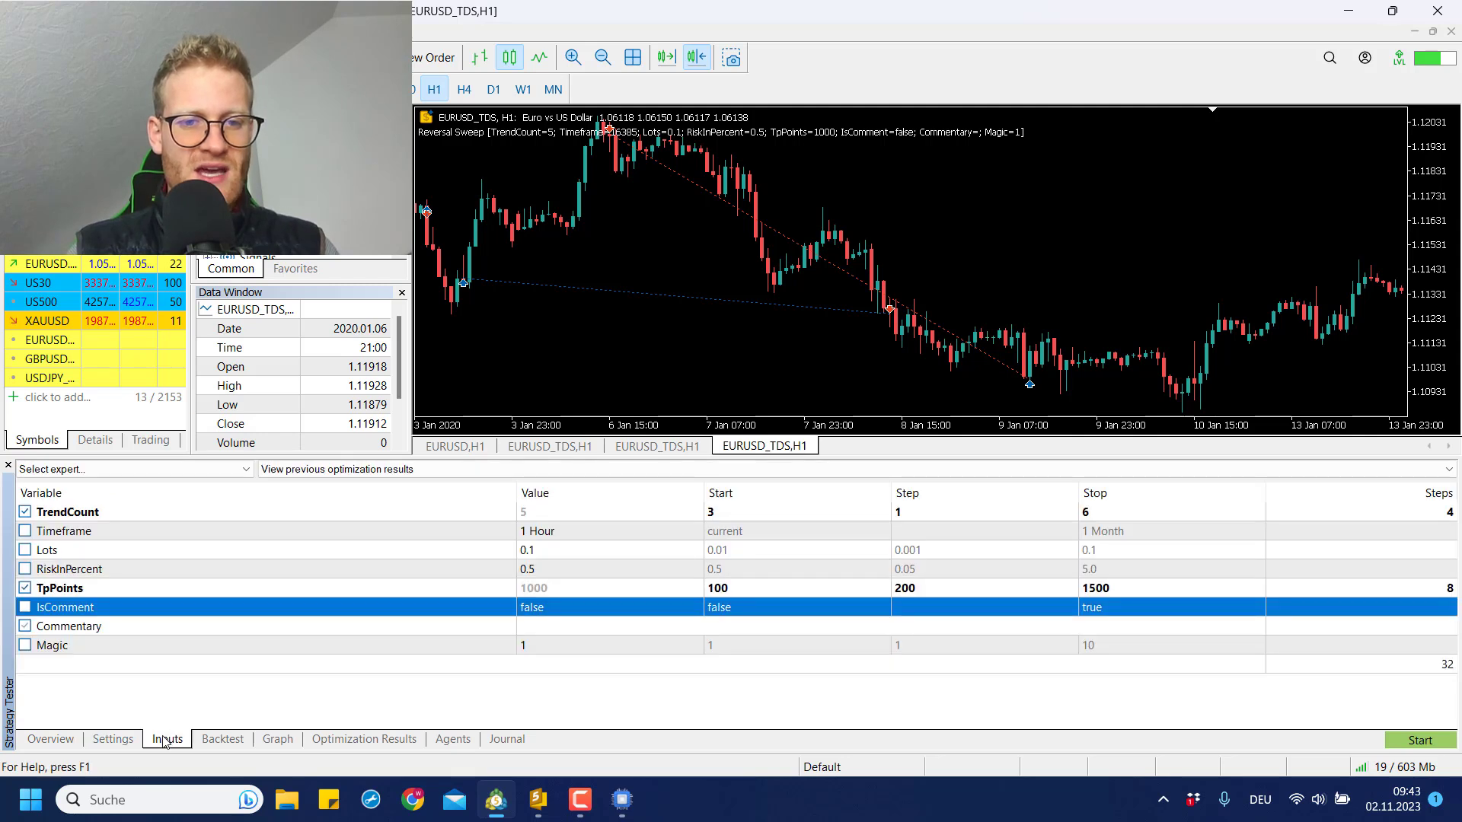
# Step: Try including the Timeframe parameter in the optimization and exclude it again
pyautogui.click(25, 532)
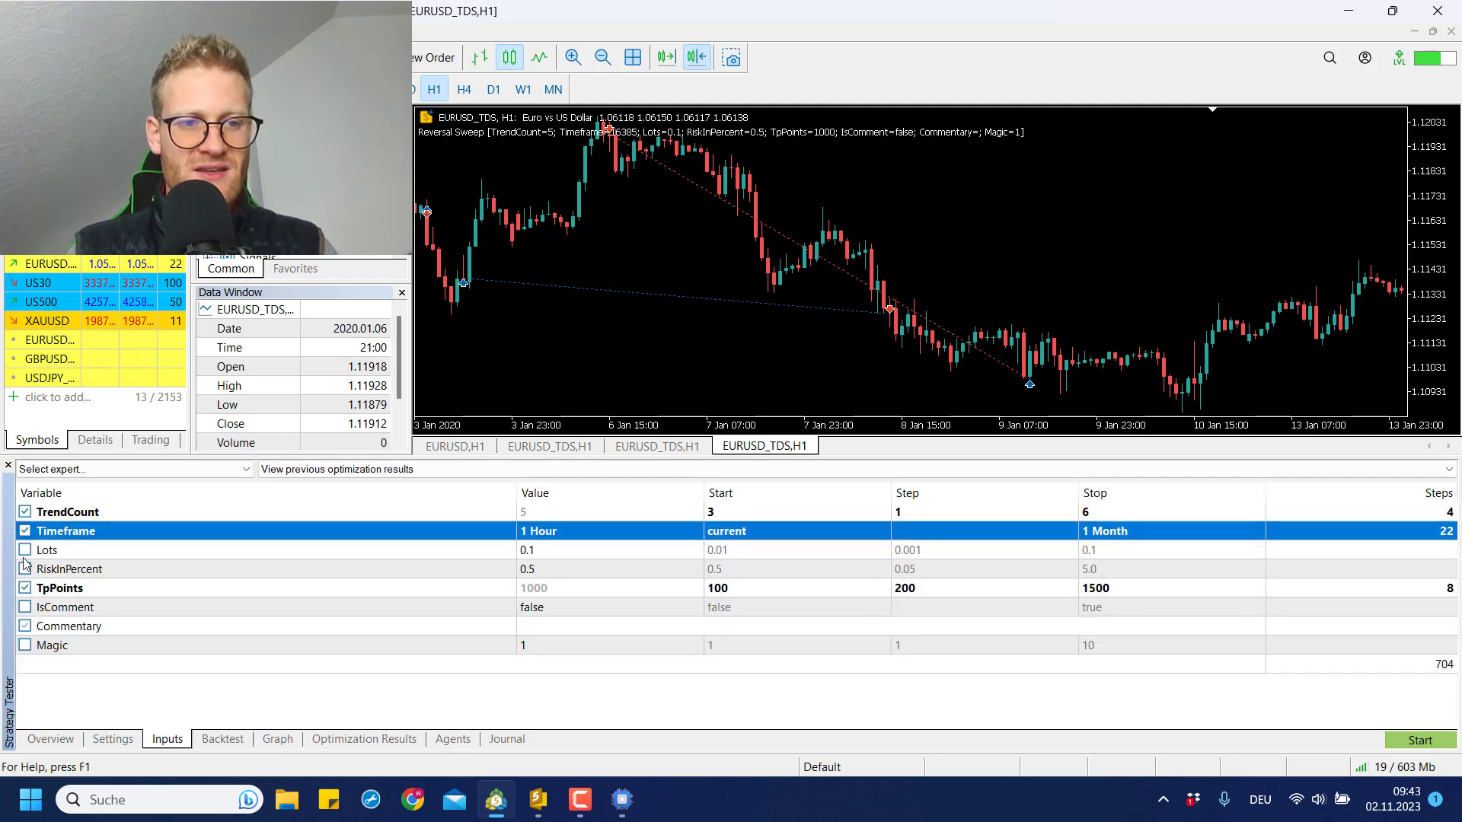
pyautogui.click(25, 532)
pyautogui.click(31, 551)
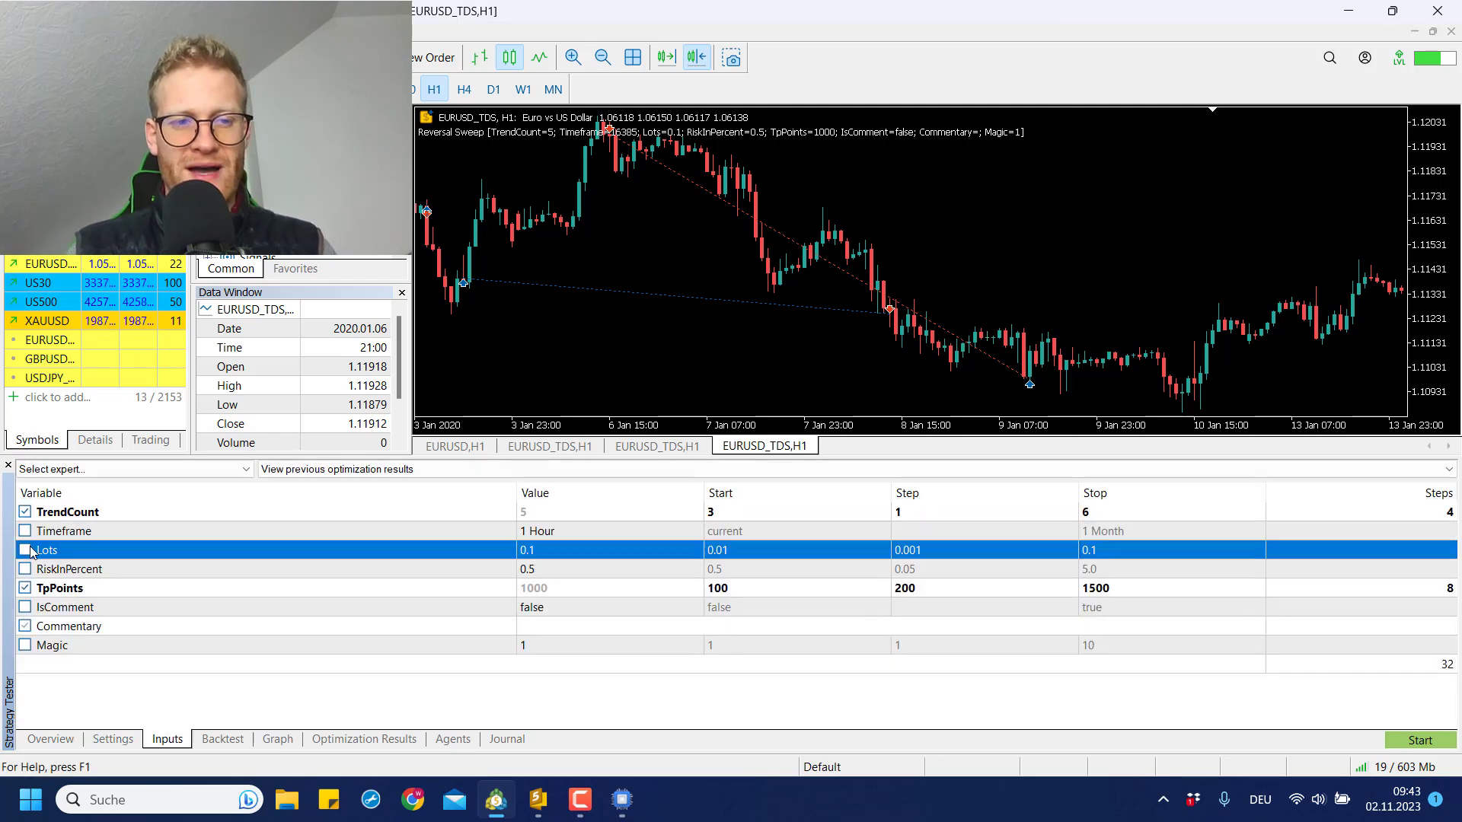
pyautogui.click(121, 533)
pyautogui.click(94, 514)
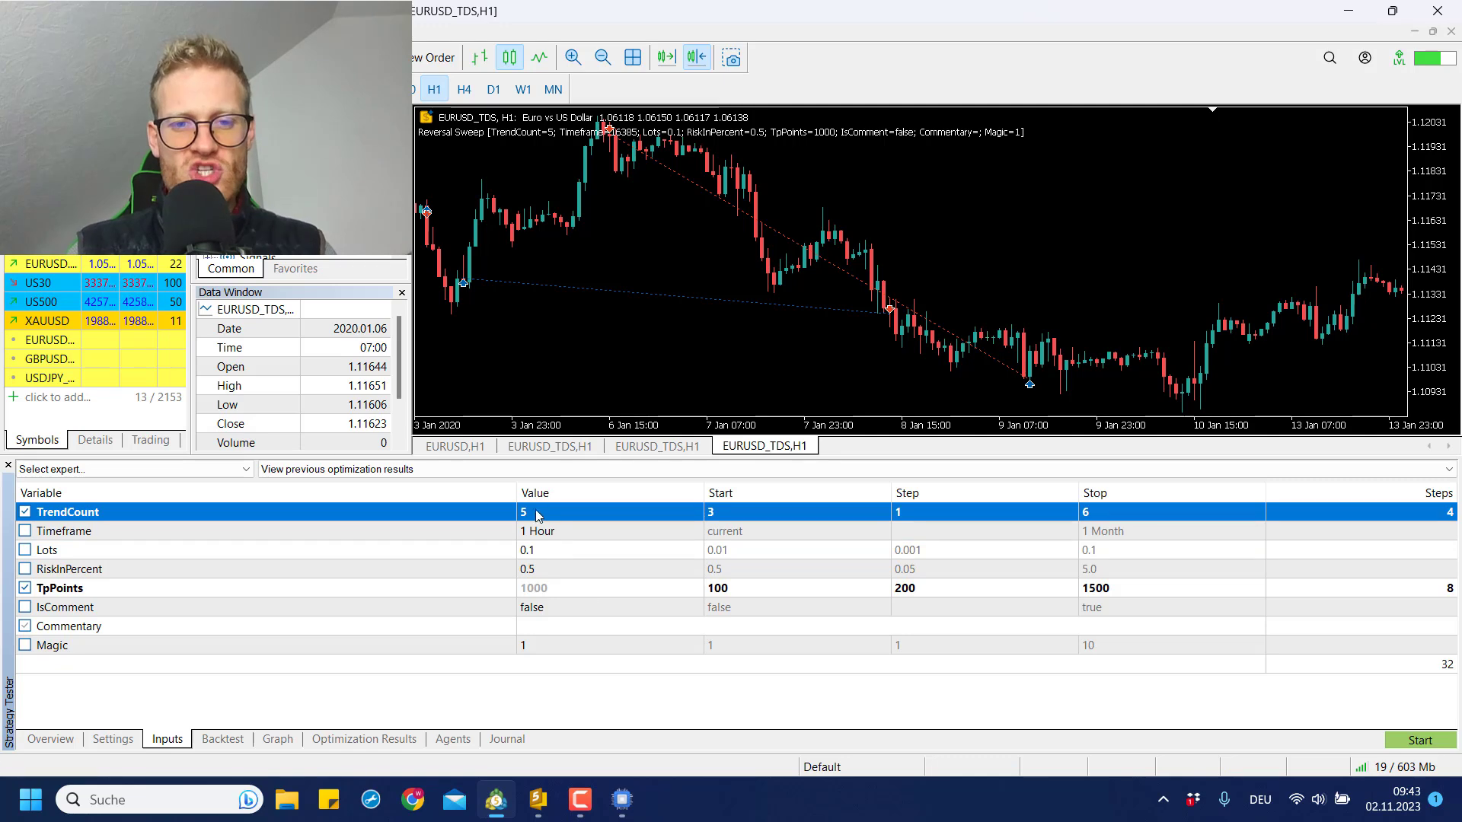
# Step: Switch to the Strategy Tester visualization, inspect the swing and trades around 24 October 2023, and return to MetaTrader 5
pyautogui.click(1419, 740)
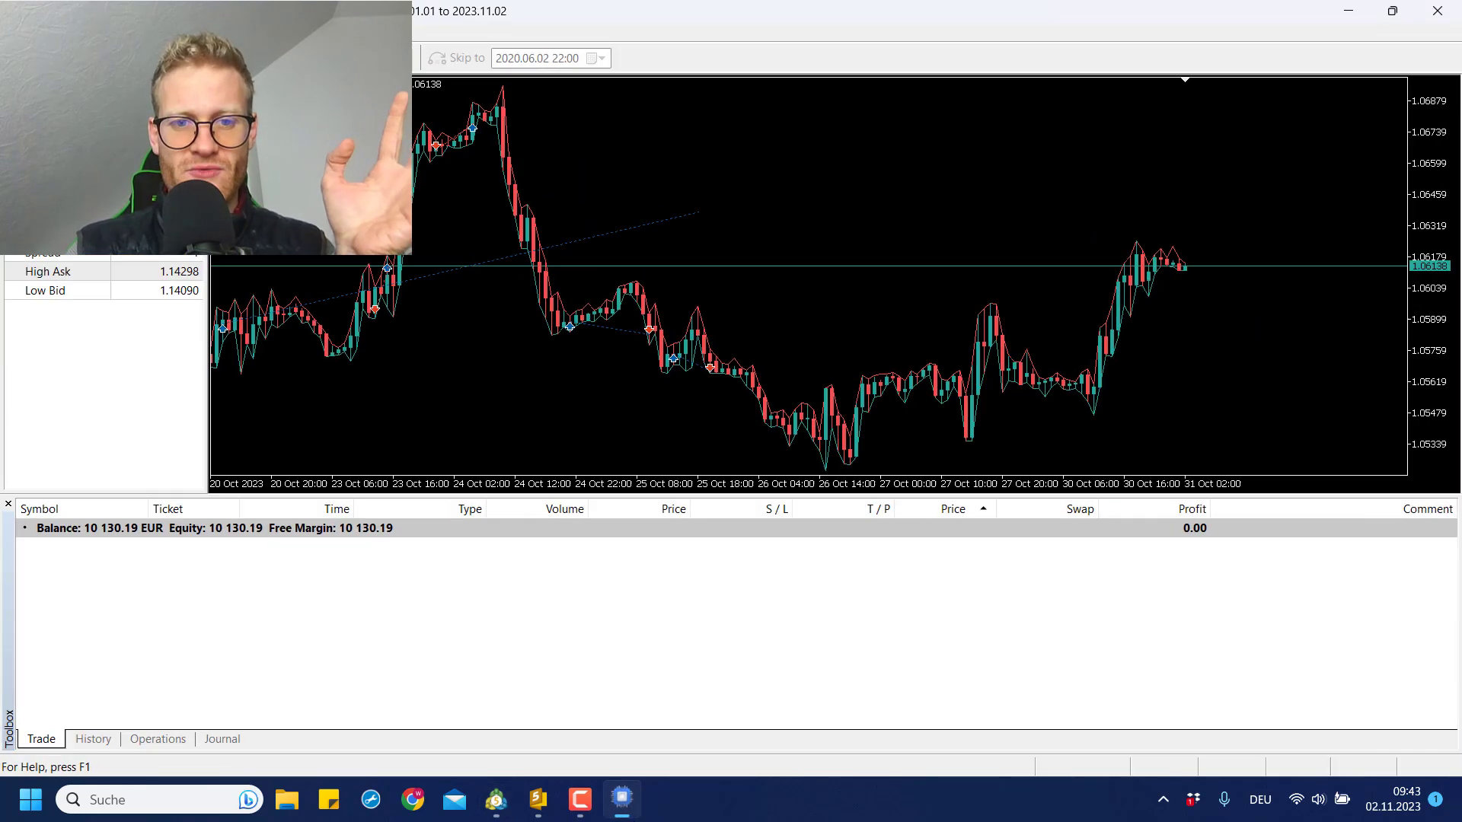
pyautogui.moveTo(506, 365); pyautogui.dragTo(621, 382)
pyautogui.middleClick(627, 304)
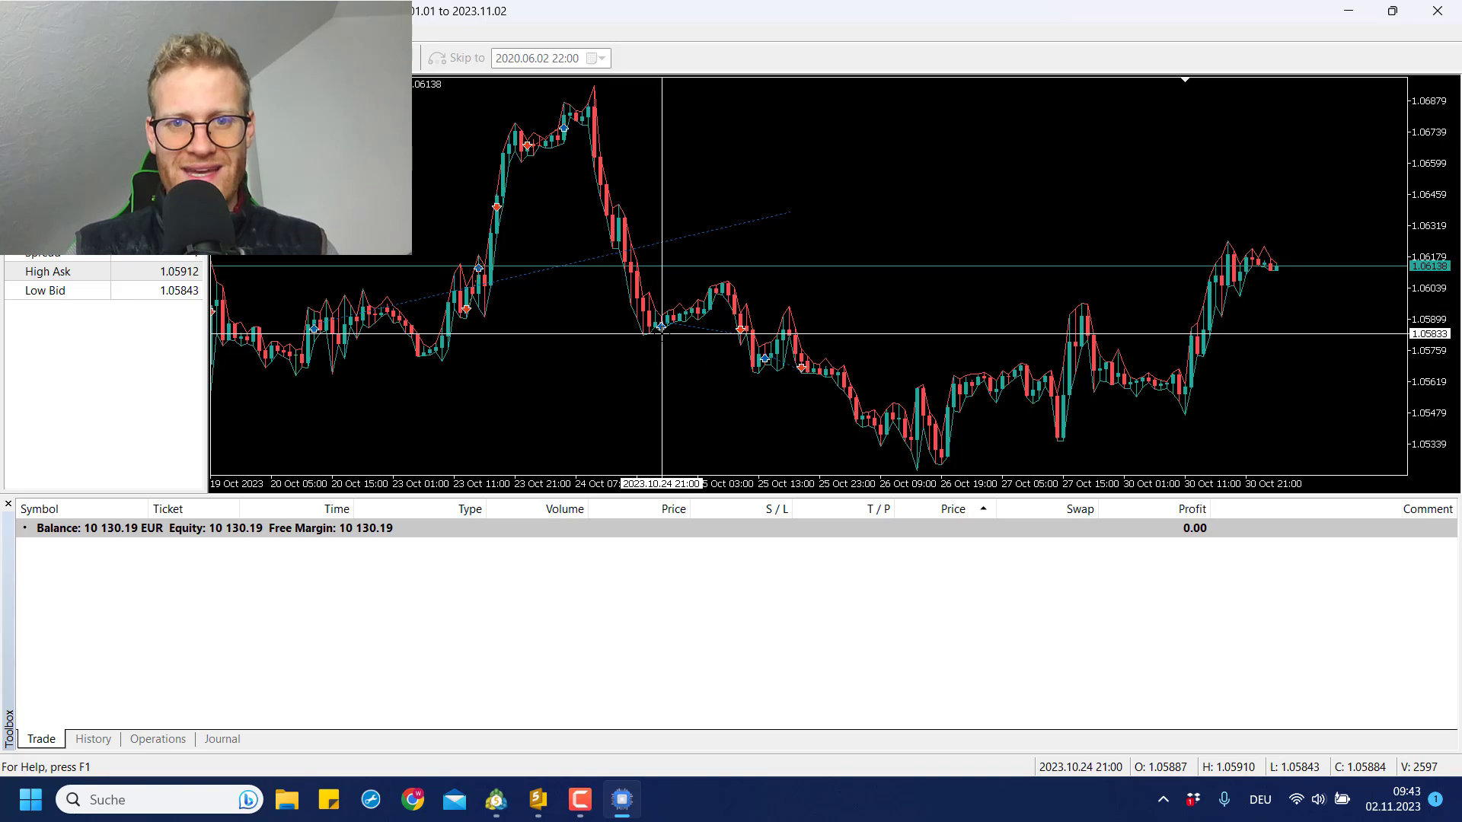
pyautogui.click(491, 799)
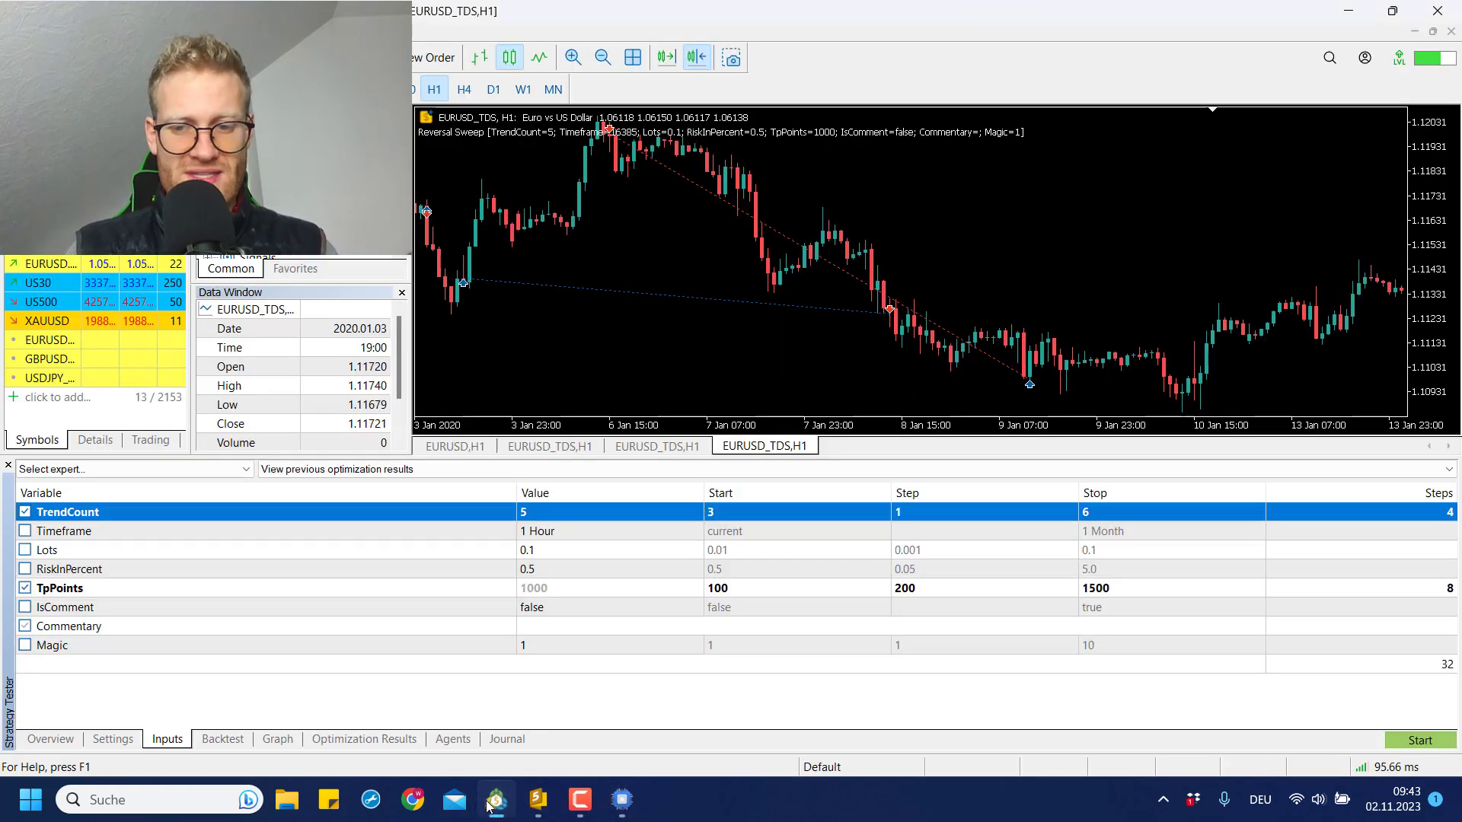
# Step: Examine the start, step and stop values of TrendCount and the Timeframe, Lots and RiskInPercent parameters
pyautogui.click(745, 531)
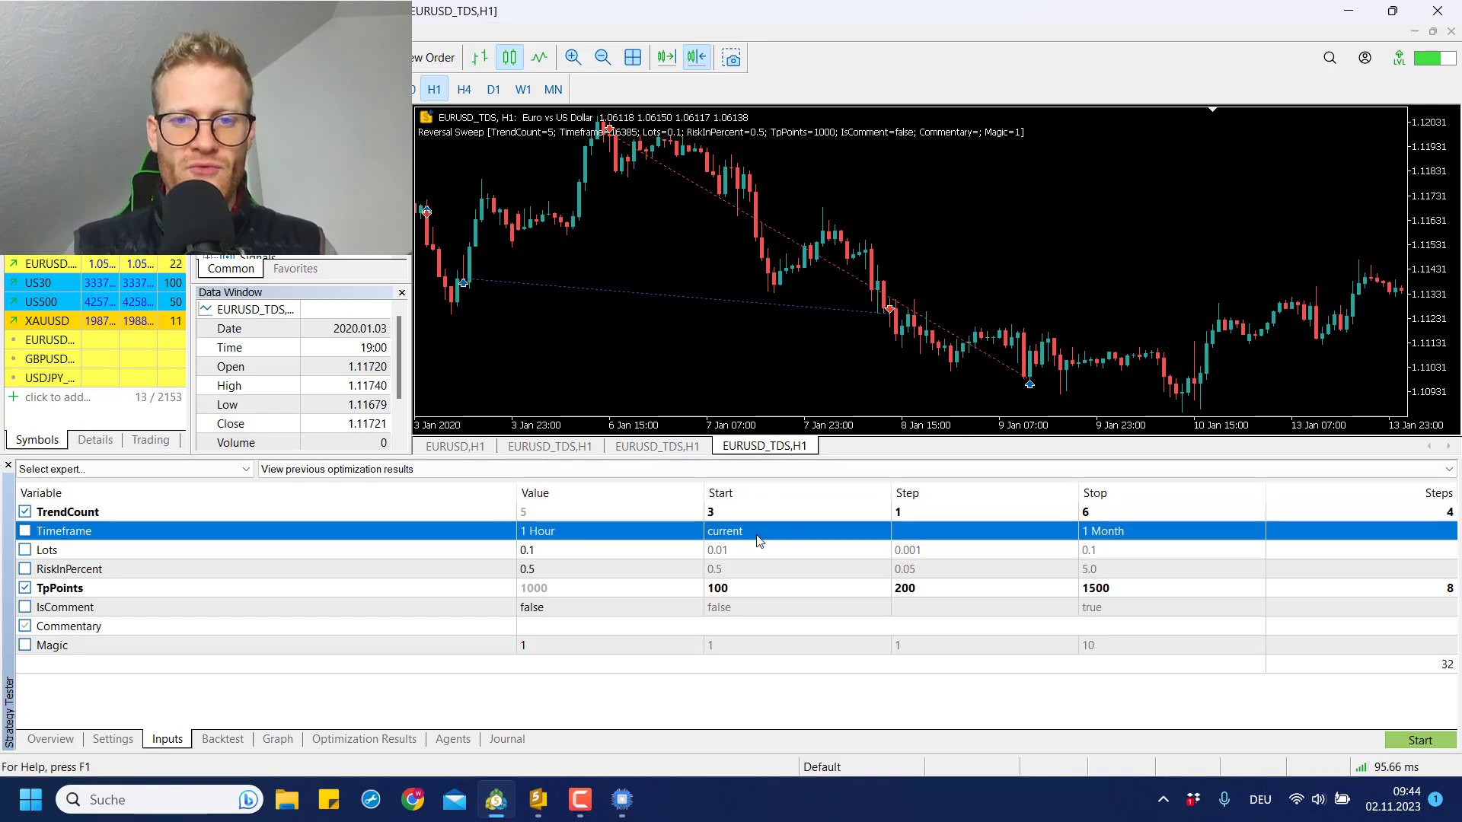
pyautogui.click(747, 511)
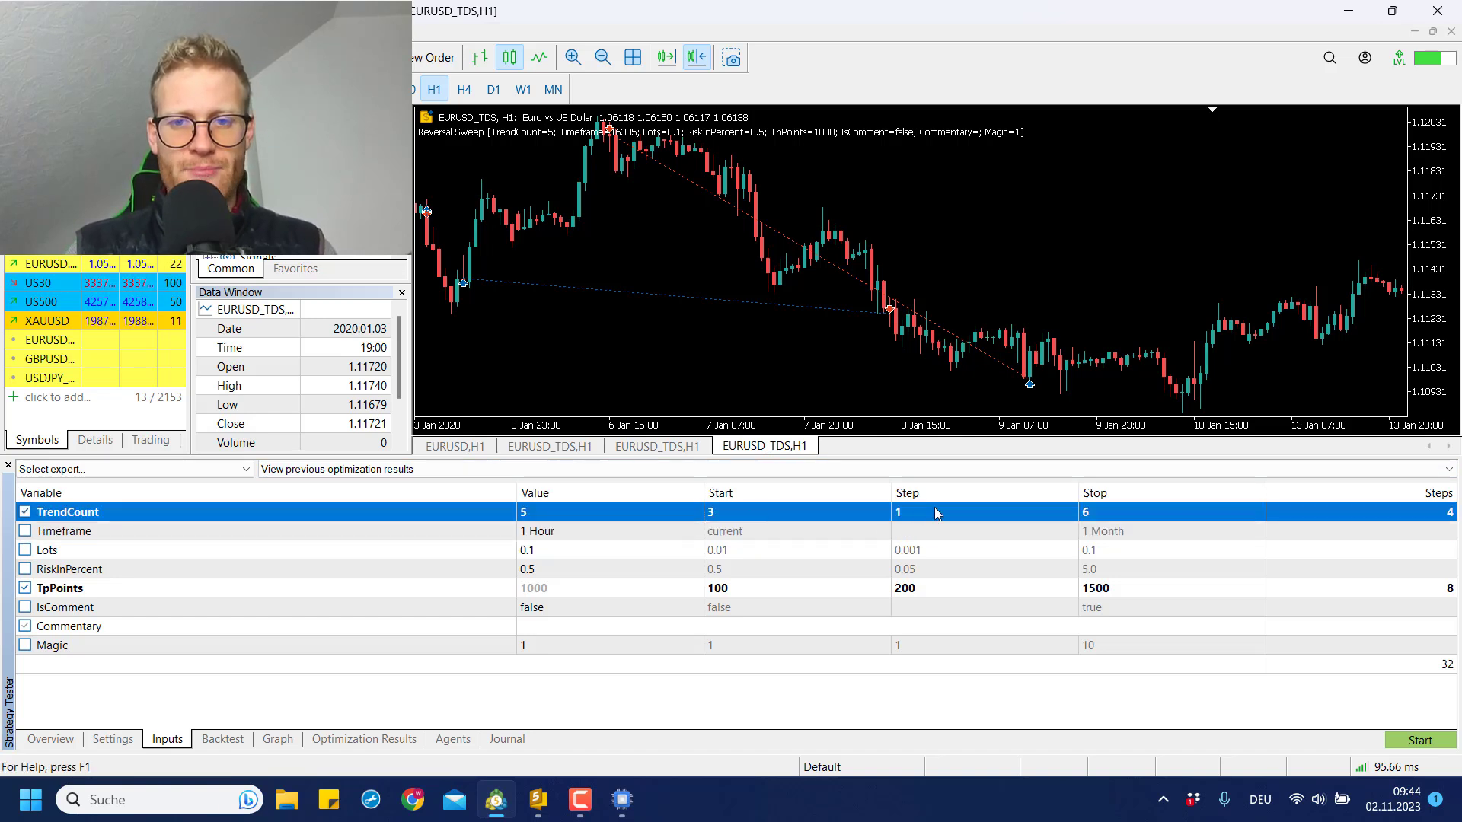
pyautogui.click(1100, 511)
pyautogui.click(912, 571)
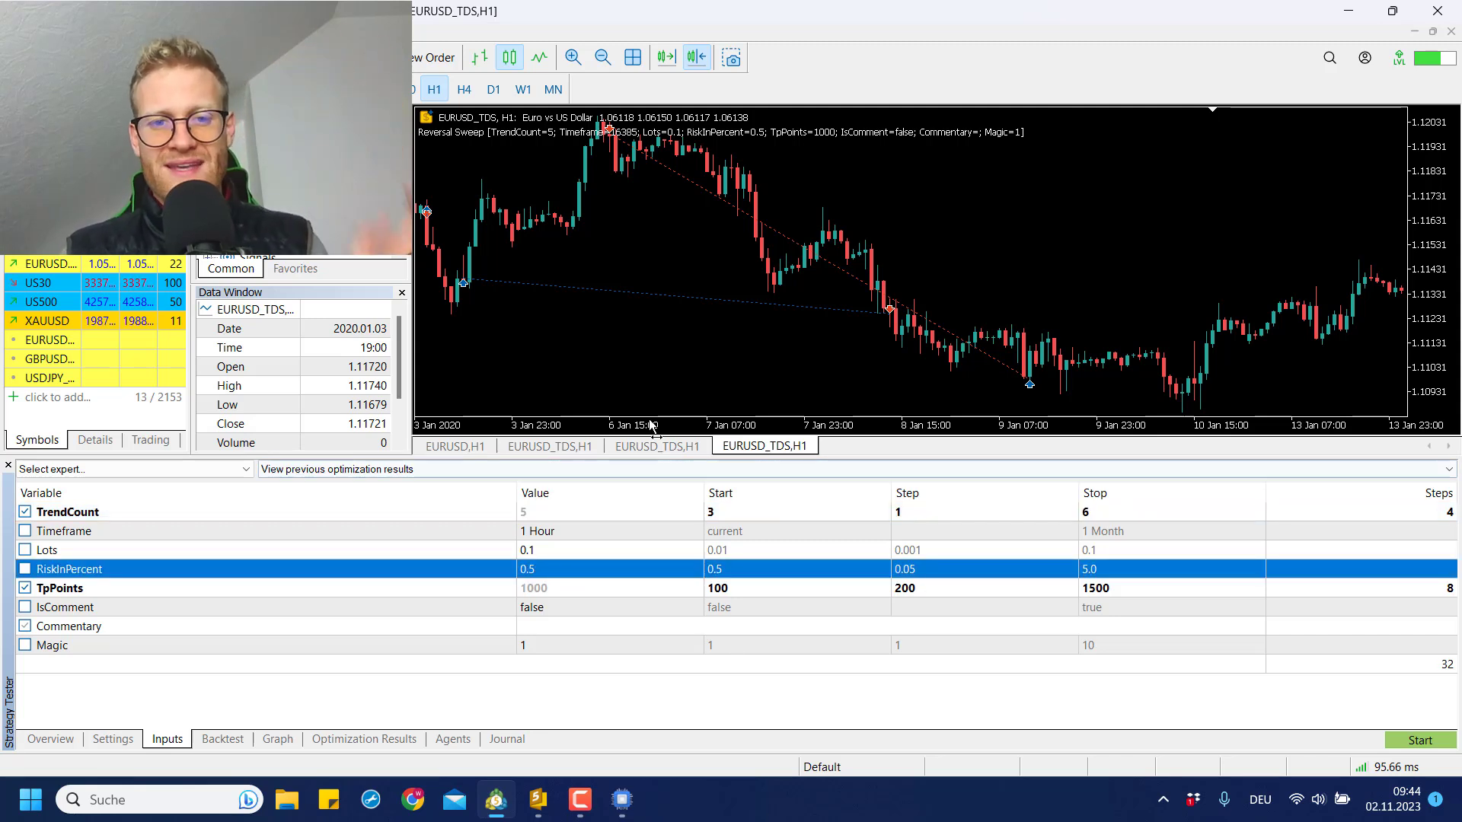
pyautogui.click(715, 517)
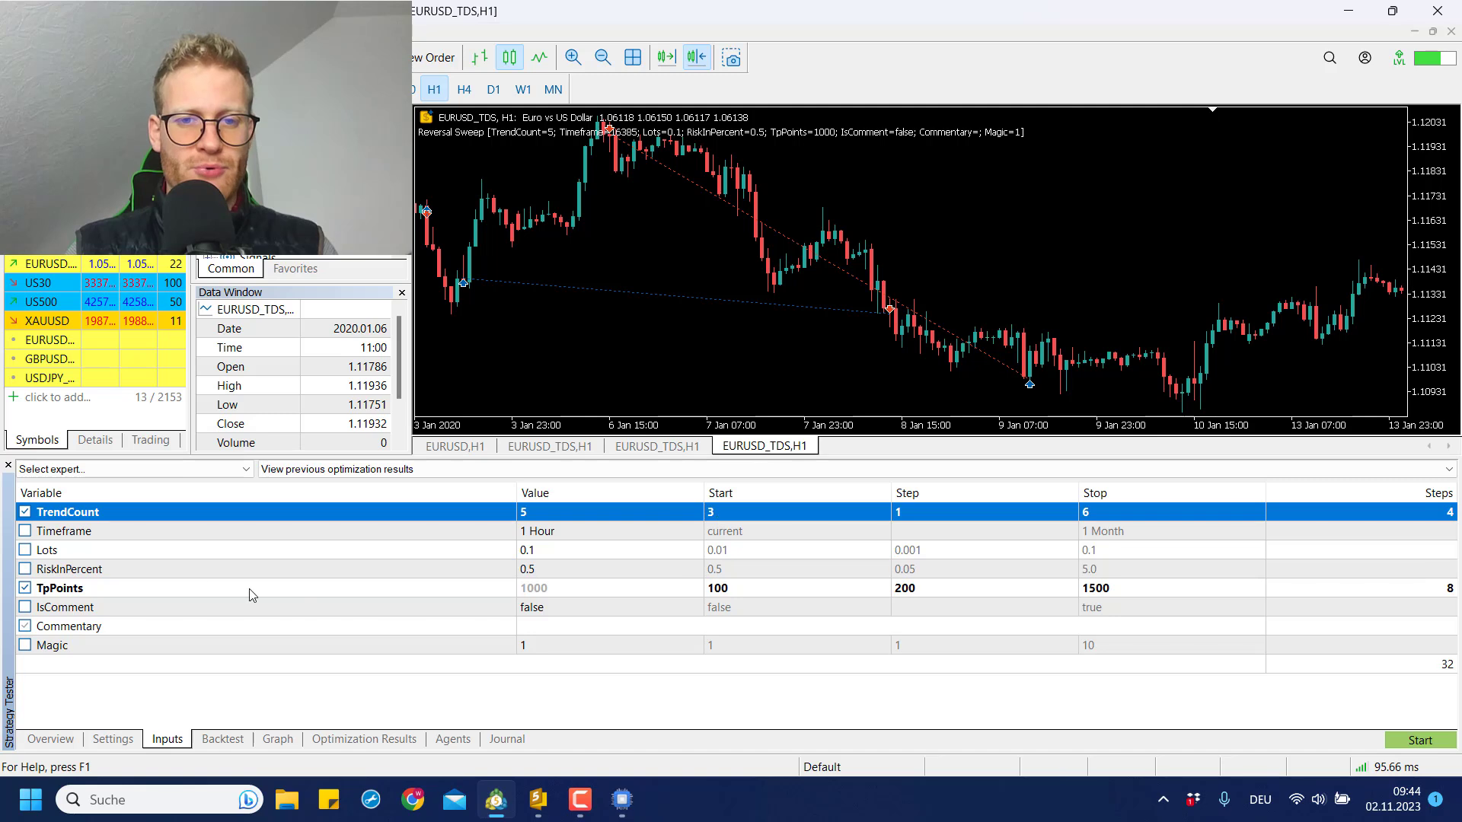
pyautogui.click(107, 558)
pyautogui.click(138, 573)
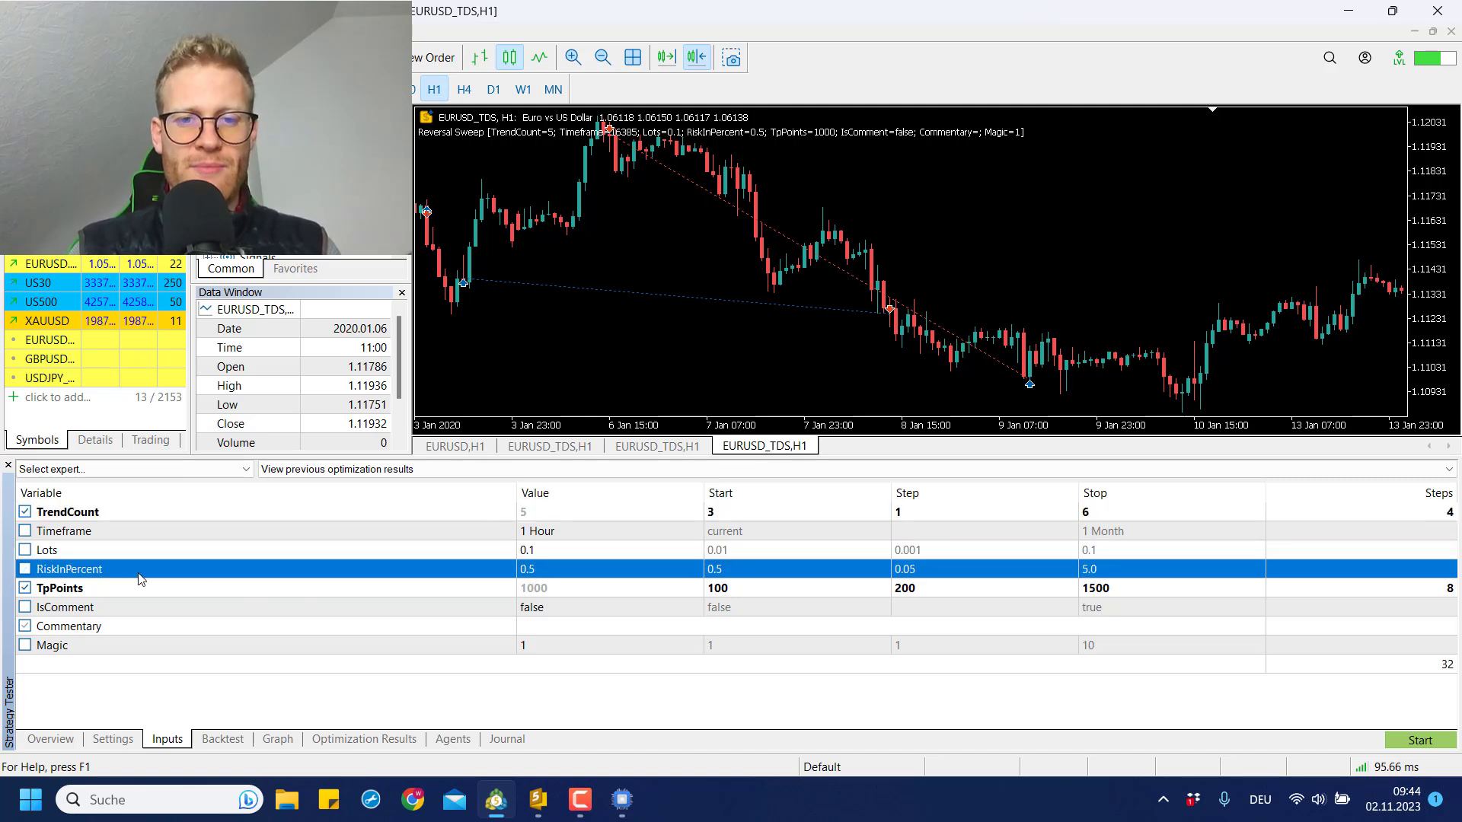
pyautogui.click(76, 536)
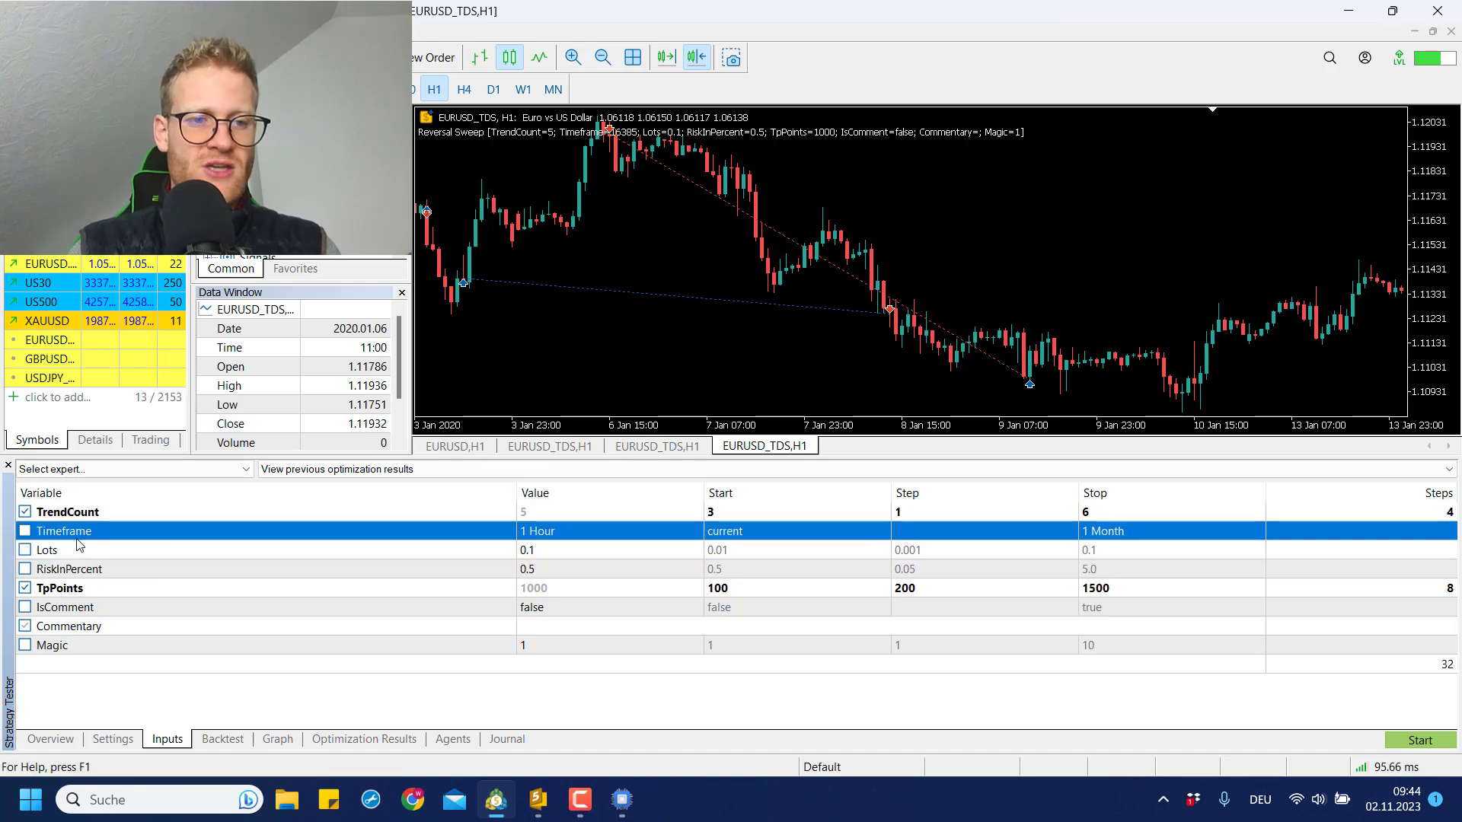
pyautogui.click(86, 551)
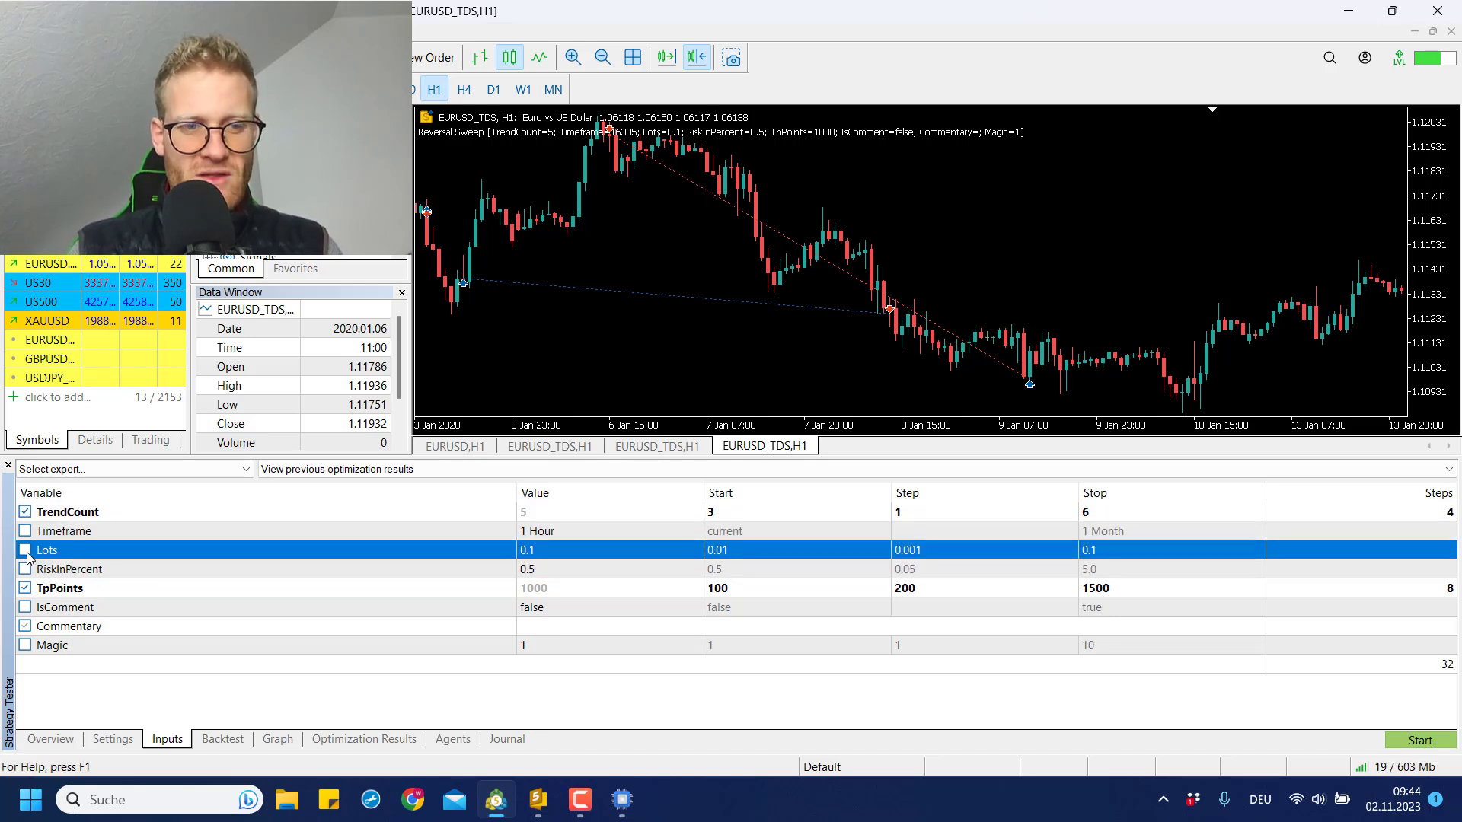
# Step: Include Lots in the optimization with start 0 and step 0.1, keeping the stop at 0.1
pyautogui.click(25, 550)
pyautogui.click(738, 555)
pyautogui.write('0')
pyautogui.click(967, 555)
pyautogui.click(967, 556)
pyautogui.write('0.1')
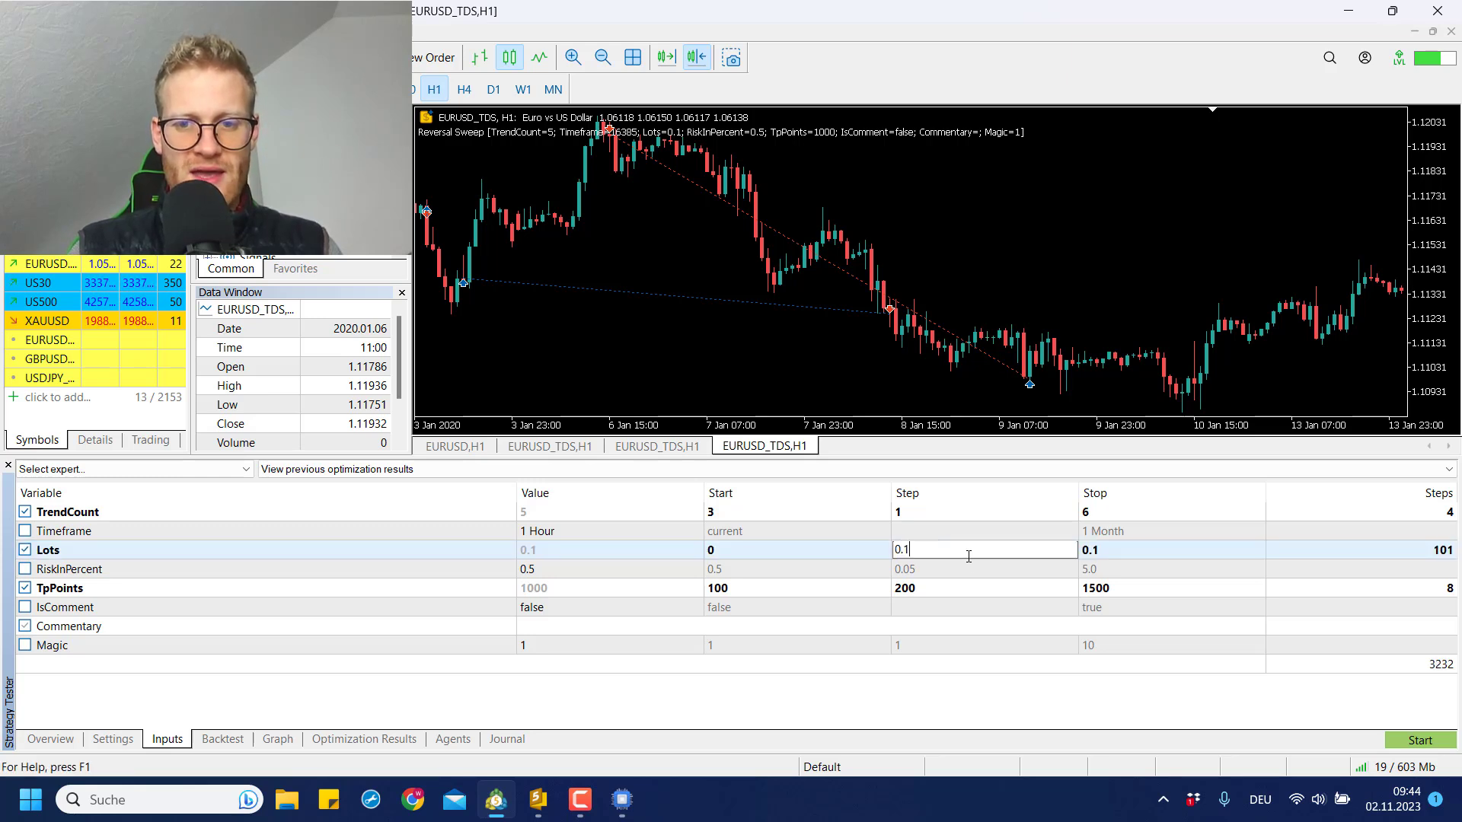
pyautogui.click(1105, 561)
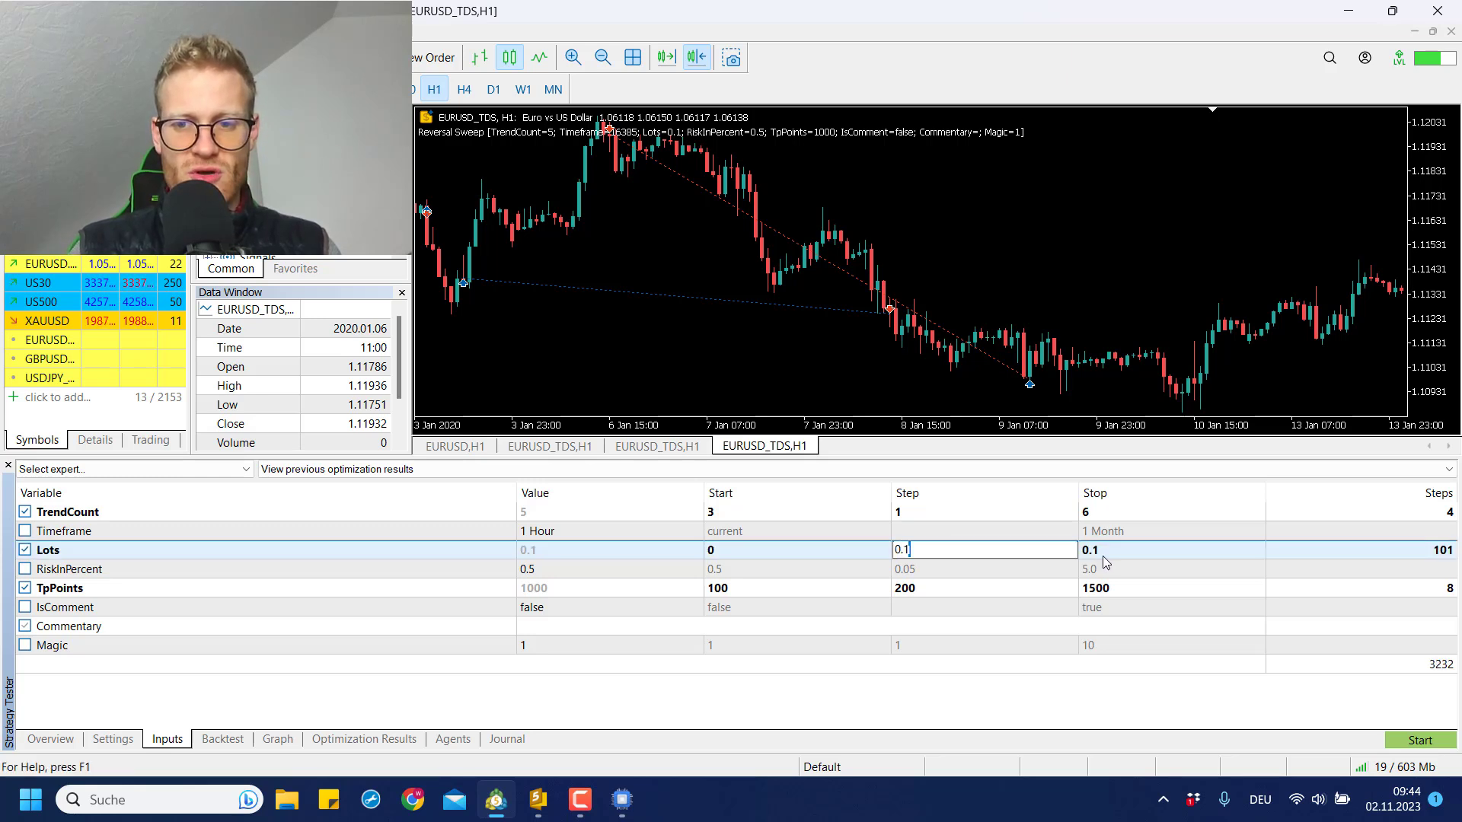
pyautogui.click(1012, 571)
pyautogui.click(742, 552)
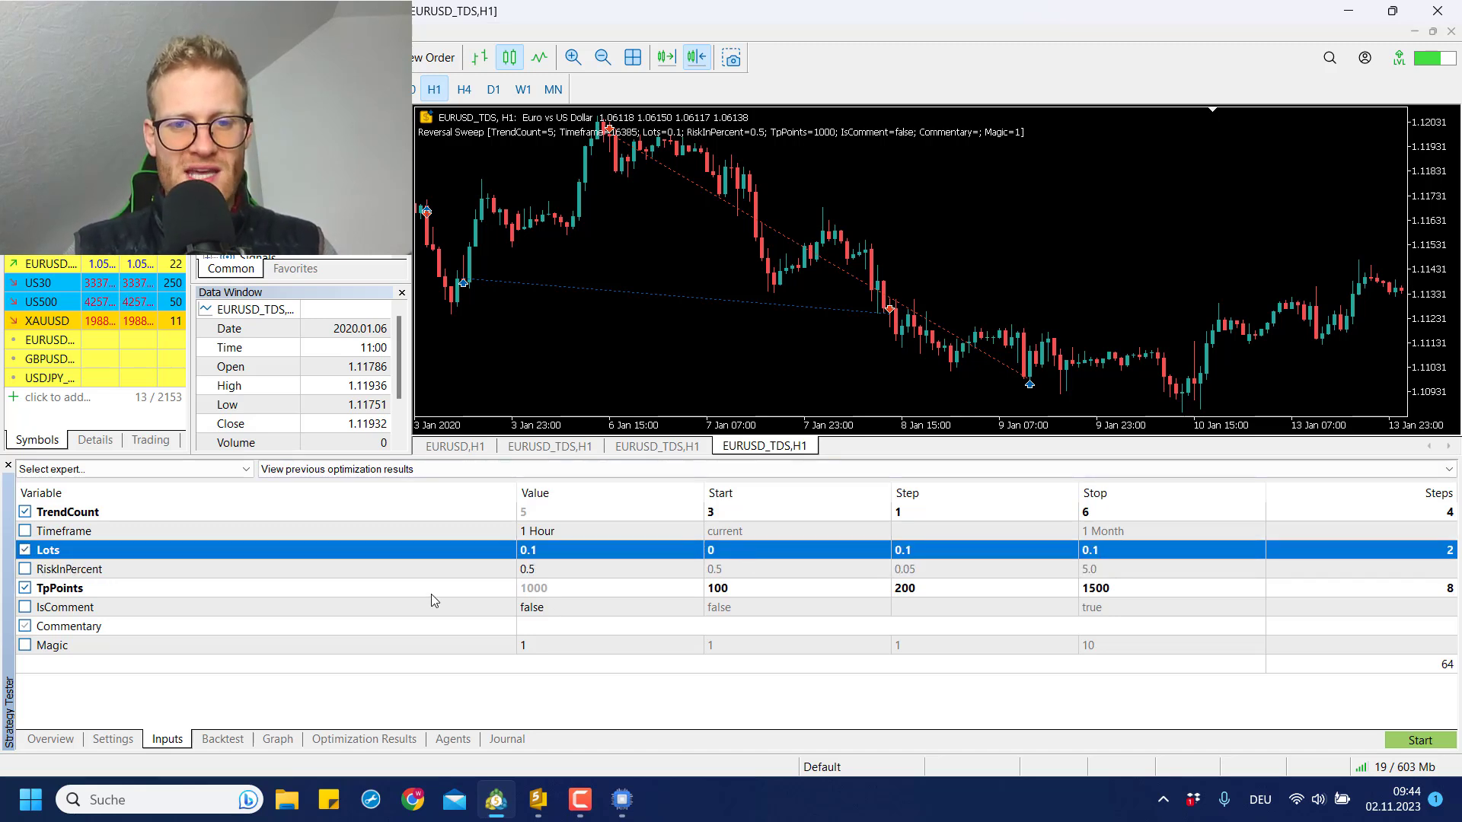
# Step: Review the RiskInPercent and TpPoints rows of the optimization inputs
pyautogui.click(580, 565)
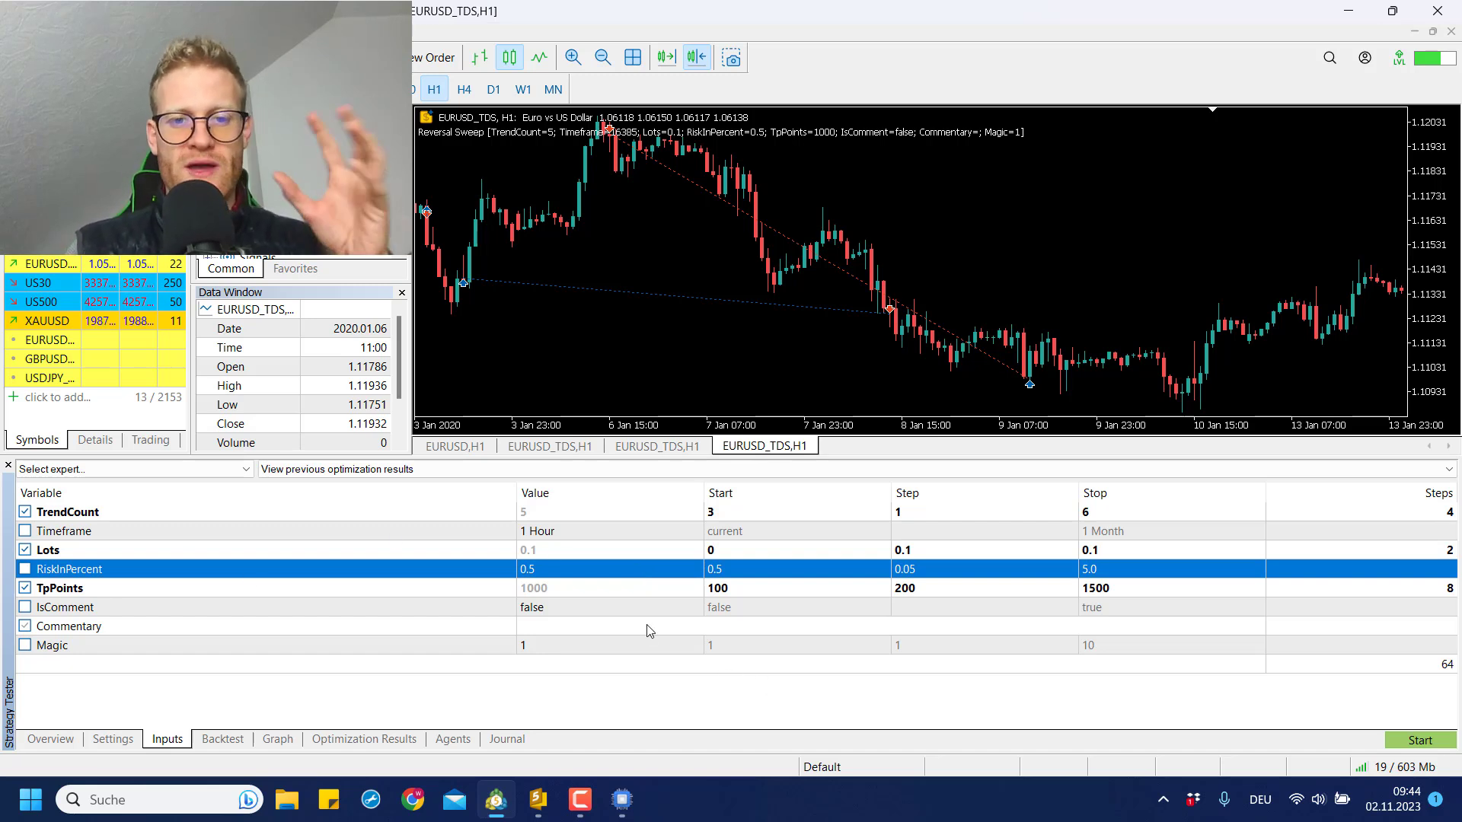
pyautogui.click(553, 589)
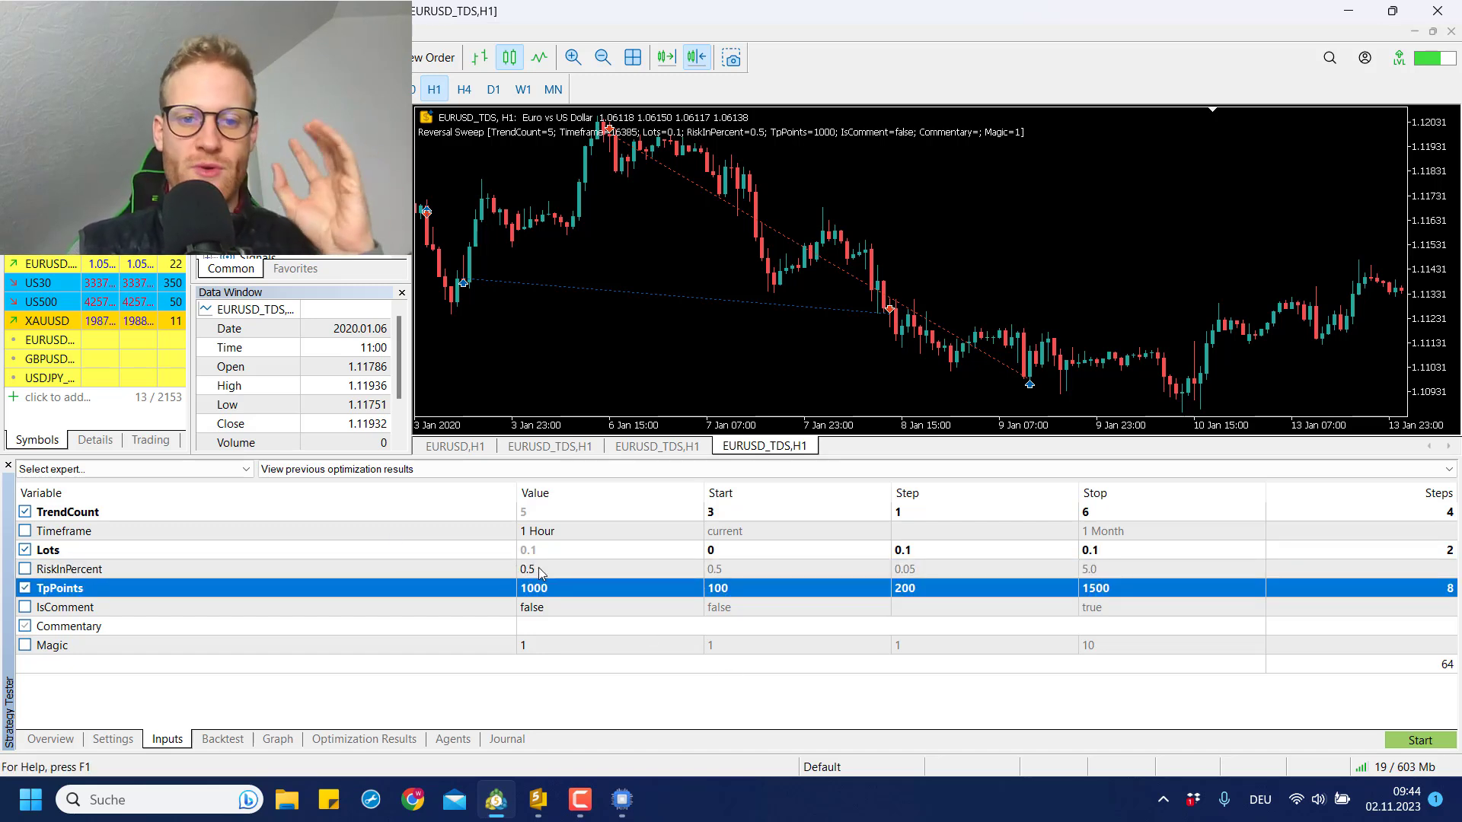
pyautogui.click(539, 571)
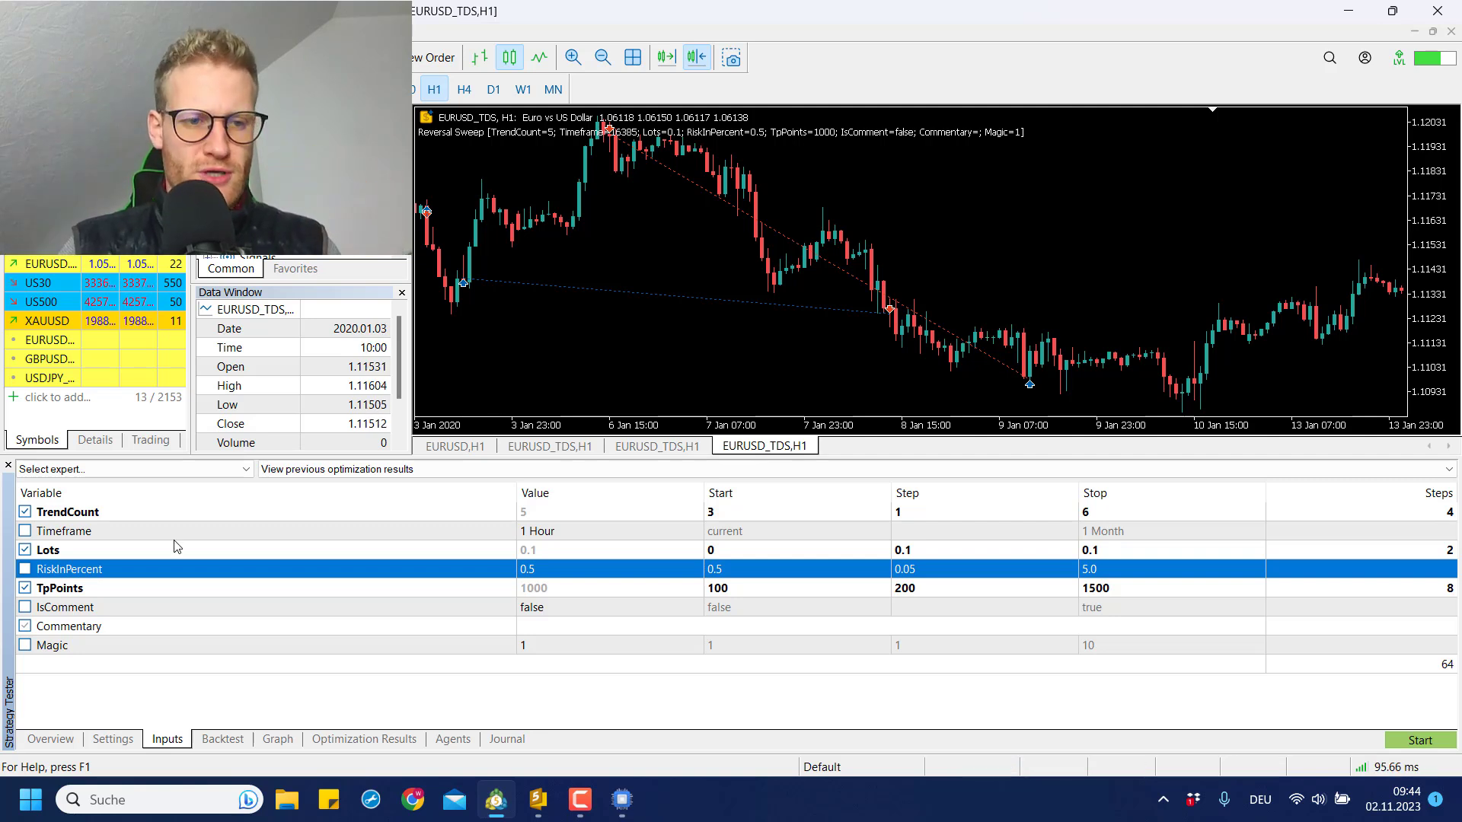
# Step: Keep the TpPoints optimization range at start 100, step 200 and stop 1500, and start the optimization
pyautogui.click(749, 589)
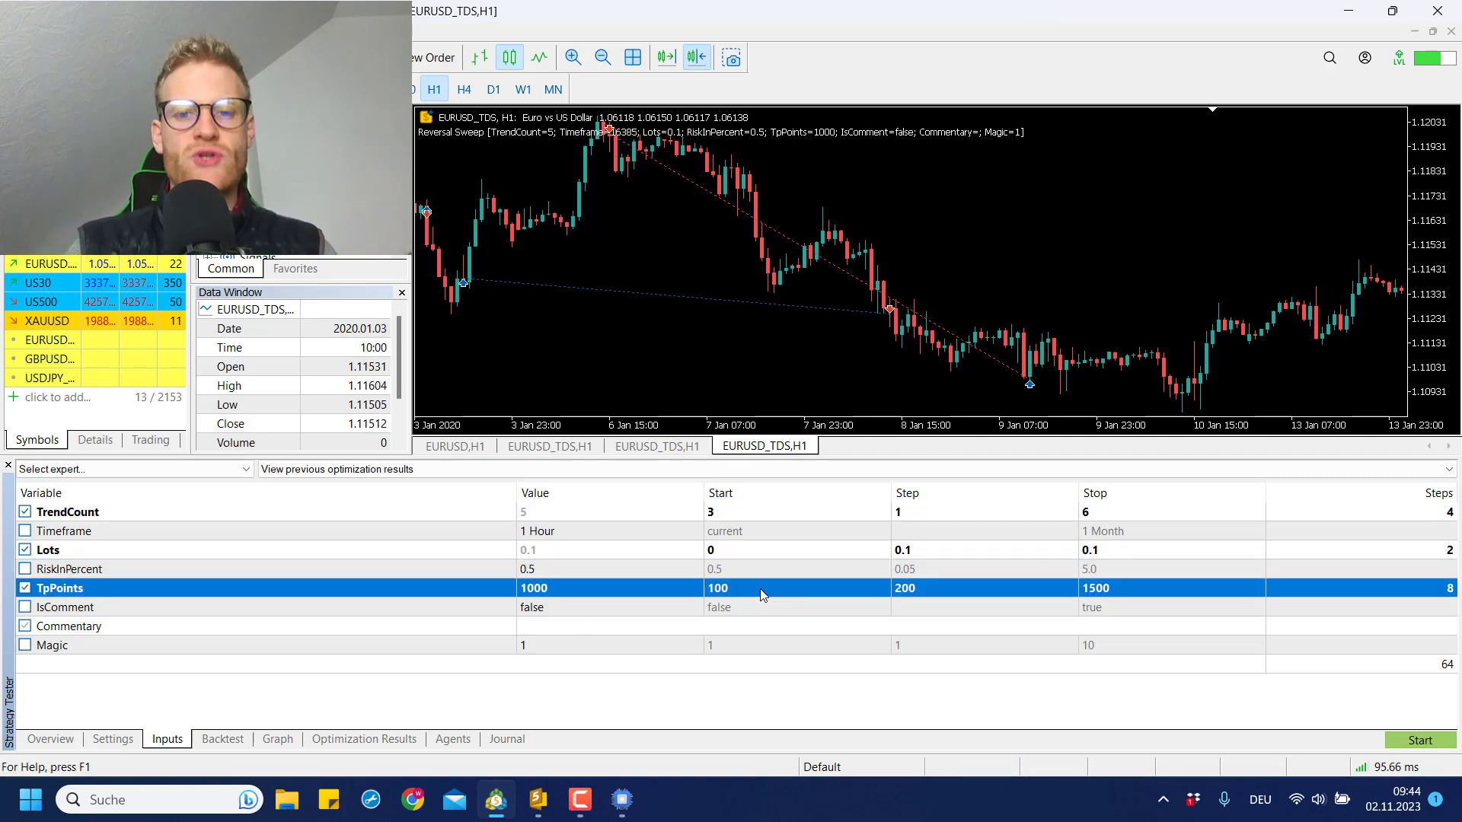
pyautogui.click(789, 586)
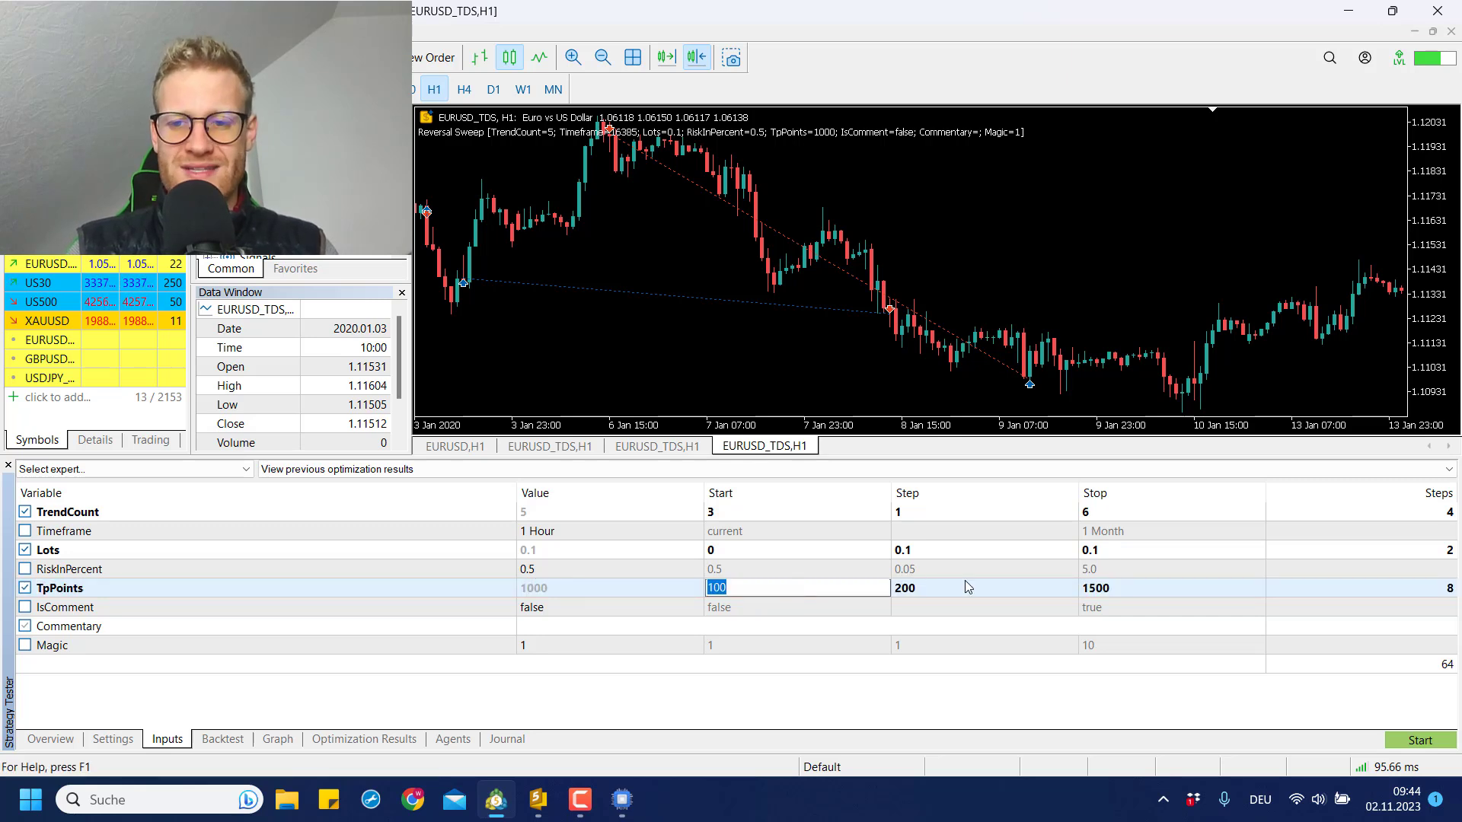
pyautogui.press('Return')
pyautogui.click(771, 586)
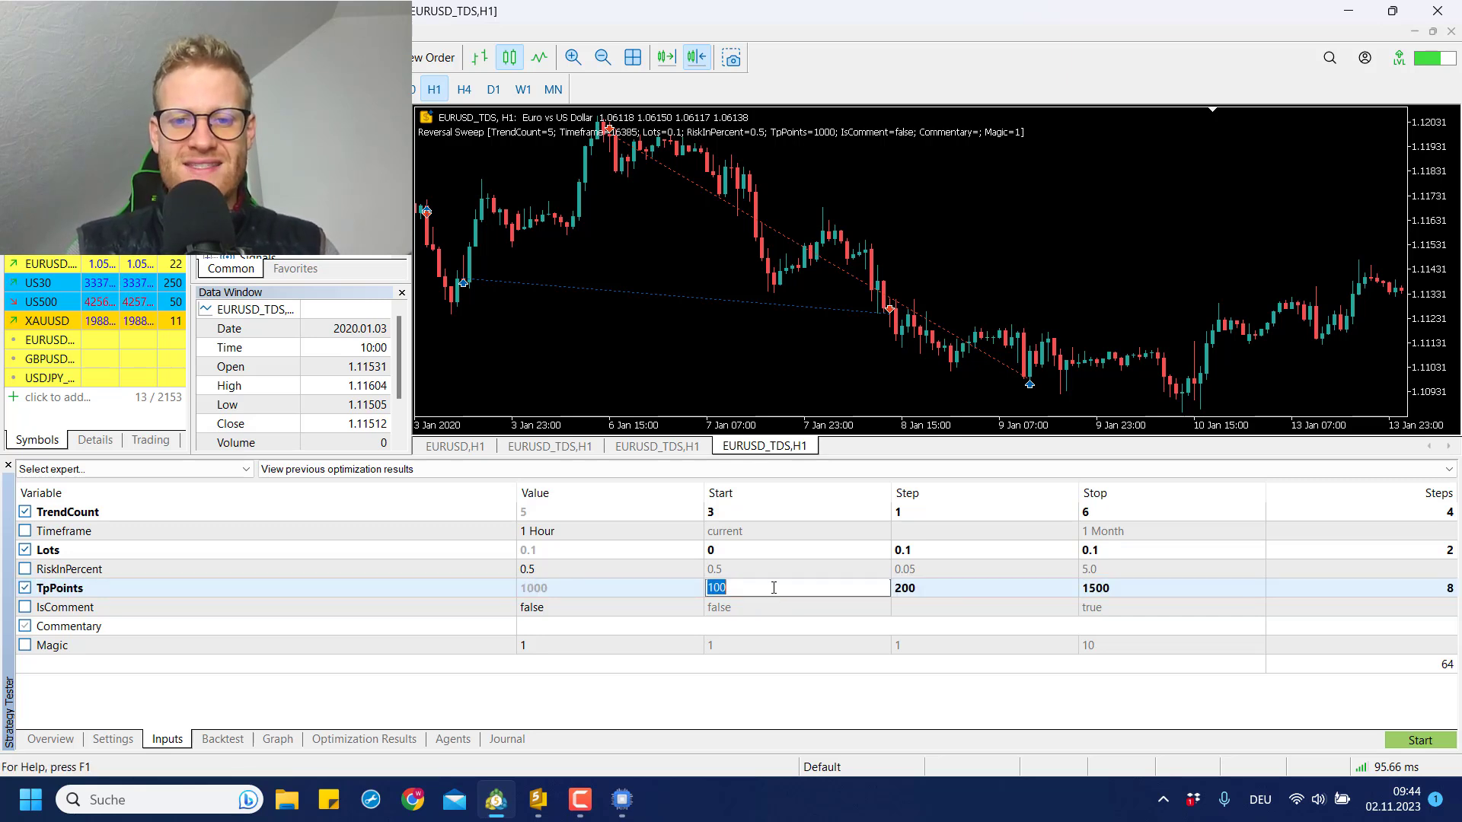
pyautogui.click(934, 588)
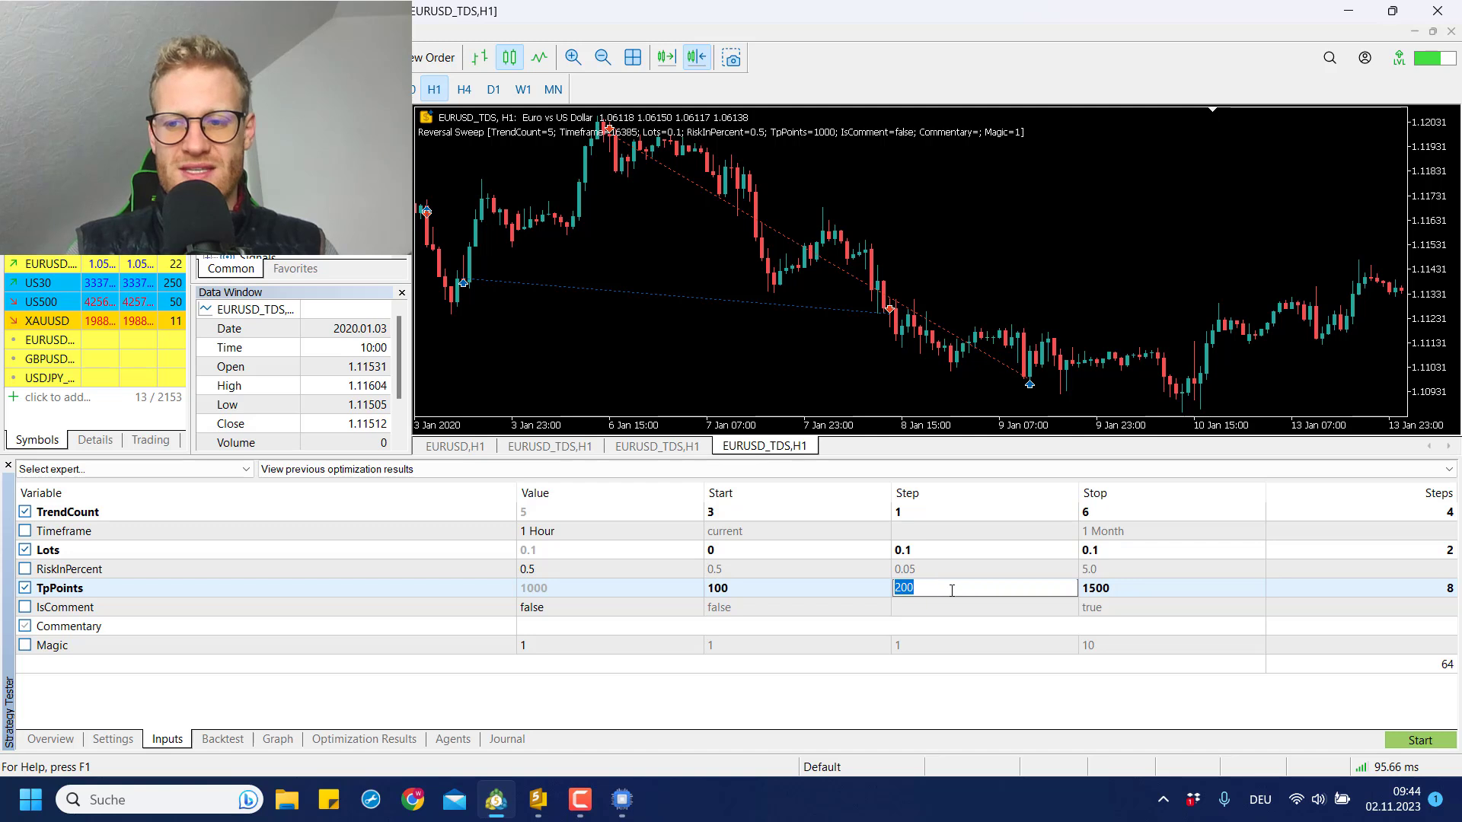
pyautogui.press('Return')
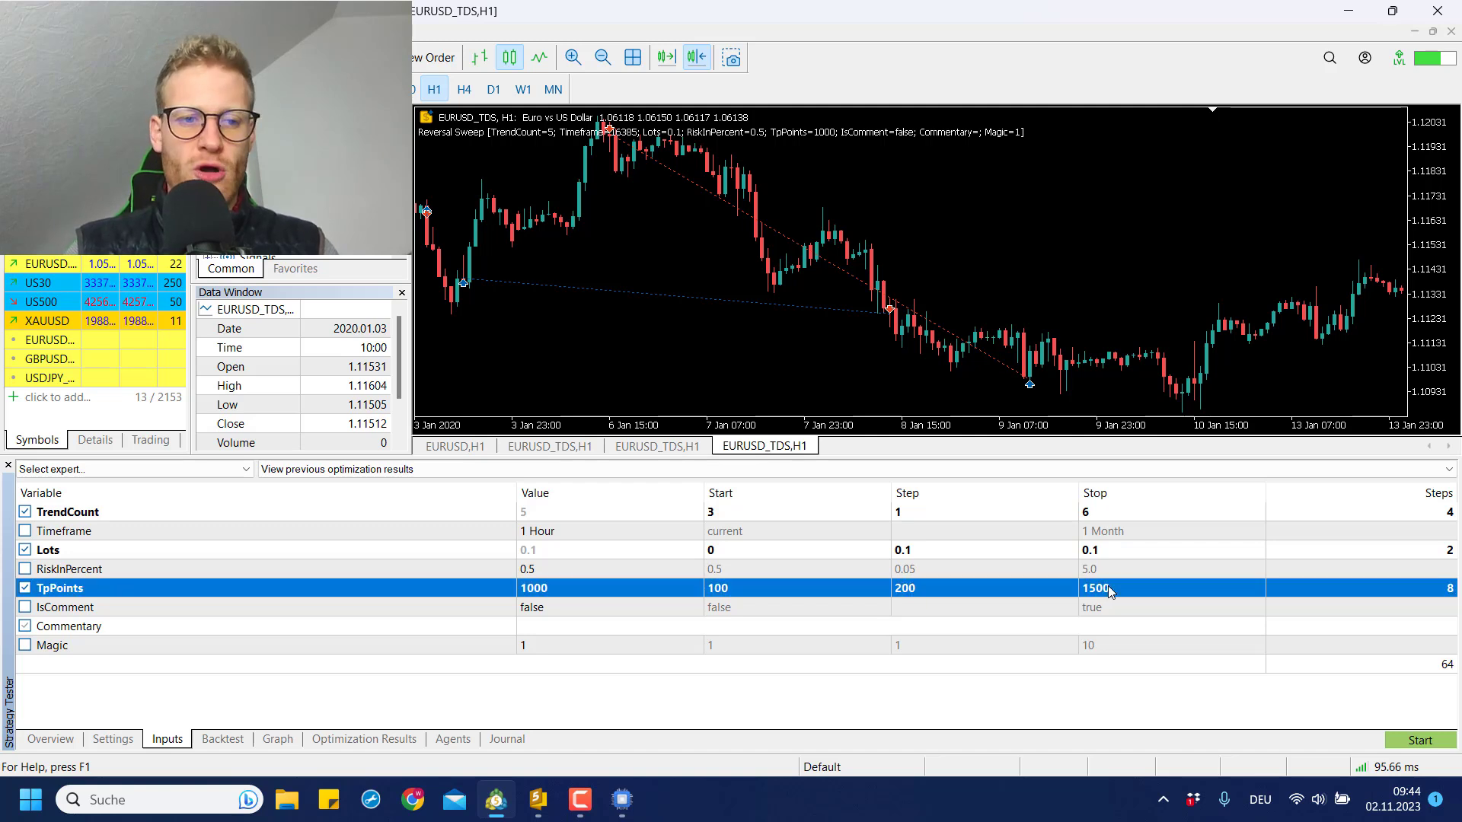
pyautogui.click(997, 627)
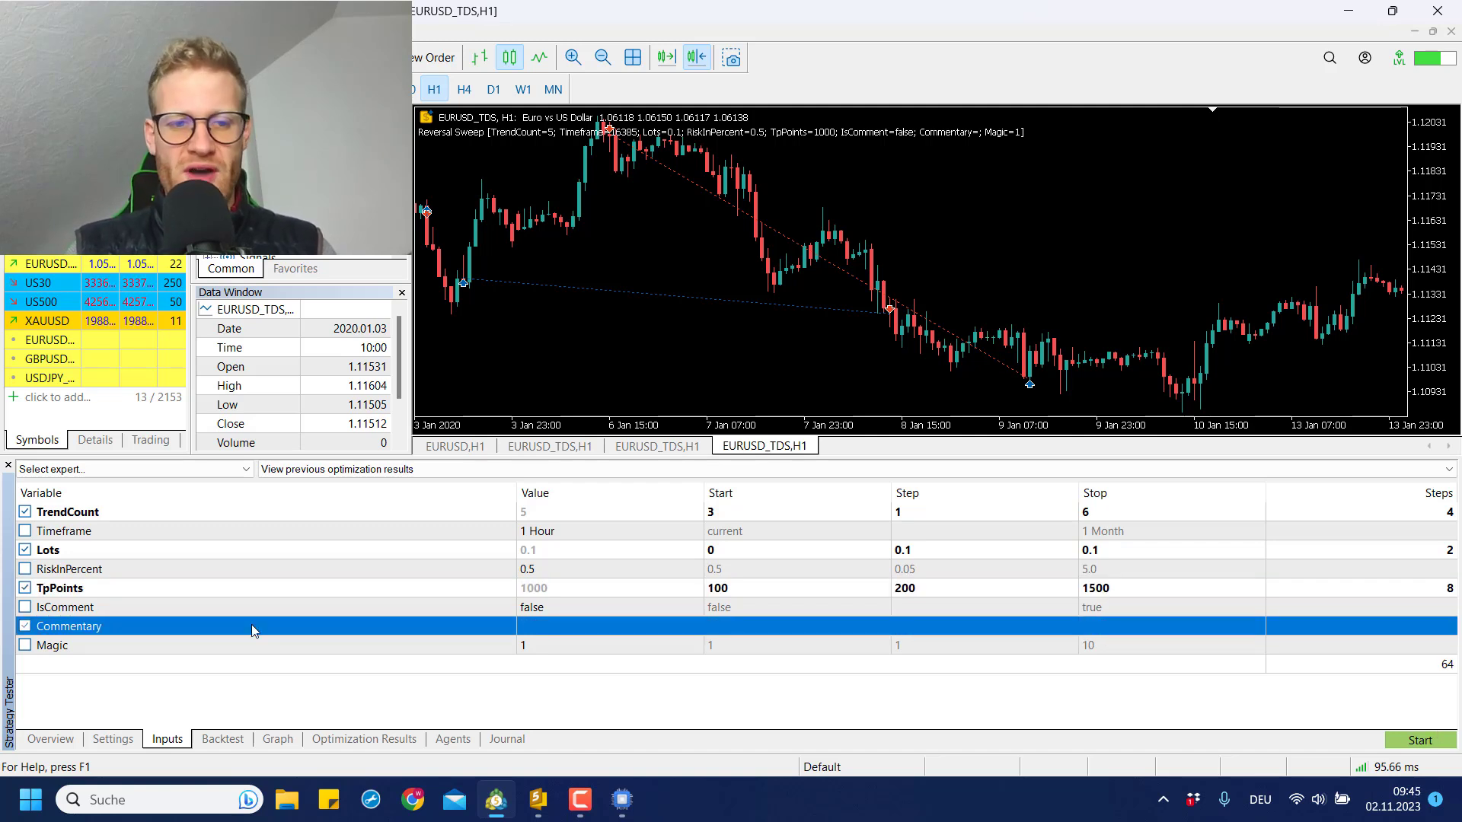
pyautogui.click(1416, 742)
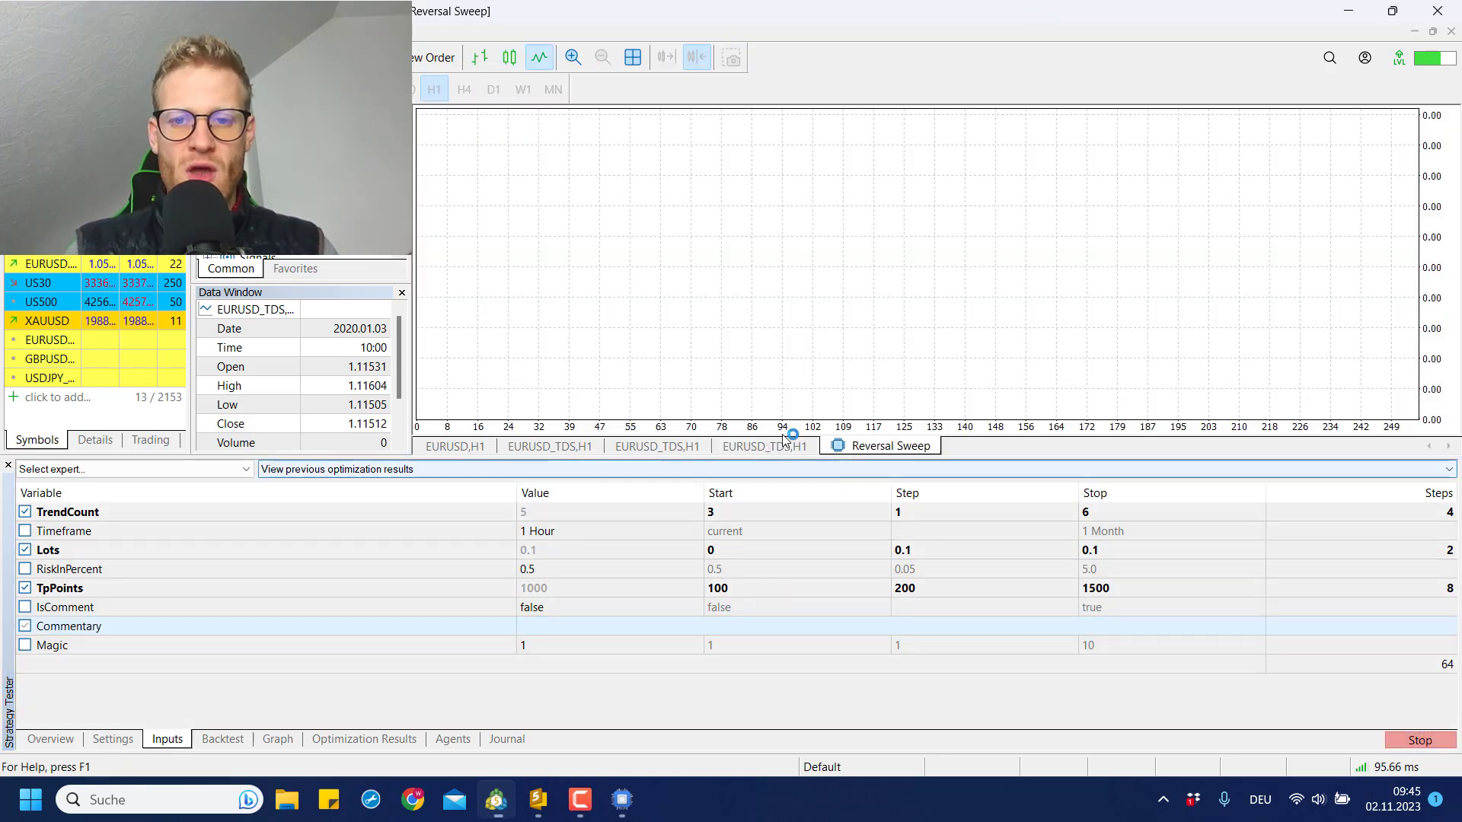
# Step: Show the optimization results of all passes and enlarge the results area so more rows are listed
pyautogui.click(357, 737)
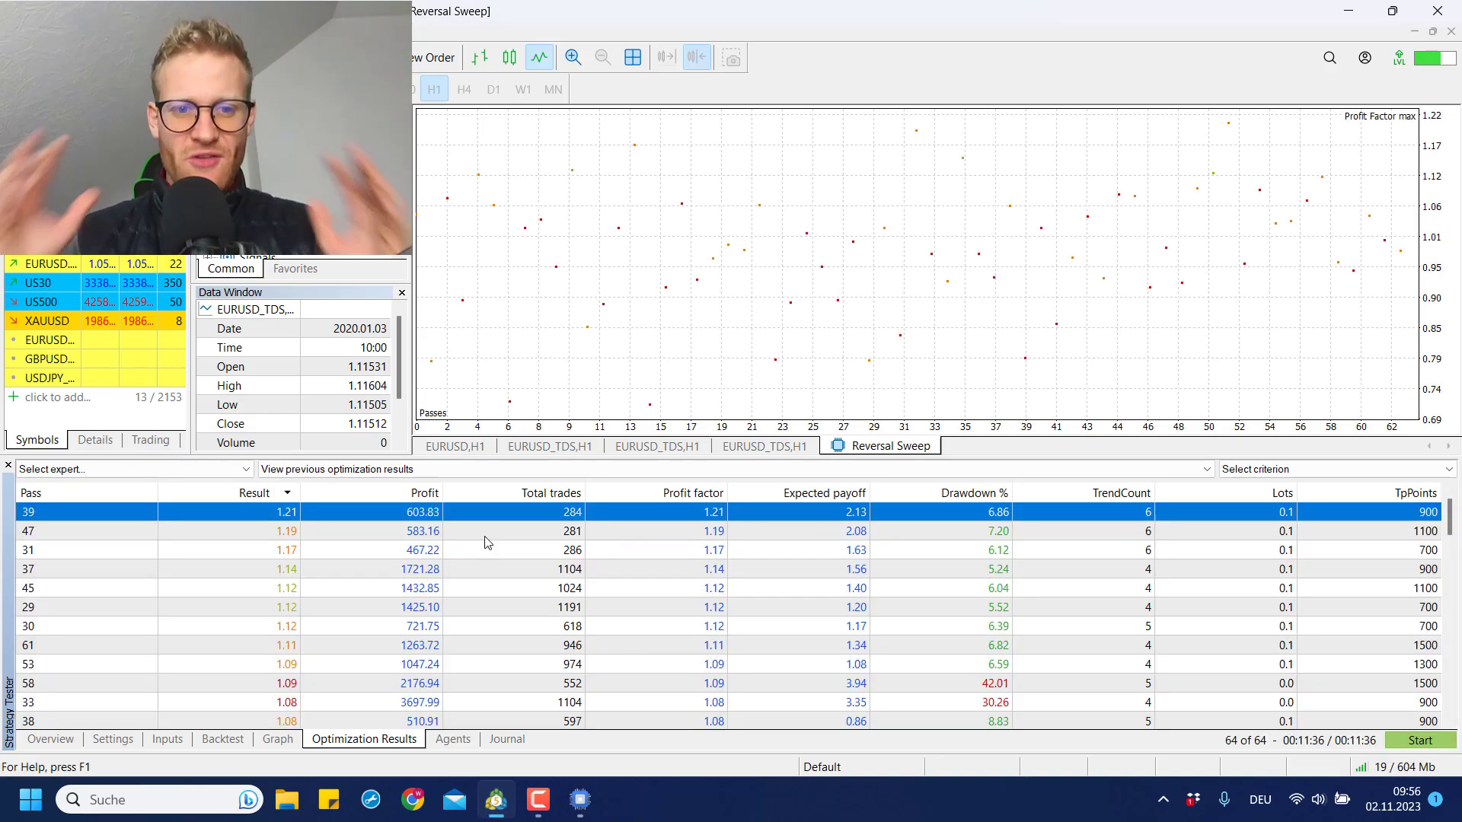
pyautogui.scroll(-15, 450, 551)
pyautogui.scroll(15, 450, 551)
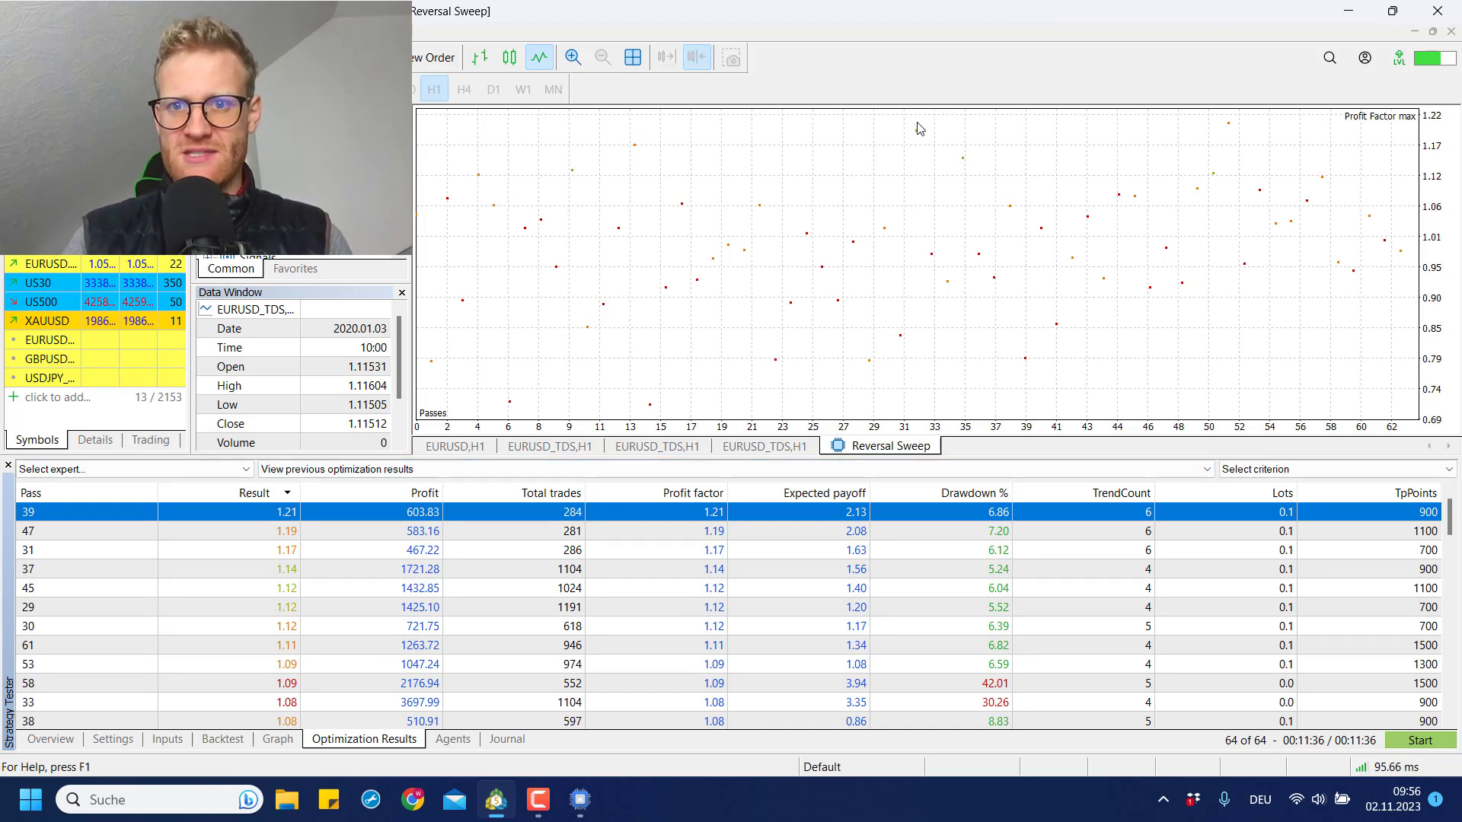
pyautogui.moveTo(917, 137)
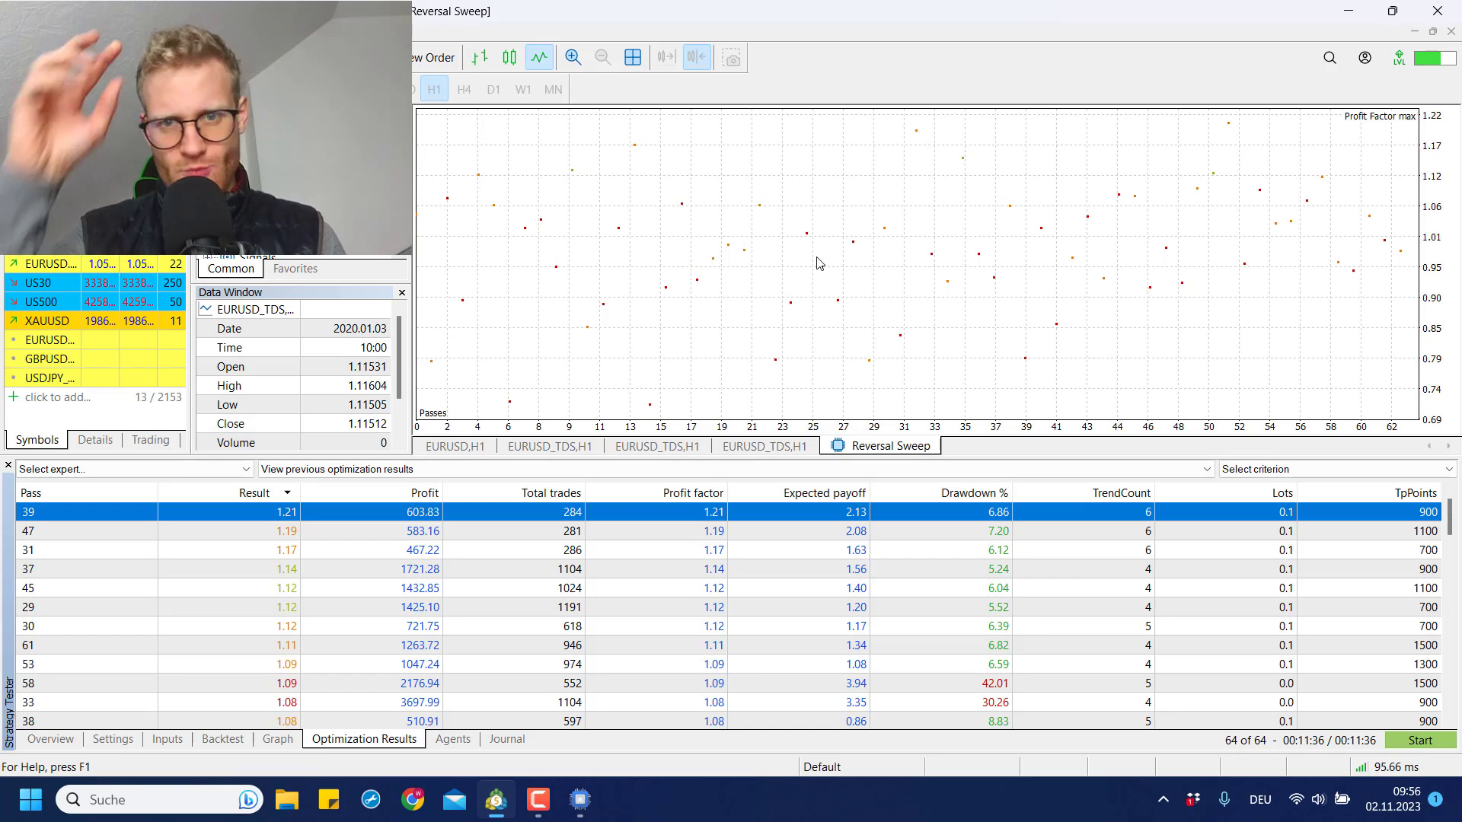
pyautogui.moveTo(743, 458); pyautogui.dragTo(743, 298)
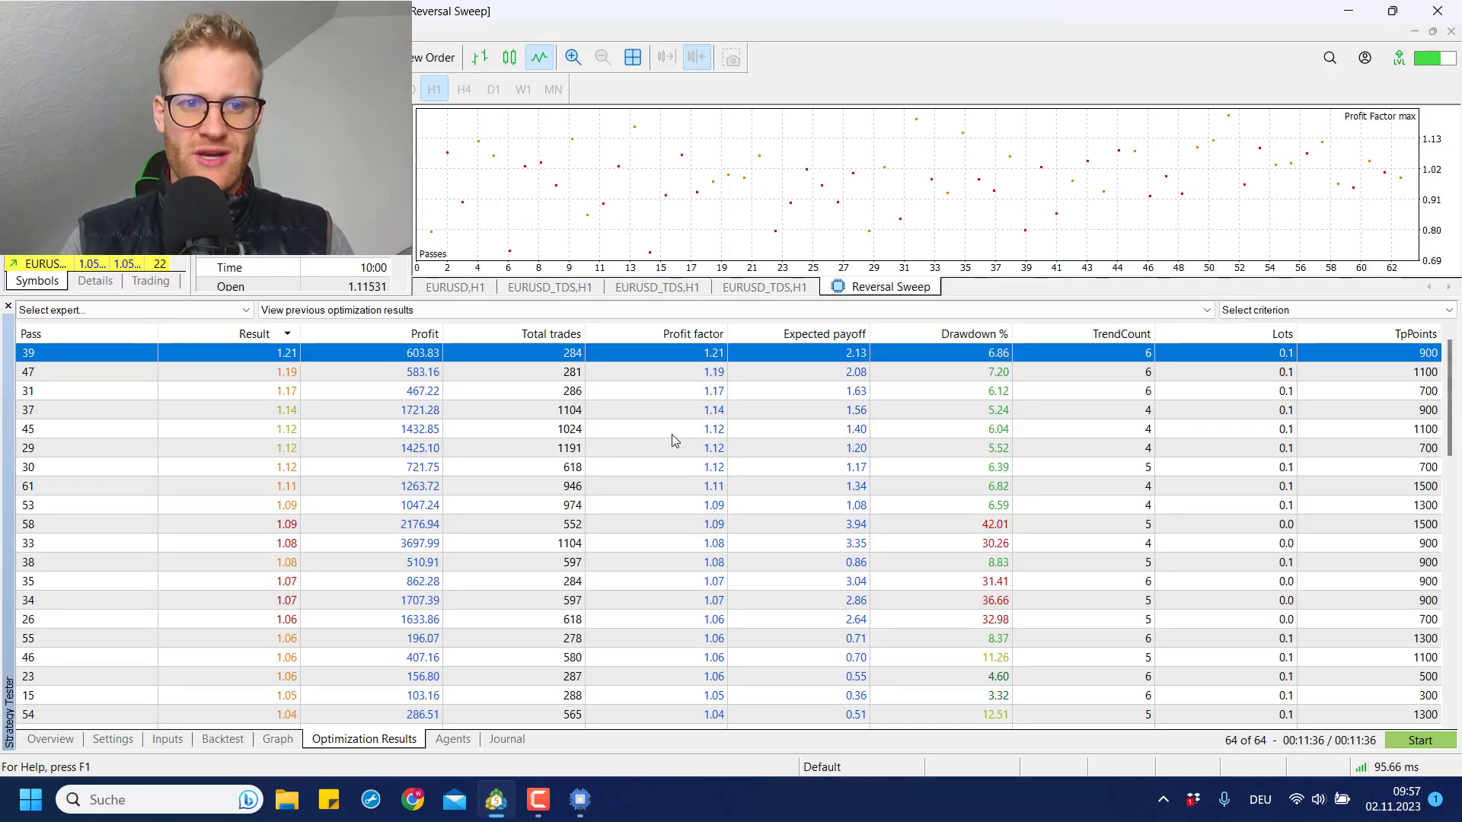
# Step: Compare the profit factor, drawdown and TrendCount of the top-ranked passes, including passes 37 and 47
pyautogui.click(527, 399)
pyautogui.press('Down')
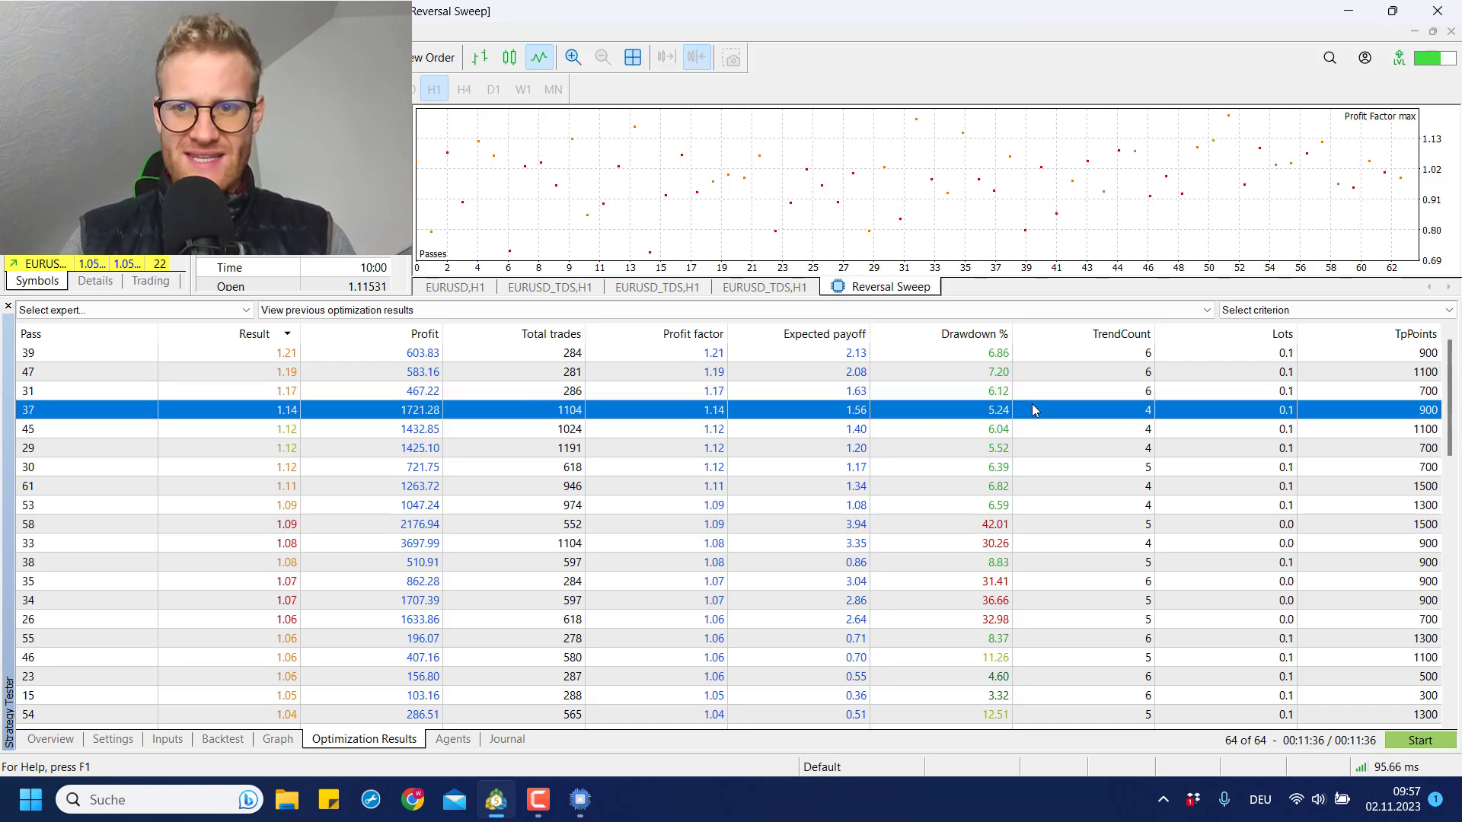
pyautogui.click(1163, 370)
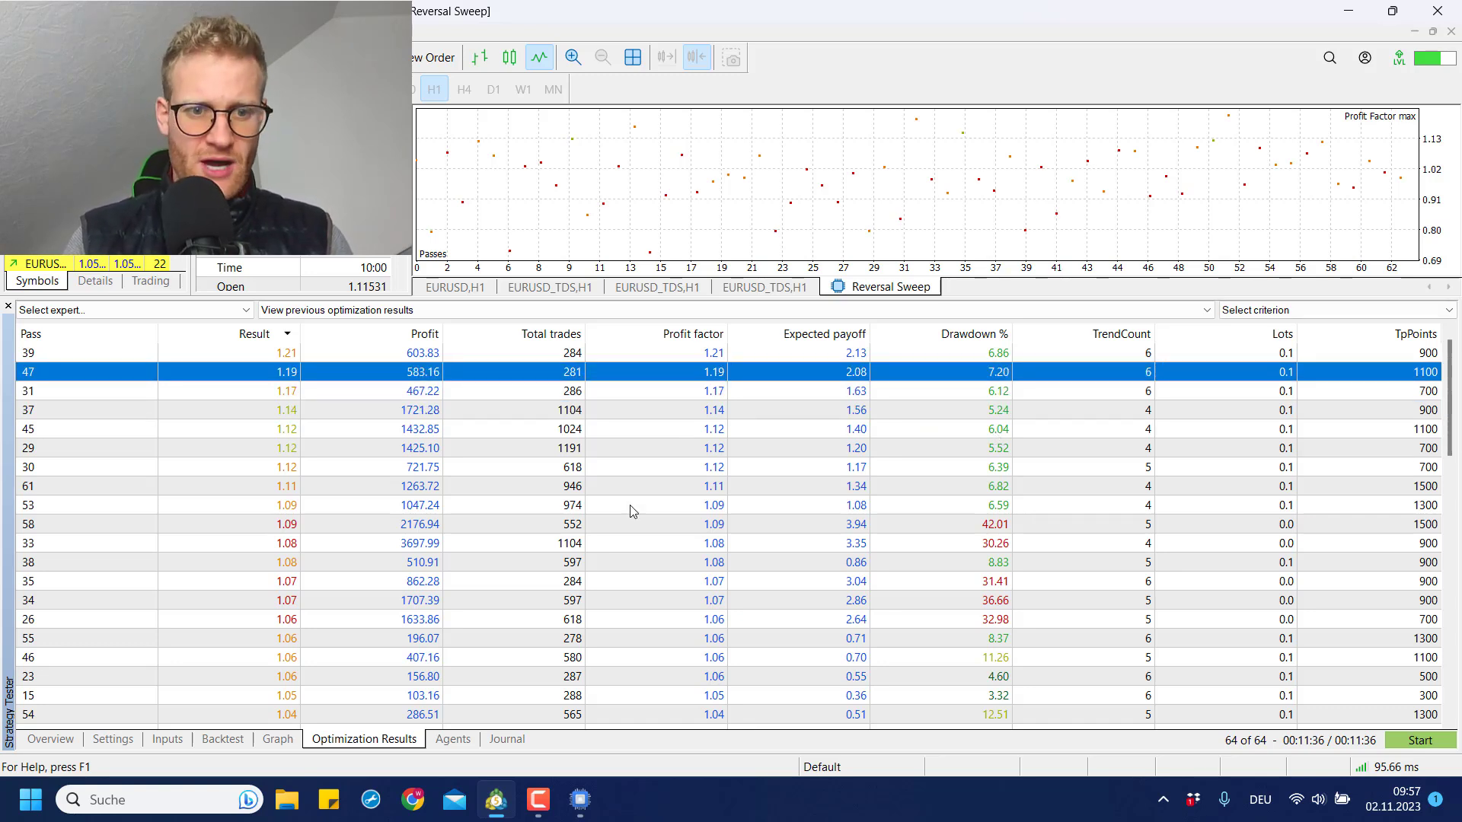
# Step: Examine the ranked passes around a profit factor of 1.00, where profitable runs turn into losing ones
pyautogui.scroll(-3, 388, 473)
pyautogui.click(291, 585)
pyautogui.scroll(-2, 292, 592)
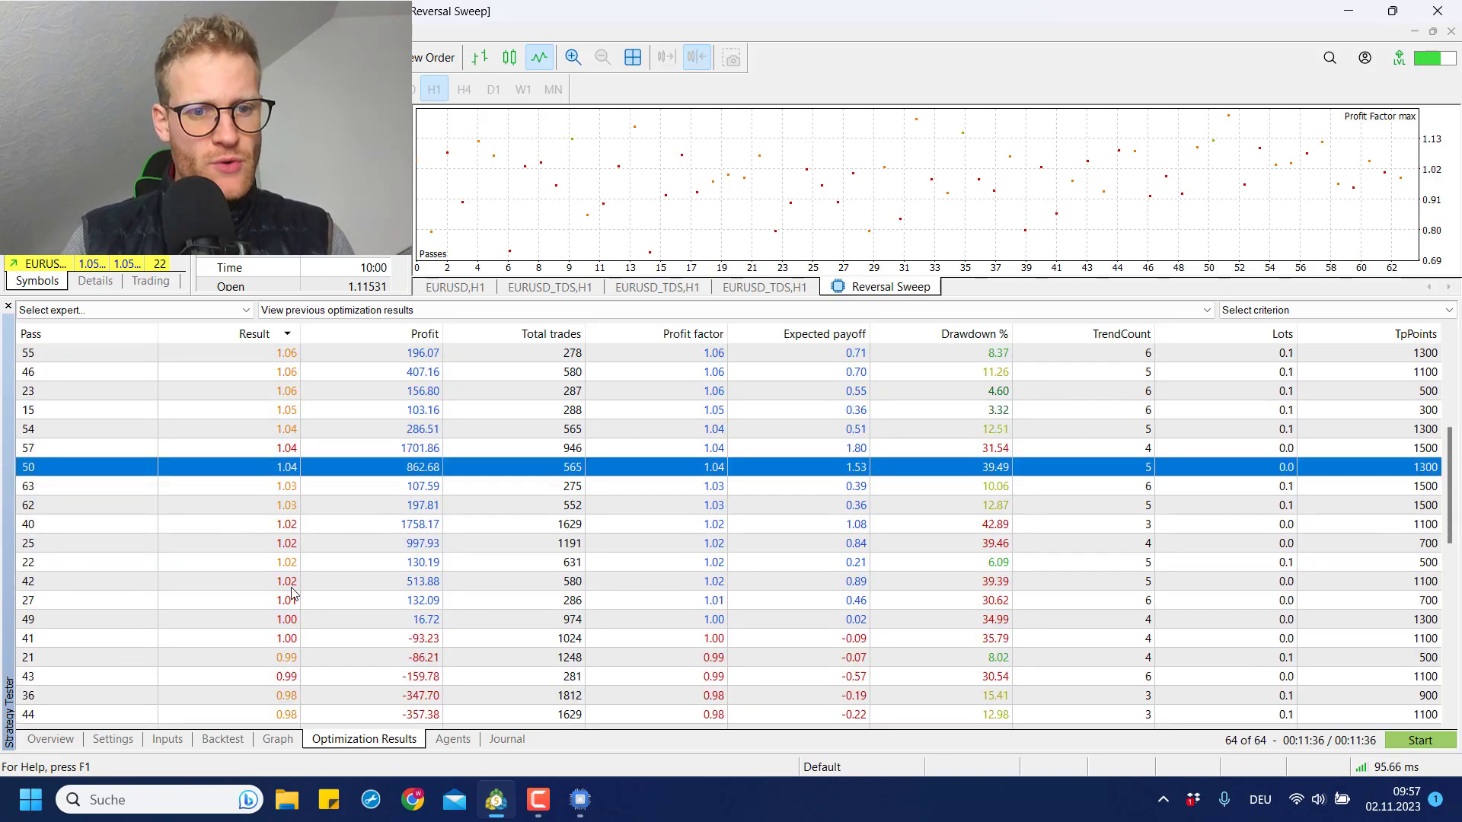
pyautogui.click(275, 608)
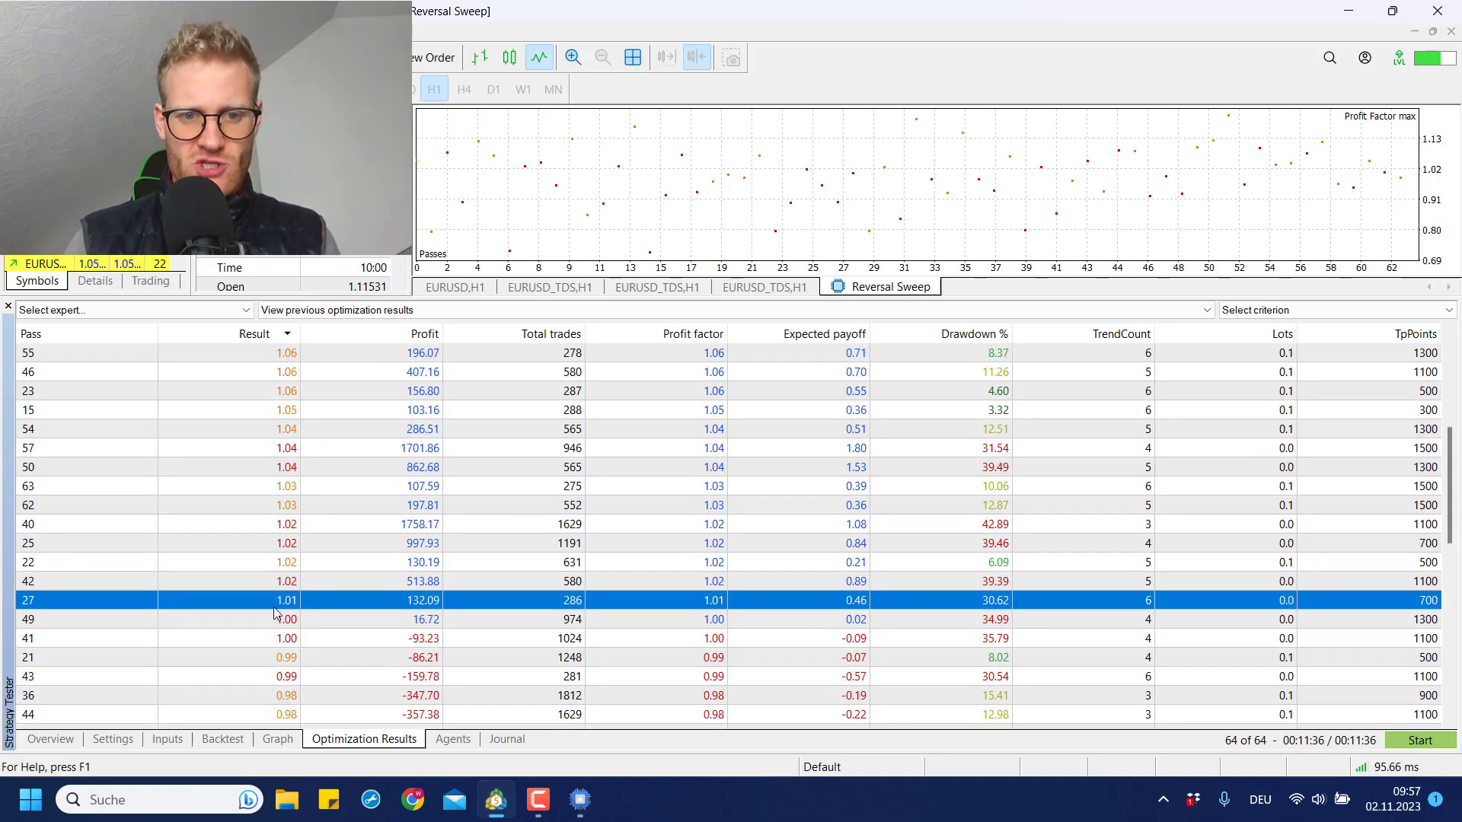
pyautogui.scroll(-10, 275, 614)
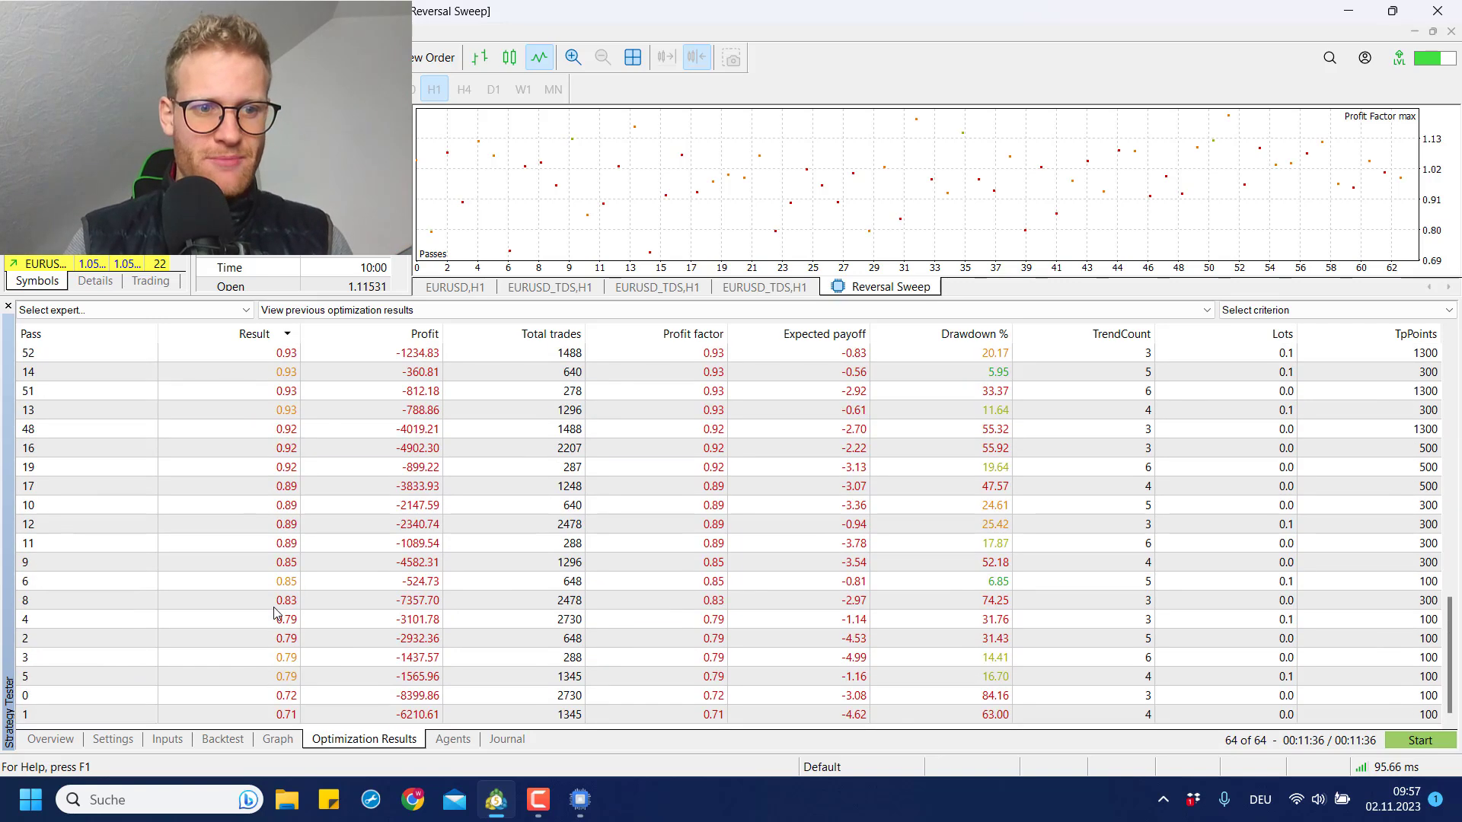
pyautogui.scroll(10, 275, 614)
pyautogui.scroll(-9, 274, 613)
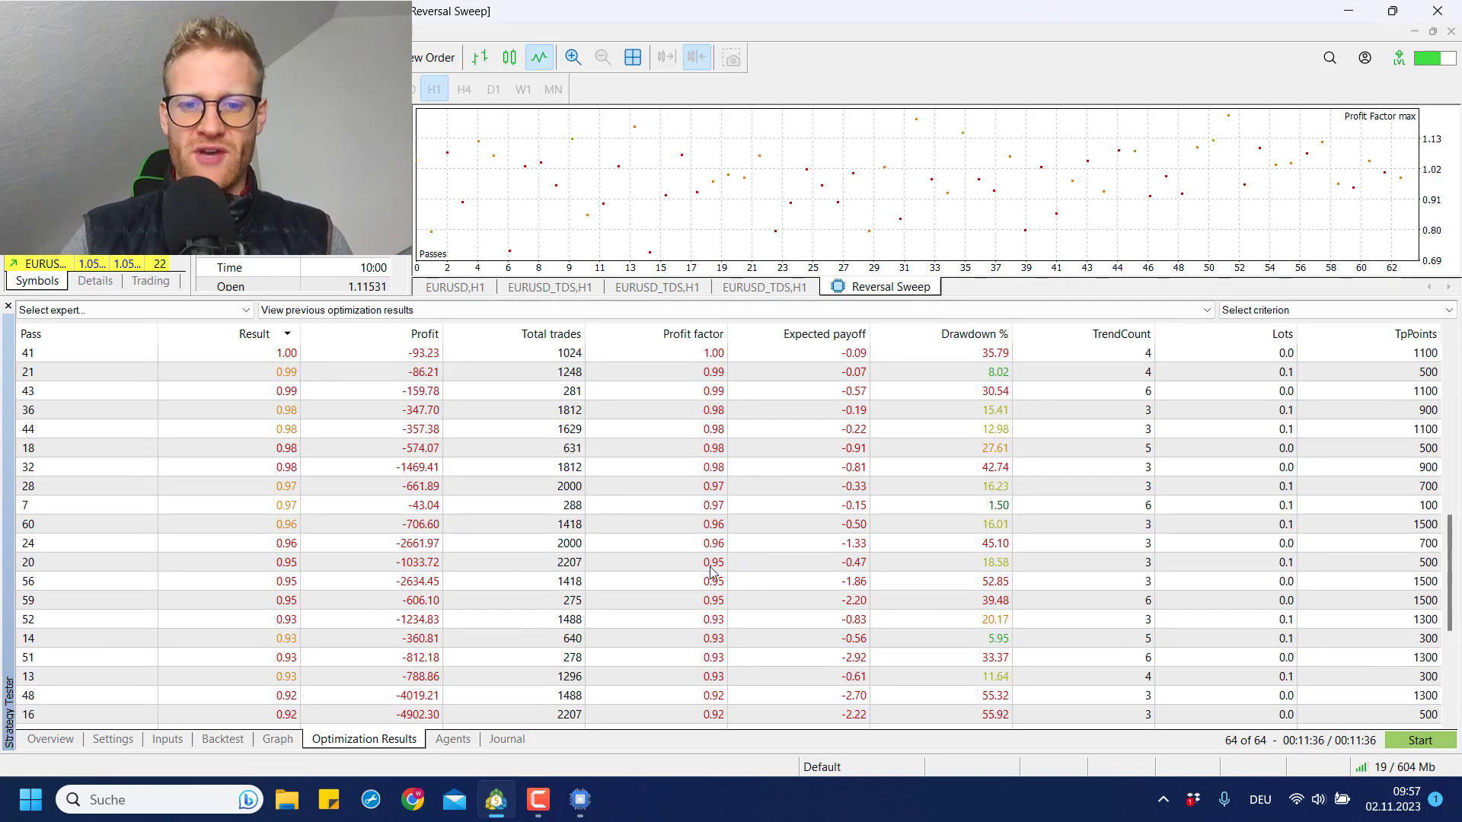
pyautogui.scroll(4, 662, 542)
pyautogui.click(662, 542)
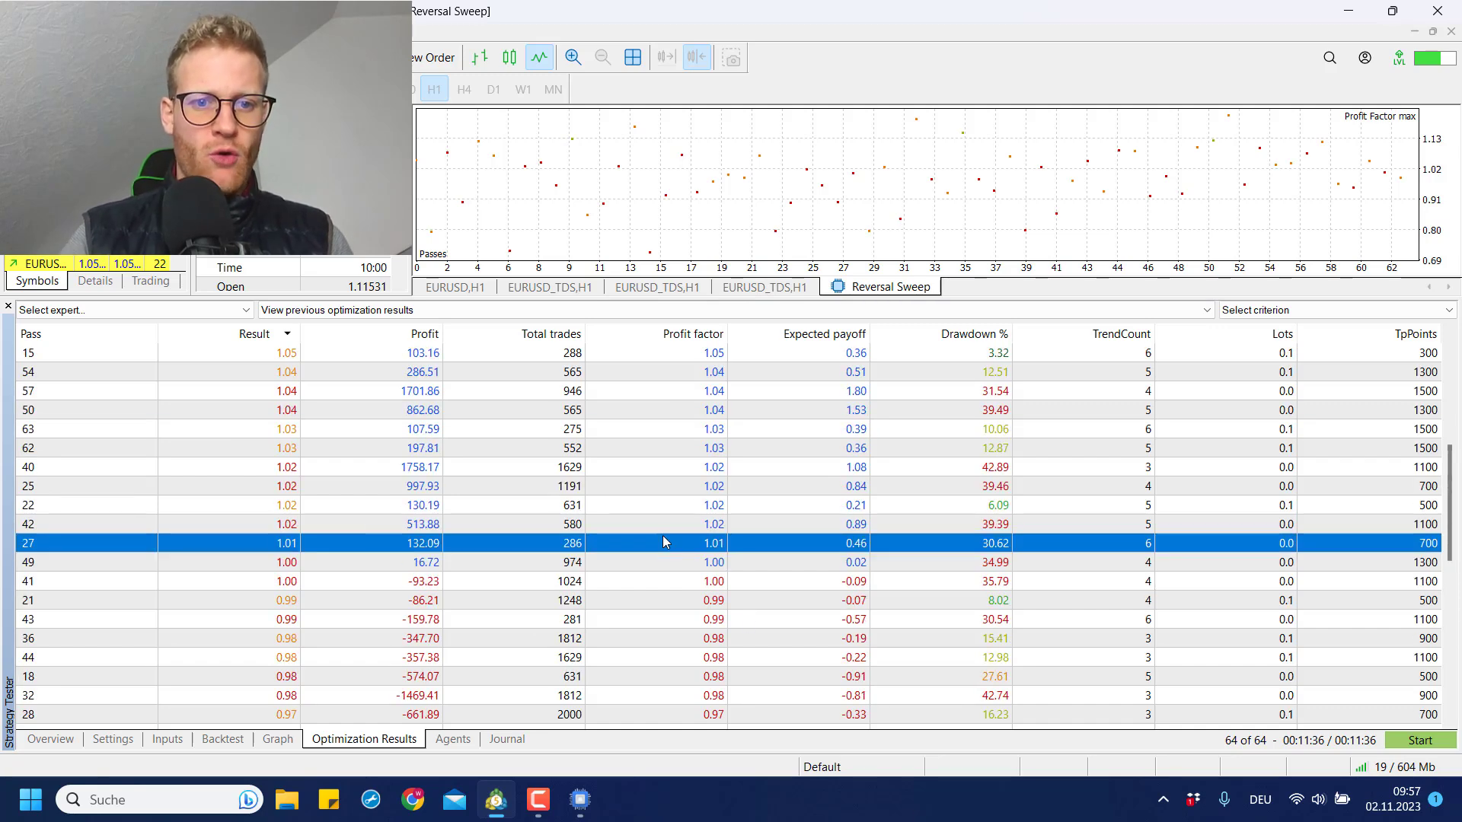
pyautogui.click(544, 570)
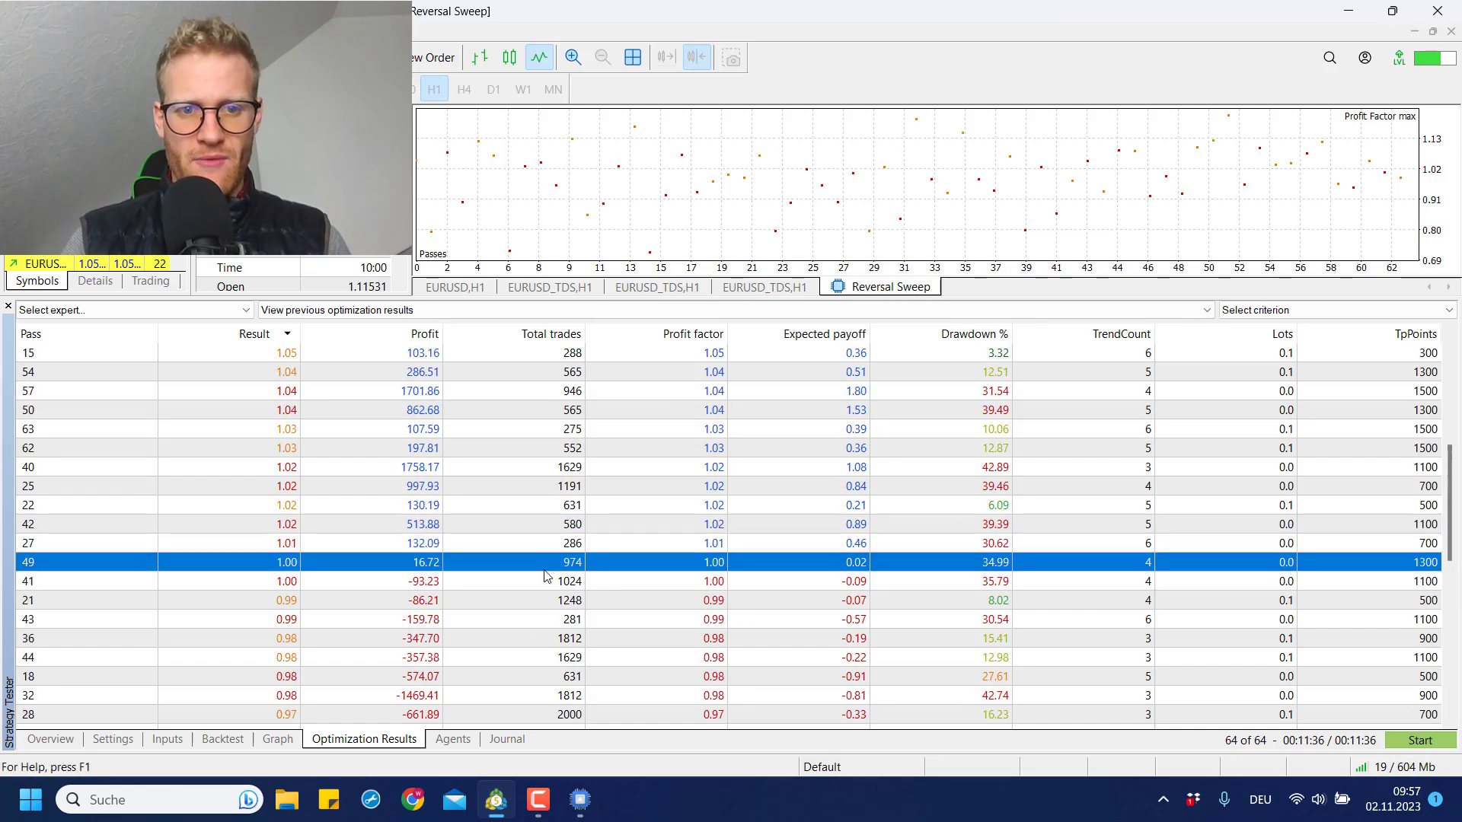
# Step: Scan the ranked list between the profitable and the losing passes and compare their trade counts and profits
pyautogui.scroll(3, 544, 574)
pyautogui.scroll(-8, 544, 575)
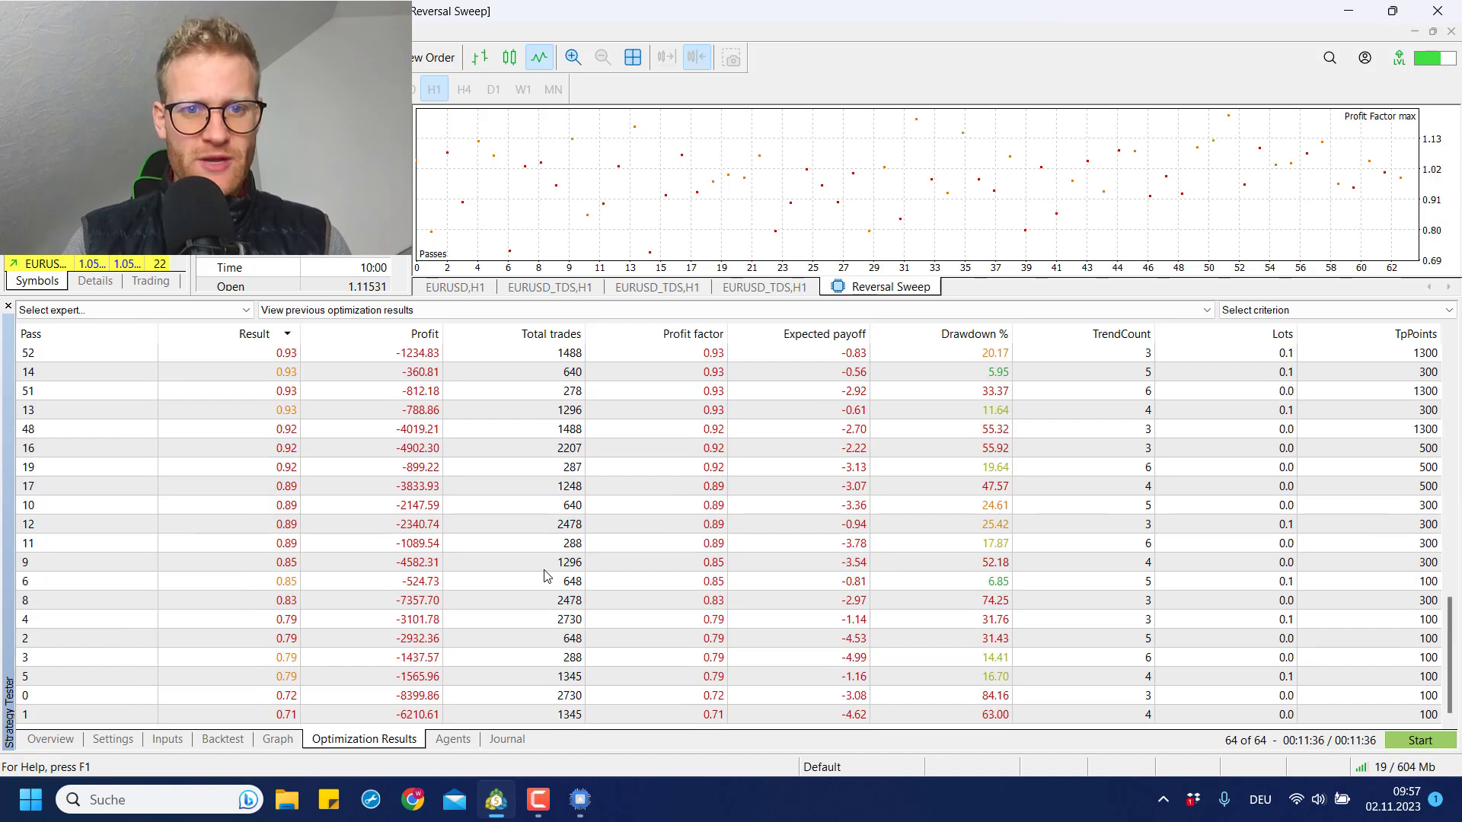
pyautogui.scroll(8, 544, 575)
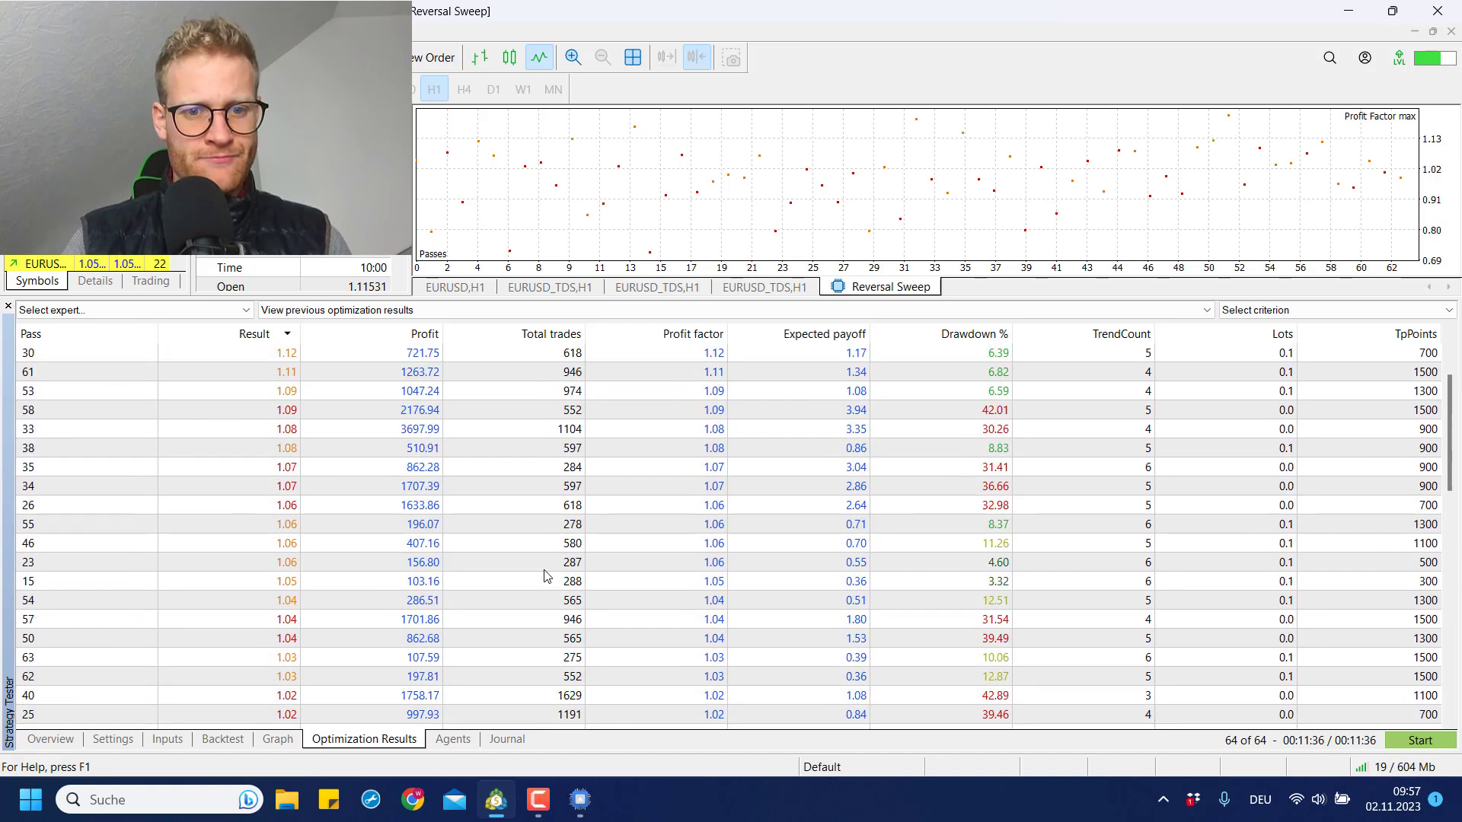
pyautogui.scroll(-3, 544, 575)
pyautogui.scroll(-8, 544, 569)
# Step: Go through the lowest-ranked passes row by row and examine their TrendCount, Lots and TpPoints values
pyautogui.click(1077, 569)
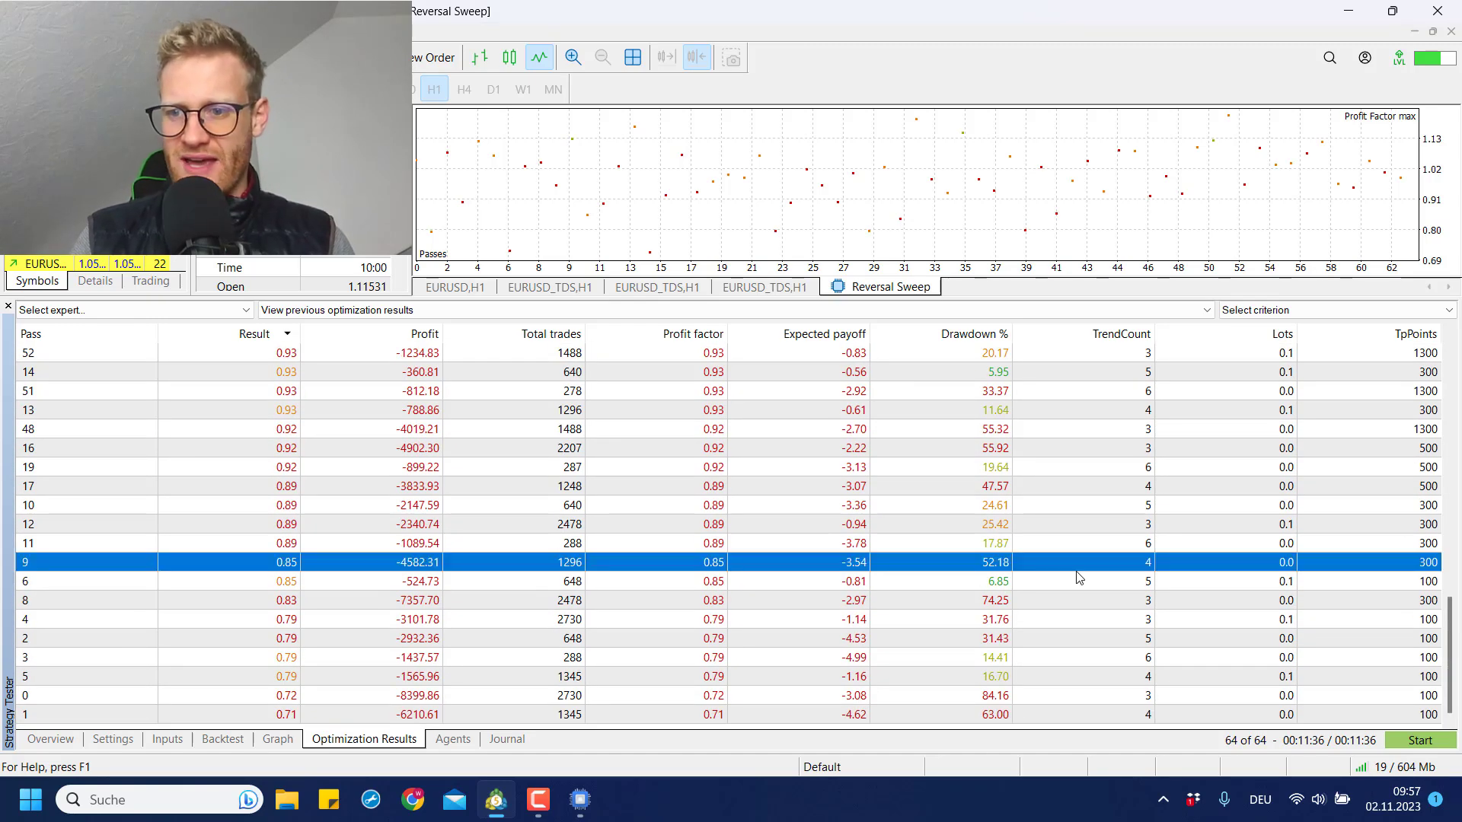
pyautogui.press('Down')
pyautogui.press('End')
pyautogui.press('Up')
pyautogui.press('Up')
pyautogui.press('Up')
pyautogui.press('Up')
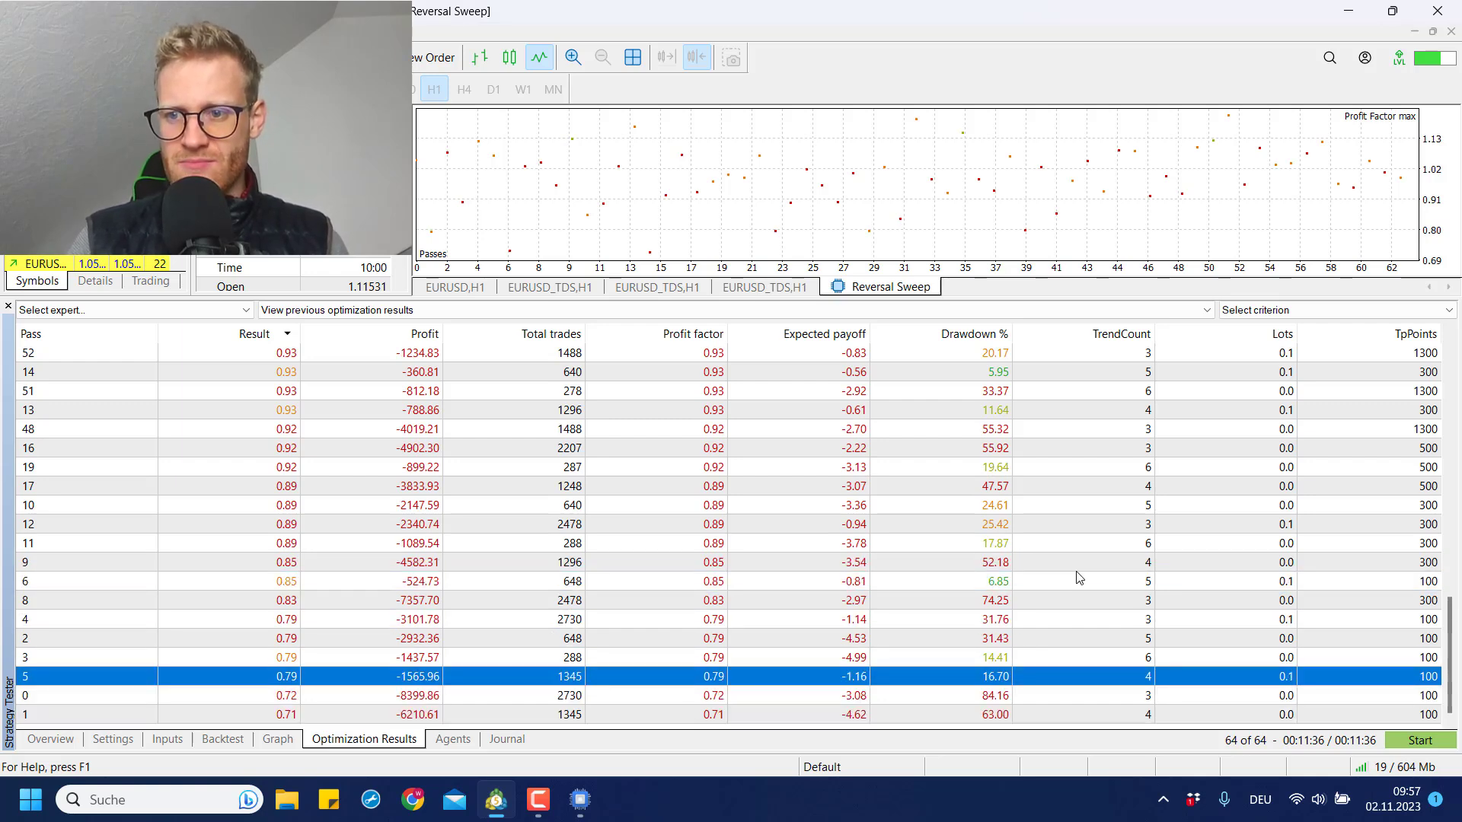
pyautogui.press('Up')
pyautogui.press('Up')
pyautogui.press('Up')
pyautogui.press('Up')
pyautogui.press('Up')
pyautogui.press('Down')
pyautogui.press('Down')
pyautogui.press('Down')
pyautogui.press('Down')
pyautogui.press('Down')
pyautogui.press('Down')
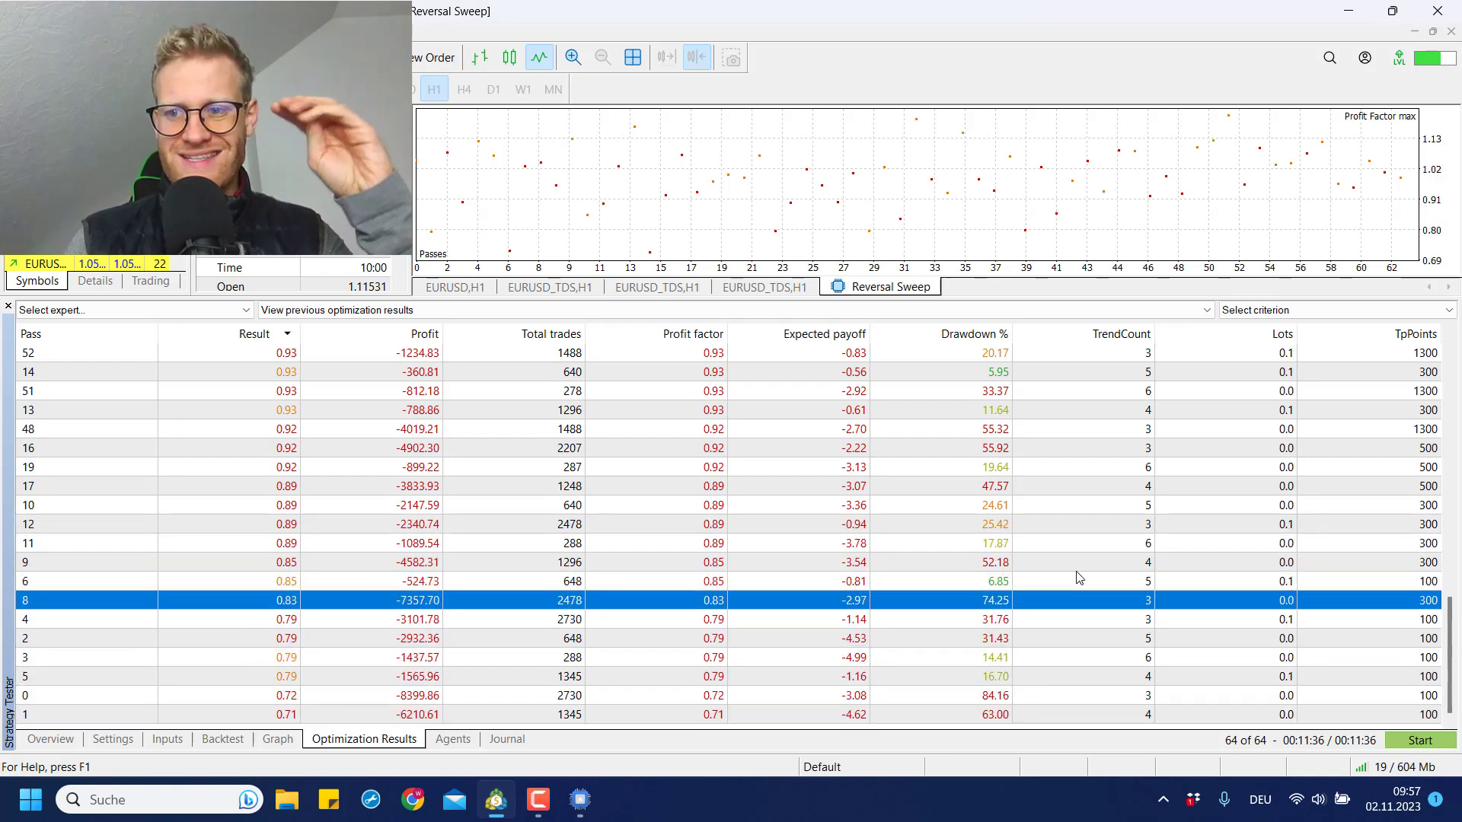
pyautogui.press('Down')
pyautogui.press('Down')
pyautogui.press('Down')
pyautogui.press('Down')
pyautogui.press('Up')
pyautogui.press('Up')
pyautogui.press('Up')
pyautogui.press('Up')
pyautogui.press('Up')
pyautogui.press('Up')
pyautogui.press('Up')
pyautogui.press('Up')
pyautogui.press('Up')
pyautogui.press('Up')
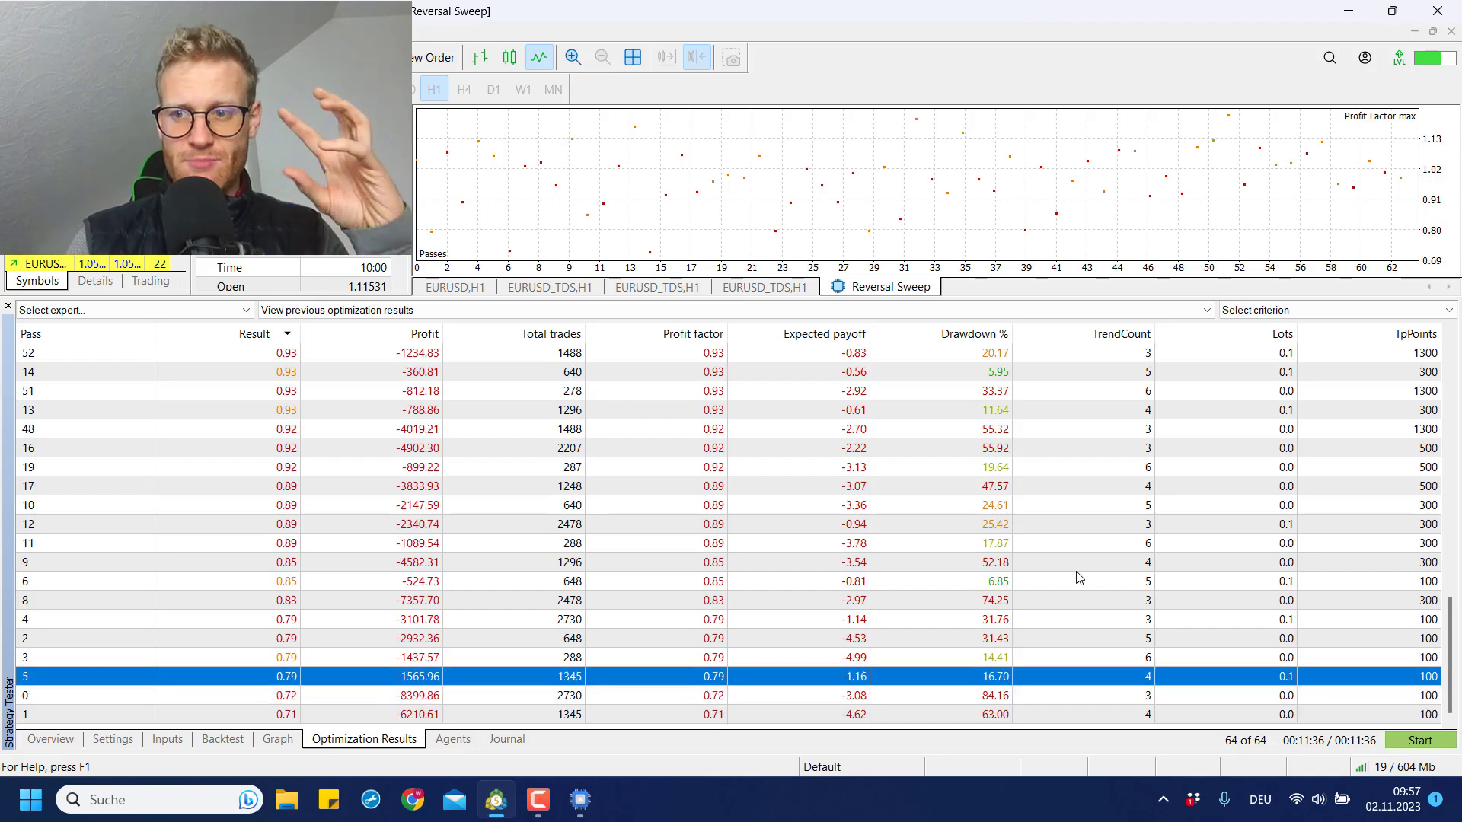
pyautogui.press('Up')
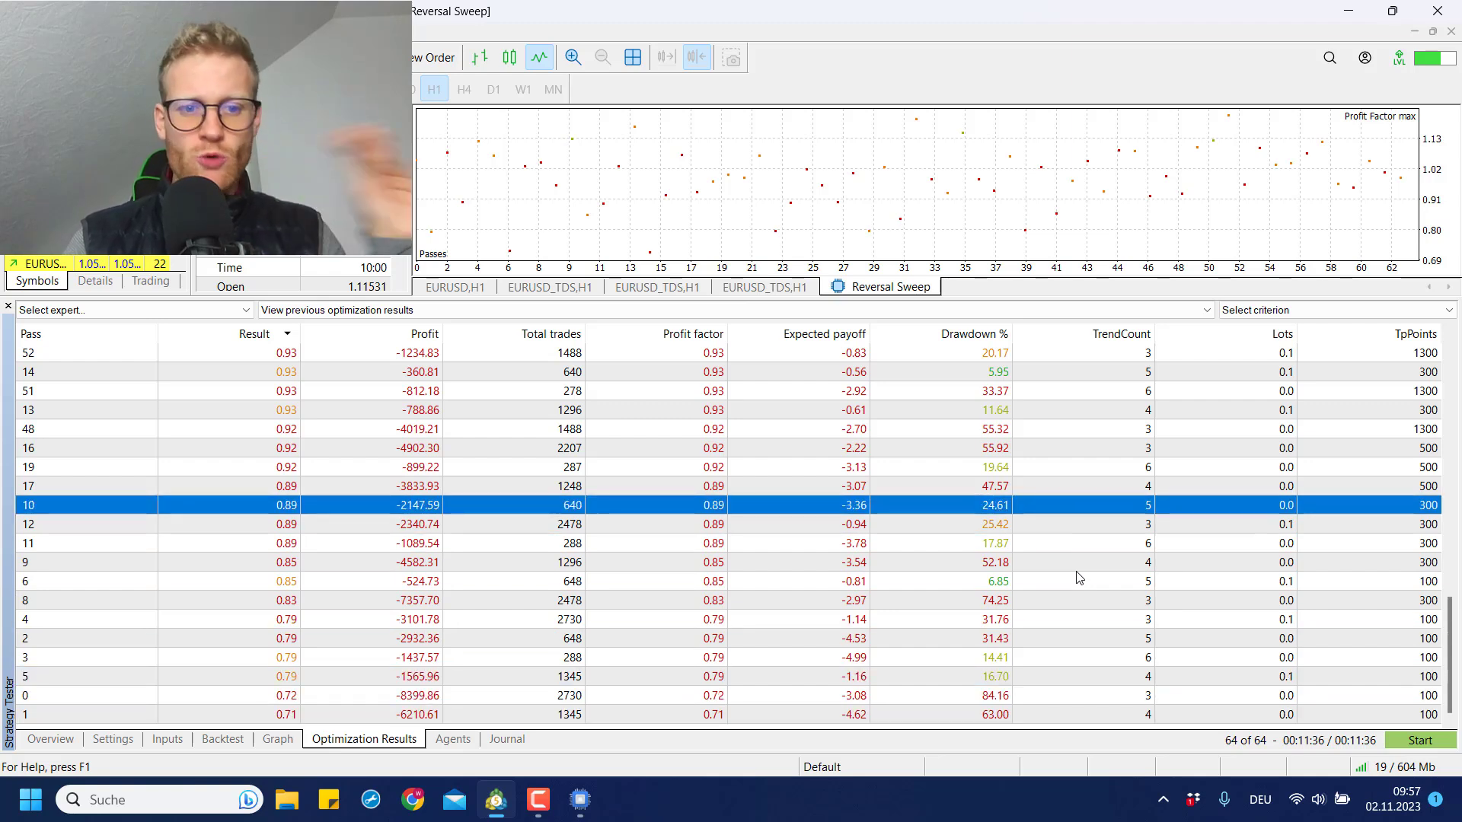
pyautogui.press('Down')
pyautogui.press('Down')
pyautogui.press('Down')
pyautogui.press('Down')
pyautogui.press('Down')
pyautogui.press('Down')
pyautogui.press('Down')
pyautogui.press('Down')
pyautogui.press('Down')
pyautogui.press('Down')
pyautogui.press('Down')
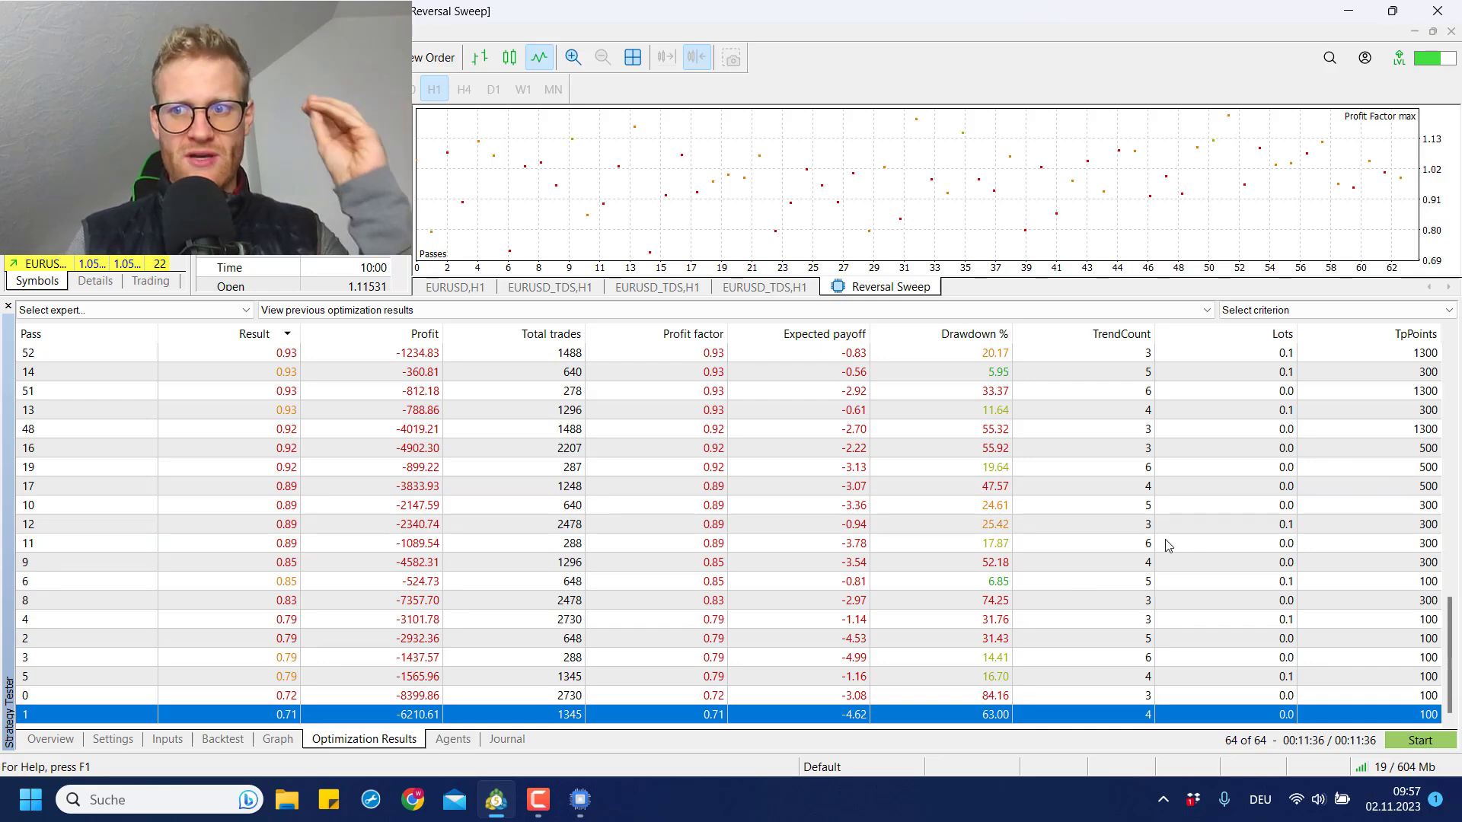
# Step: Compare the TrendCount, Lots and TpPoints of individual losing passes, such as passes 6, 11, 3 and 2, ending on pass 1
pyautogui.click(1157, 584)
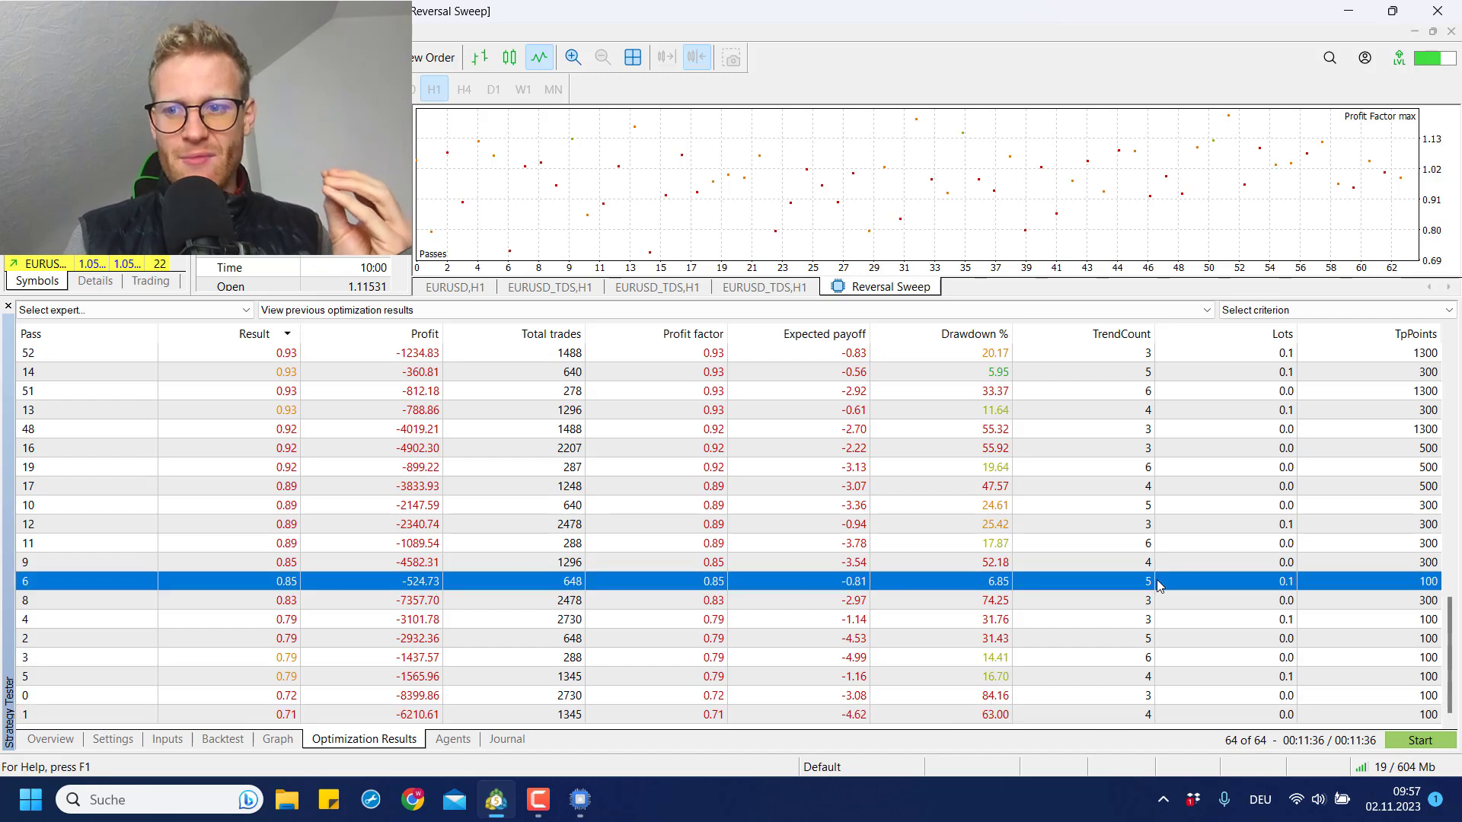
pyautogui.click(1097, 537)
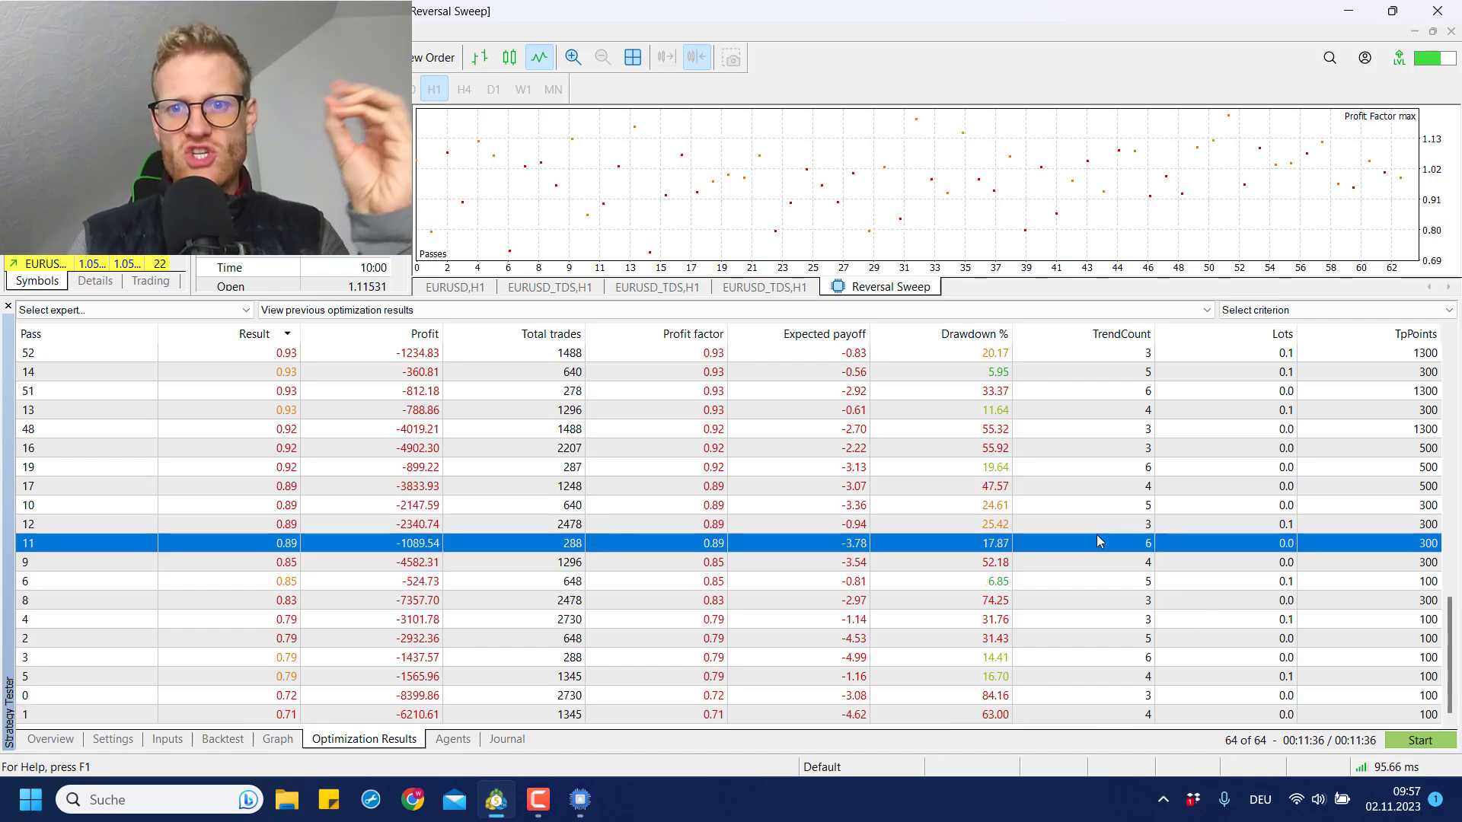
pyautogui.click(1132, 656)
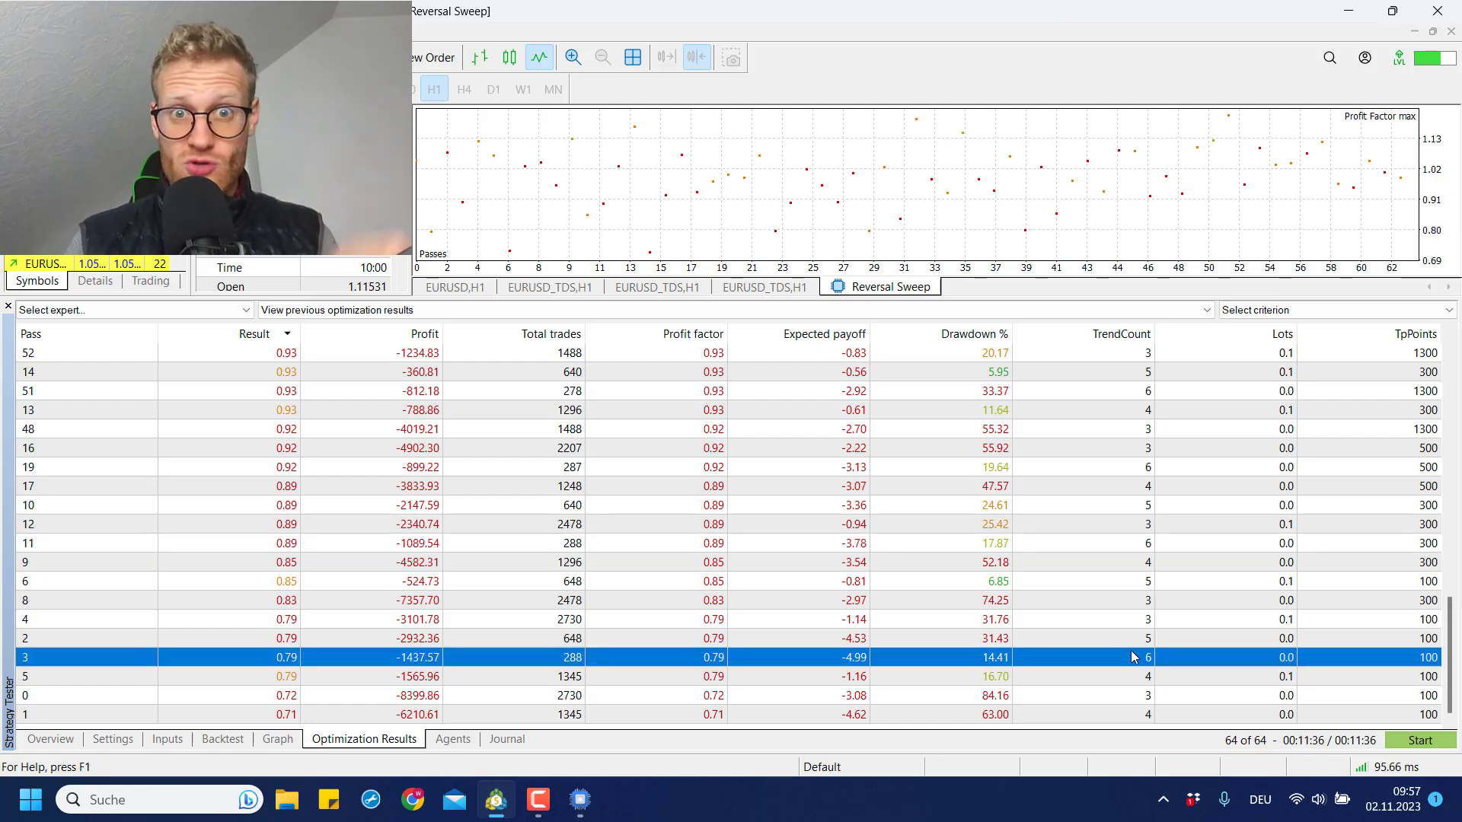
pyautogui.press('Down')
pyautogui.press('Down')
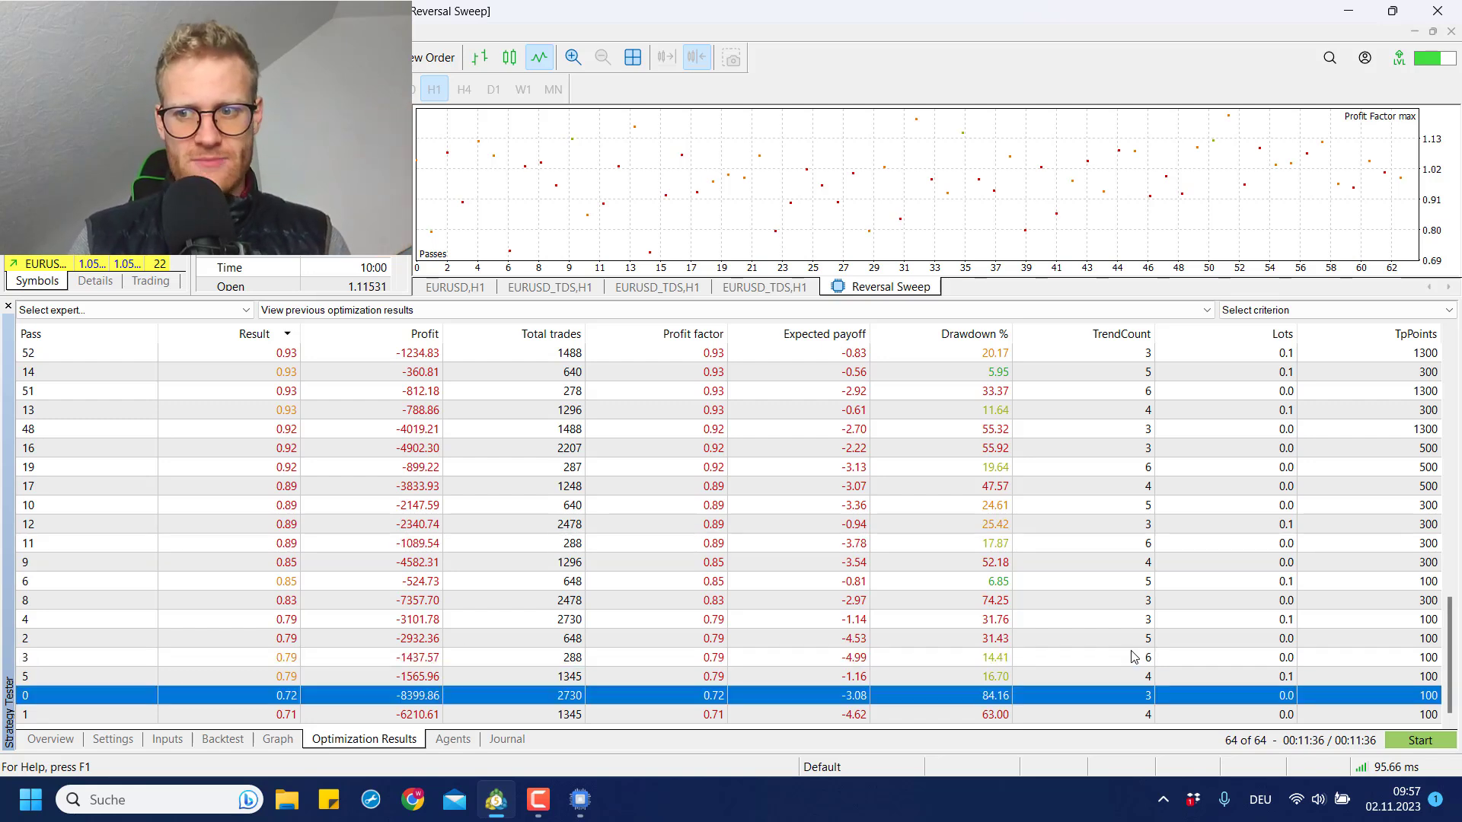
pyautogui.click(1209, 642)
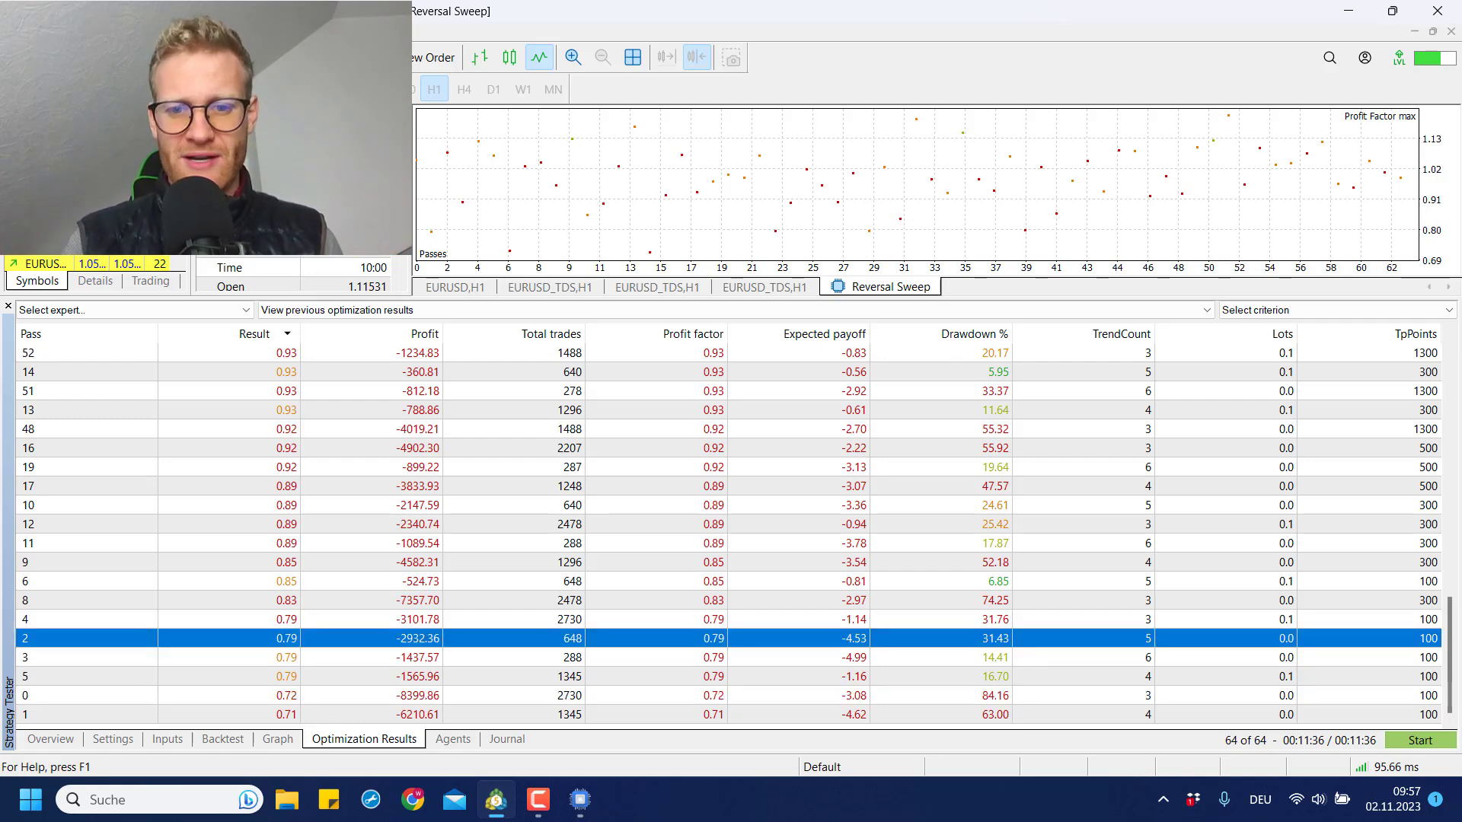
pyautogui.click(792, 710)
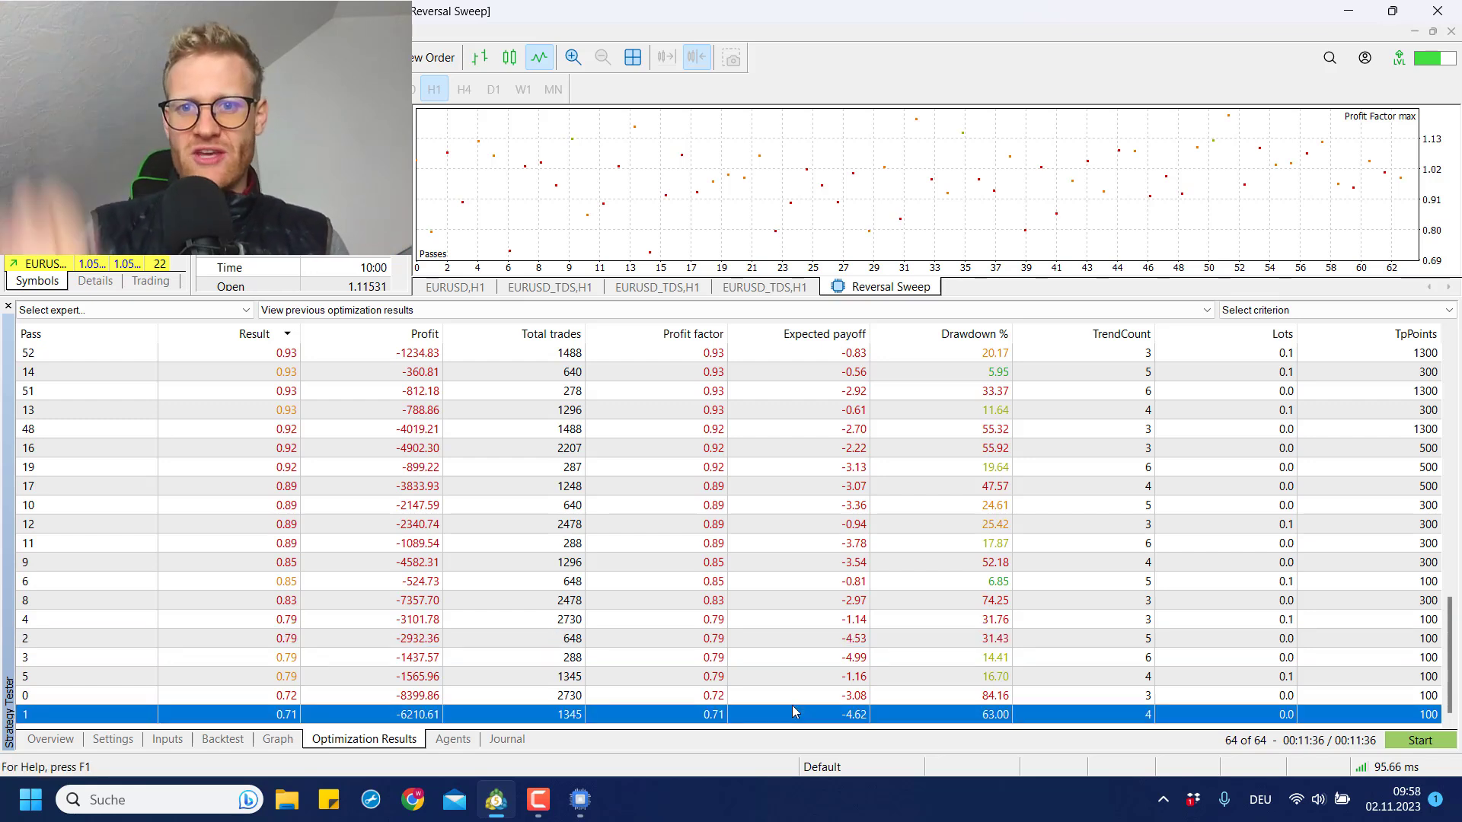
# Step: Work upward from the worst pass through the losing runs to pass 19 and check their inputs and drawdown
pyautogui.press('Up')
pyautogui.press('Up')
pyautogui.press('Up')
pyautogui.press('Up')
pyautogui.press('Up')
pyautogui.press('Up')
pyautogui.press('Up')
pyautogui.press('Up')
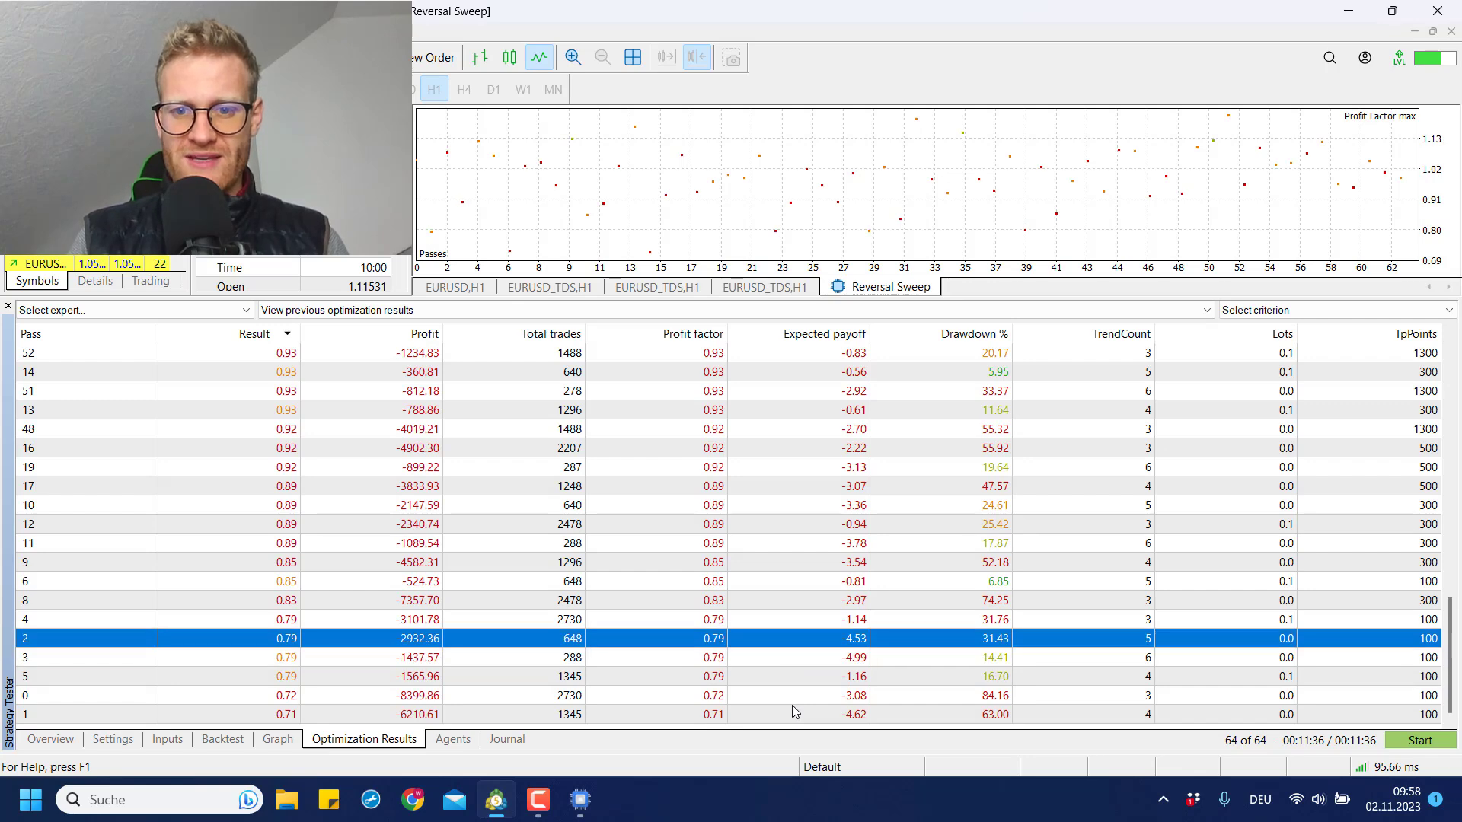
pyautogui.scroll(1, 791, 710)
pyautogui.scroll(2, 792, 712)
pyautogui.click(998, 643)
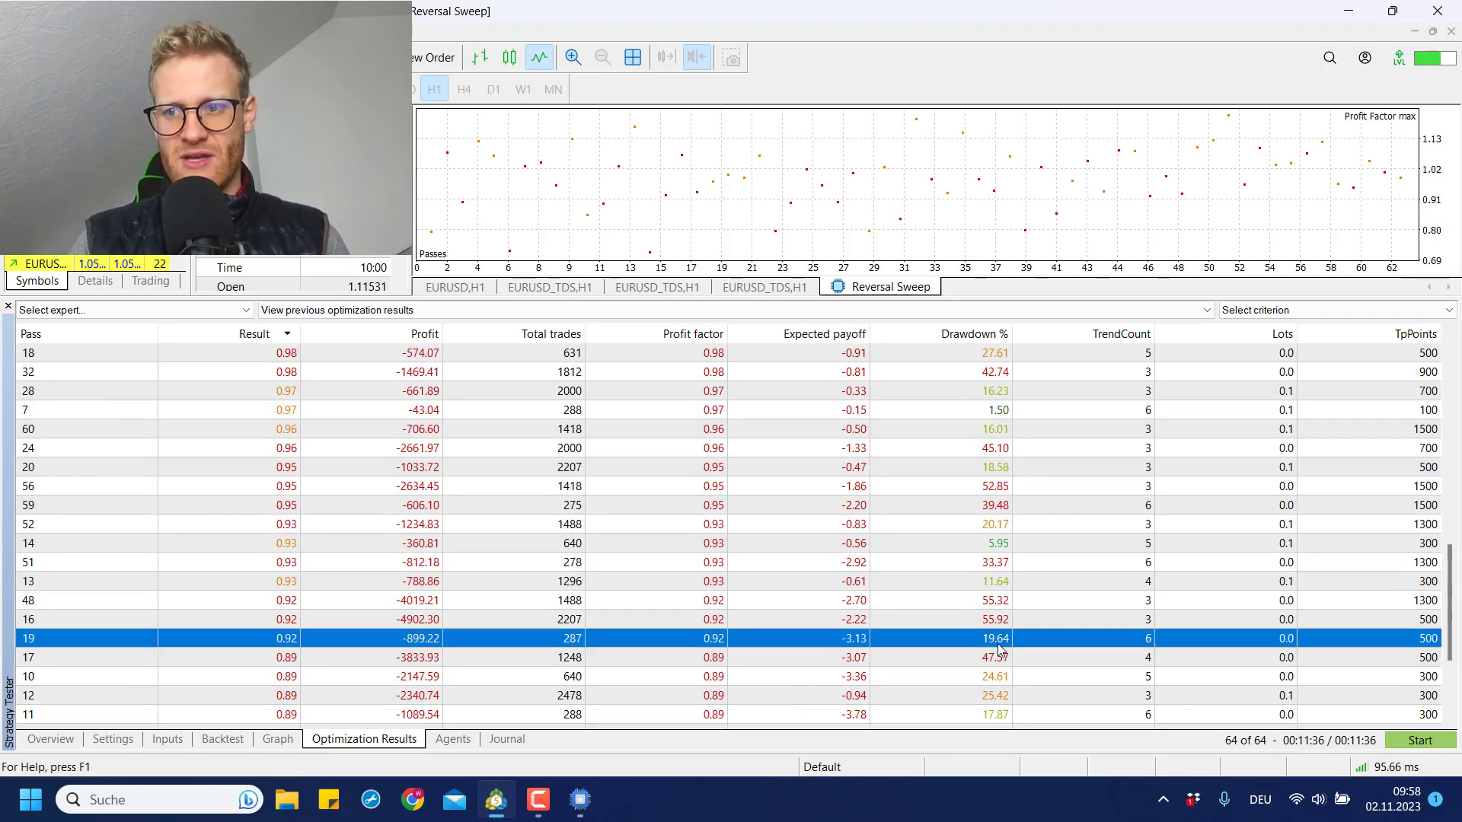
# Step: Inspect the moderately losing passes 56 and 7, checking their profit factor, expected payoff and drawdown
pyautogui.rightClick(859, 567)
pyautogui.click(711, 489)
pyautogui.click(710, 490)
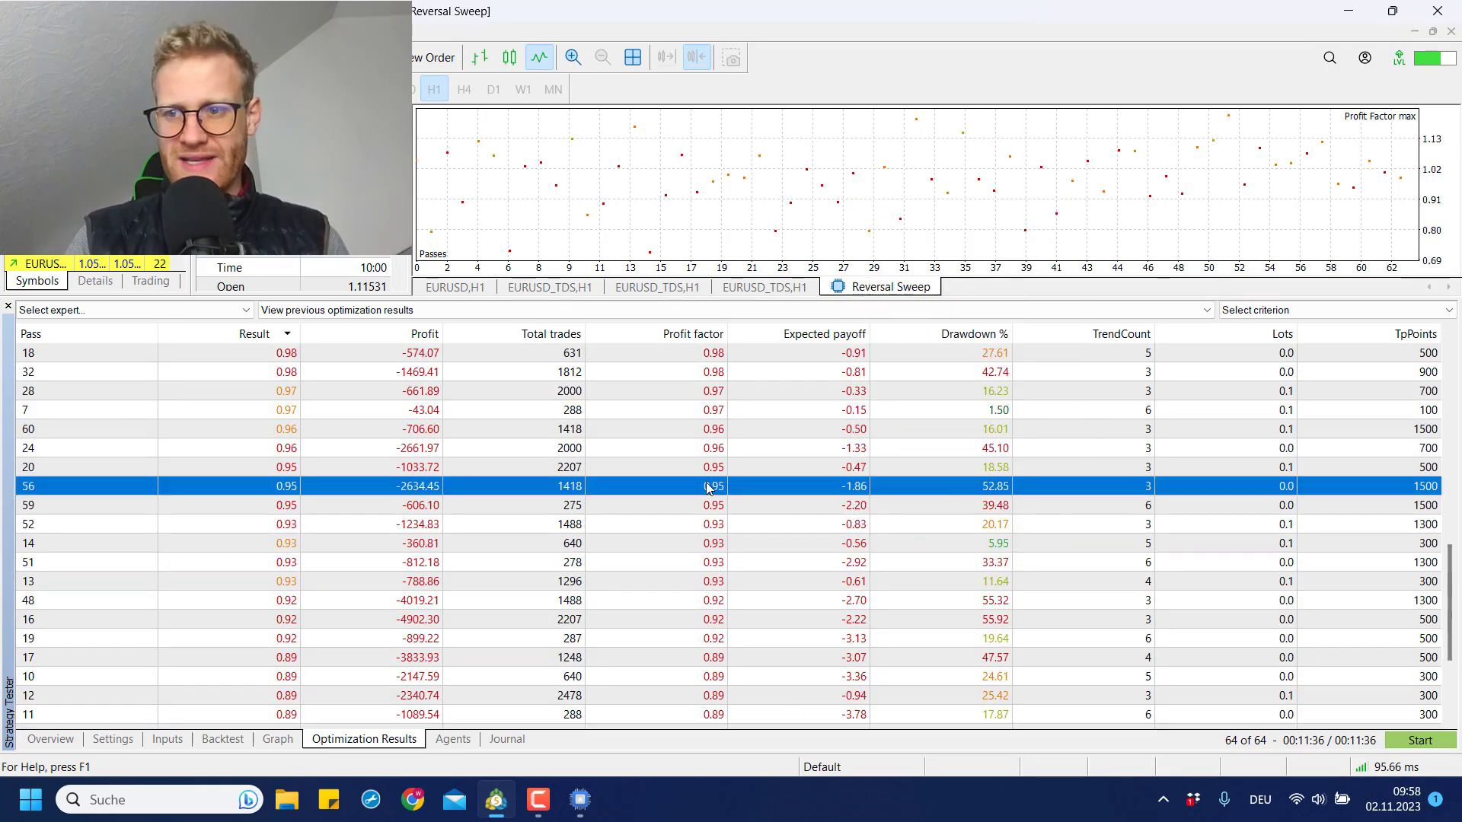
pyautogui.scroll(1, 710, 490)
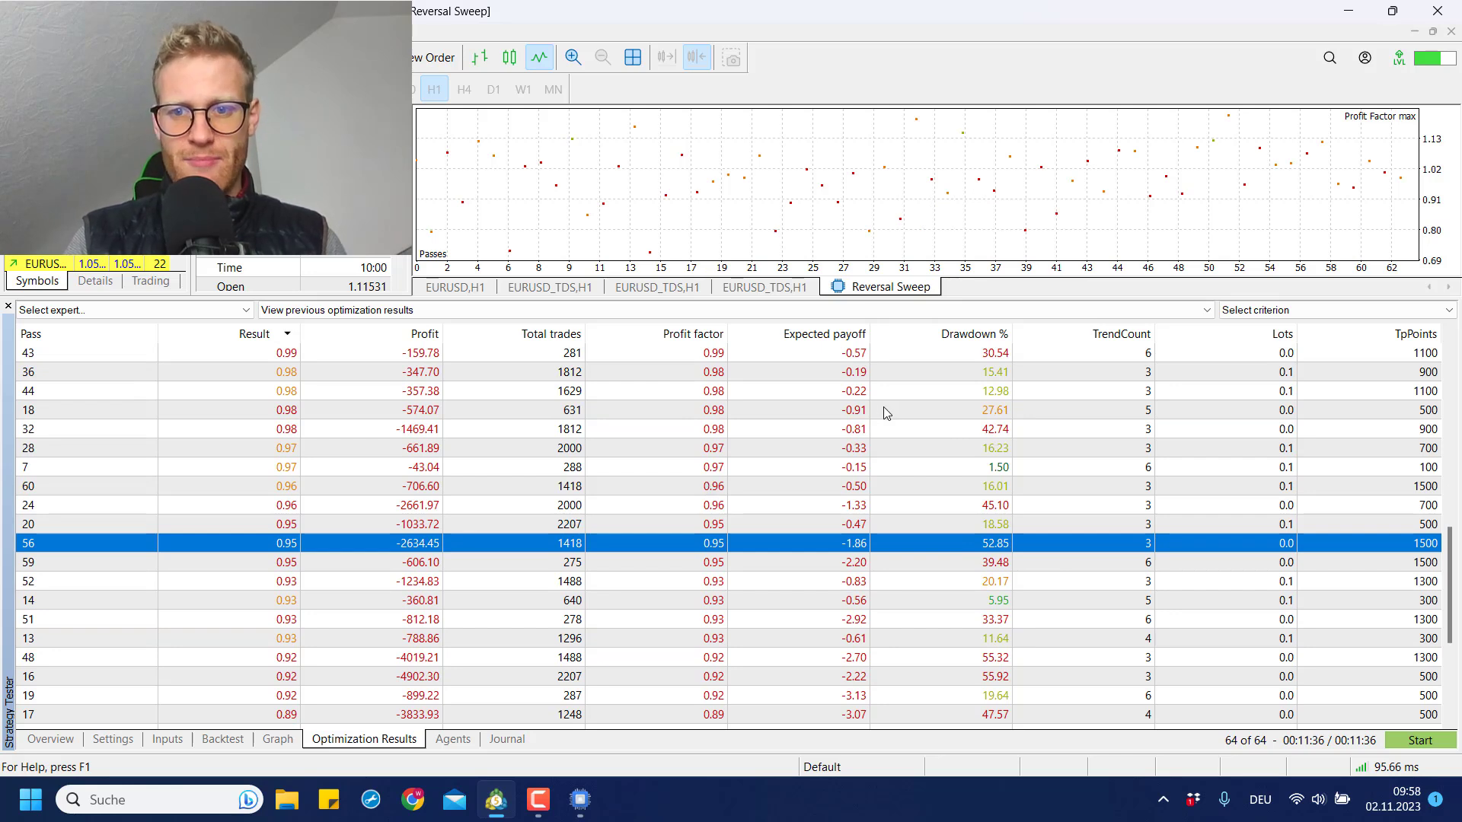
pyautogui.click(871, 483)
pyautogui.click(851, 469)
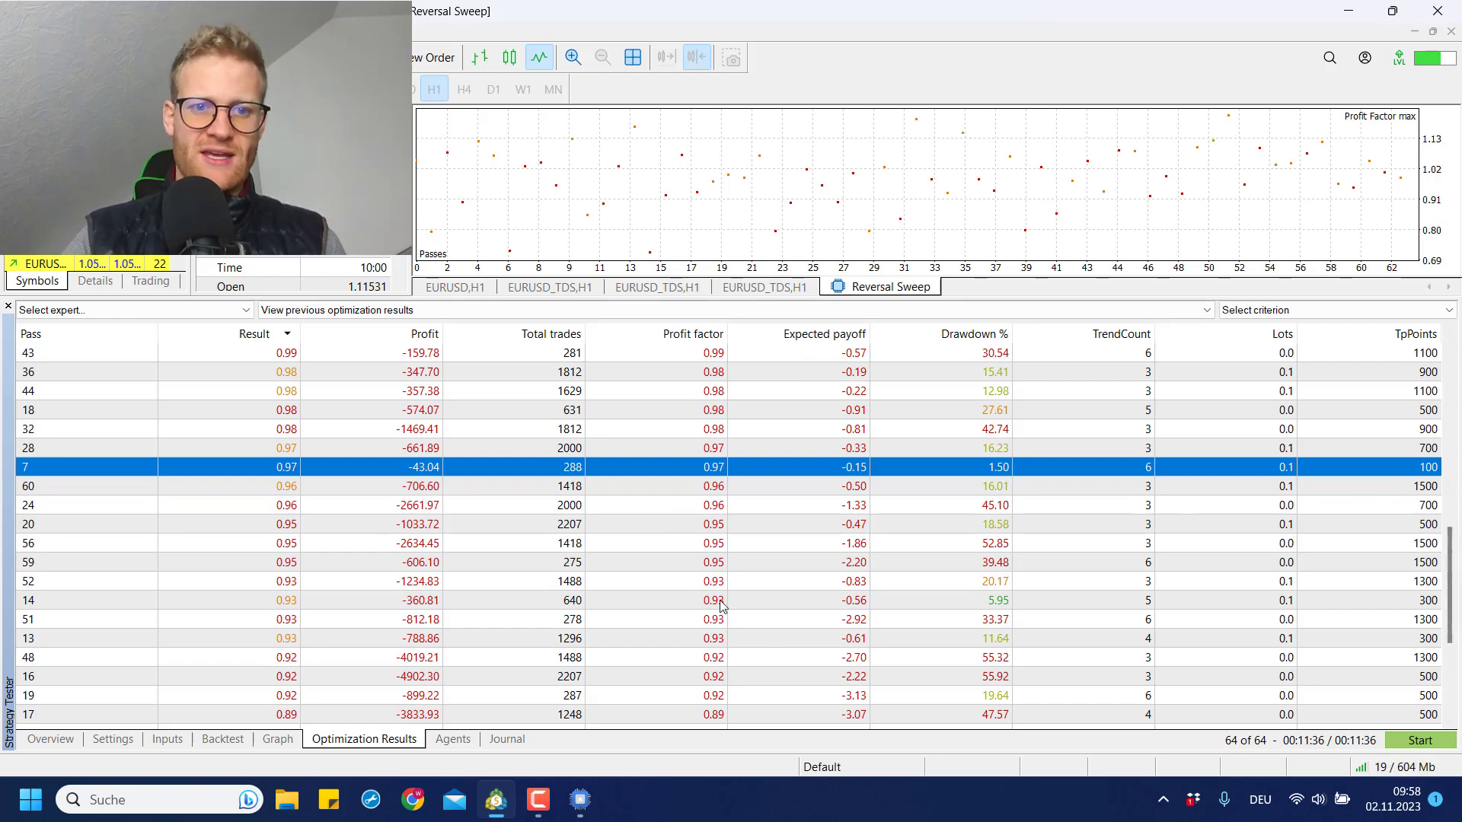
# Step: Compare the TrendCount values of the best-ranked passes with those of the worst-ranked ones
pyautogui.scroll(2, 1095, 529)
pyautogui.scroll(5, 1095, 529)
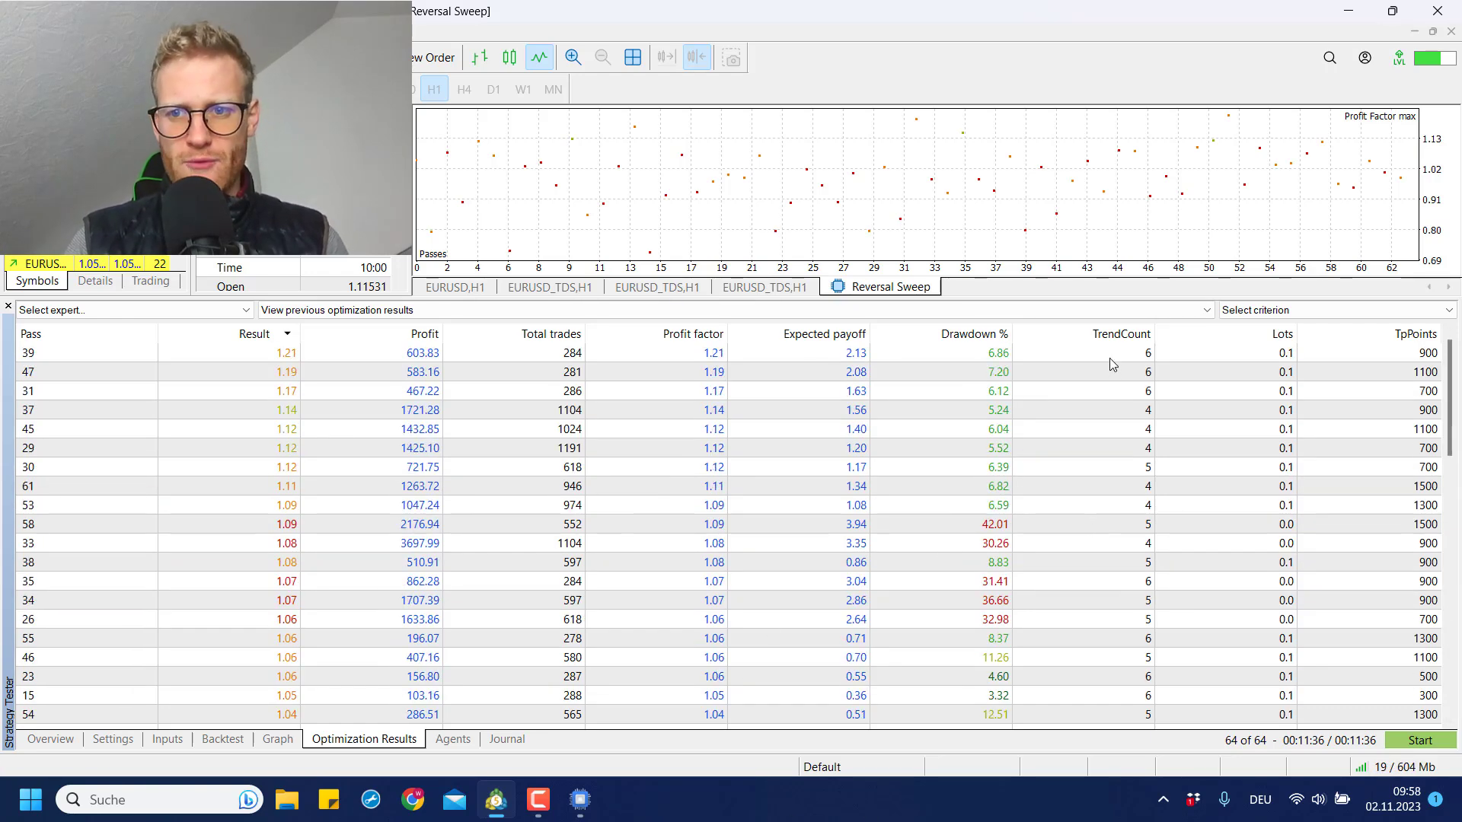
pyautogui.scroll(-10, 1122, 535)
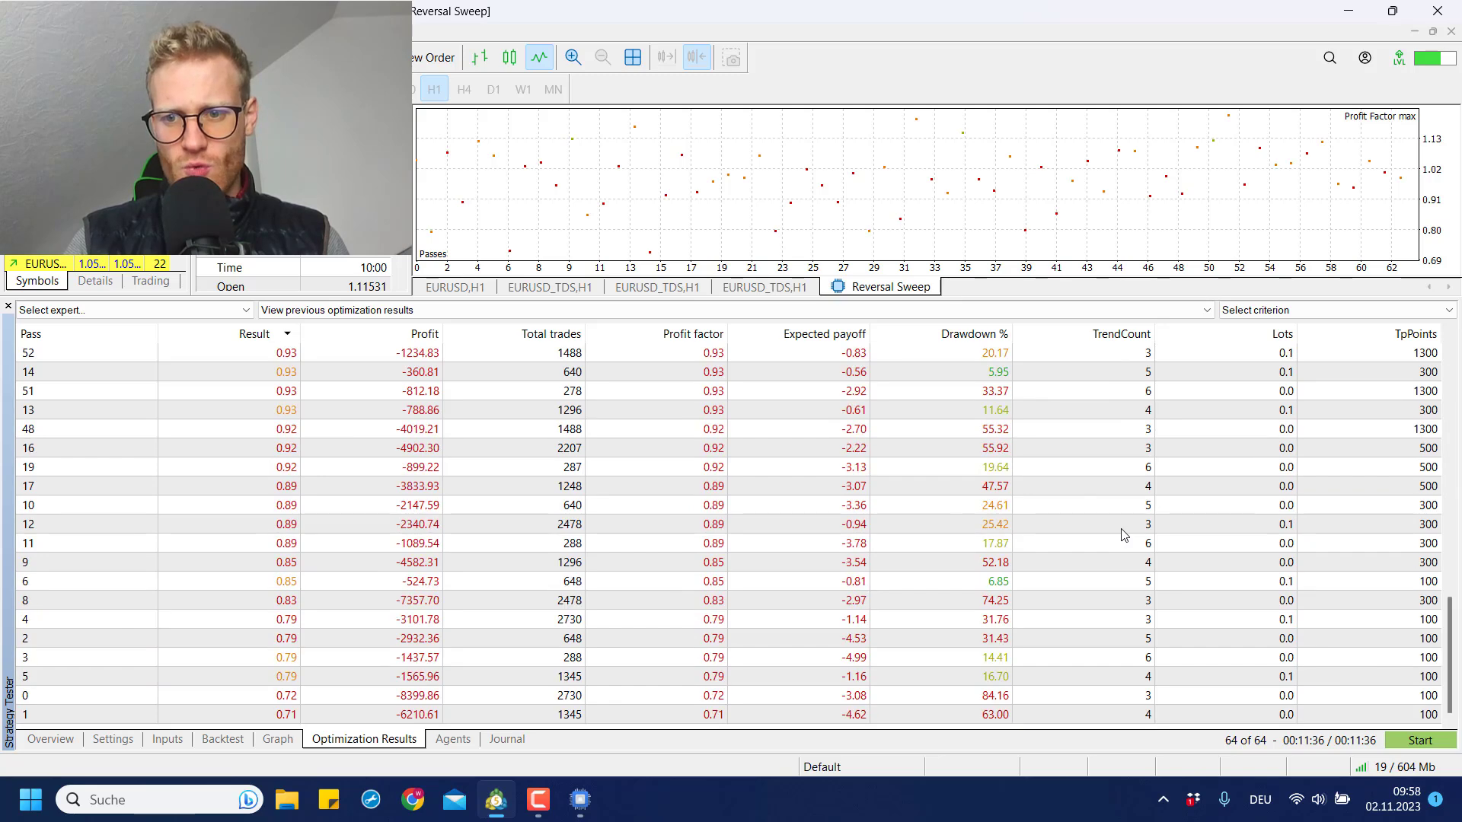
pyautogui.click(1131, 695)
pyautogui.scroll(15, 1131, 695)
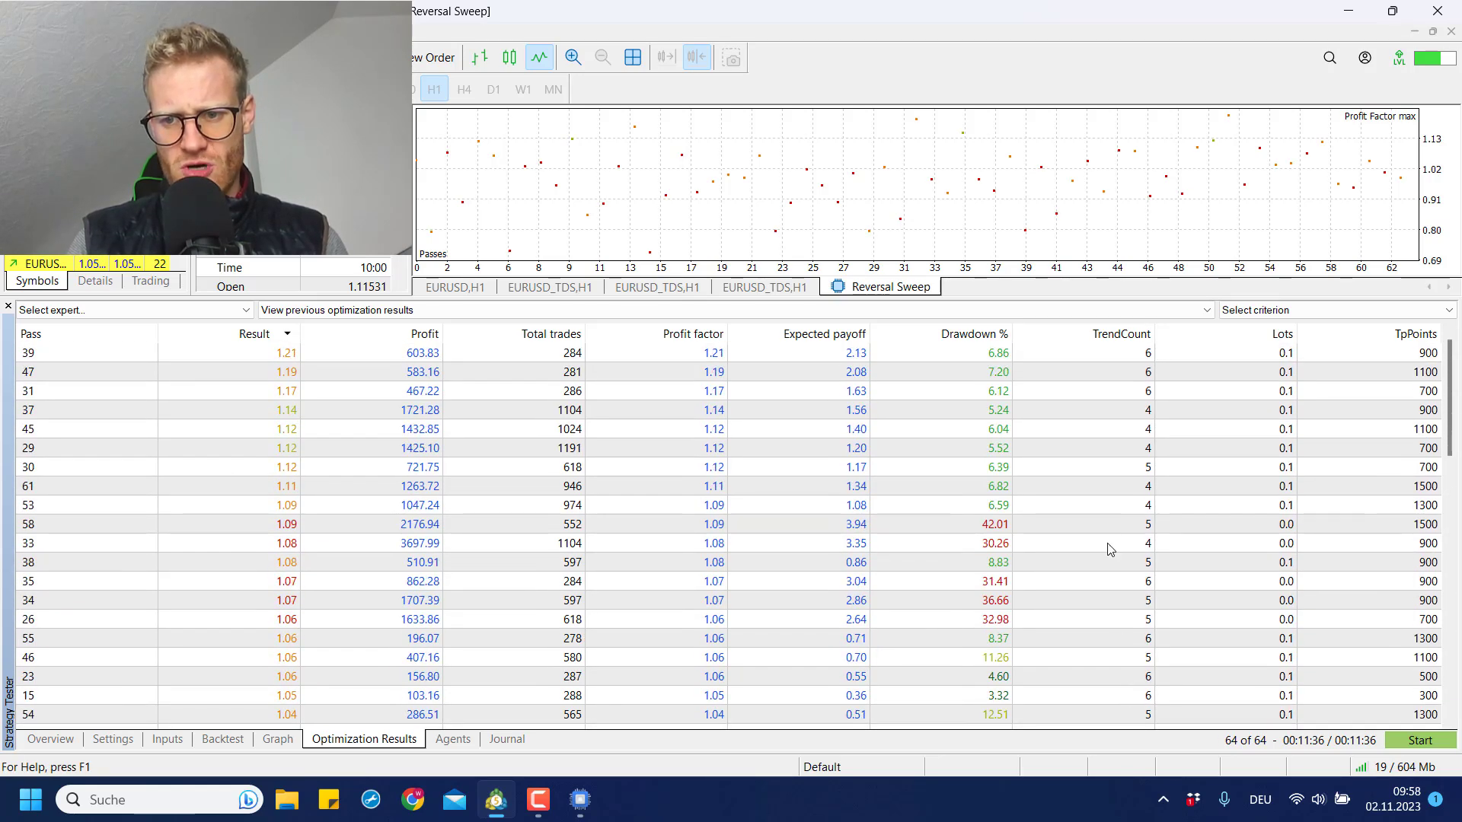
pyautogui.scroll(-10, 1109, 550)
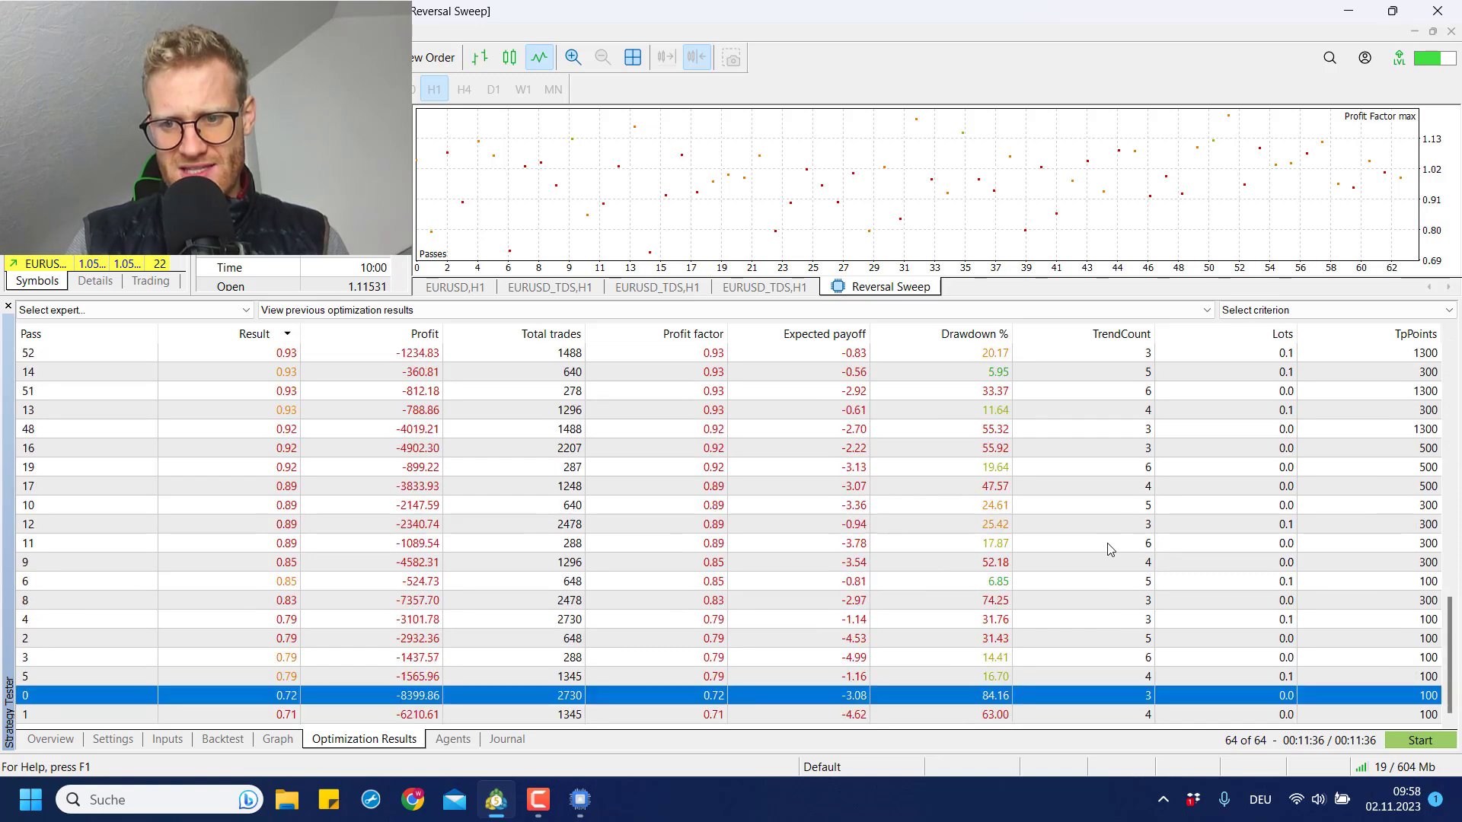
# Step: Check how TrendCount varies from the top-ranked passes 31 and 39 down to the moderately profitable passes 38 and 42
pyautogui.scroll(15, 1109, 548)
pyautogui.click(1149, 393)
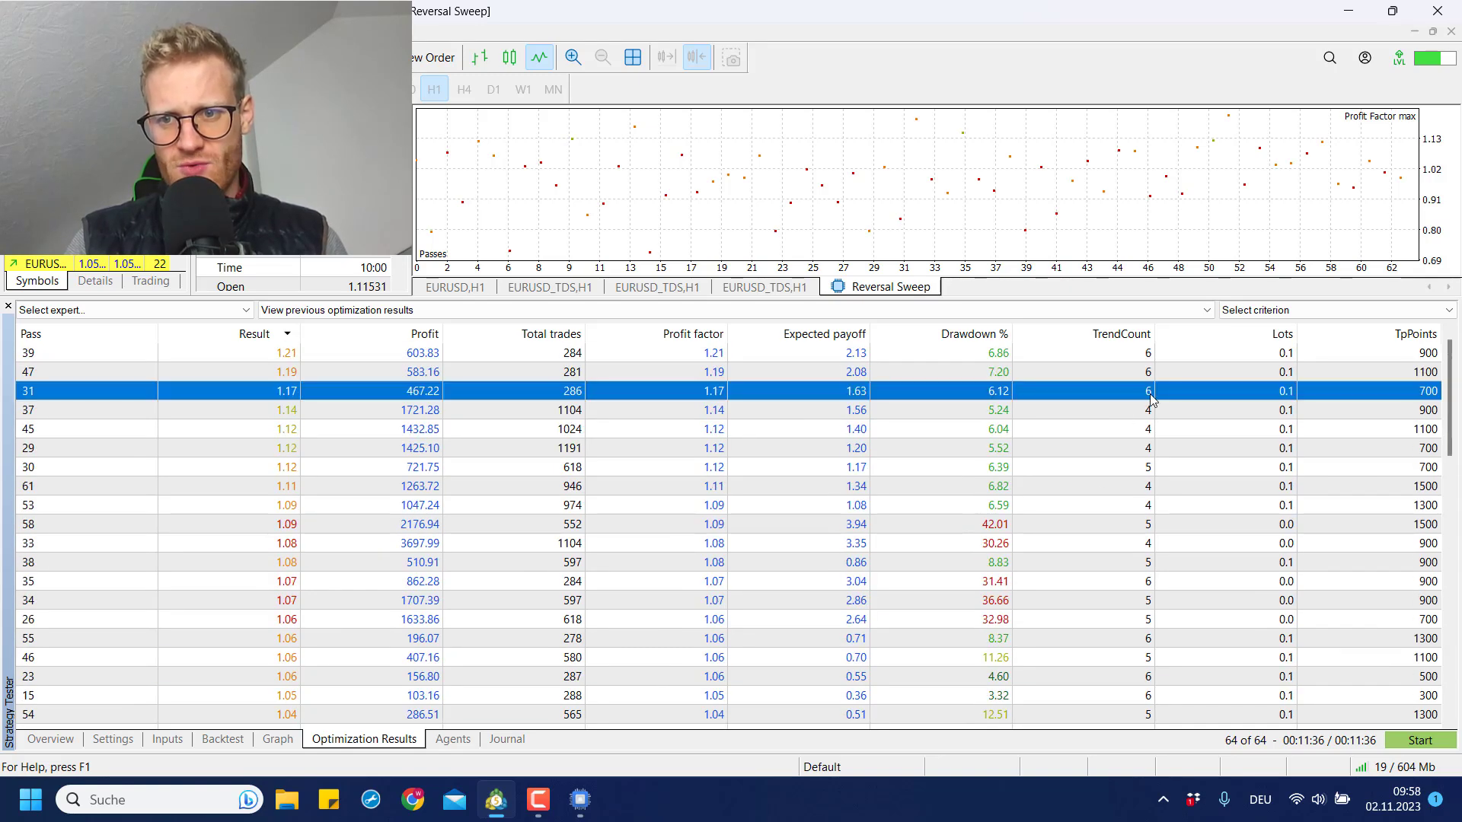
pyautogui.click(1124, 354)
pyautogui.click(1116, 565)
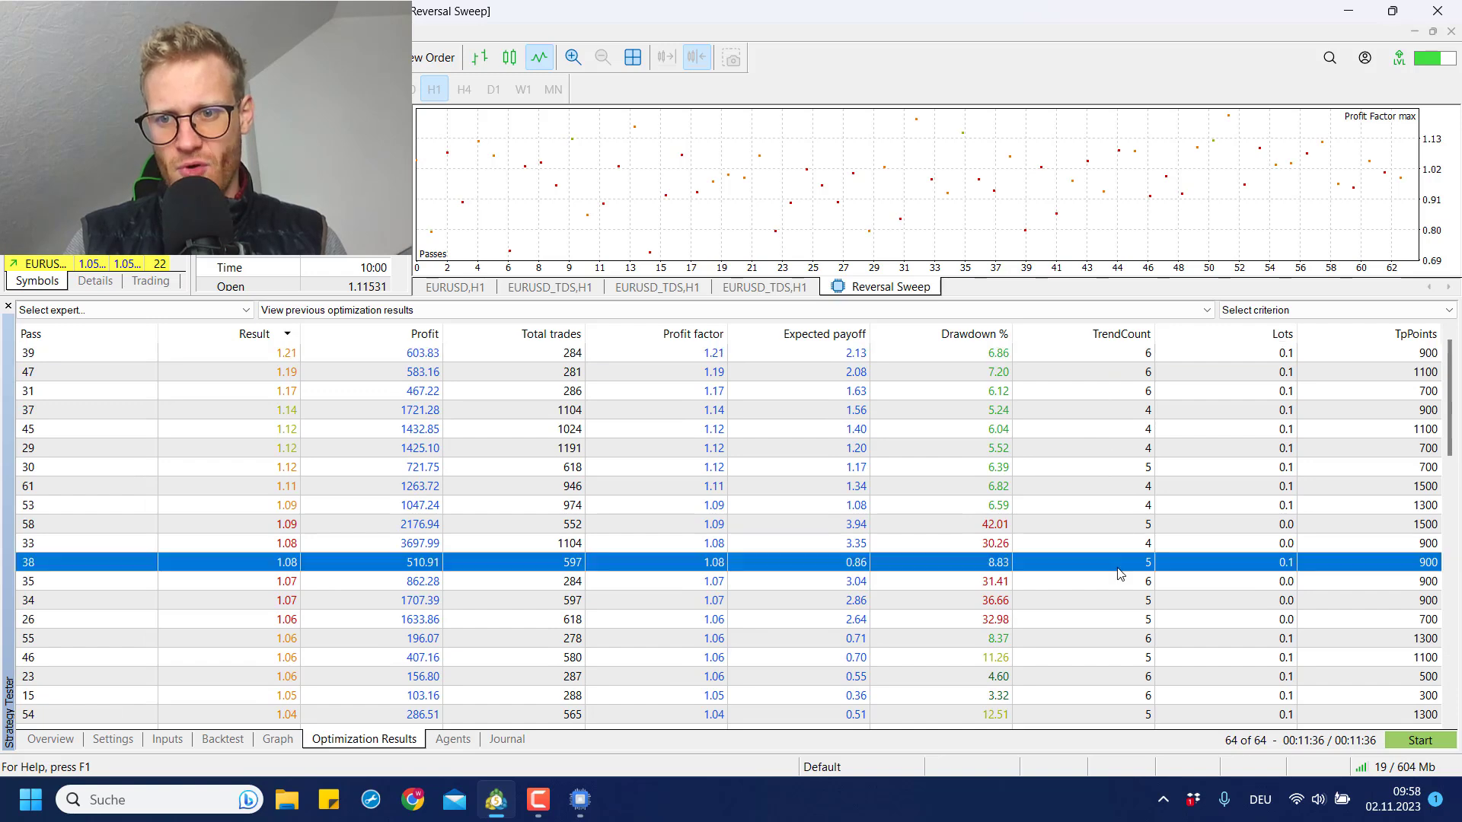
pyautogui.scroll(-3, 1119, 510)
pyautogui.click(1146, 701)
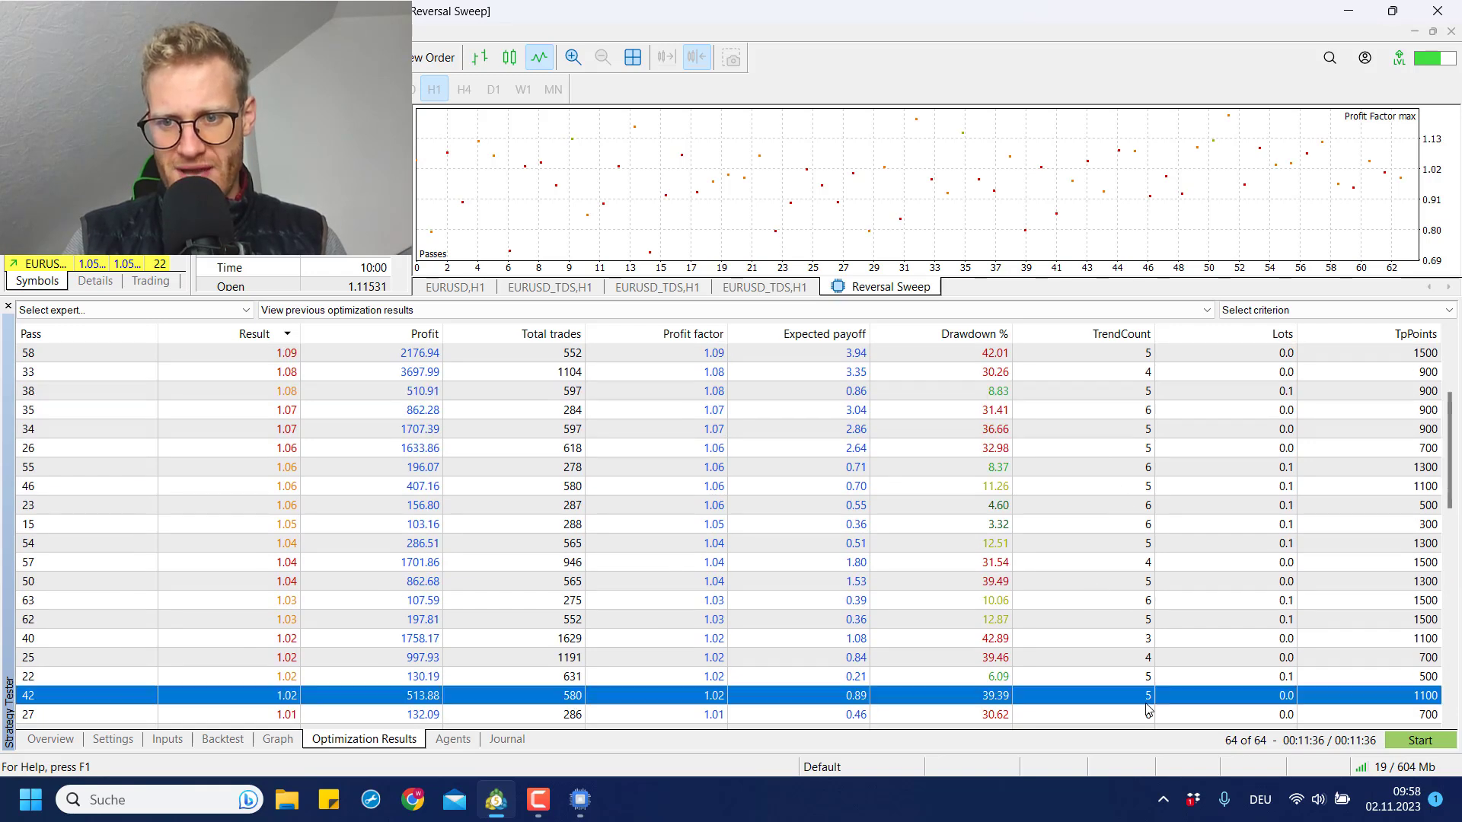
# Step: Compare the TrendCount of losing passes 48 and 16 with that of the profitable passes 37, 39 and 61
pyautogui.scroll(-12, 1119, 631)
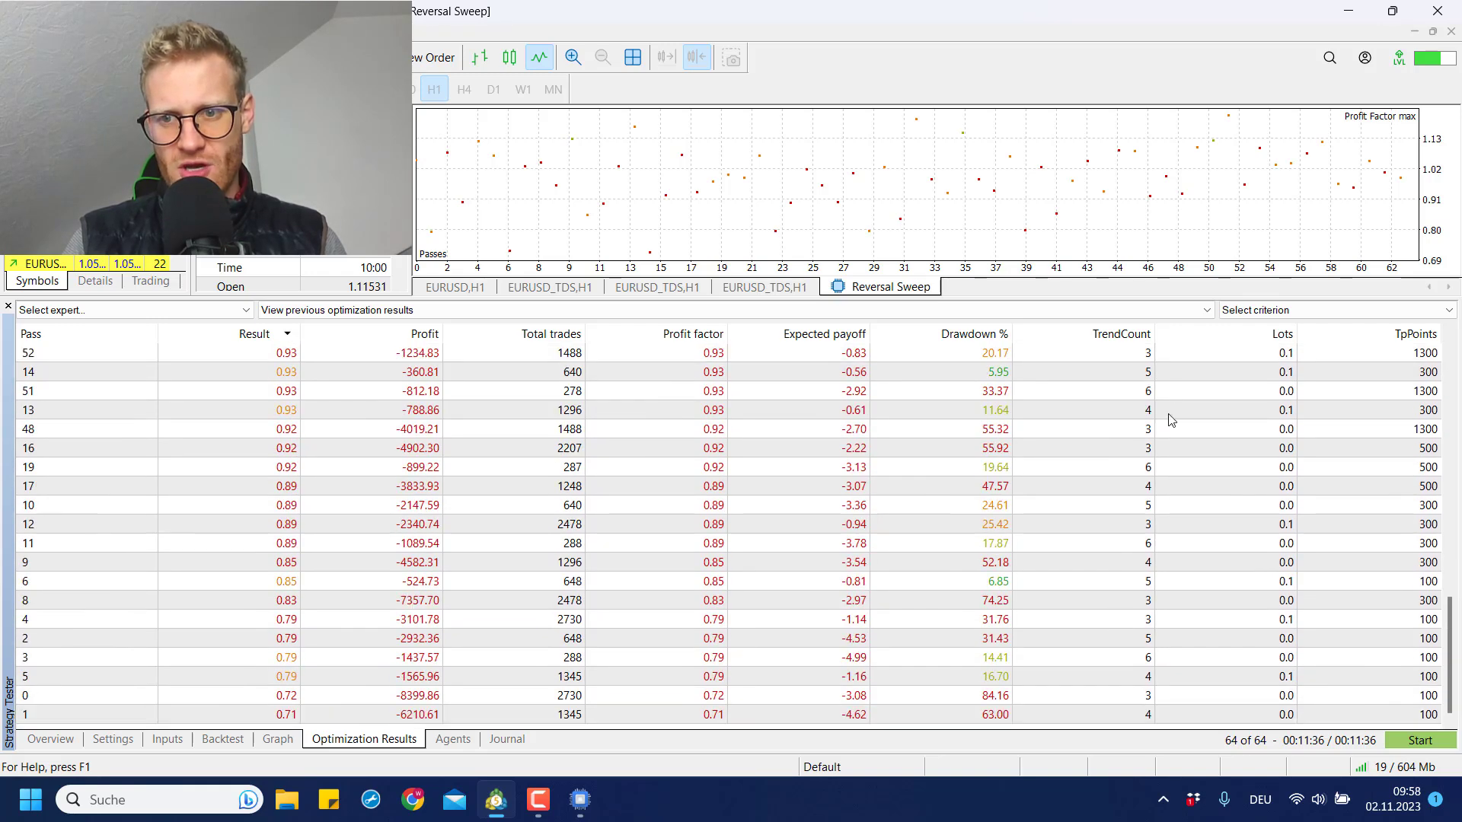
pyautogui.click(1135, 428)
pyautogui.click(1136, 455)
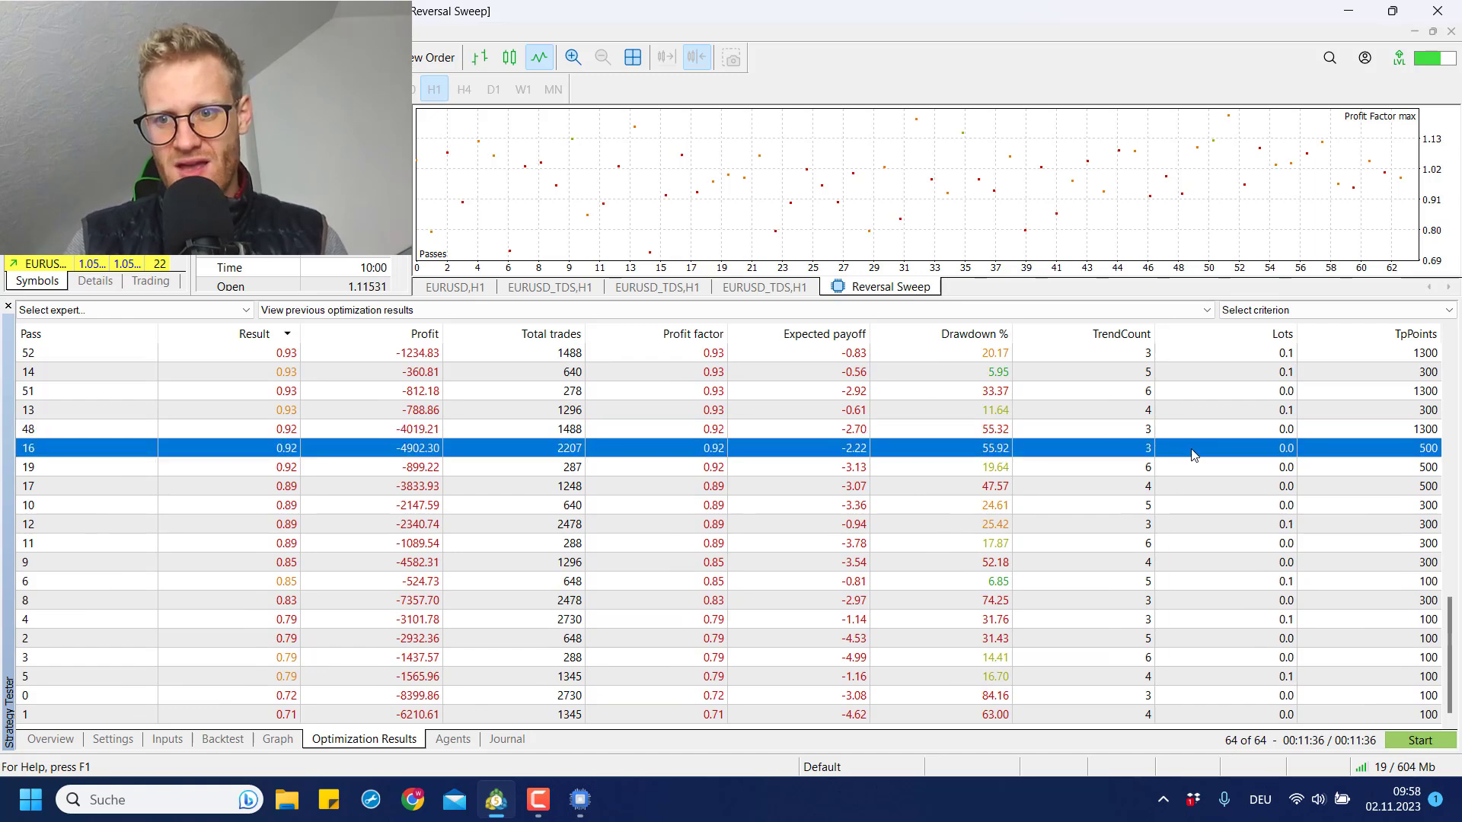
pyautogui.scroll(15, 1149, 548)
pyautogui.click(1110, 409)
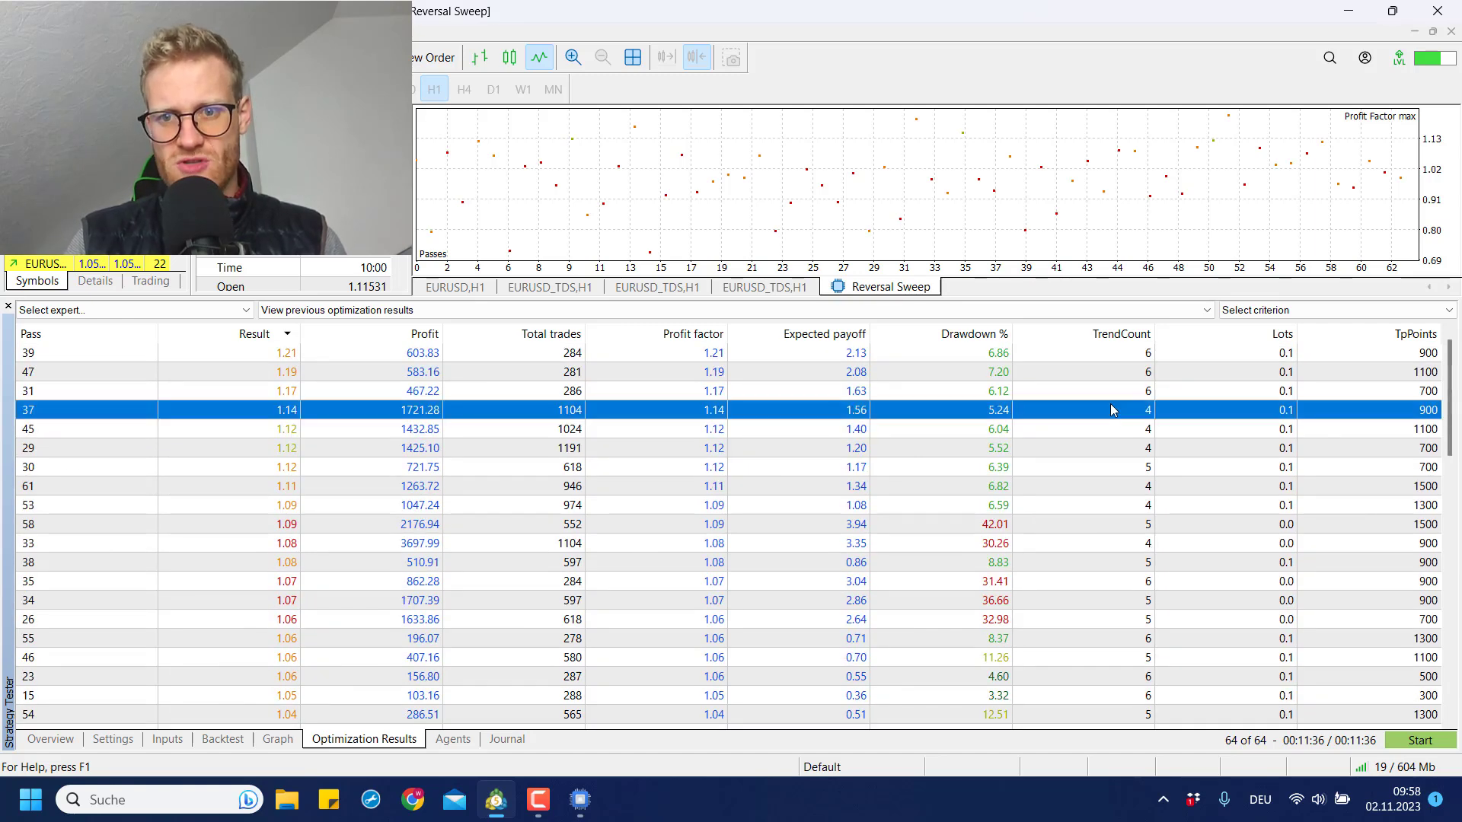
pyautogui.click(1091, 360)
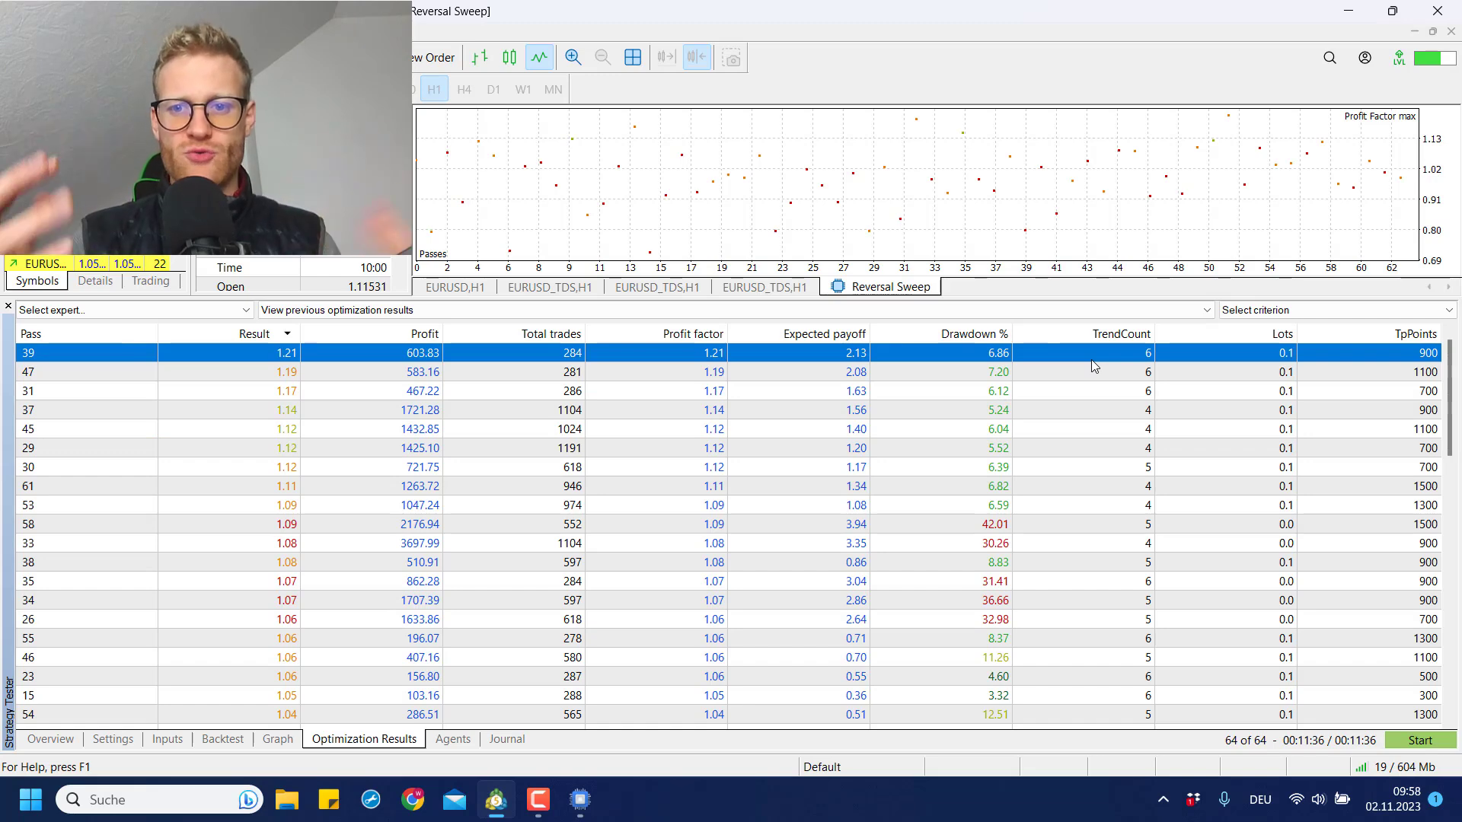
pyautogui.click(1135, 491)
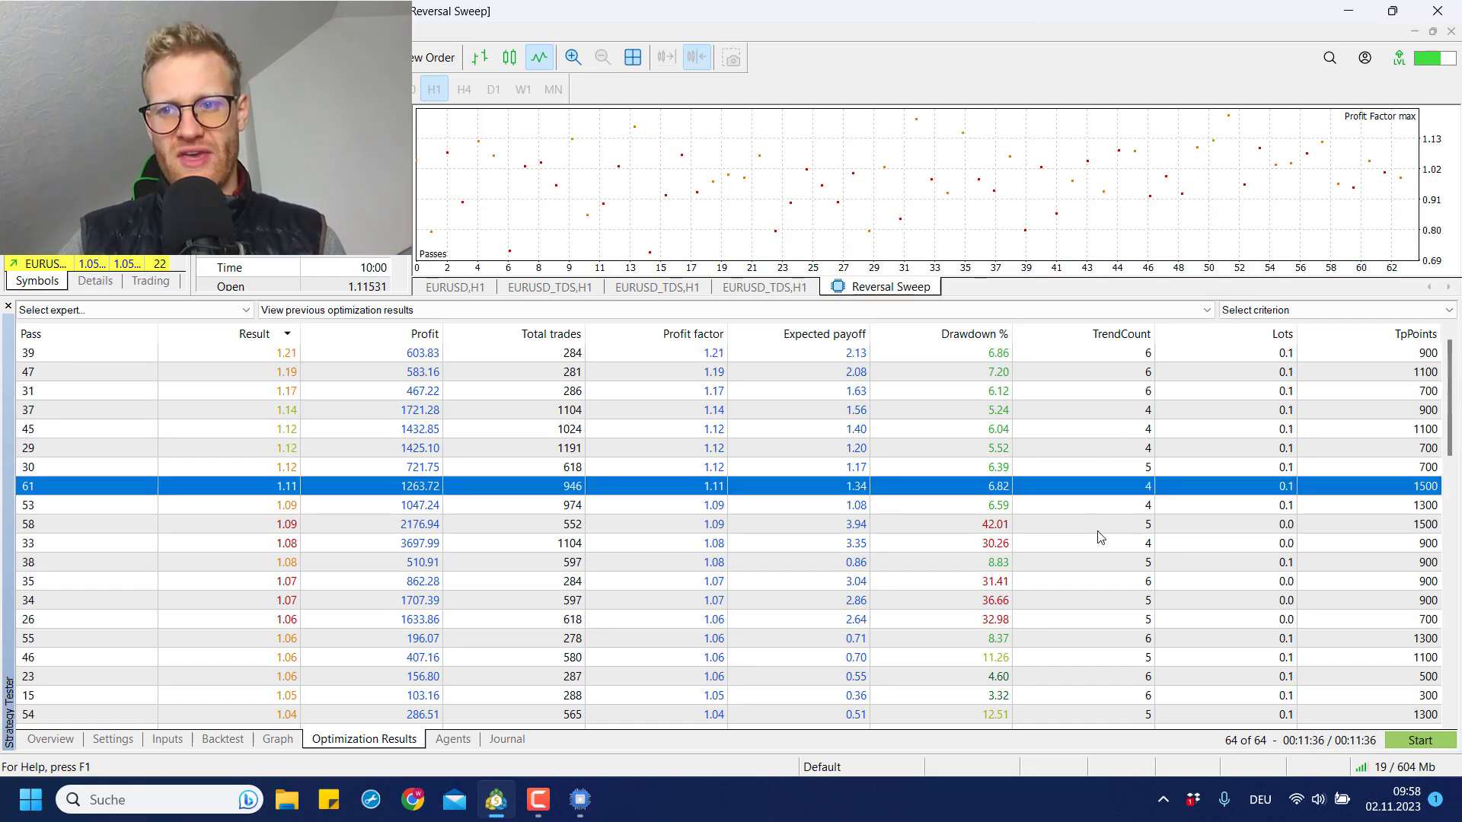
# Step: Compare the Lots values of the losing passes, such as 19 and 48, with those of the best-ranked passes, ending on pass 47
pyautogui.scroll(-15, 1247, 531)
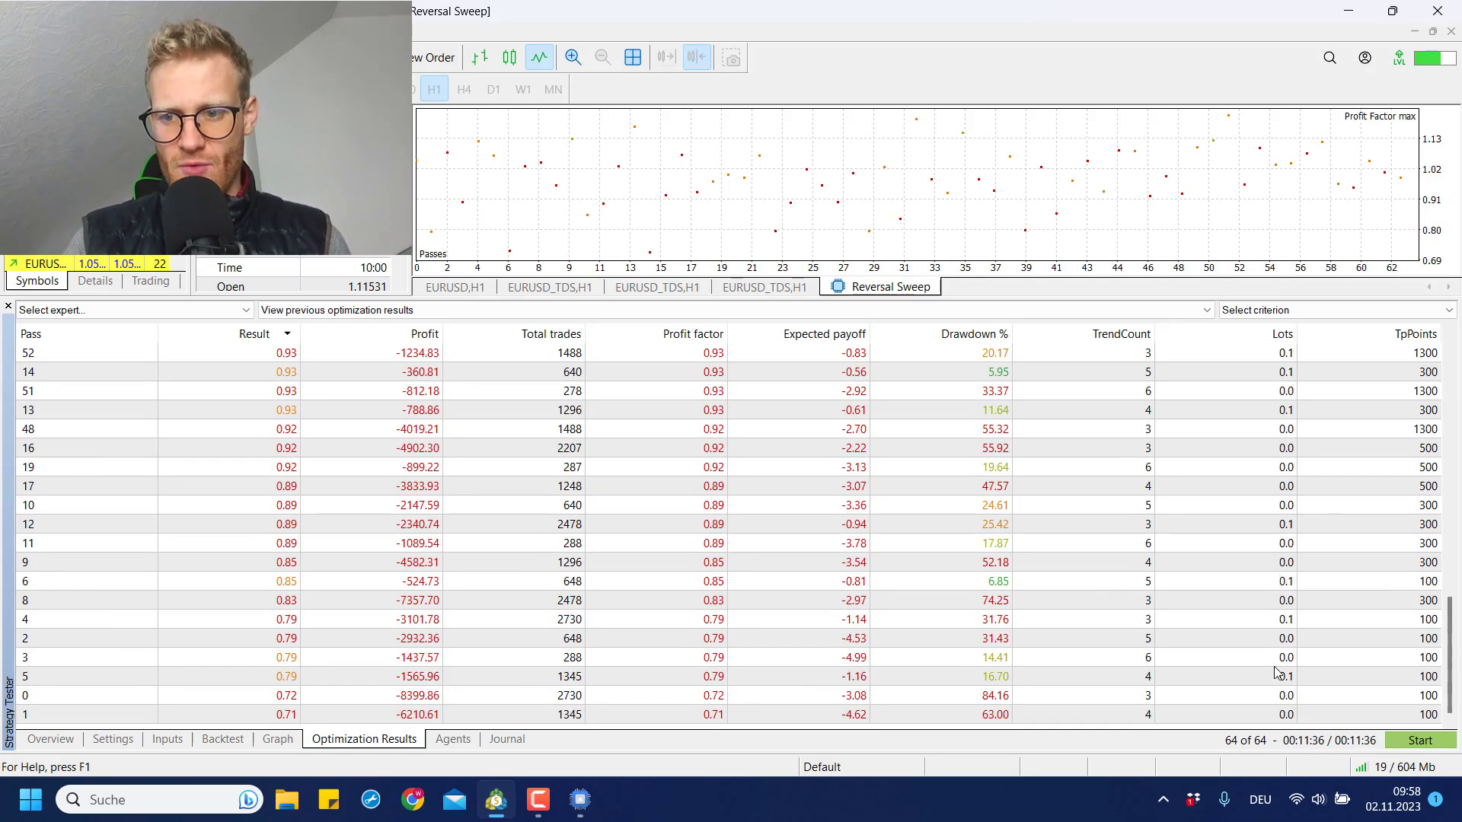
pyautogui.scroll(15, 1255, 667)
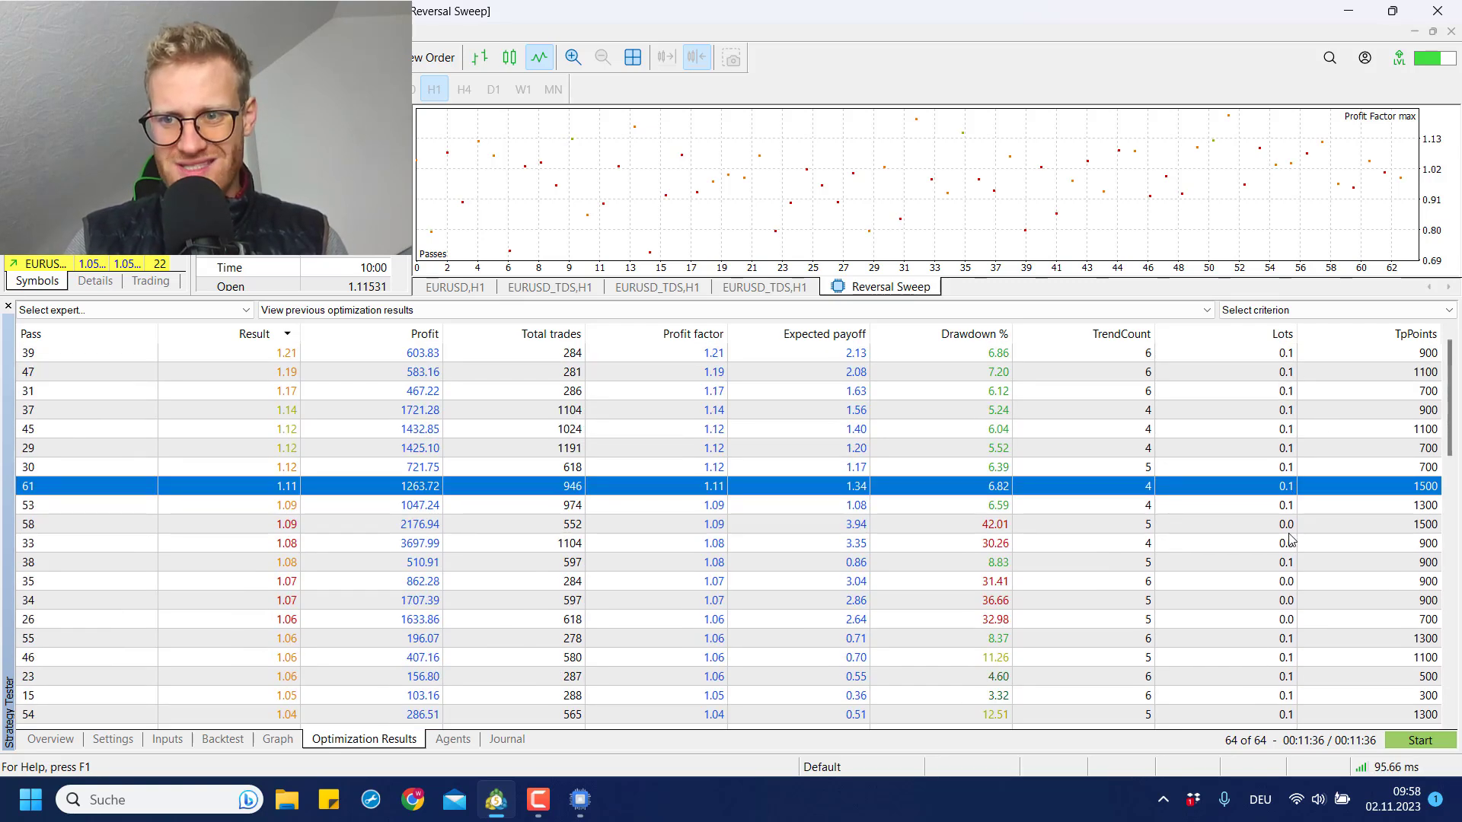
pyautogui.click(1294, 638)
pyautogui.scroll(-10, 1292, 643)
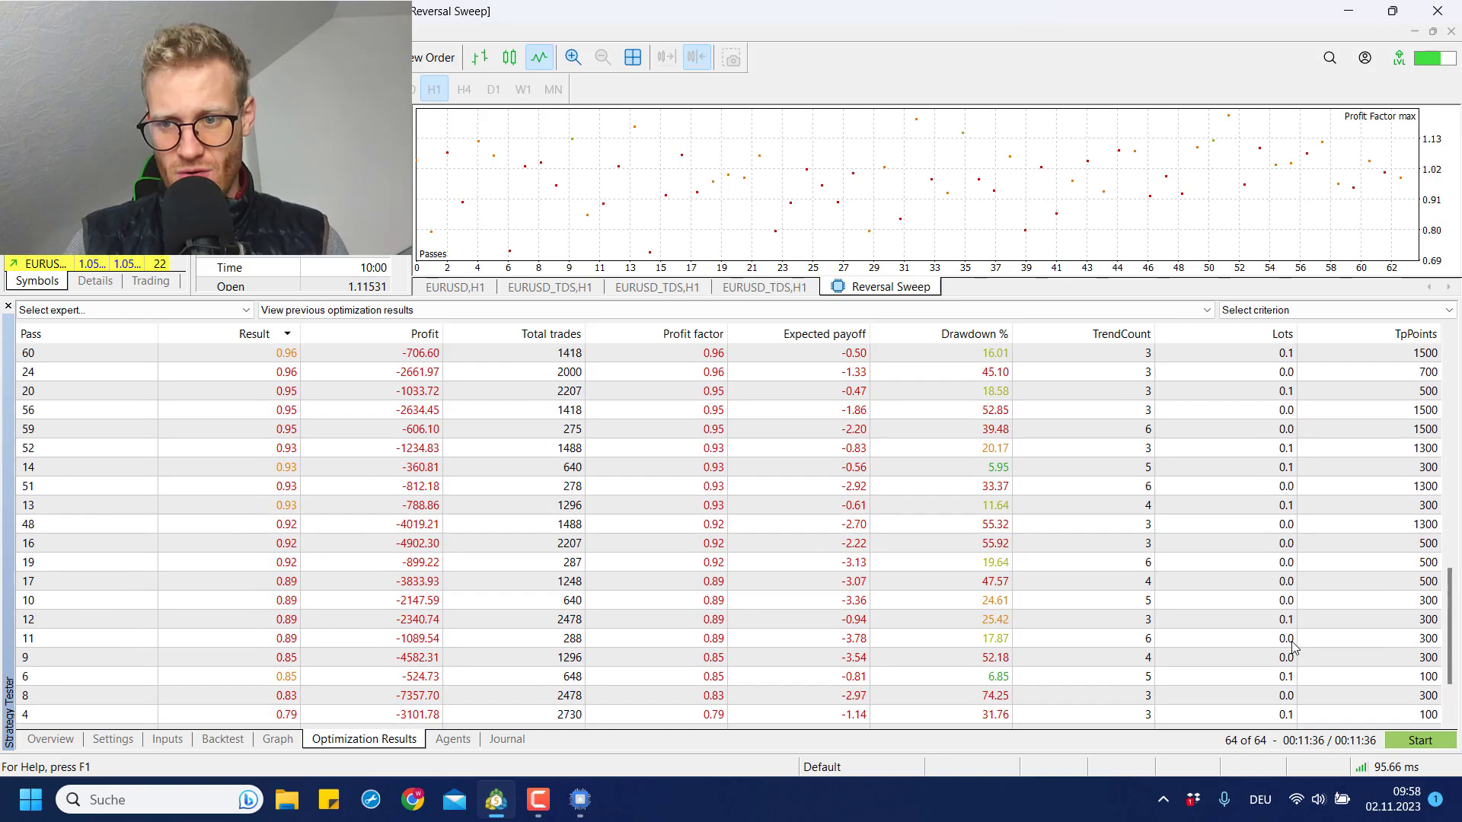
pyautogui.scroll(-2, 1294, 647)
pyautogui.click(1300, 657)
pyautogui.click(1294, 681)
pyautogui.click(1292, 478)
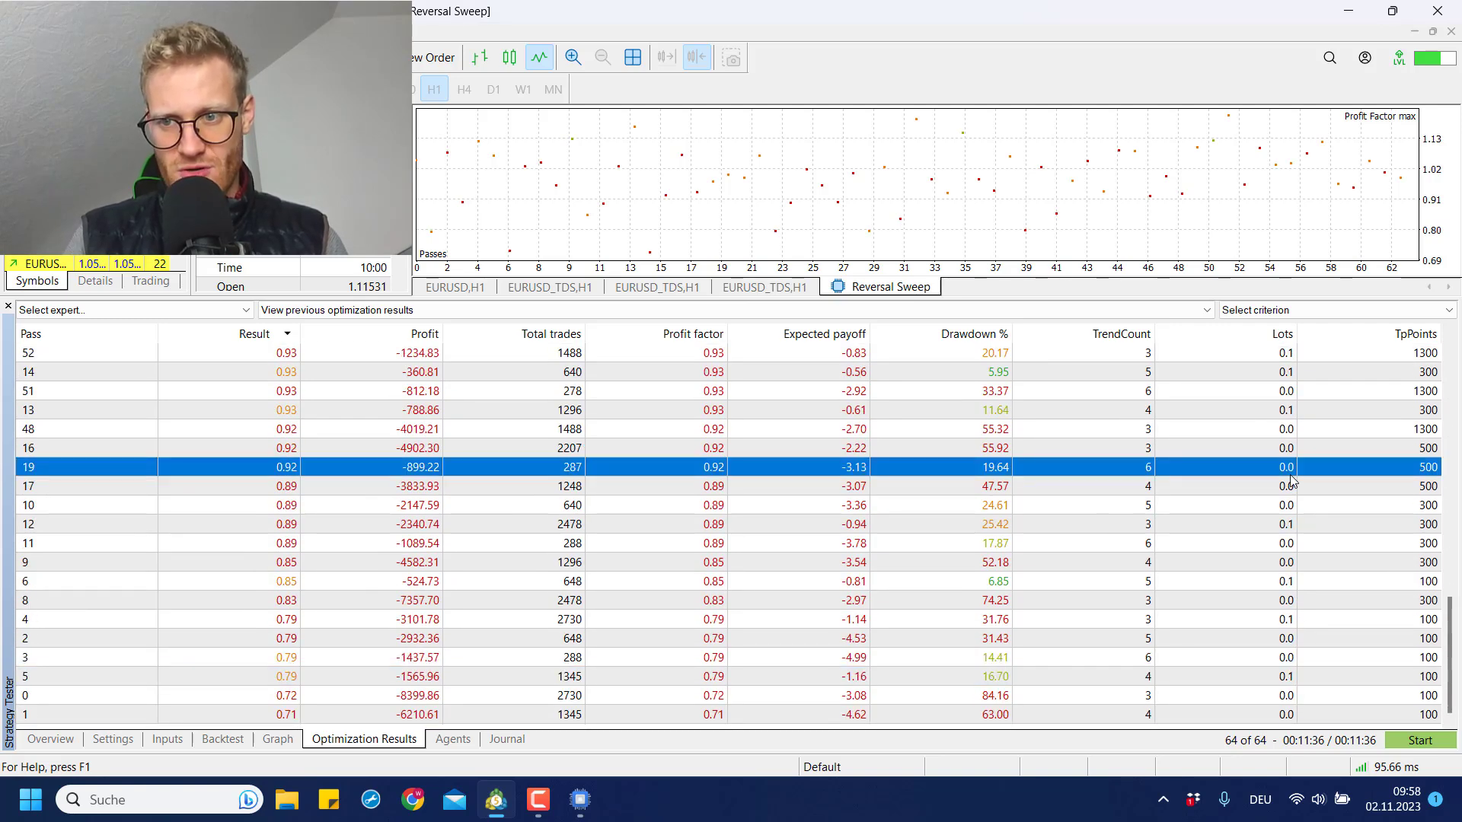
pyautogui.click(1225, 437)
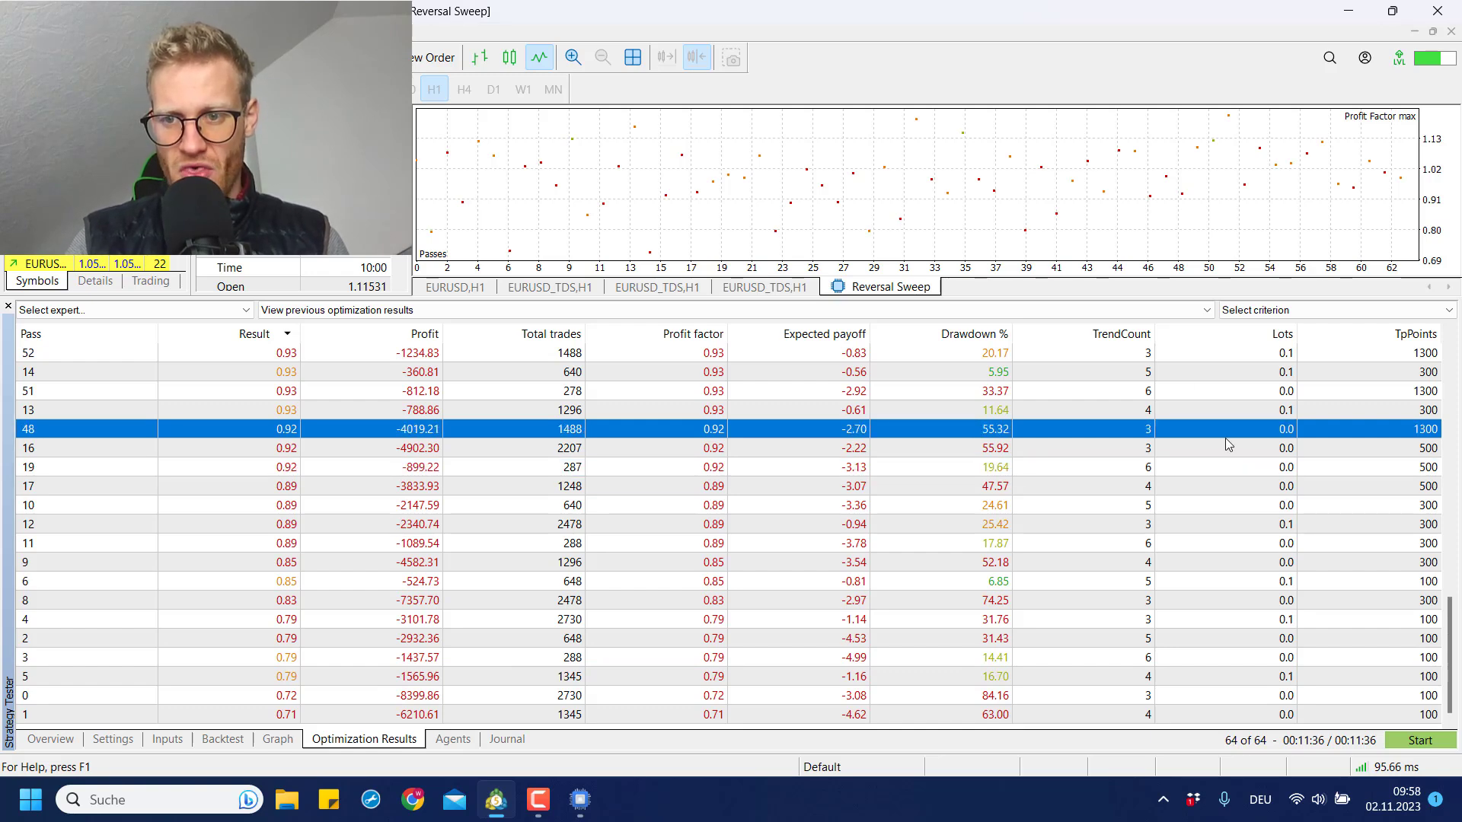
pyautogui.scroll(15, 1225, 437)
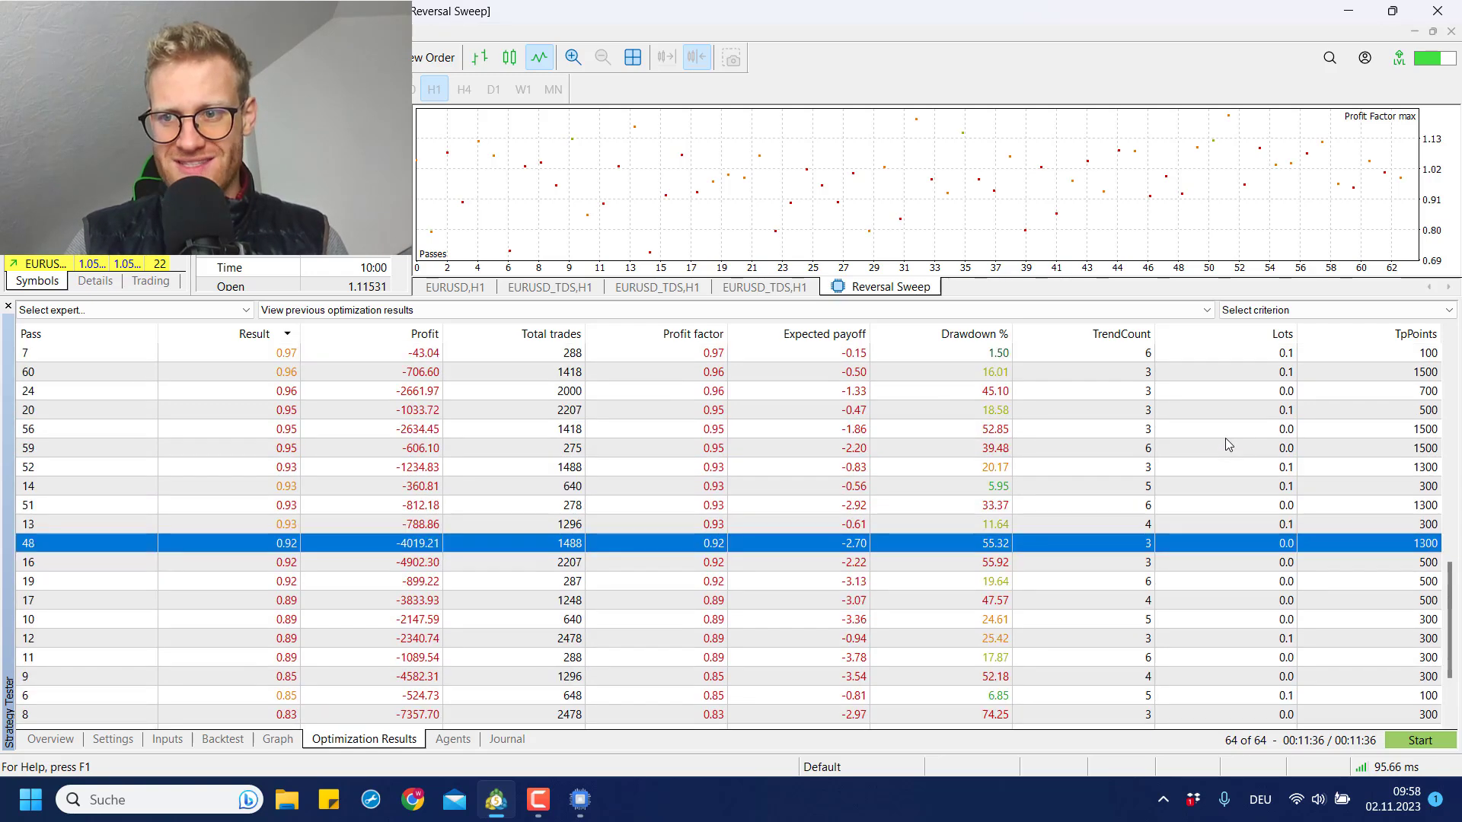
pyautogui.click(1173, 380)
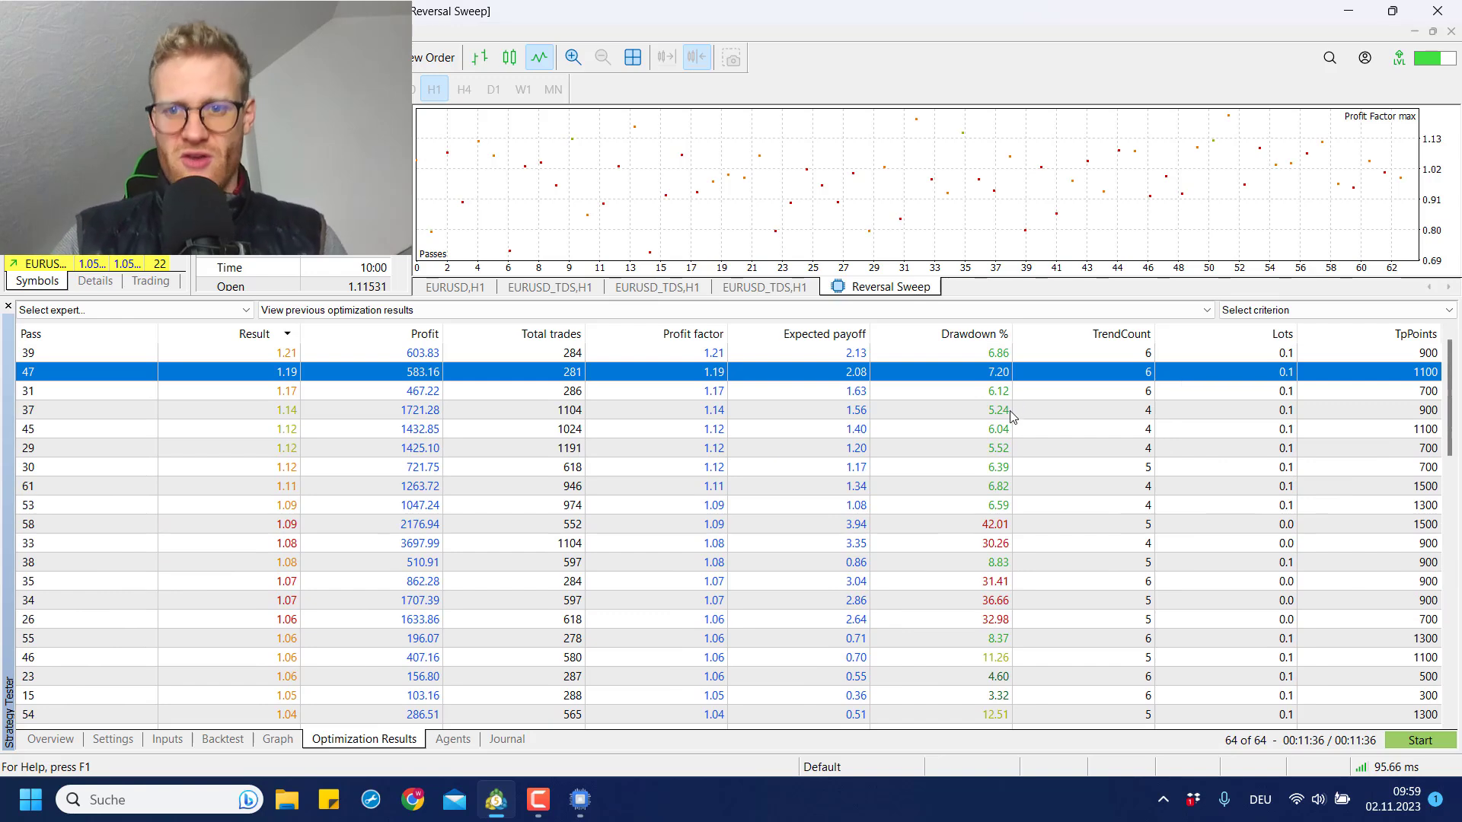
# Step: Exclude the Lots input from the optimization
pyautogui.click(168, 739)
pyautogui.click(25, 391)
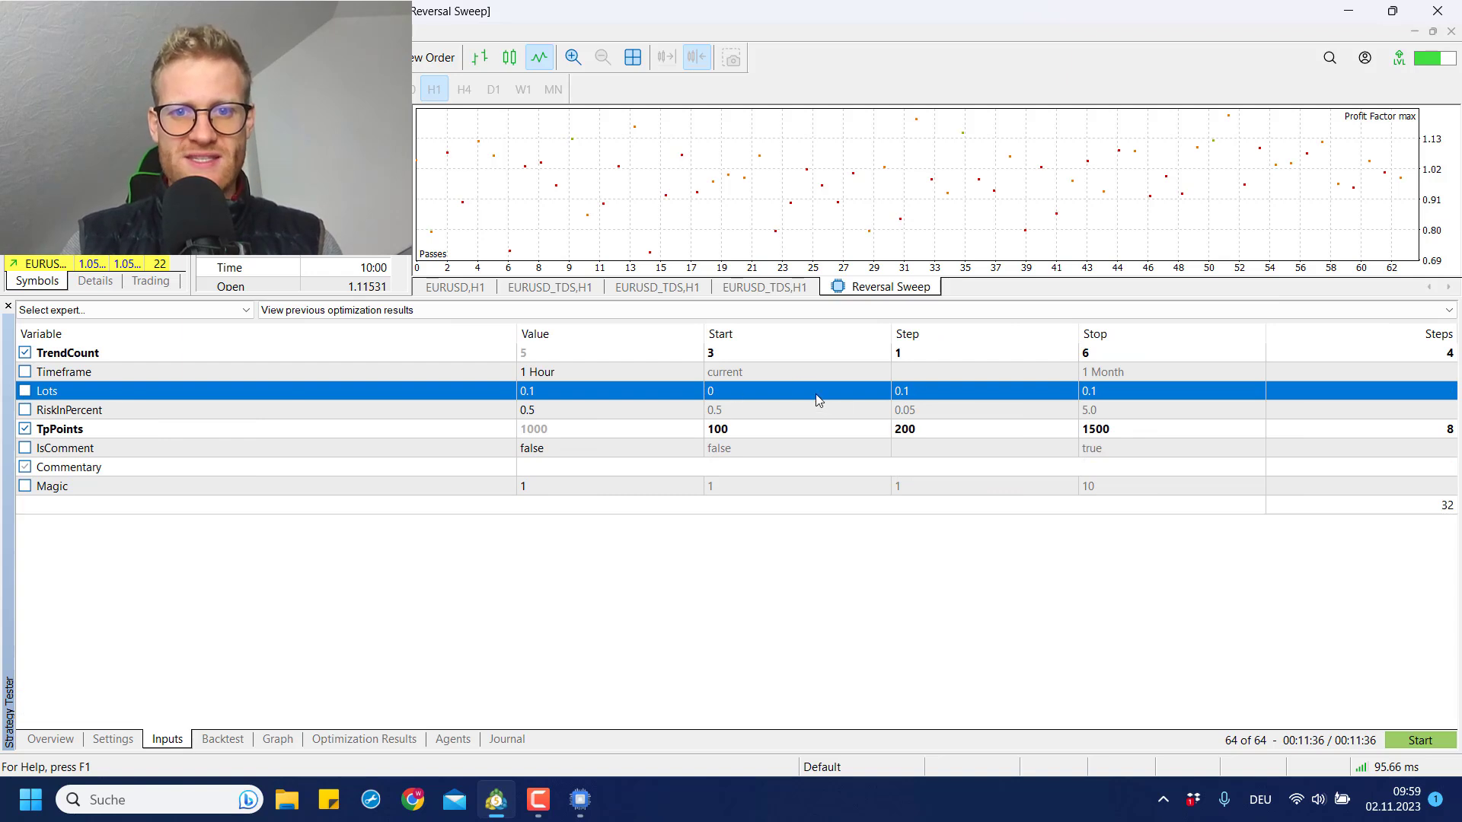
pyautogui.click(576, 415)
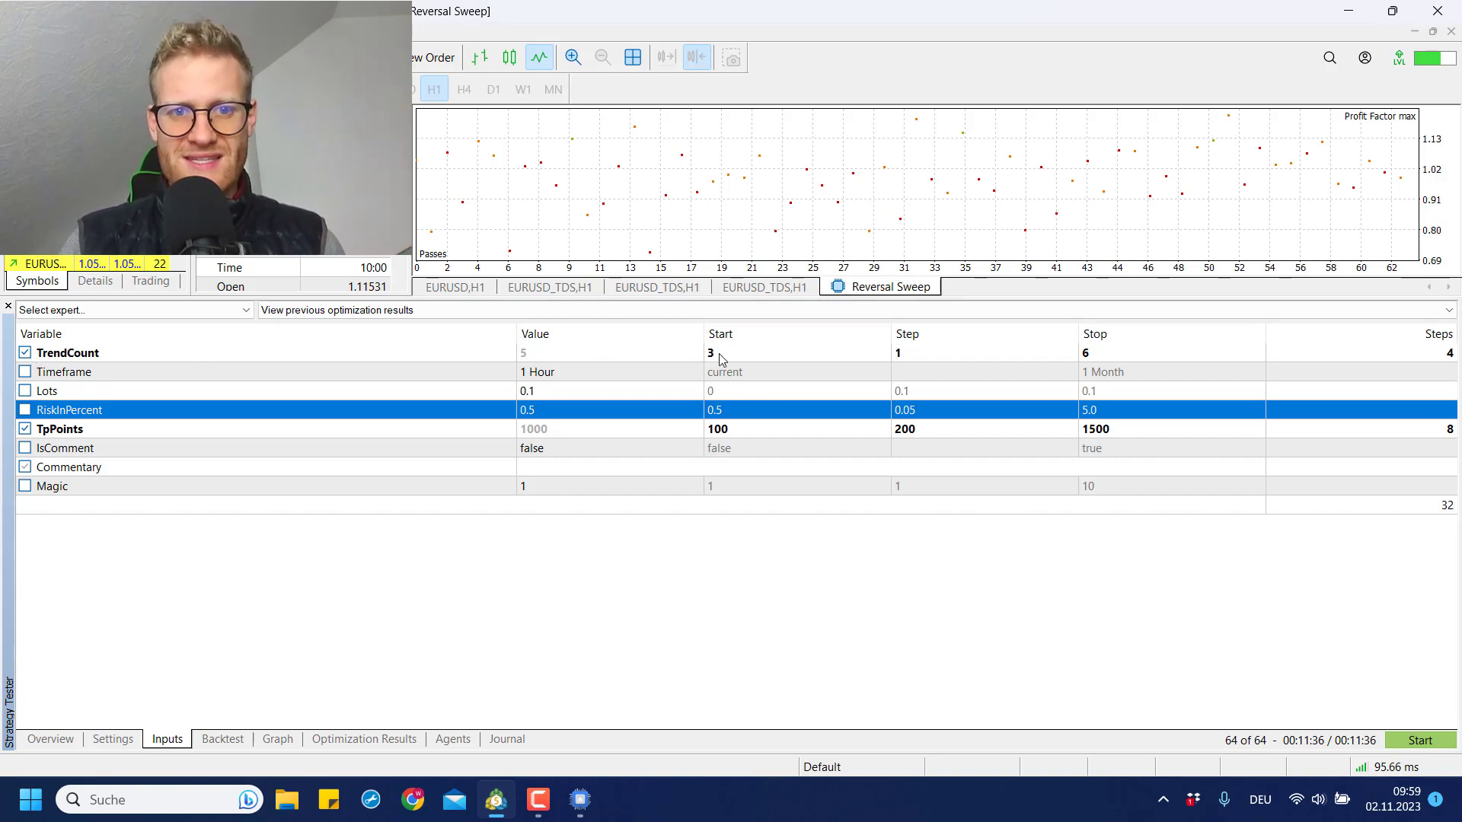
# Step: Go back to the optimization results and examine the inputs of the highest-ranked passes, from pass 30 up to pass 39, ending on pass 45
pyautogui.click(327, 740)
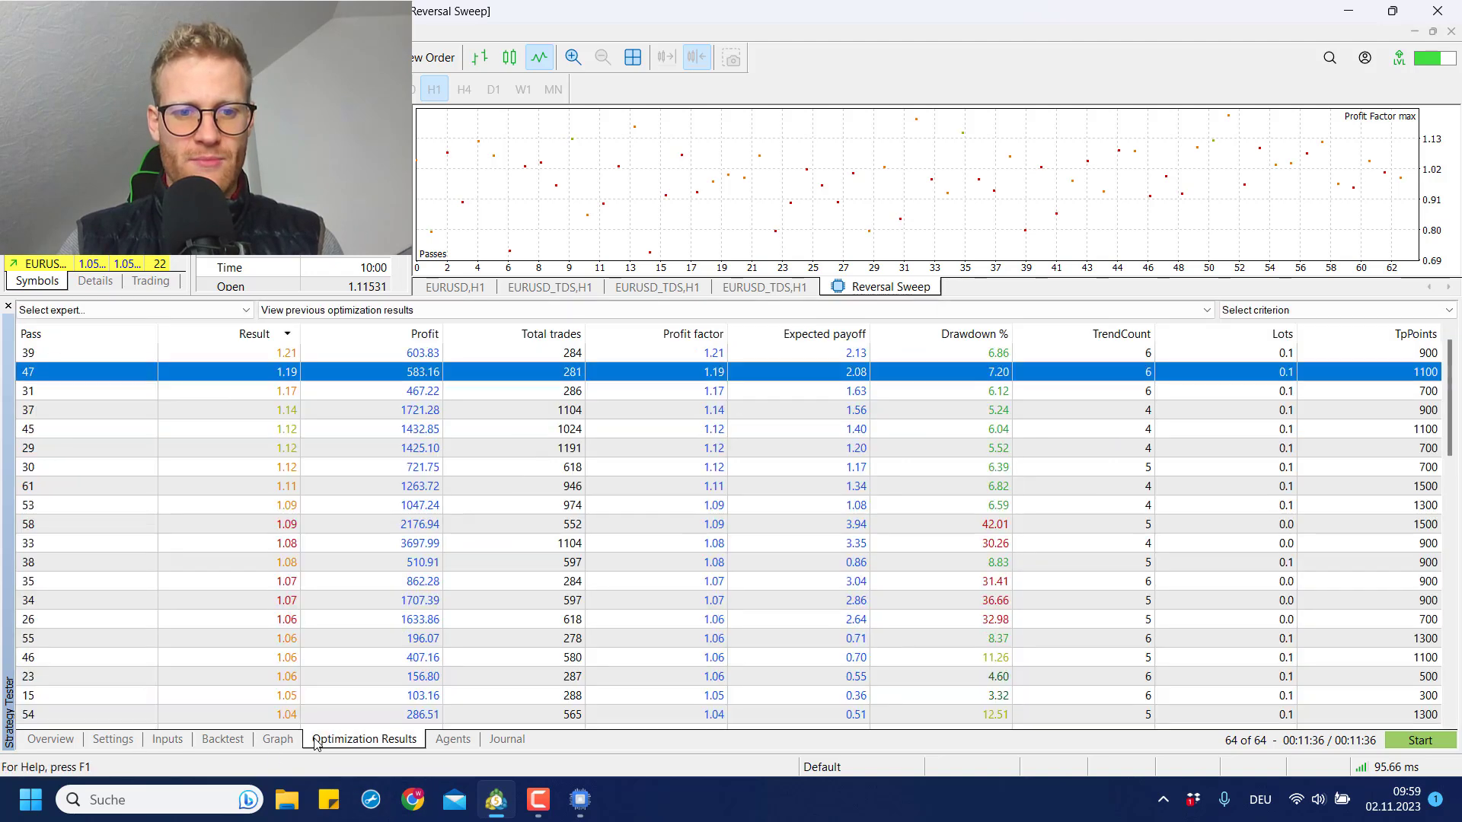
pyautogui.click(1139, 467)
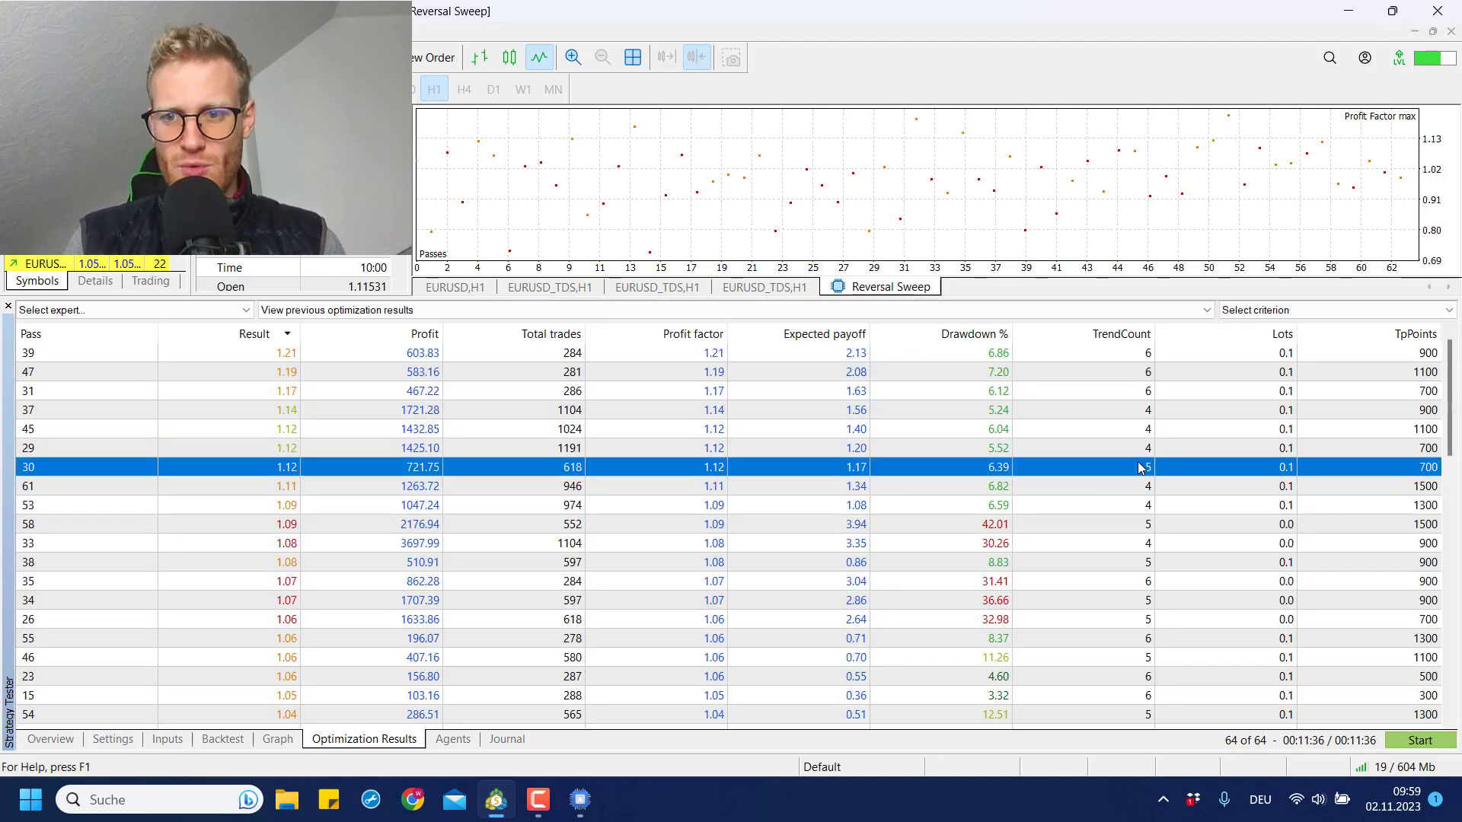
pyautogui.click(1072, 427)
pyautogui.press('Up')
pyautogui.press('Up')
pyautogui.press('Up')
pyautogui.press('Up')
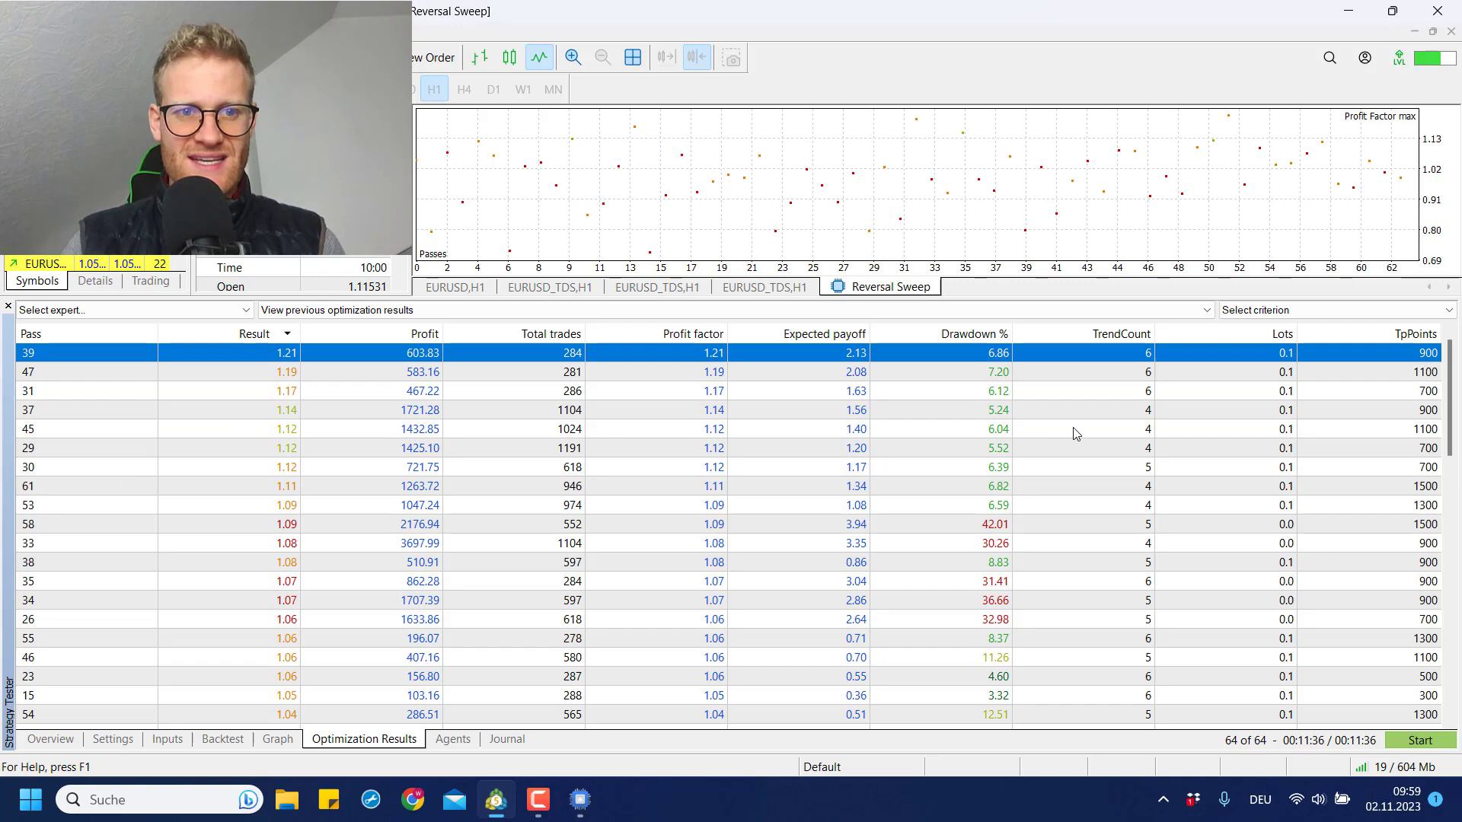
pyautogui.press('Down')
pyautogui.press('Down')
pyautogui.press('Down')
pyautogui.press('Up')
pyautogui.press('Up')
pyautogui.press('Up')
pyautogui.press('Down')
pyautogui.press('Down')
pyautogui.click(1074, 429)
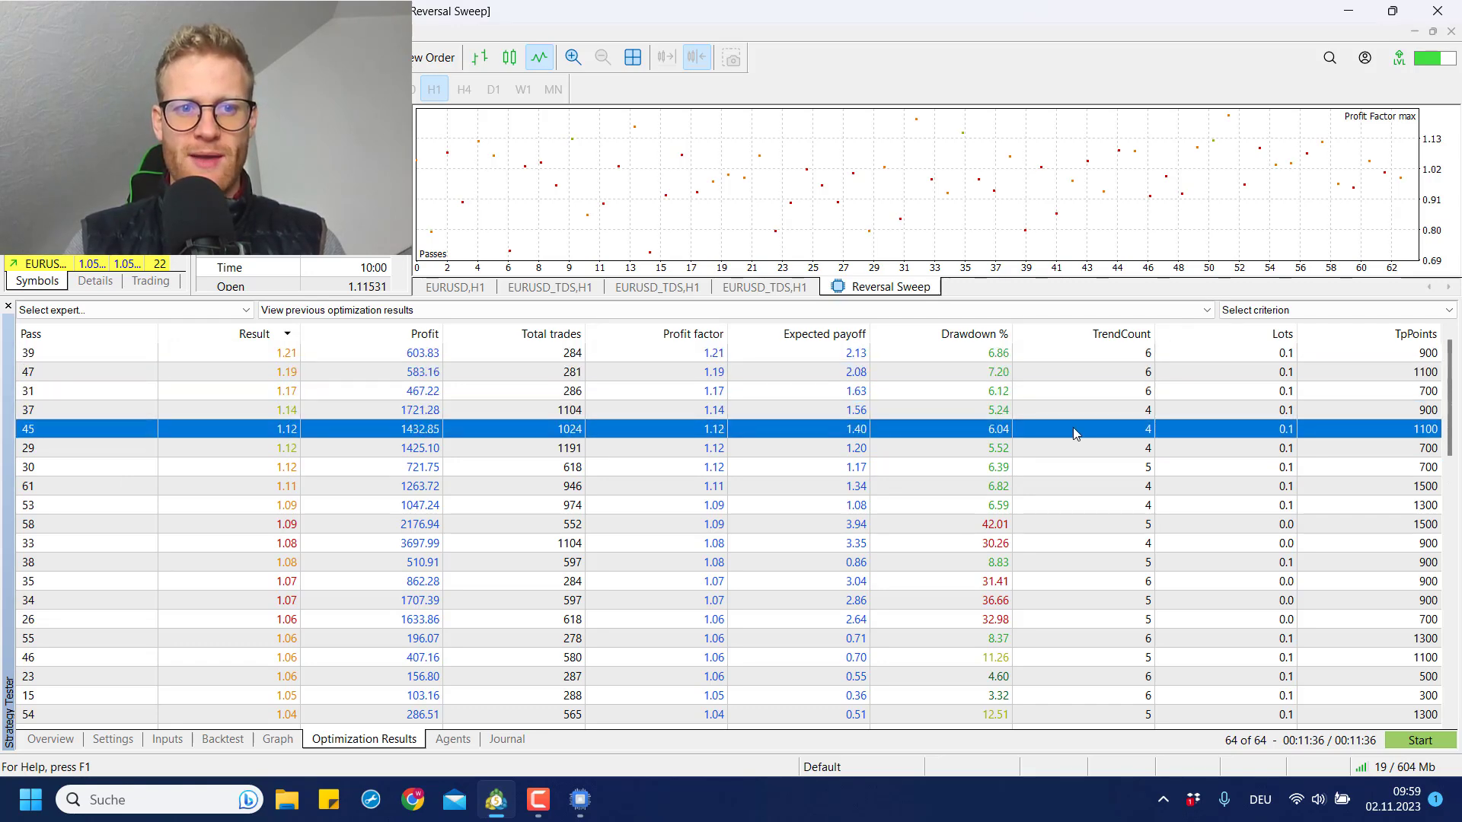
# Step: Exclude TrendCount and TpPoints from the optimization and set the fixed TrendCount value to 6
pyautogui.click(175, 744)
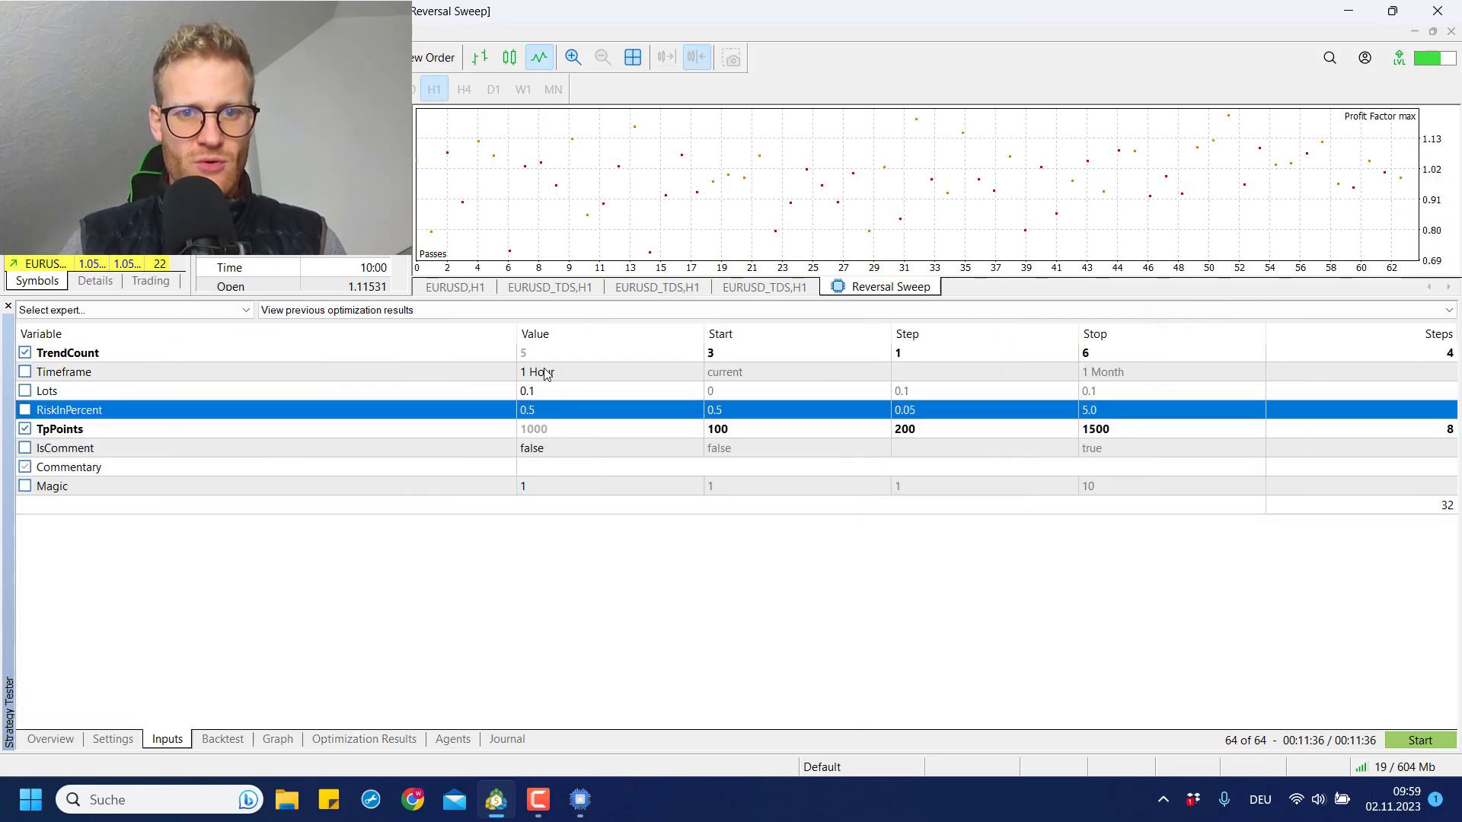
pyautogui.click(25, 352)
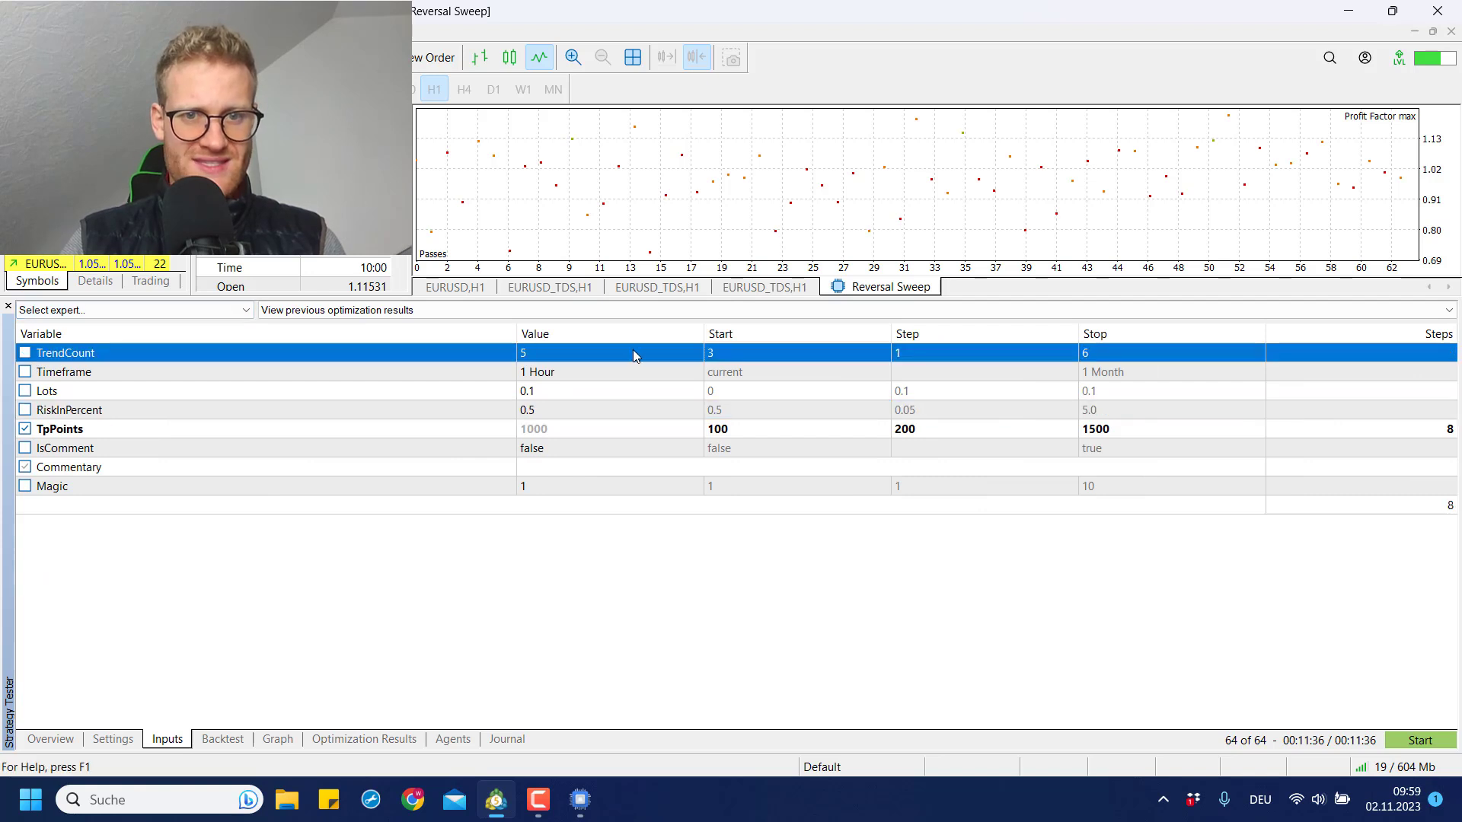
pyautogui.click(589, 354)
pyautogui.write('6')
pyautogui.click(555, 435)
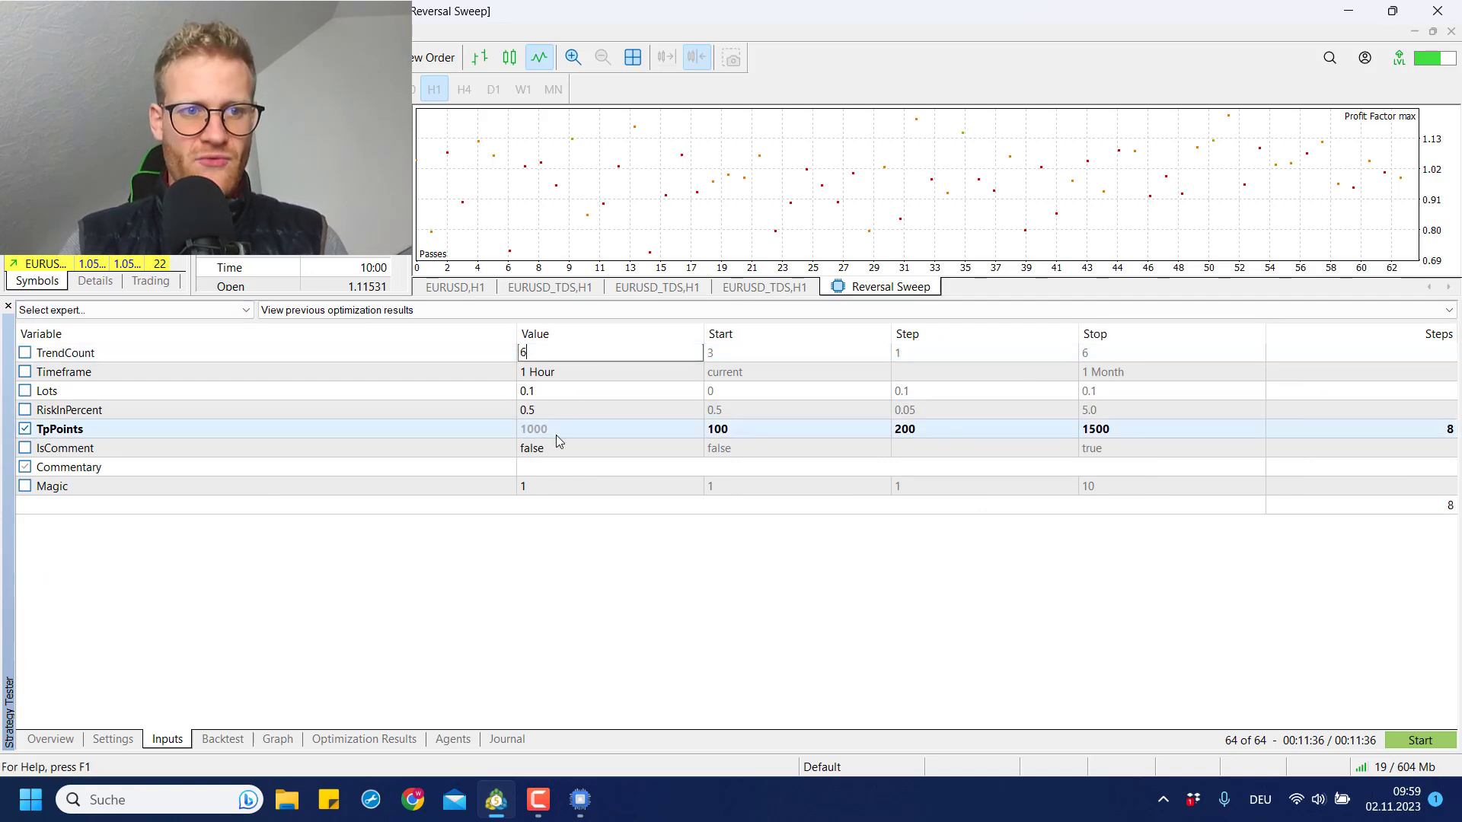
pyautogui.click(25, 430)
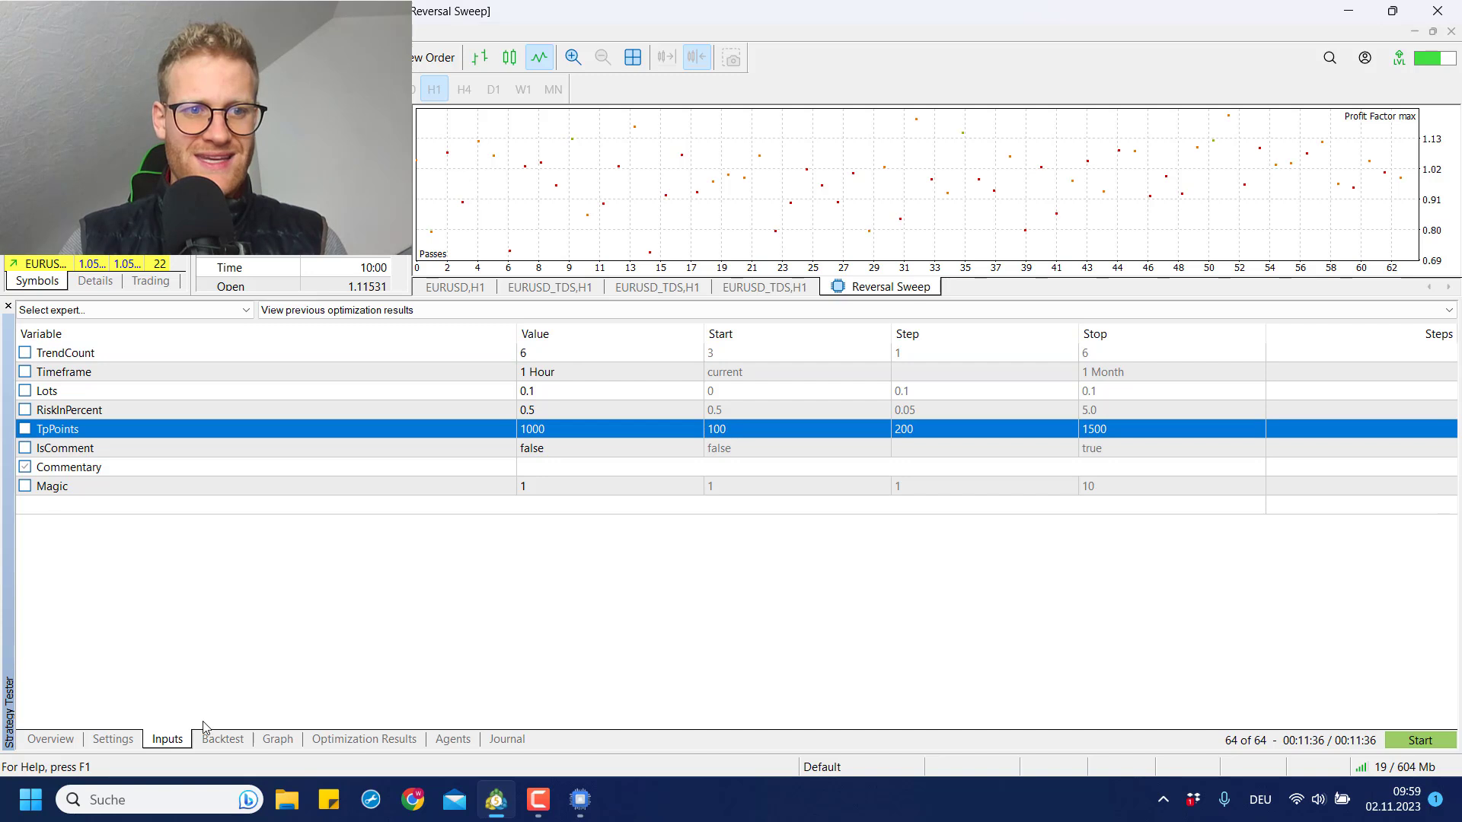
# Step: Check the TpPoints of the two best passes, 39 and 47, against the fixed TpPoints value in the expert's inputs
pyautogui.click(366, 739)
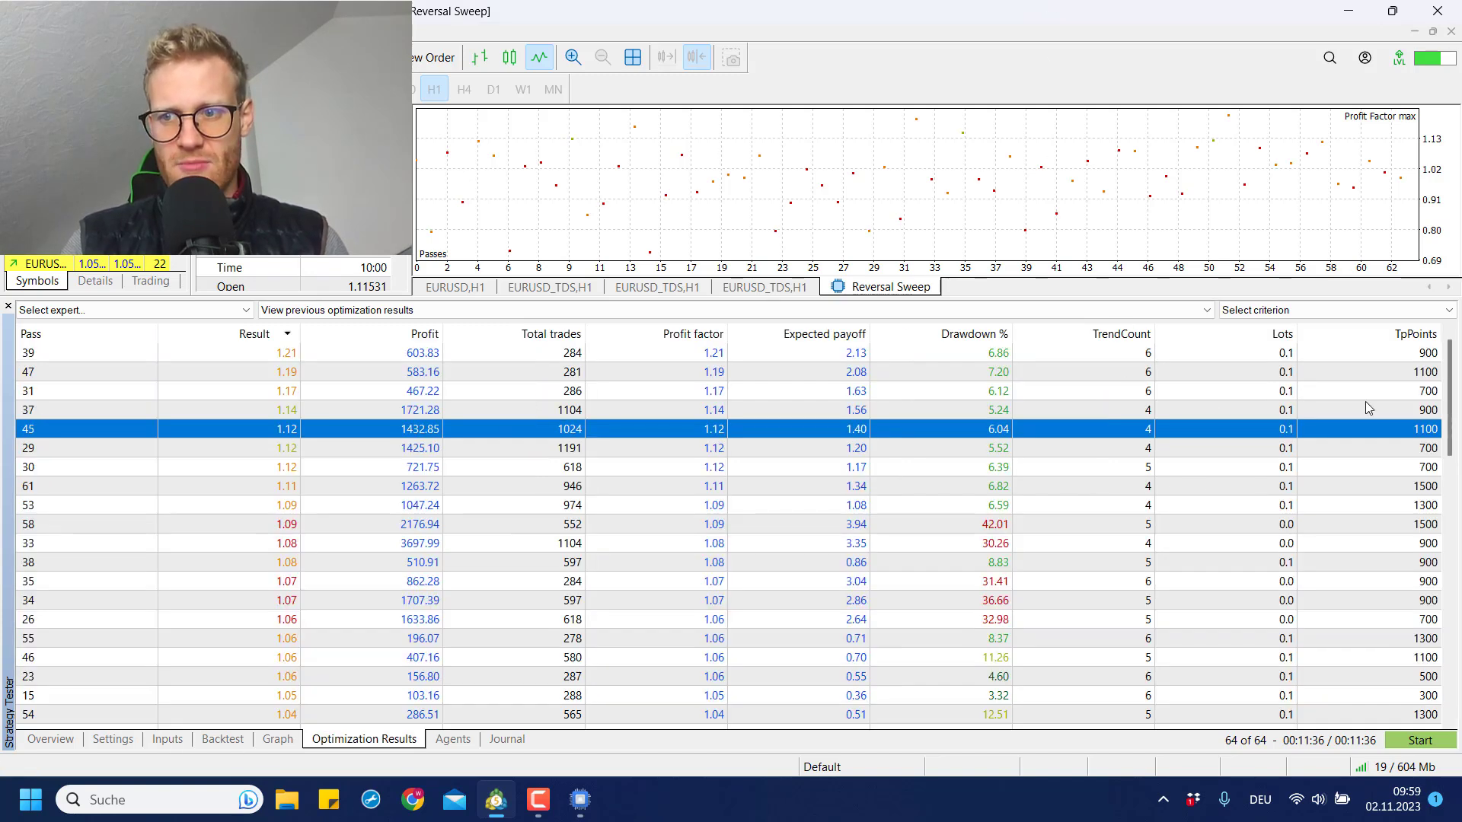
pyautogui.click(1407, 358)
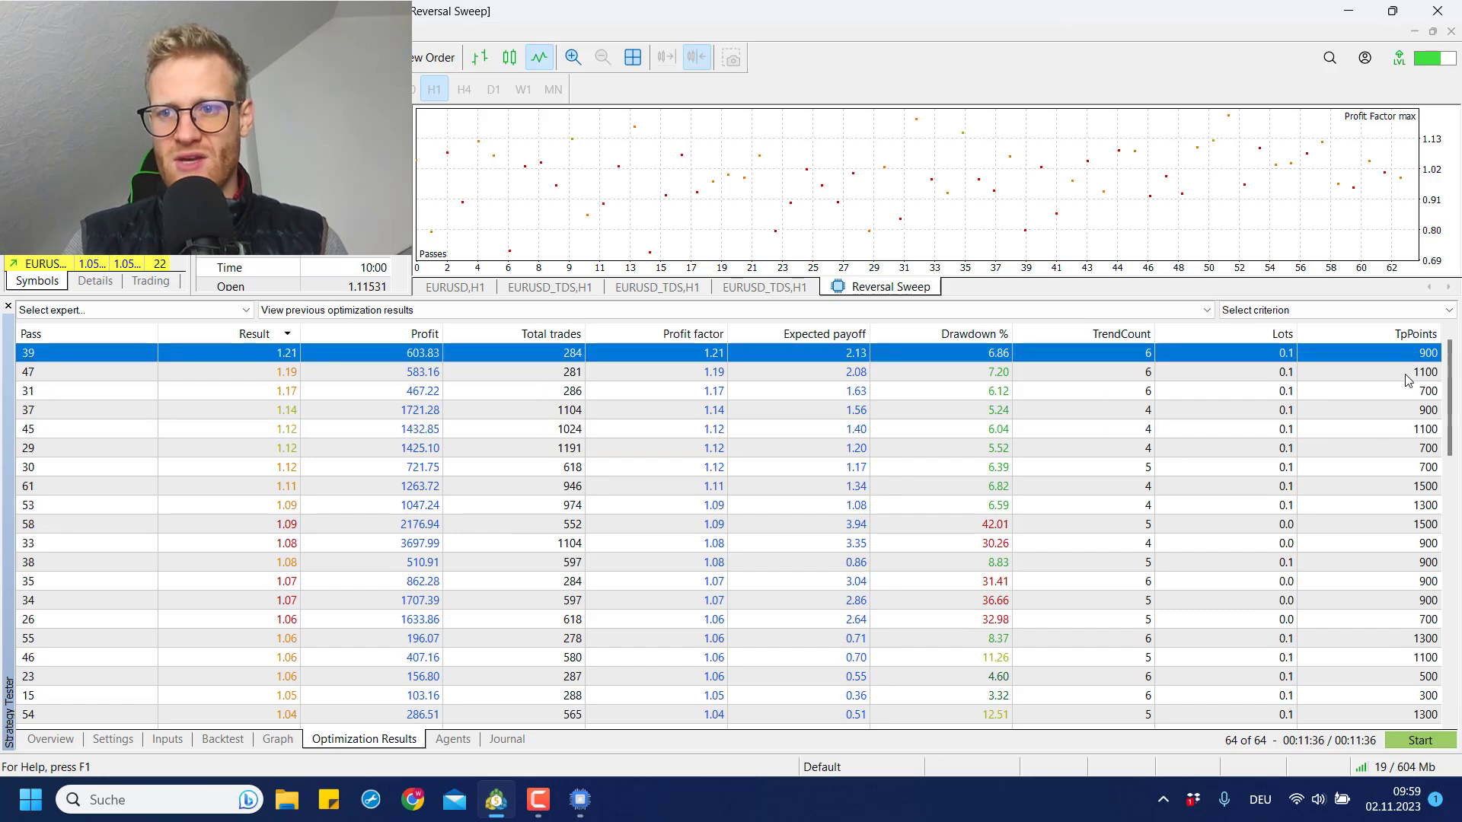
pyautogui.click(1409, 373)
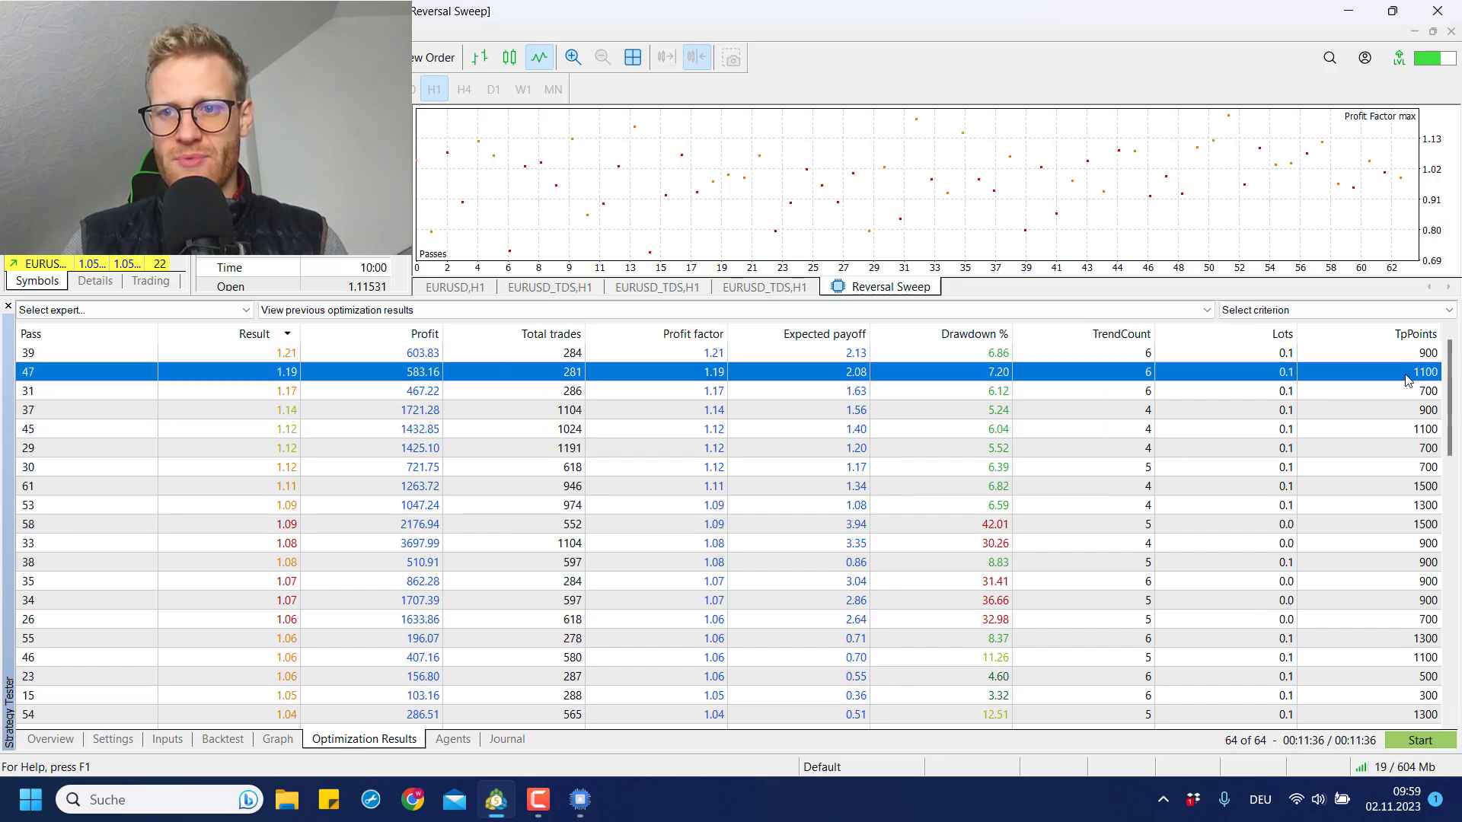
pyautogui.click(169, 739)
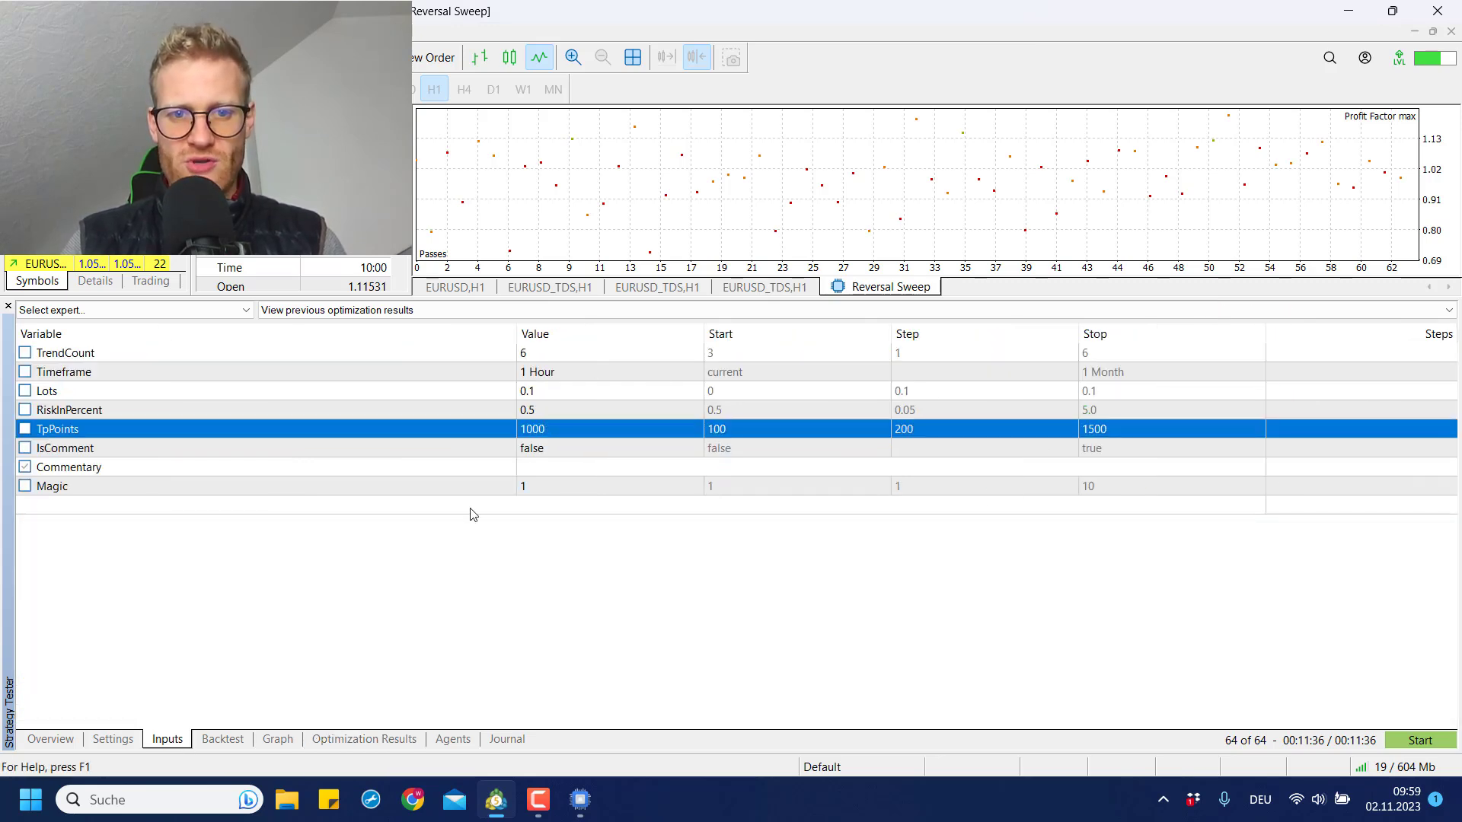
pyautogui.click(355, 737)
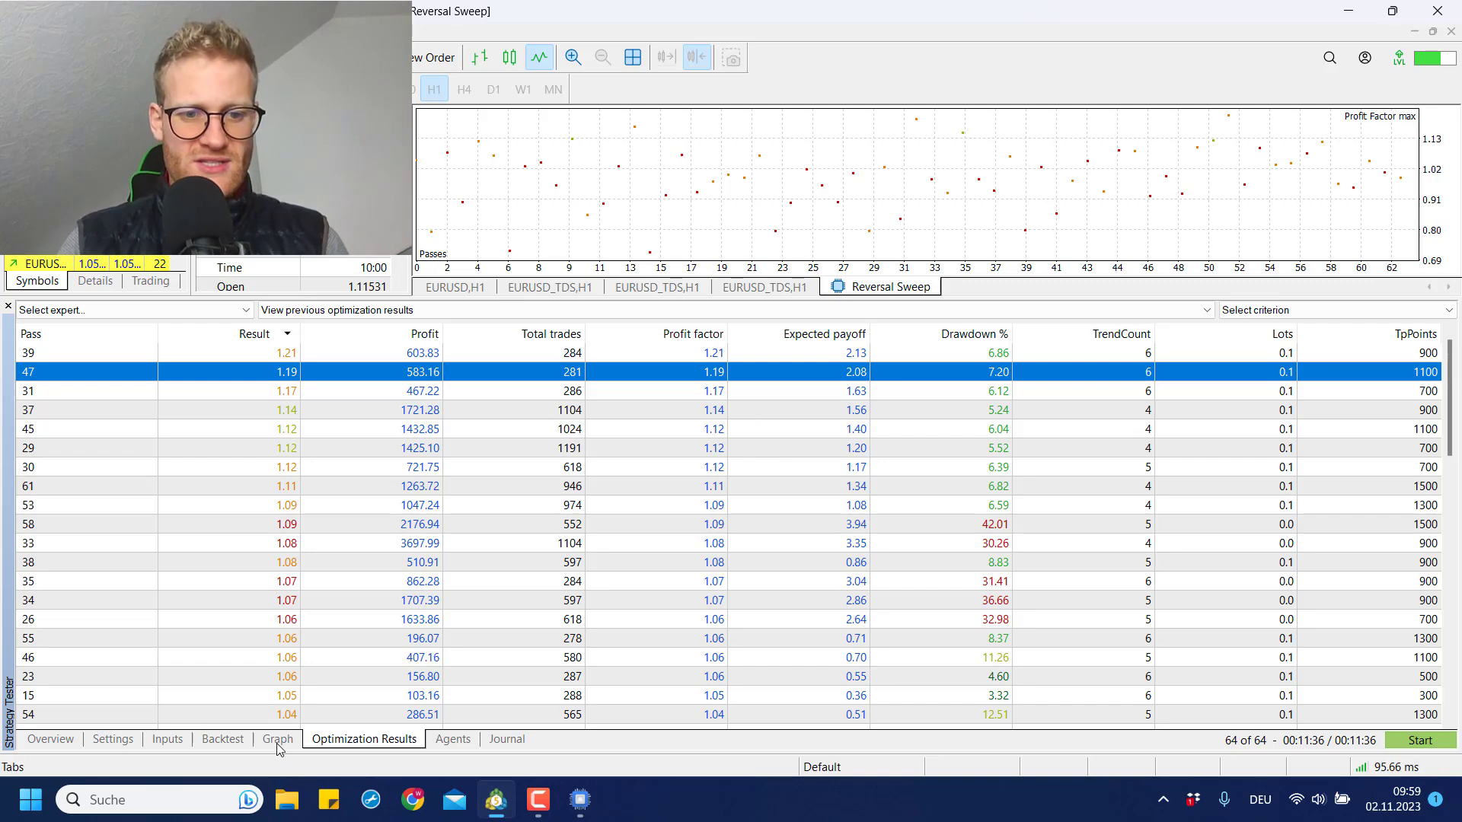
# Step: Review the balance and equity graph and the backtest statistics of the single test, then return to the expert's inputs
pyautogui.click(276, 742)
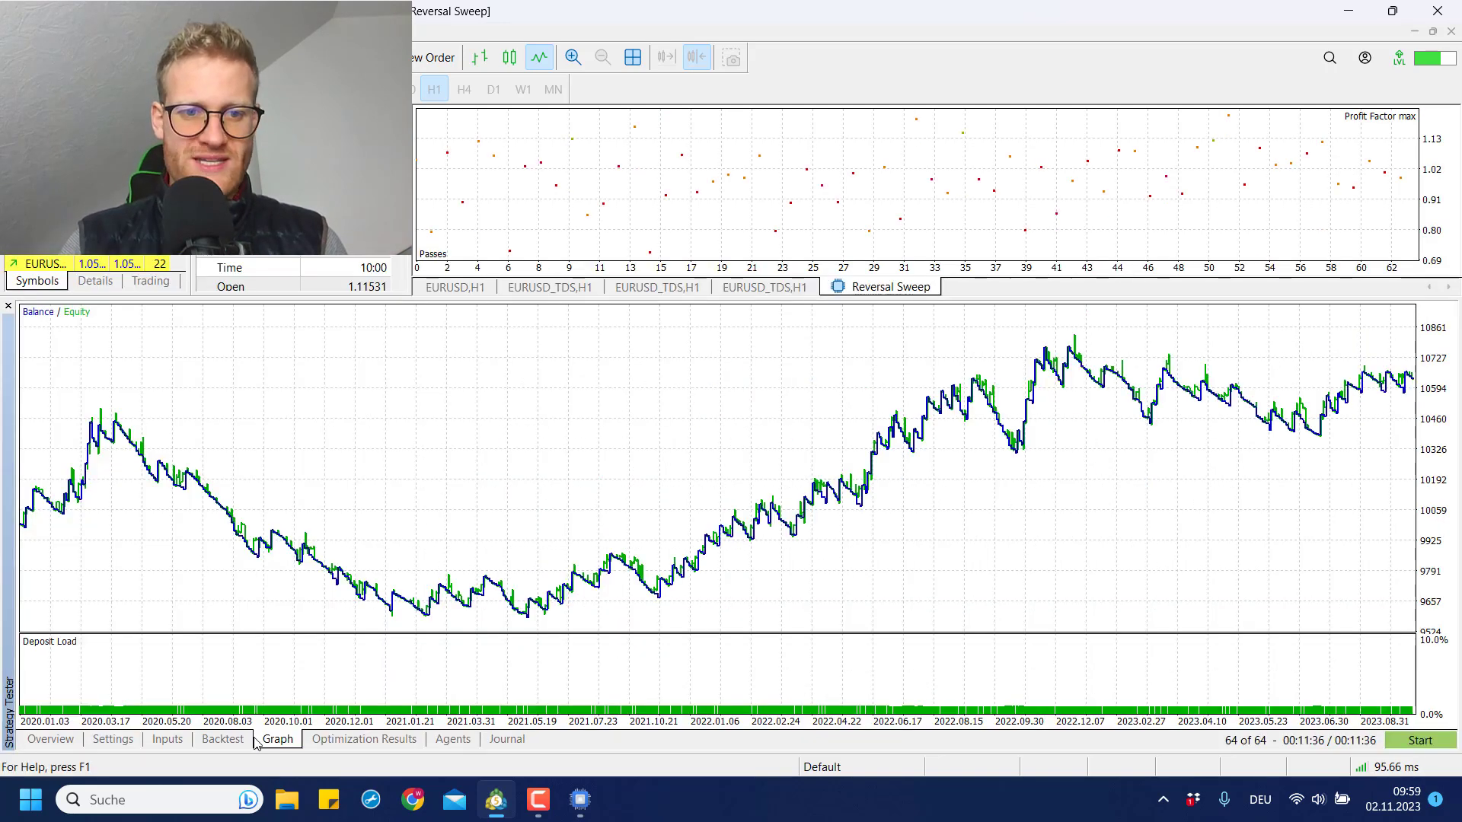
pyautogui.click(226, 735)
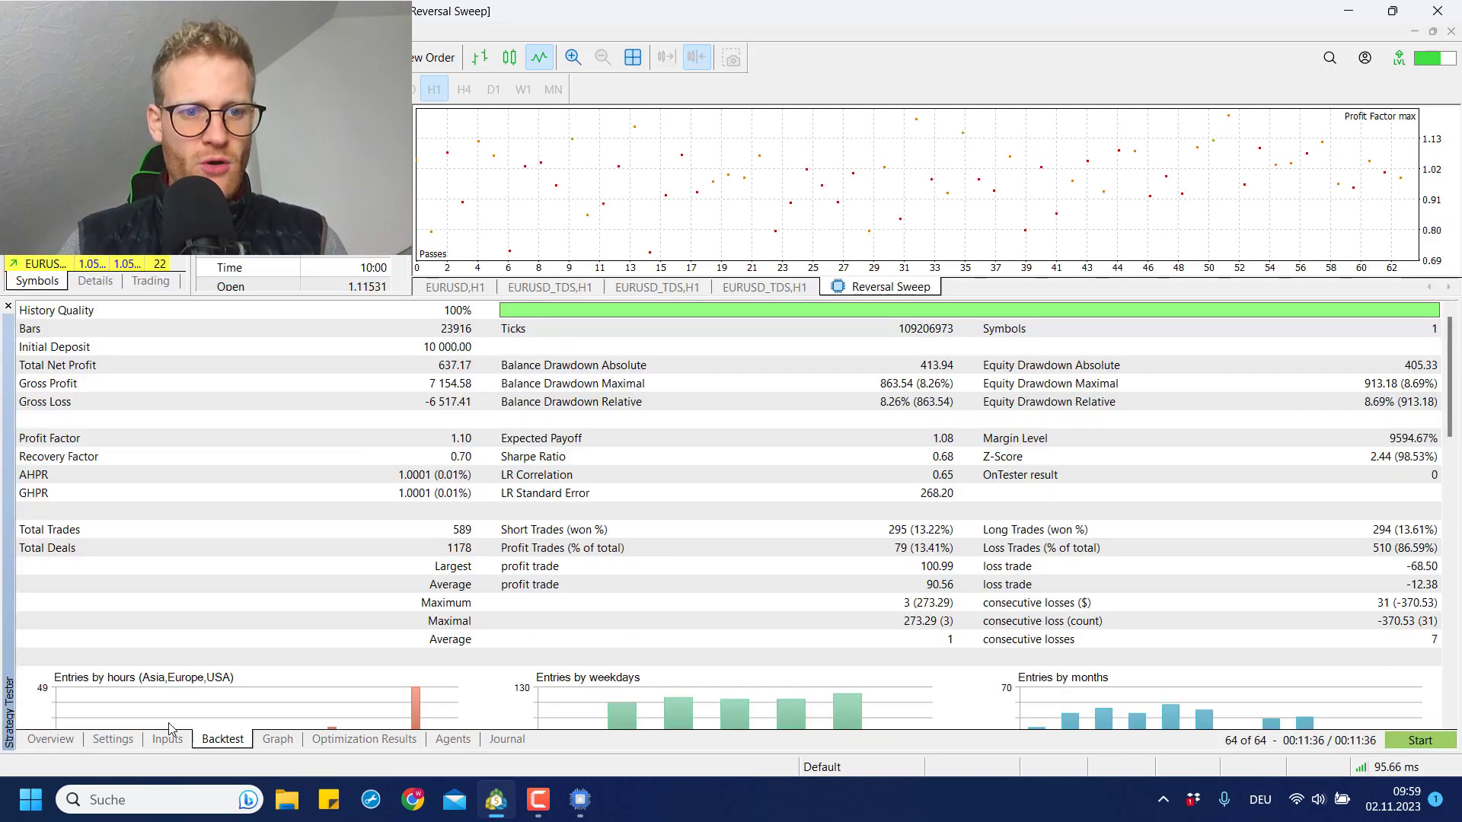
pyautogui.click(156, 742)
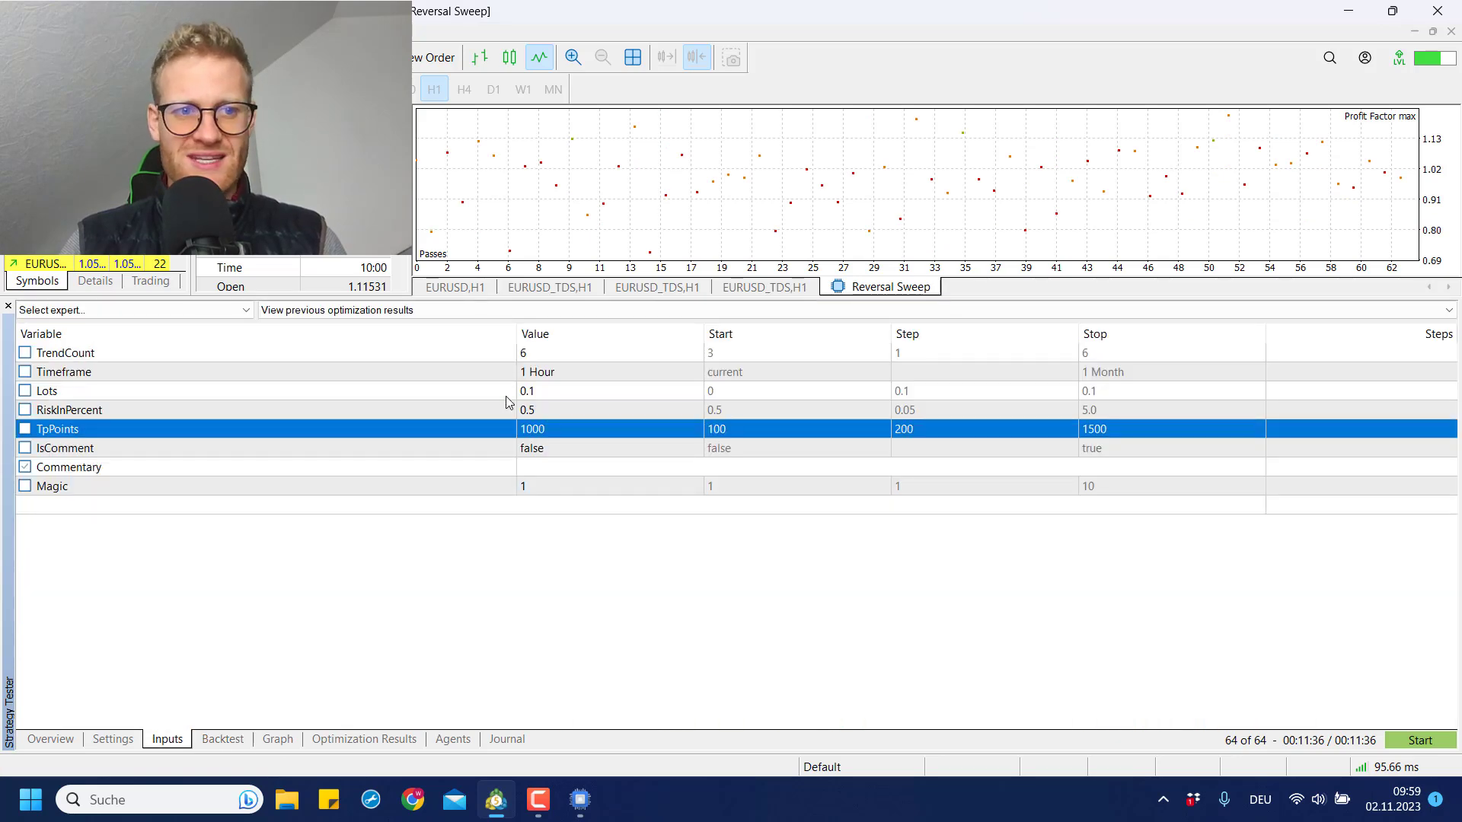
# Step: Review the expert's fixed input values from TrendCount down to TpPoints, ending on TrendCount
pyautogui.click(559, 371)
pyautogui.press('Up')
pyautogui.press('Down')
pyautogui.press('Down')
pyautogui.press('Down')
pyautogui.press('Down')
pyautogui.press('Up')
pyautogui.press('Up')
pyautogui.press('Up')
pyautogui.press('Up')
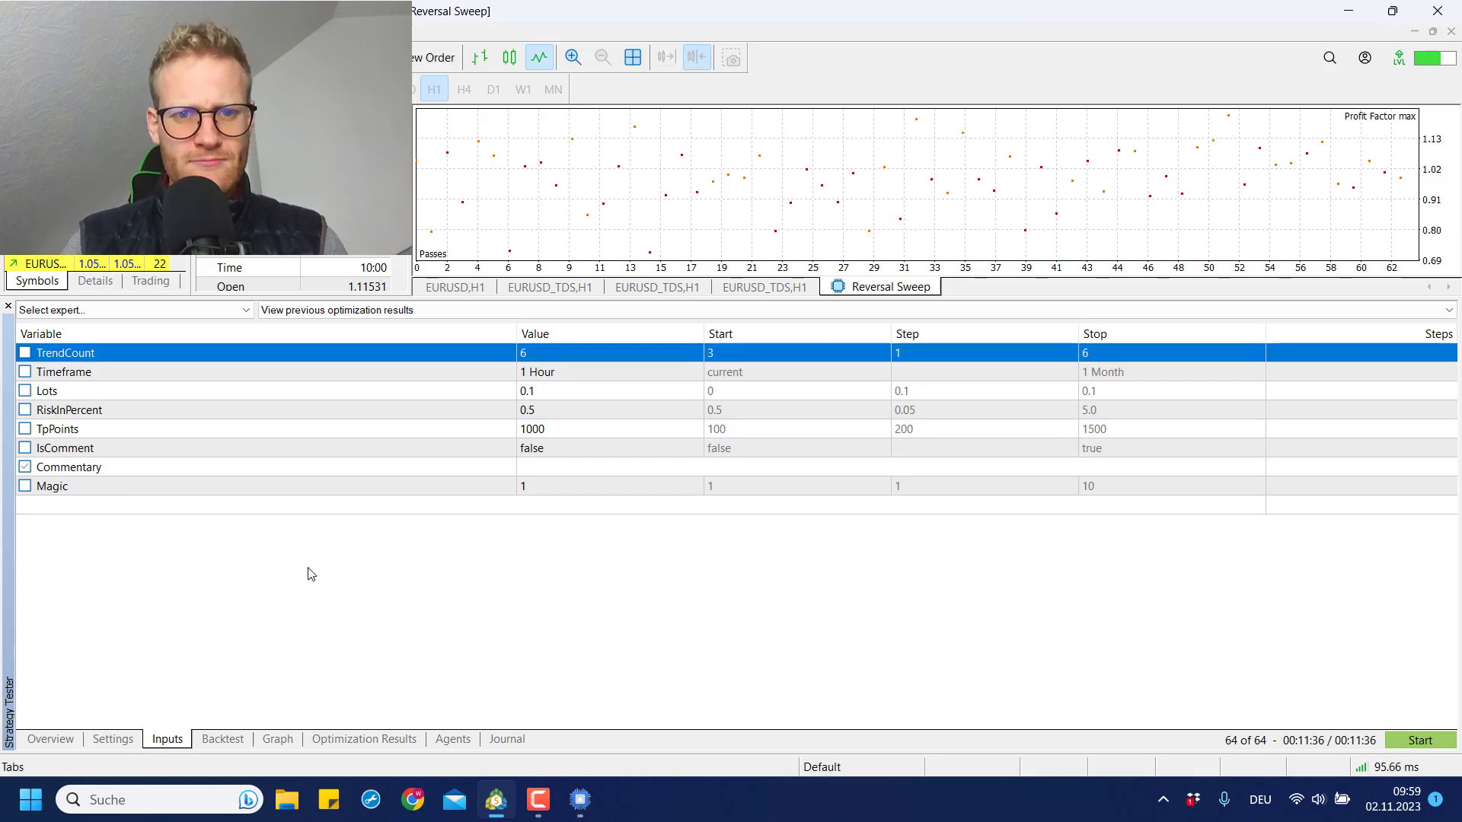
pyautogui.click(517, 411)
pyautogui.click(580, 354)
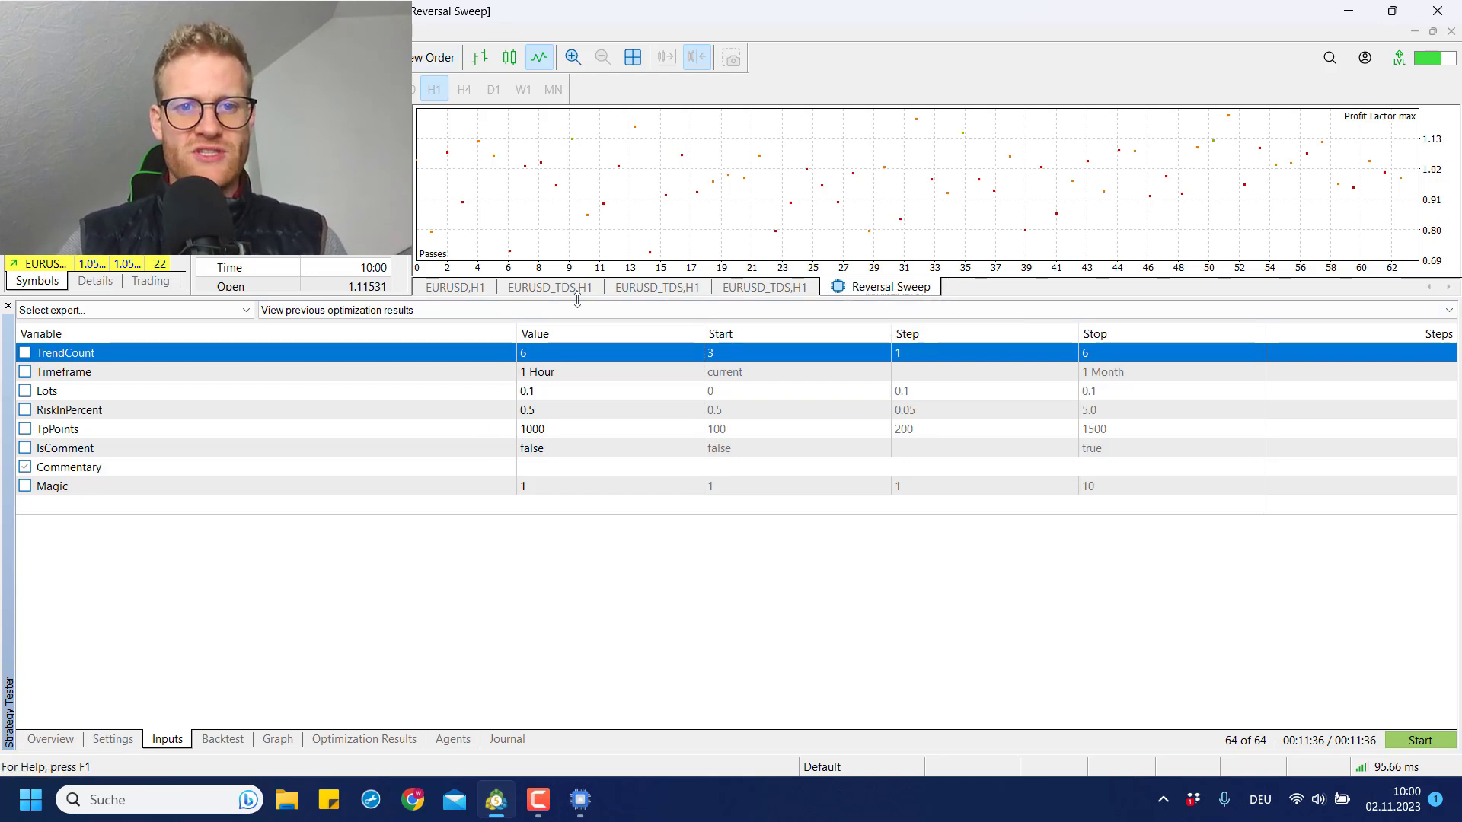
# Step: Switch from optimization to a single visual-mode test for 2020.01.01 to 2023.11.02 and start it with the fixed inputs
pyautogui.click(540, 373)
pyautogui.click(555, 398)
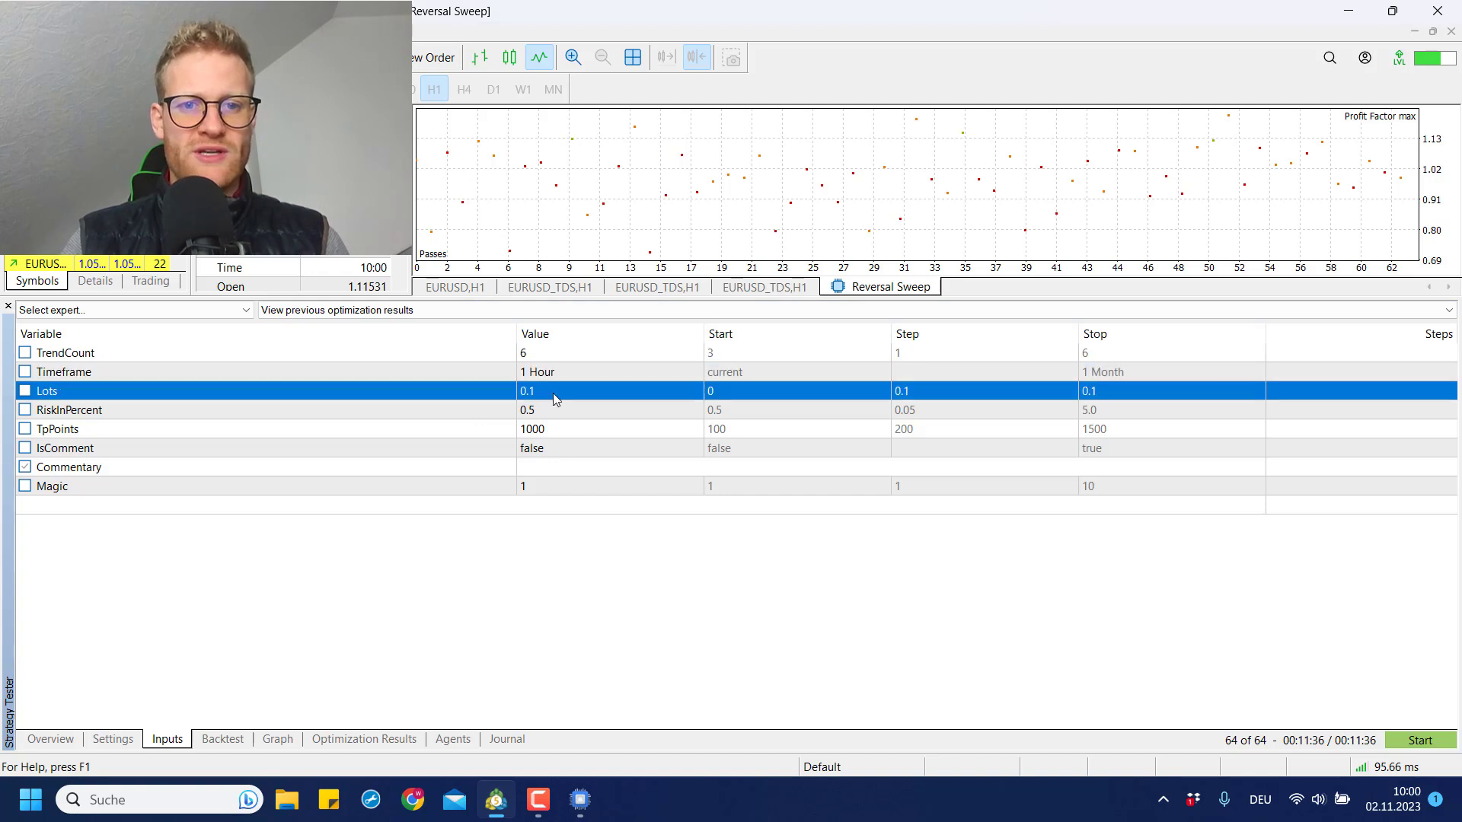
pyautogui.click(548, 434)
pyautogui.click(122, 740)
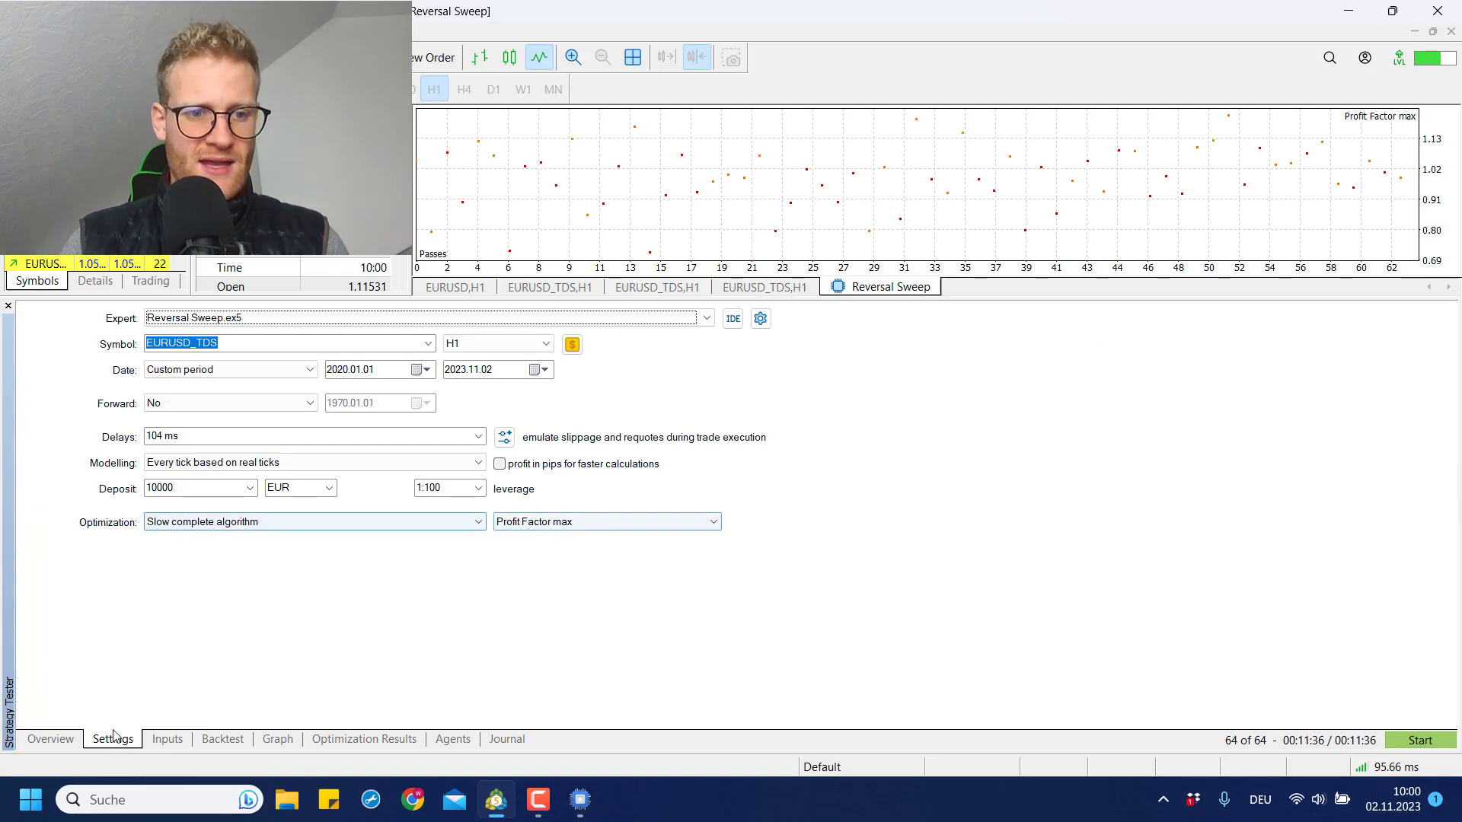
pyautogui.click(51, 738)
pyautogui.click(344, 410)
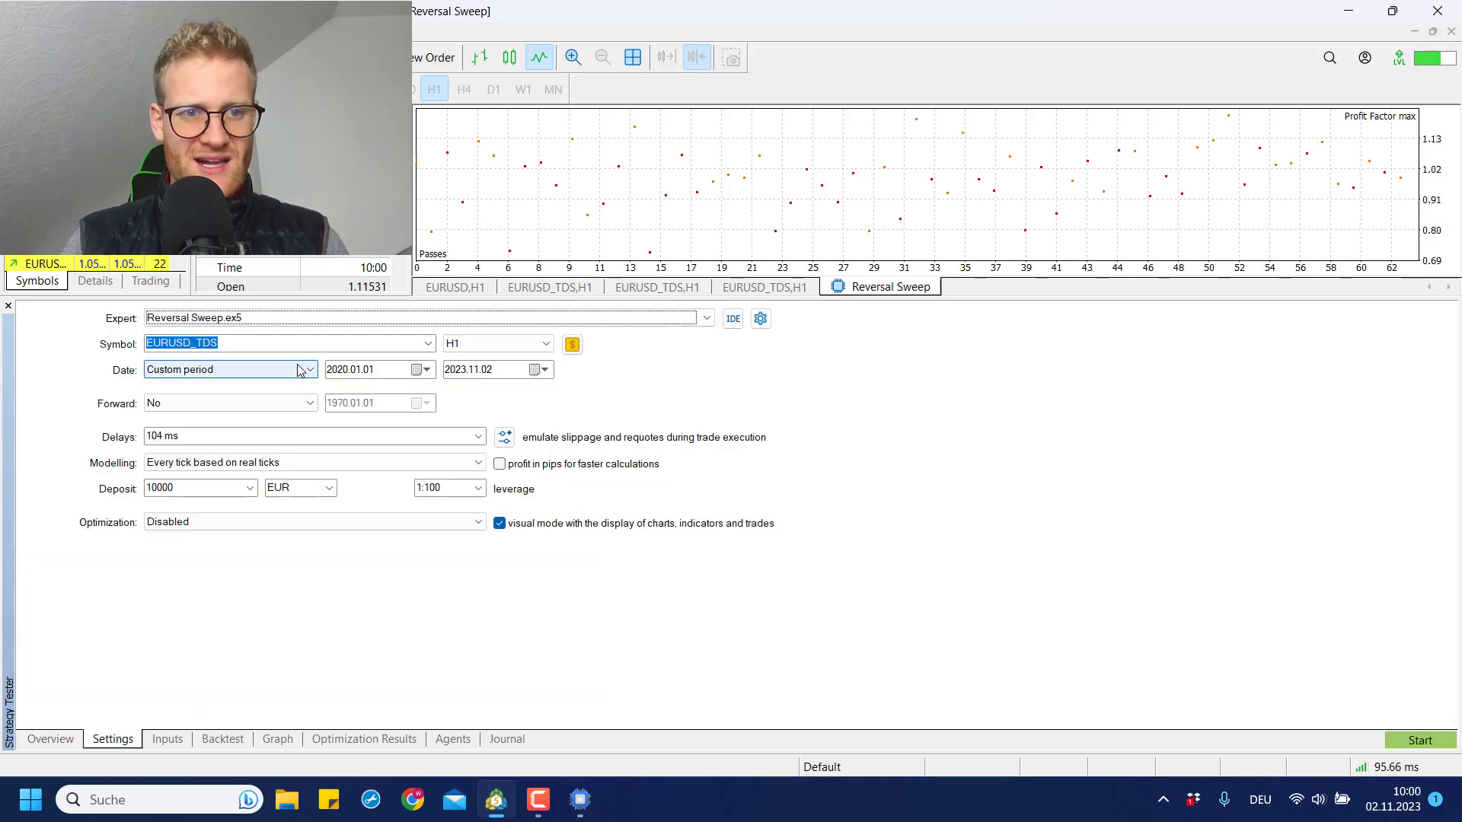
pyautogui.click(1420, 745)
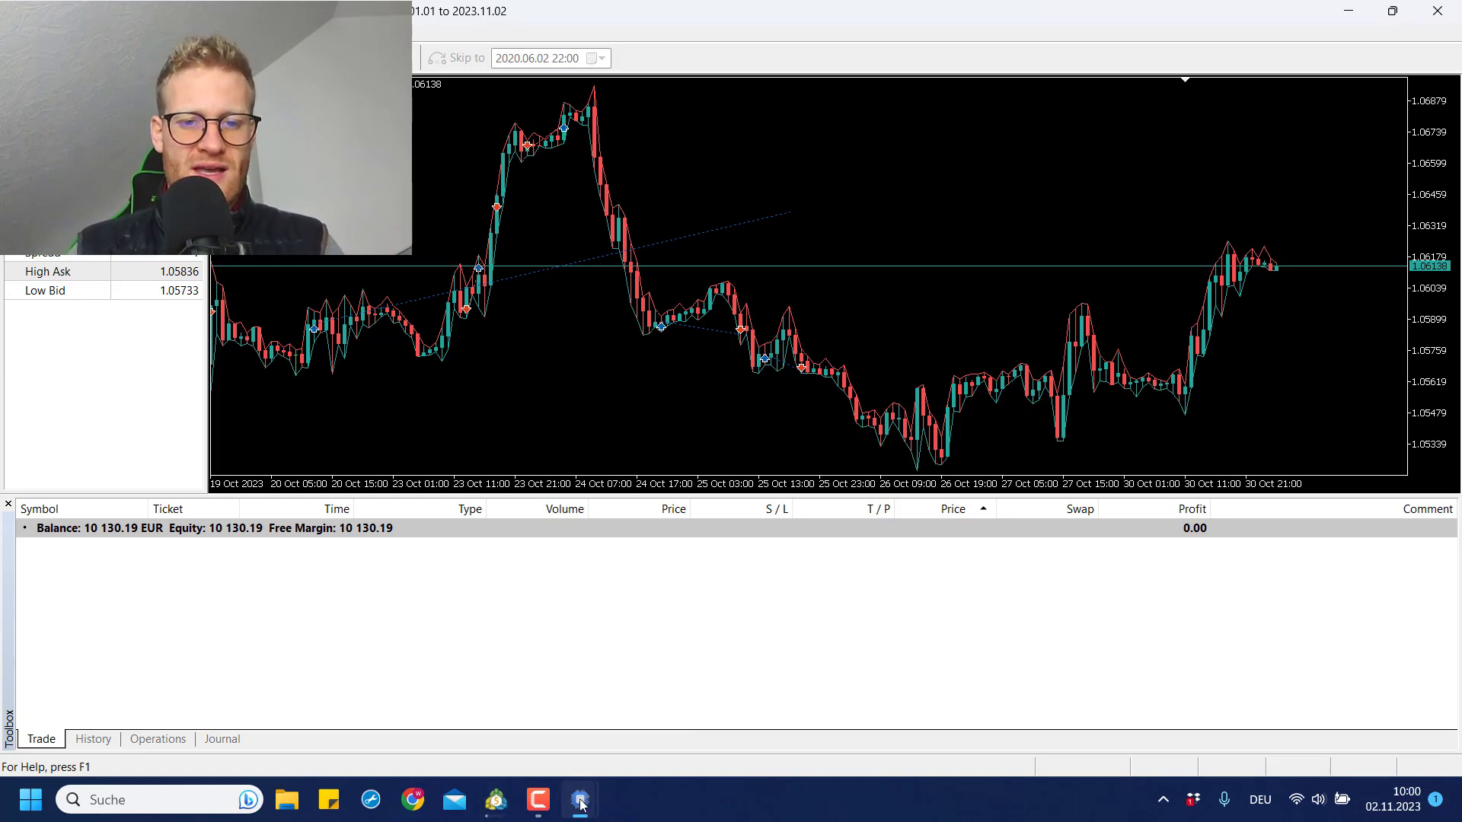
# Step: Close the finished test's visualization window and maximize the window of the running visual test
pyautogui.moveTo(580, 801)
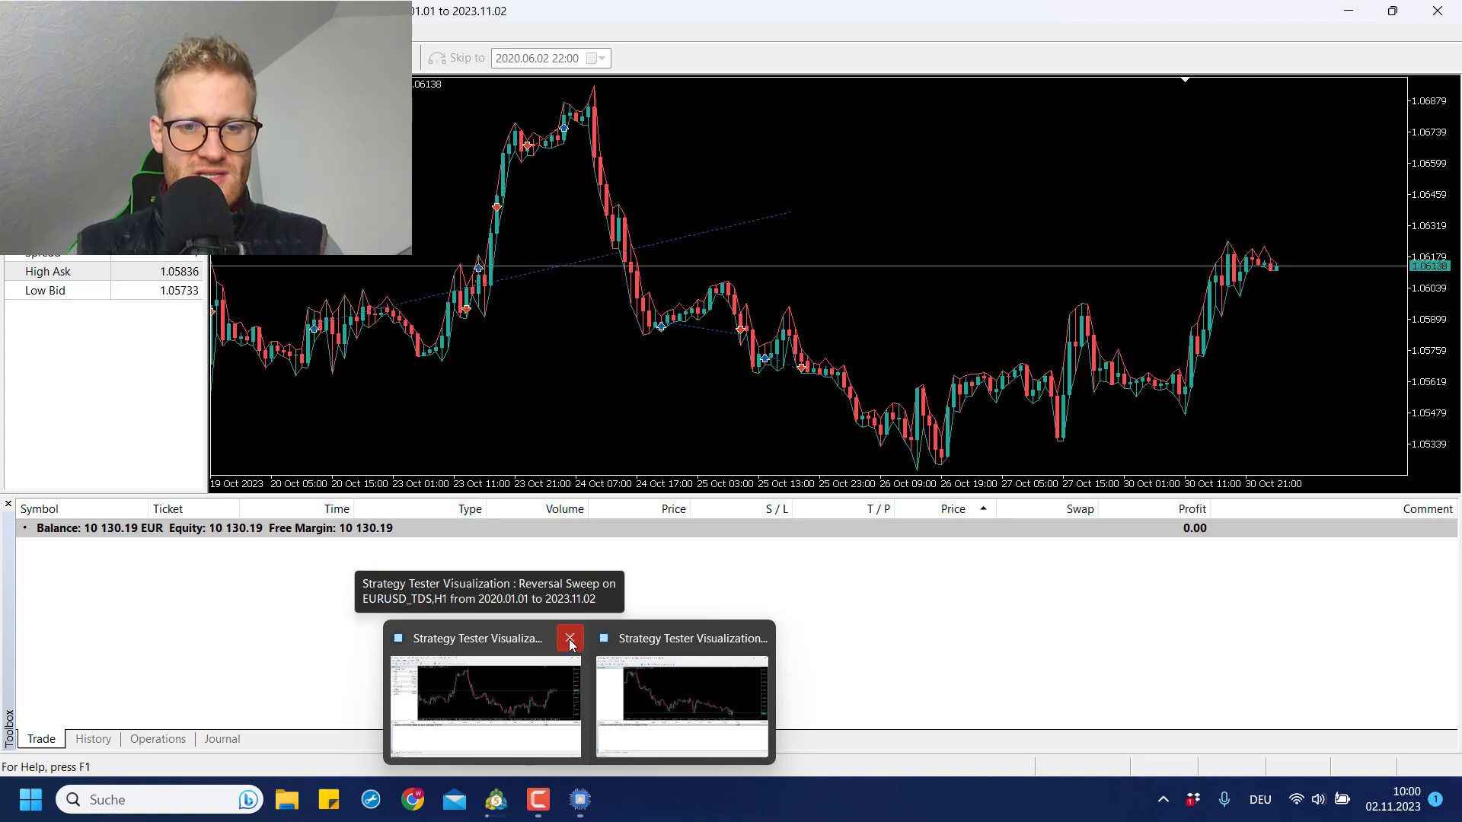
pyautogui.click(570, 639)
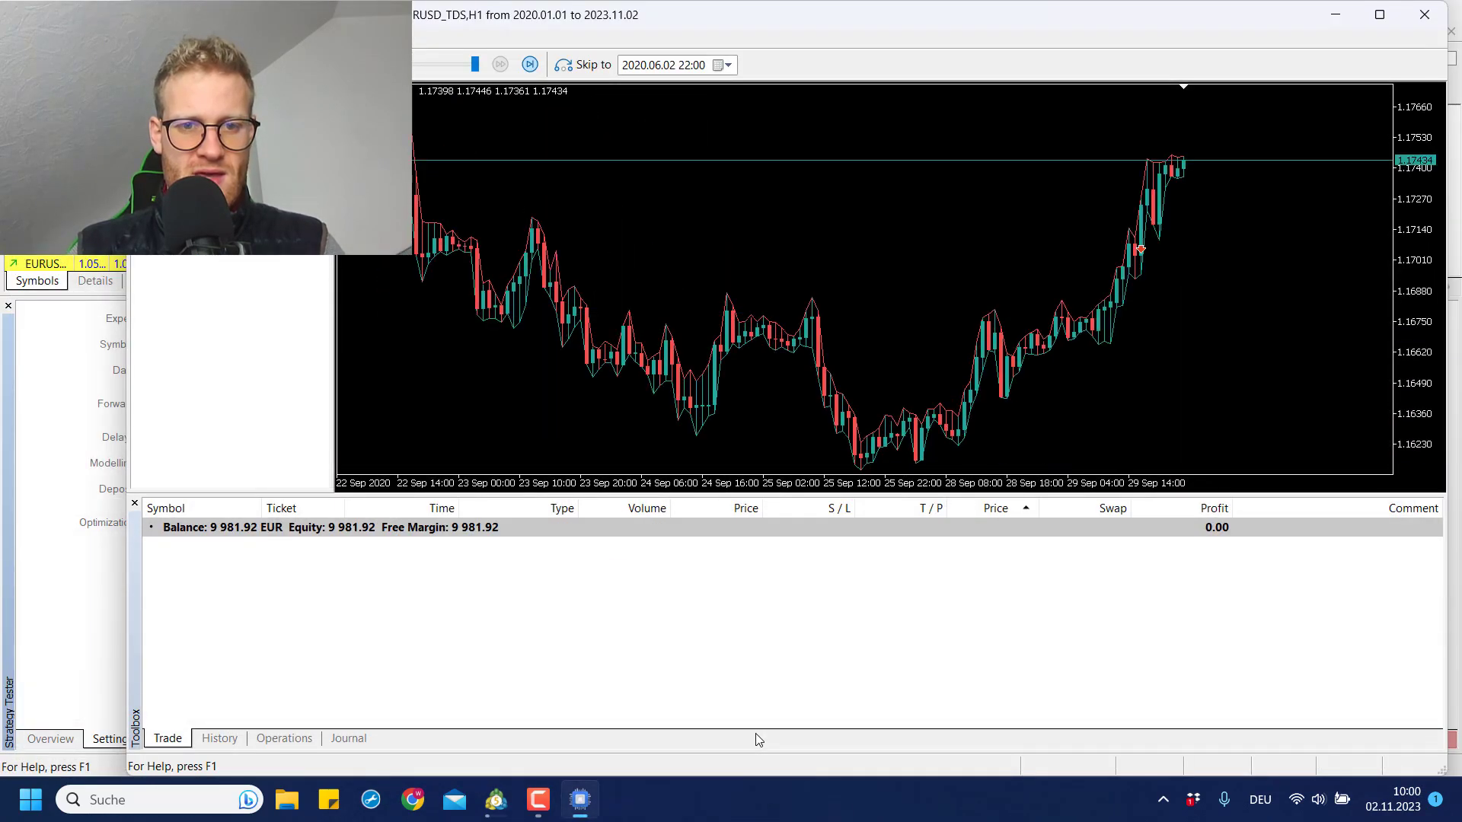
pyautogui.doubleClick(533, 16)
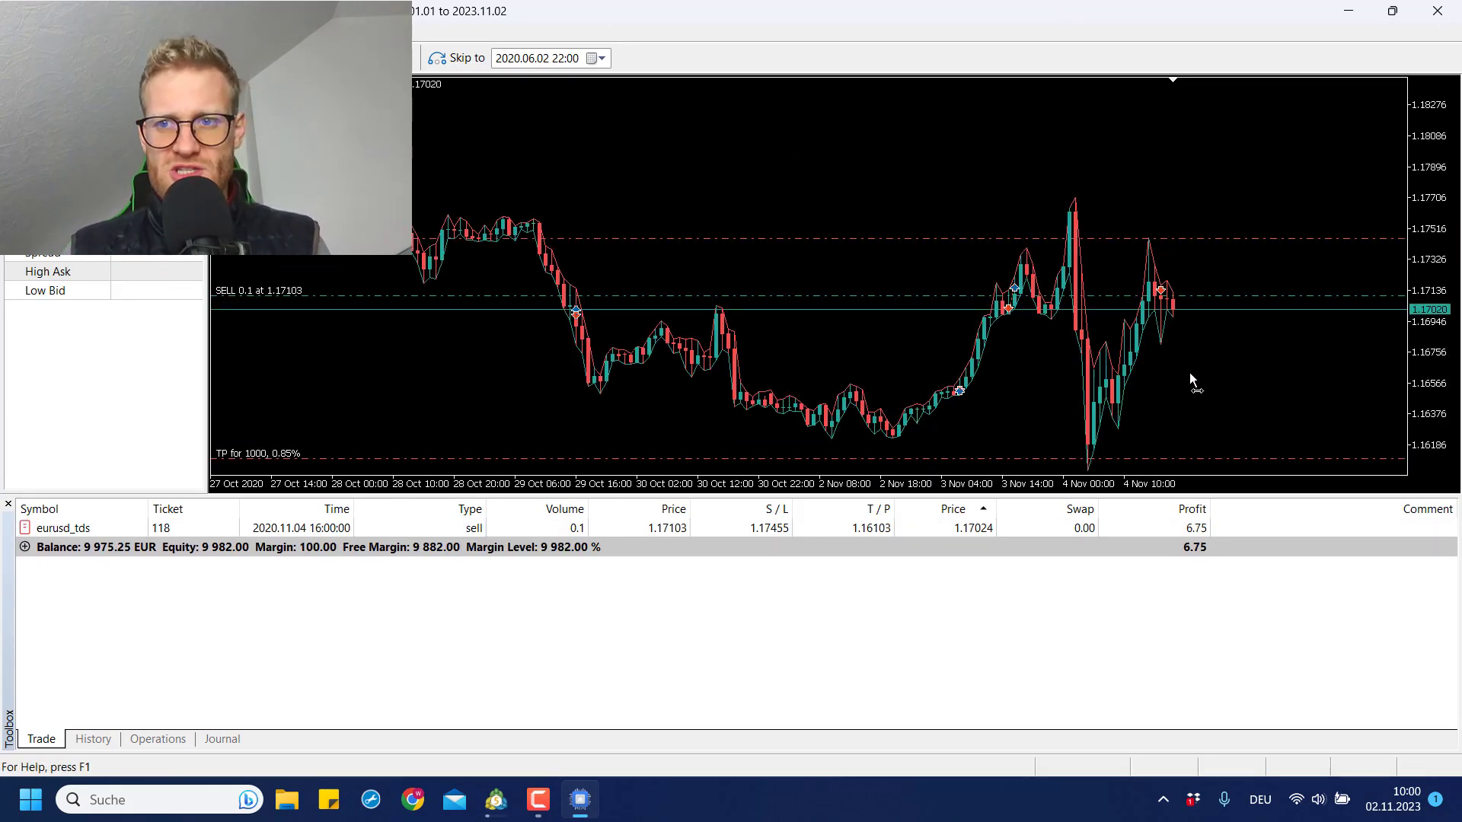
# Step: Examine the sell trade of 4 November 2020 and the buy trade of 10 March 2021 on the visual test chart
pyautogui.middleClick(1099, 396)
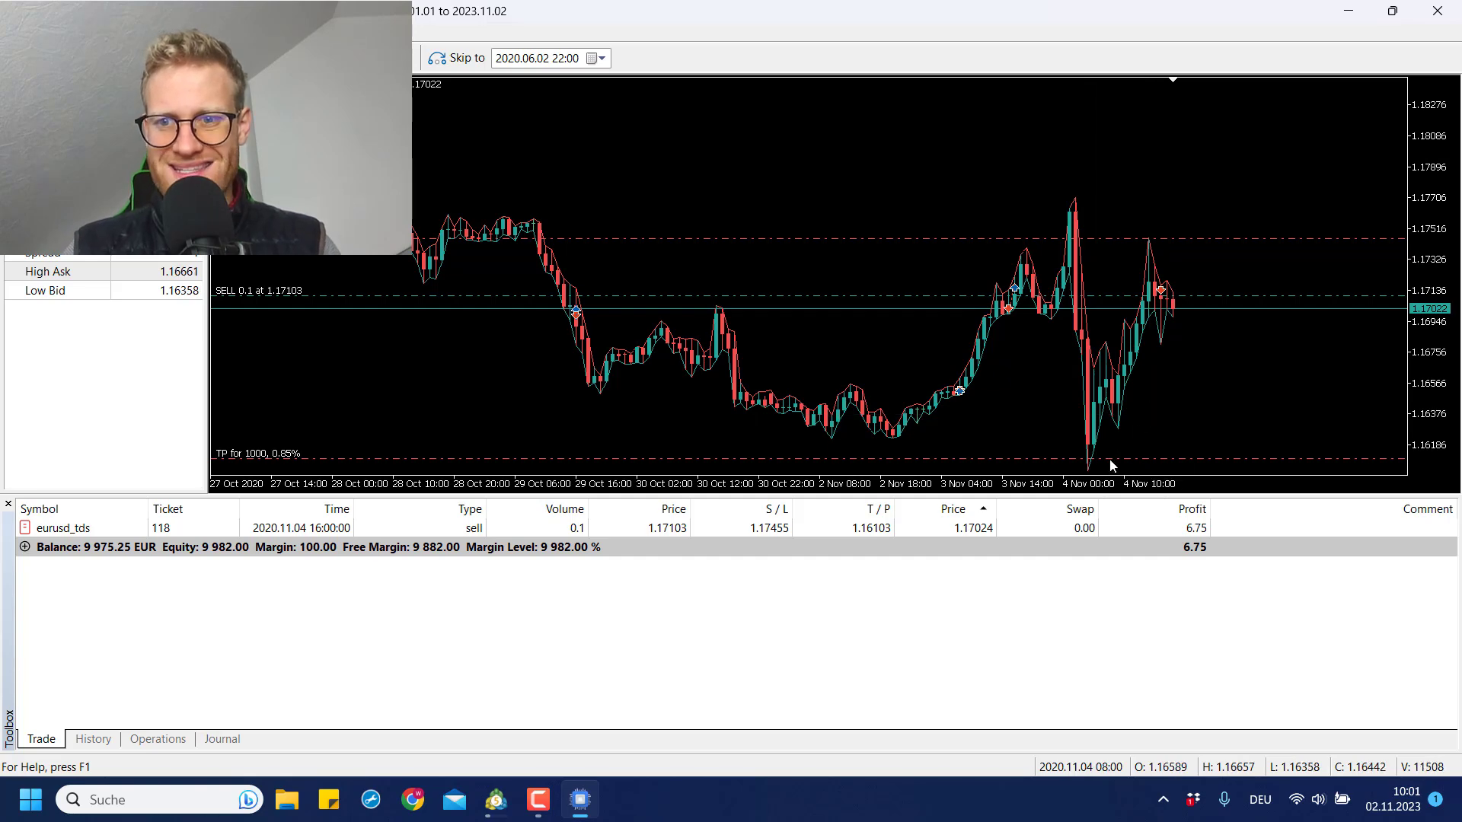
pyautogui.moveTo(1109, 490); pyautogui.dragTo(1123, 494)
pyautogui.scroll(-10, 1124, 381)
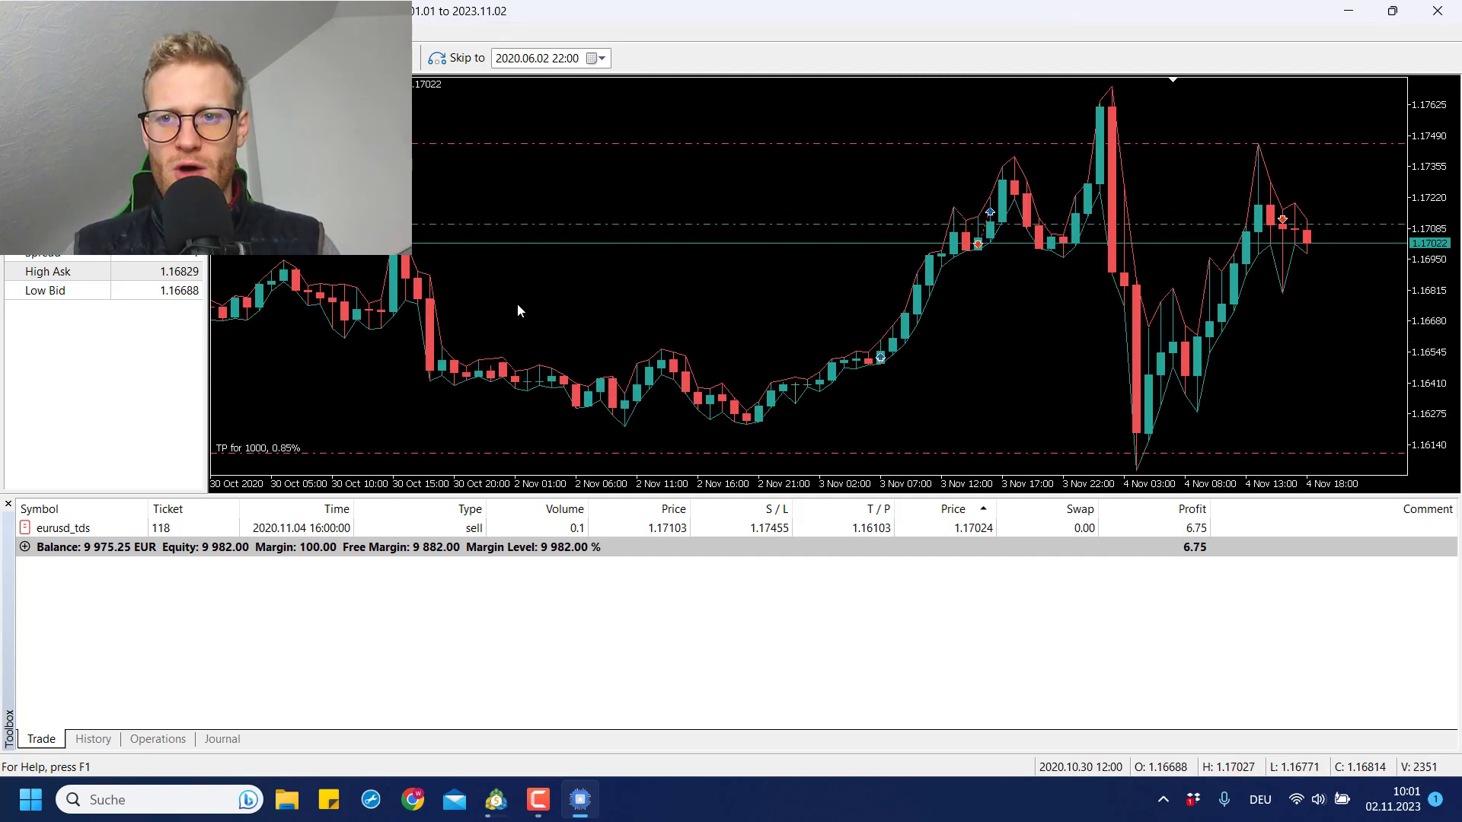
pyautogui.scroll(2, 989, 340)
pyautogui.middleClick(1165, 232)
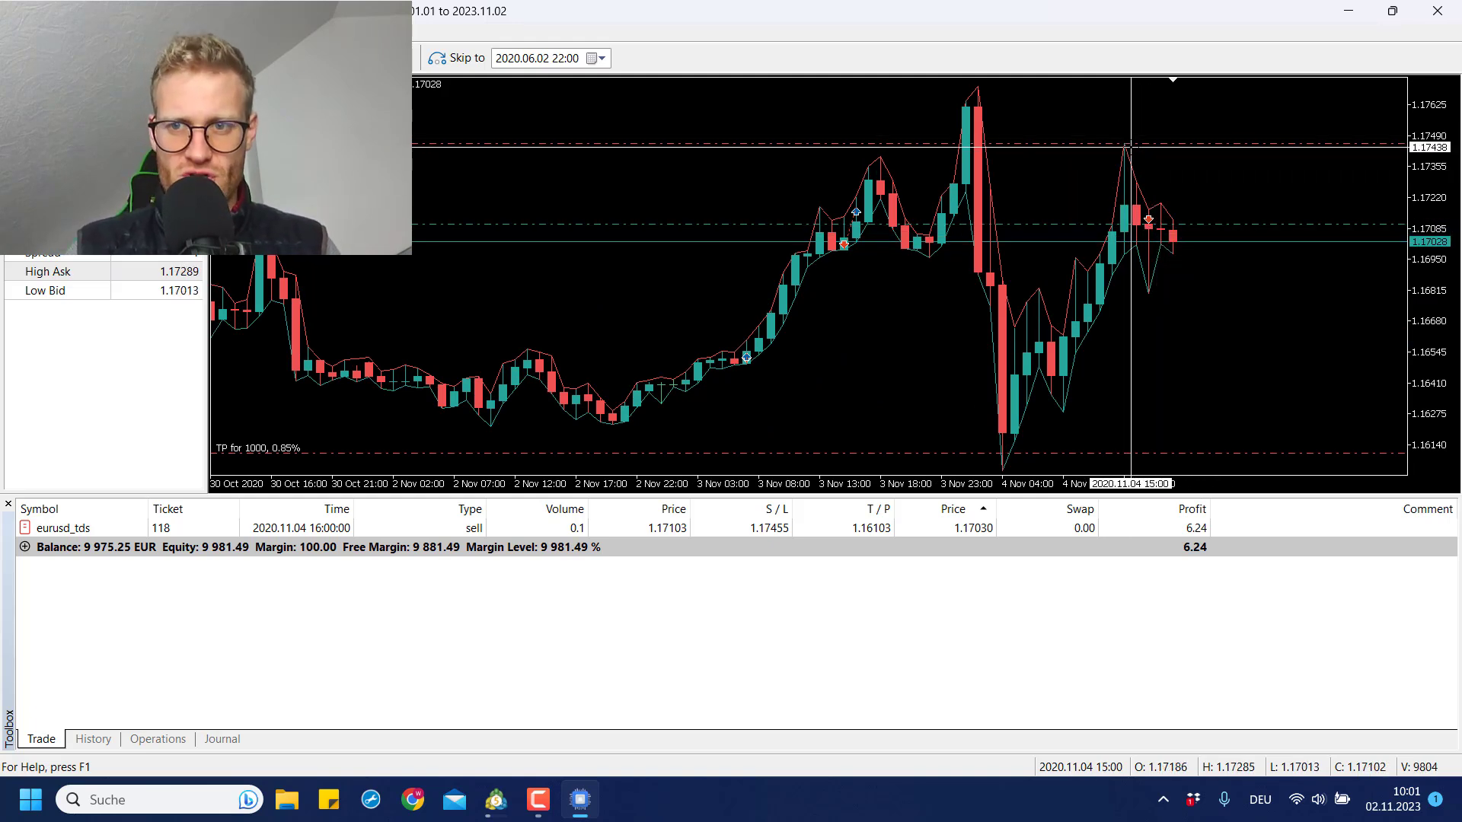
pyautogui.moveTo(1081, 453); pyautogui.dragTo(1201, 244)
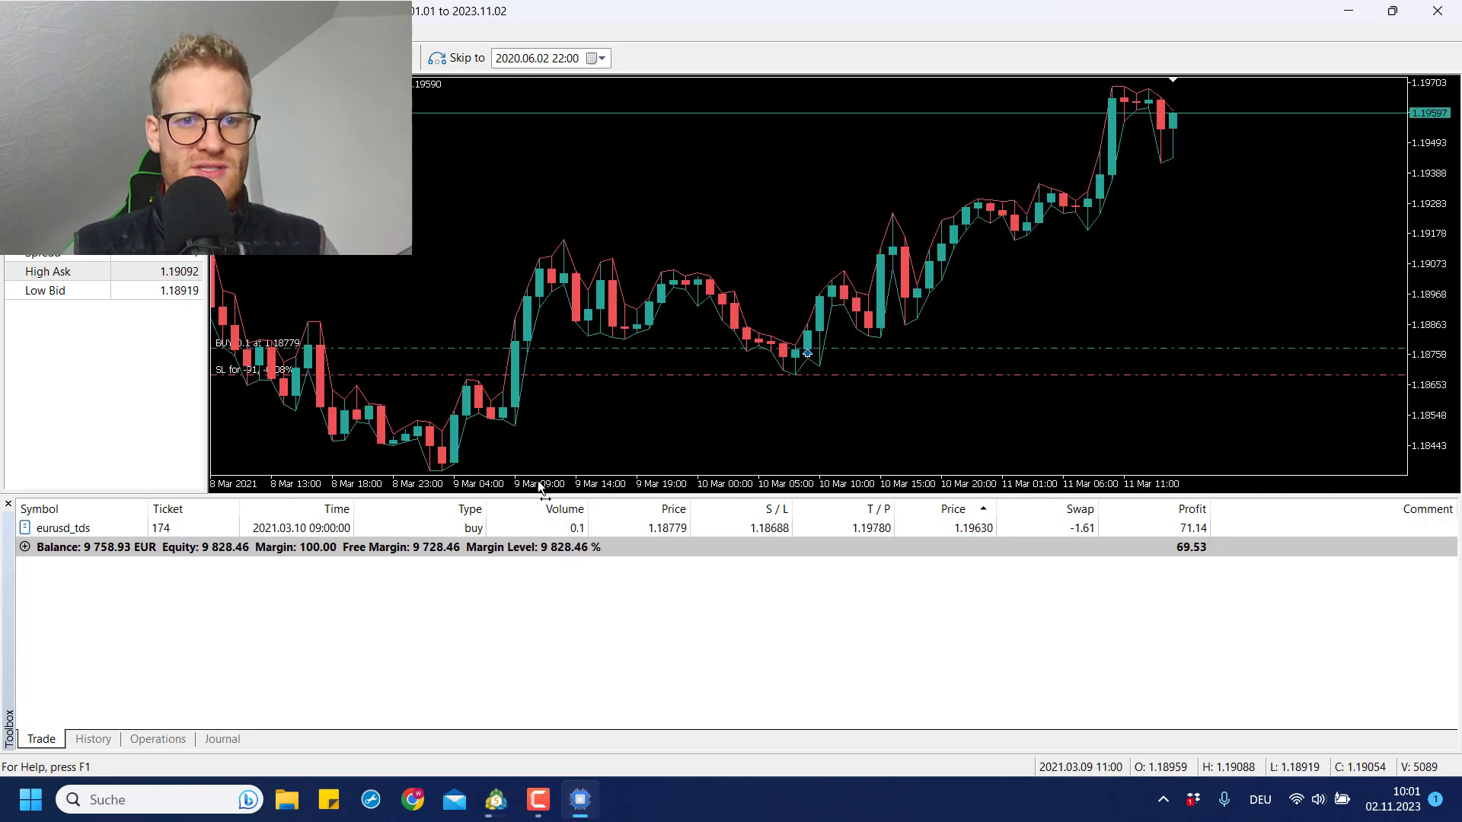
pyautogui.moveTo(541, 487); pyautogui.dragTo(563, 428)
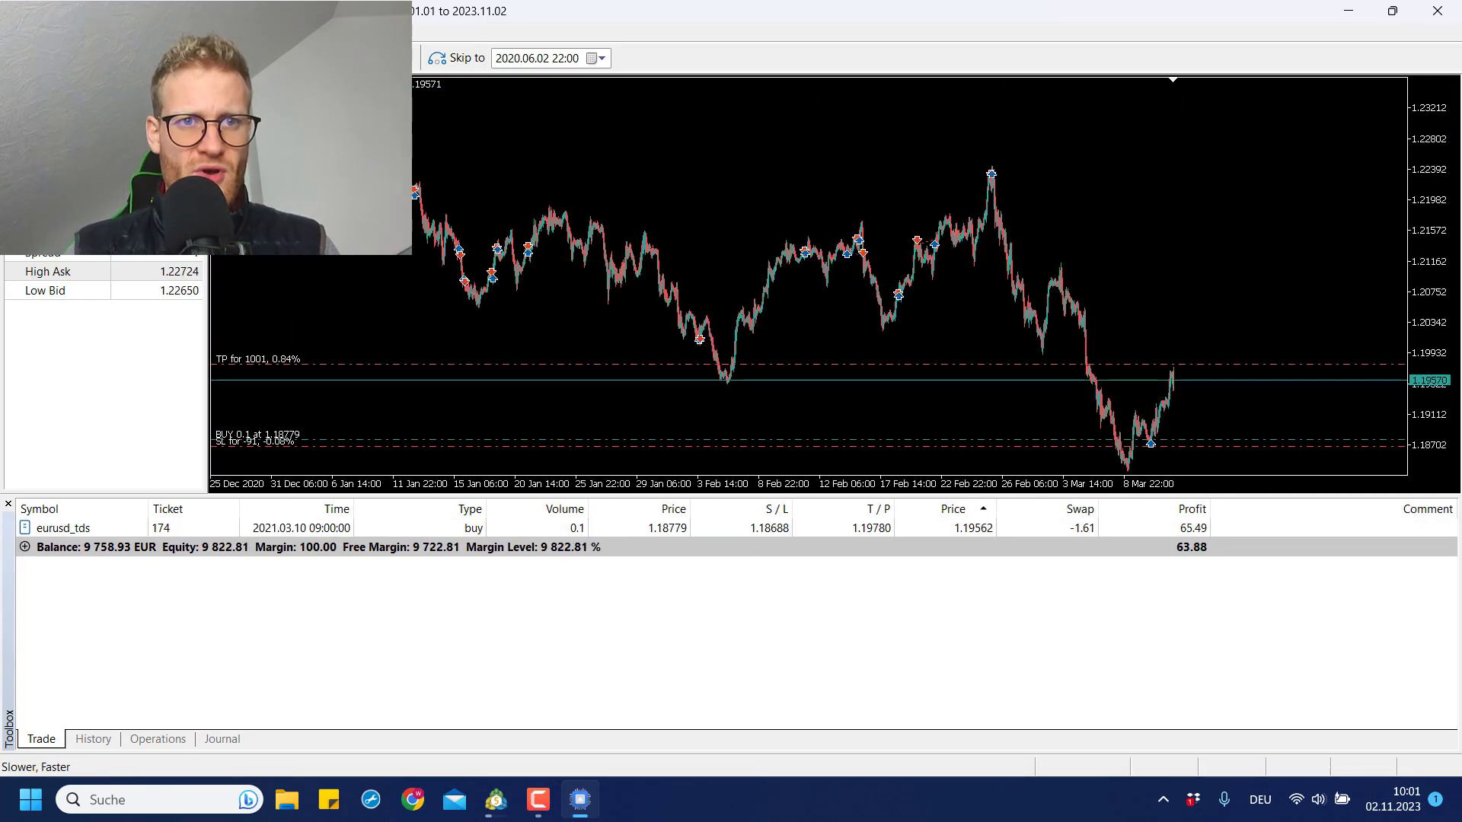
# Step: Check the visual test's deal history, then review its balance graph and backtest statistics in the main Strategy Tester window
pyautogui.click(93, 738)
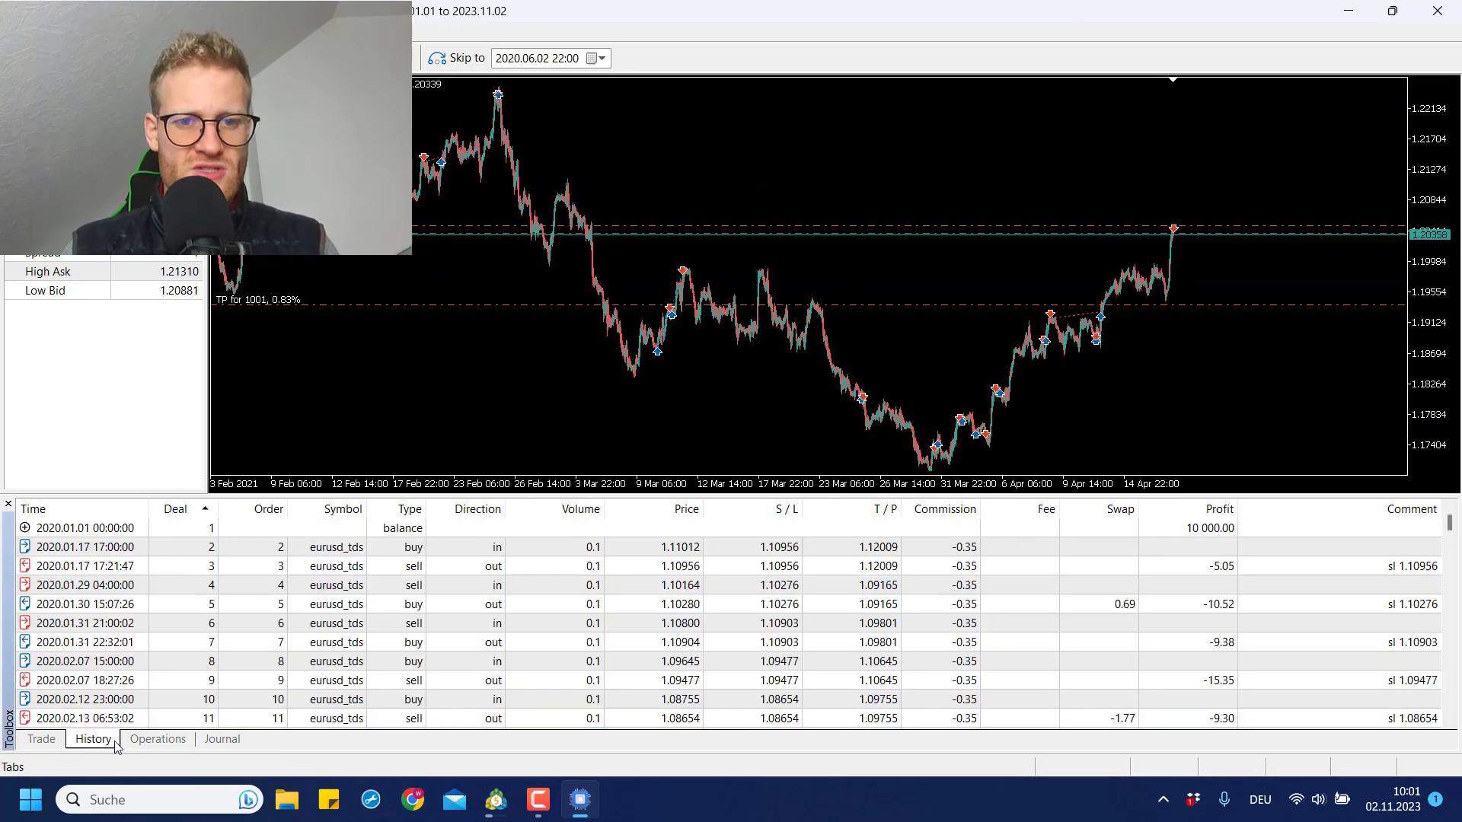
pyautogui.click(496, 799)
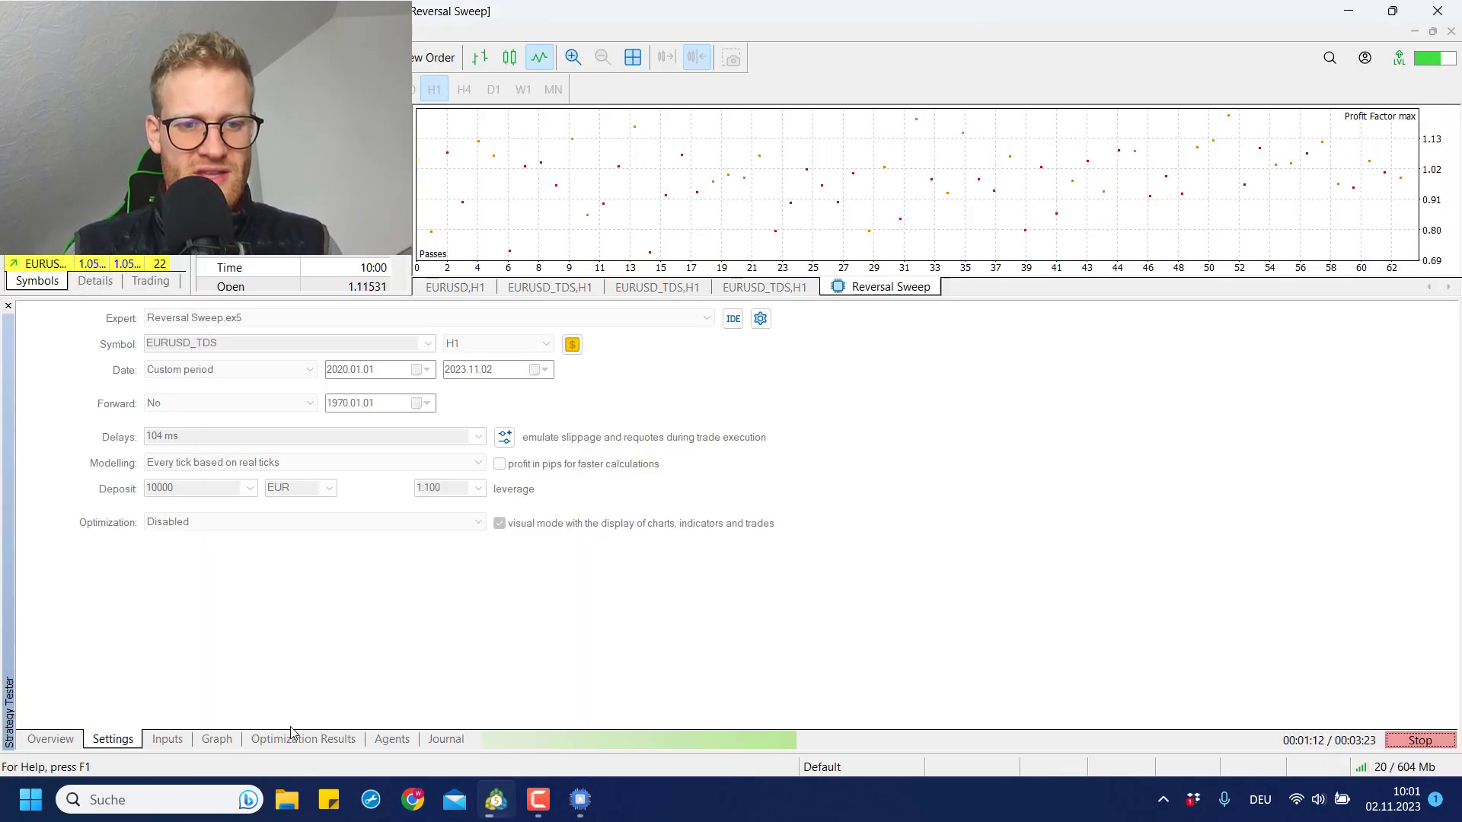
pyautogui.click(216, 738)
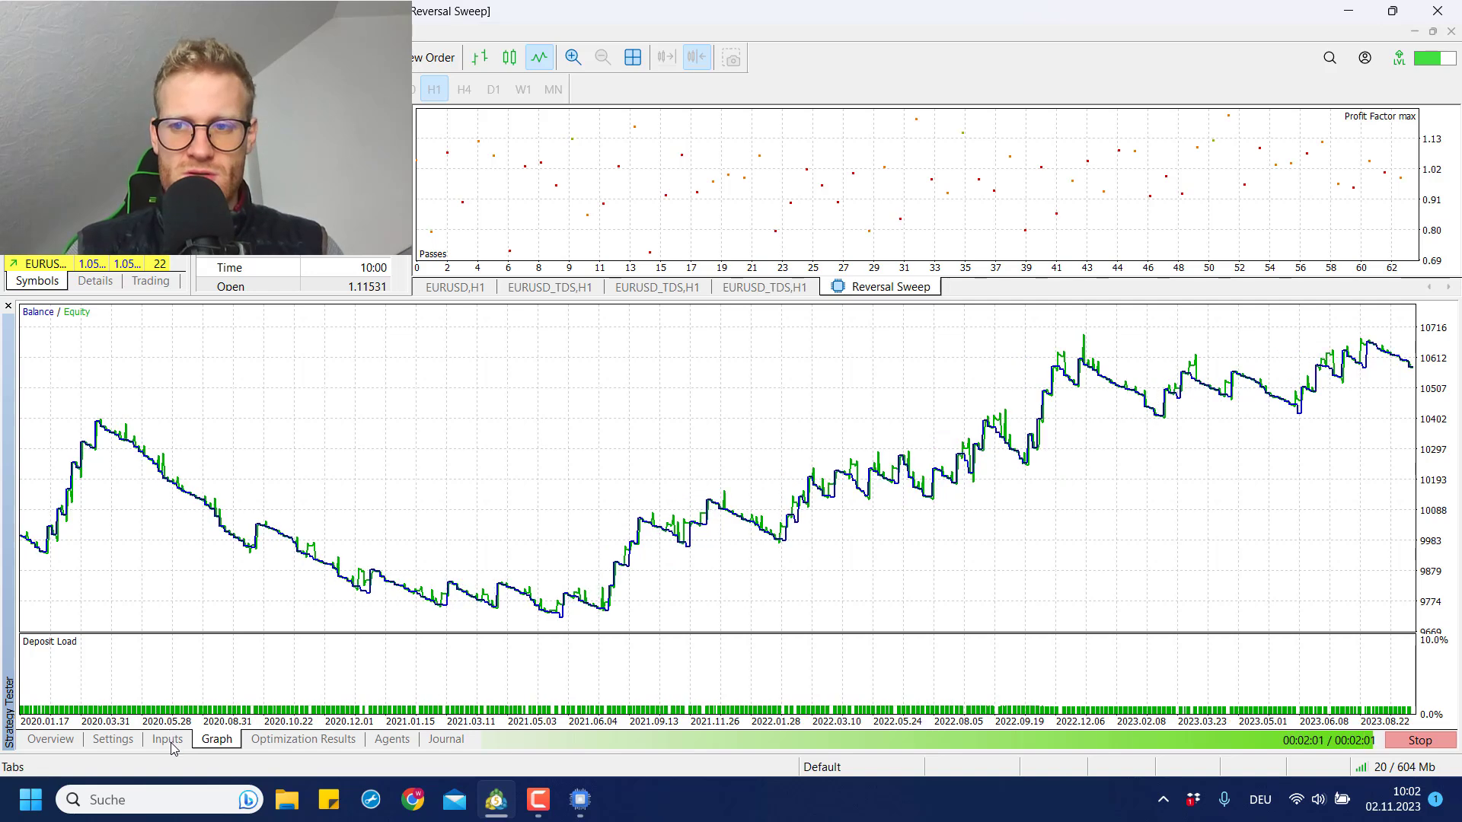
pyautogui.click(221, 739)
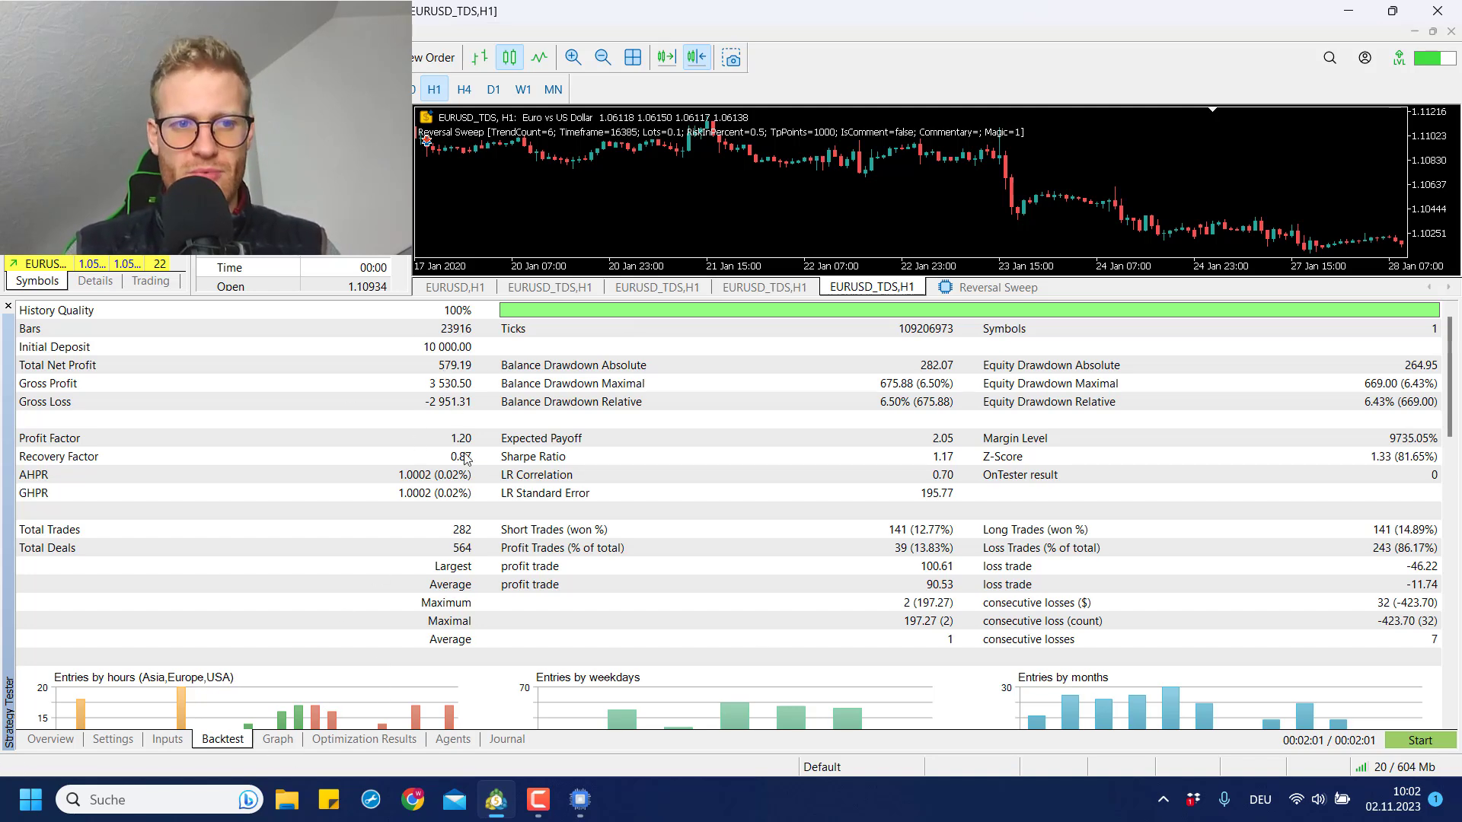
# Step: Set the expert's fixed TrendCount value to 4
pyautogui.click(168, 740)
pyautogui.doubleClick(567, 354)
pyautogui.write('4')
pyautogui.click(531, 396)
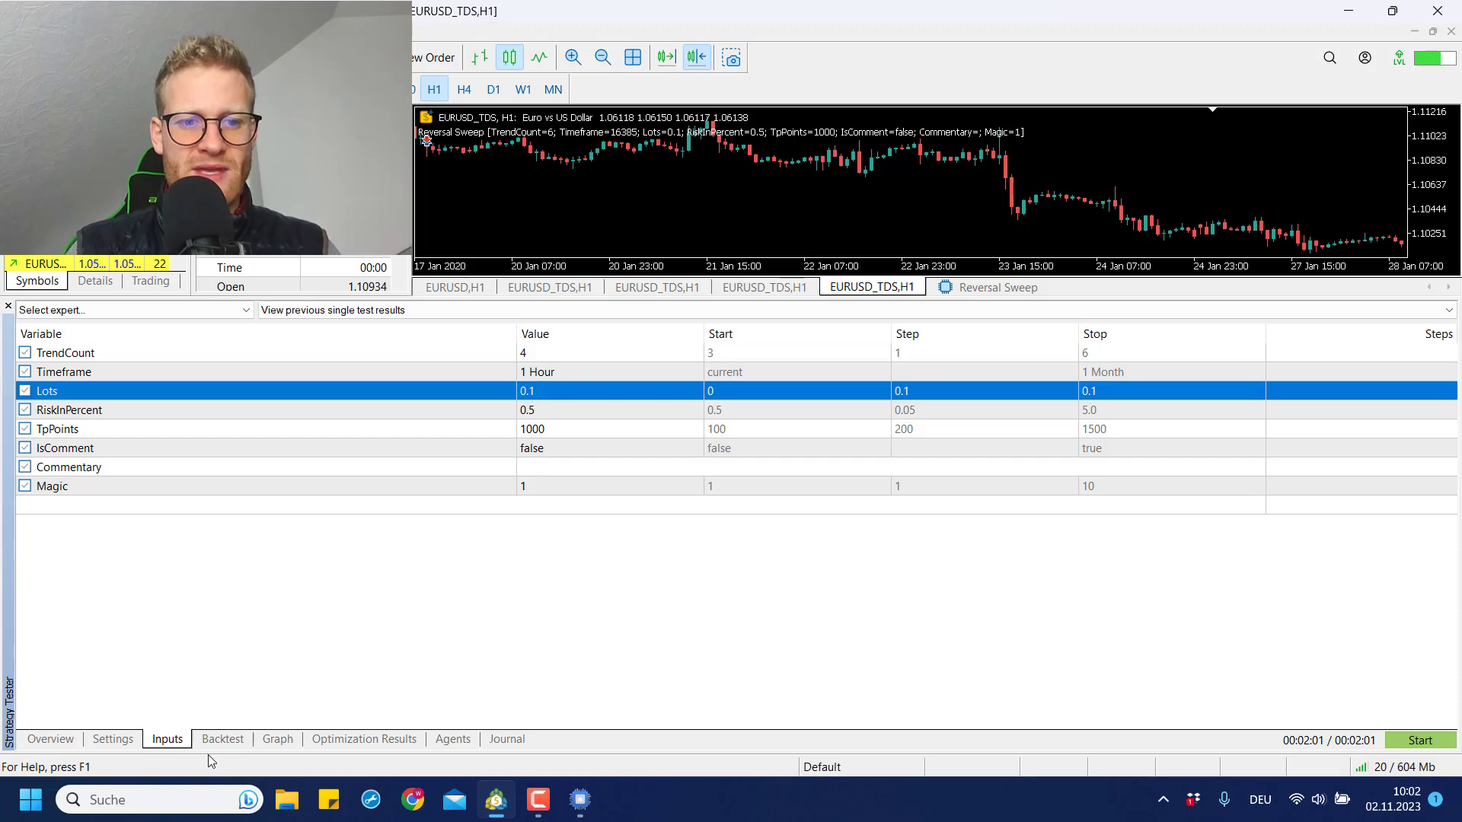
# Step: Recheck the previous test's balance and equity graph and its number of trades, then return to the TrendCount input
pyautogui.click(267, 741)
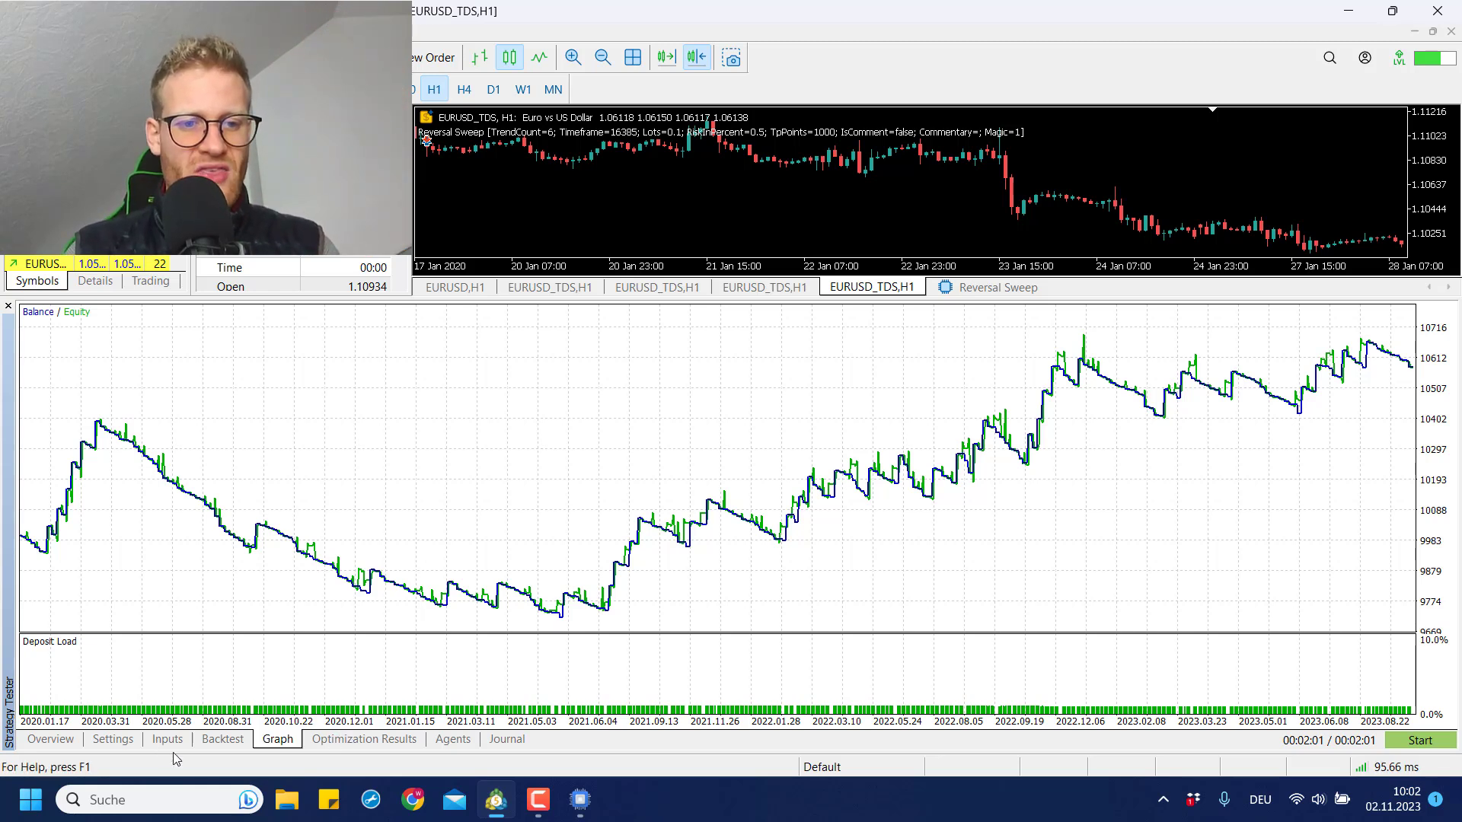
pyautogui.click(217, 739)
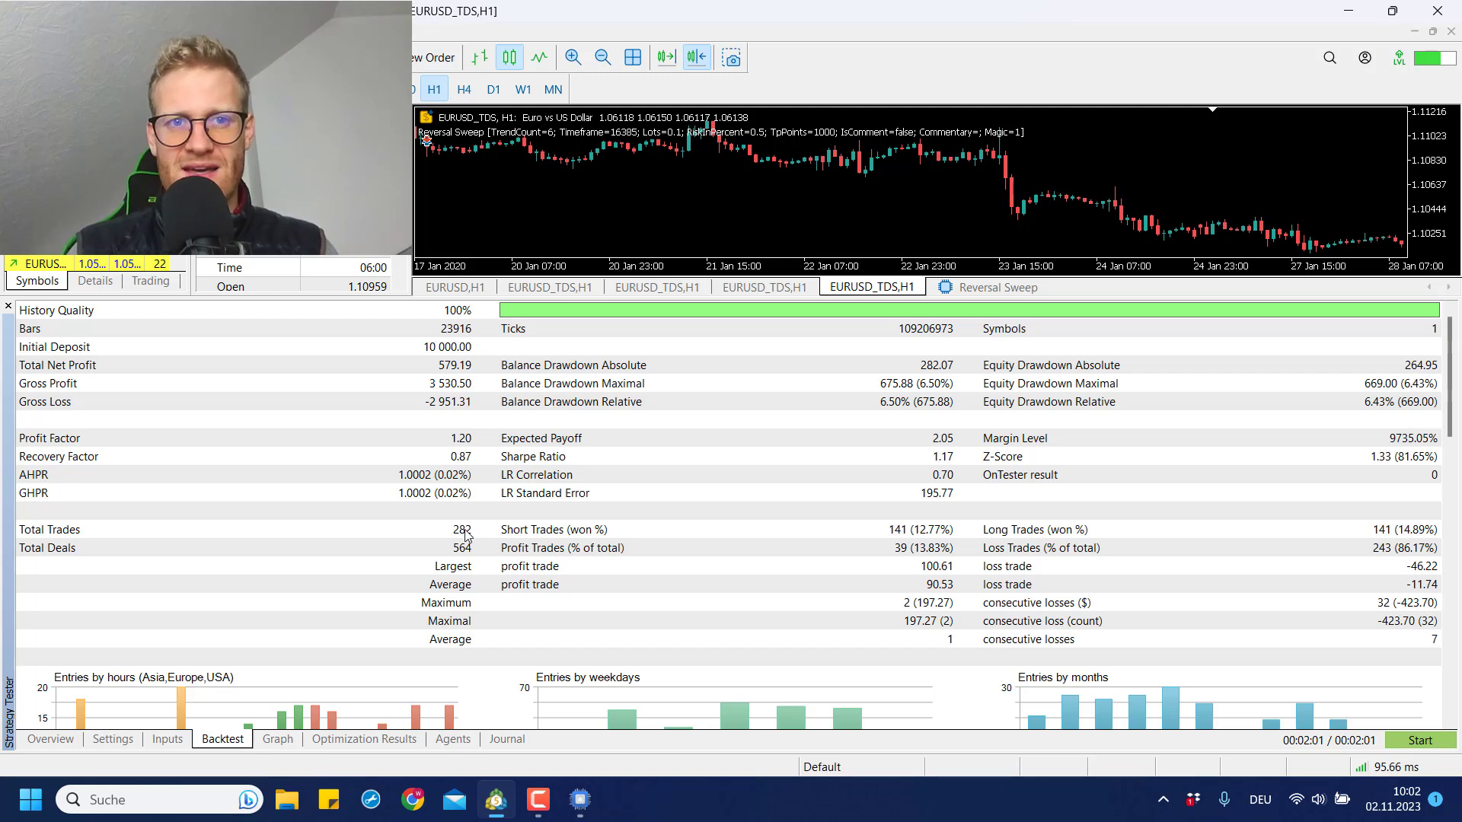
pyautogui.click(158, 742)
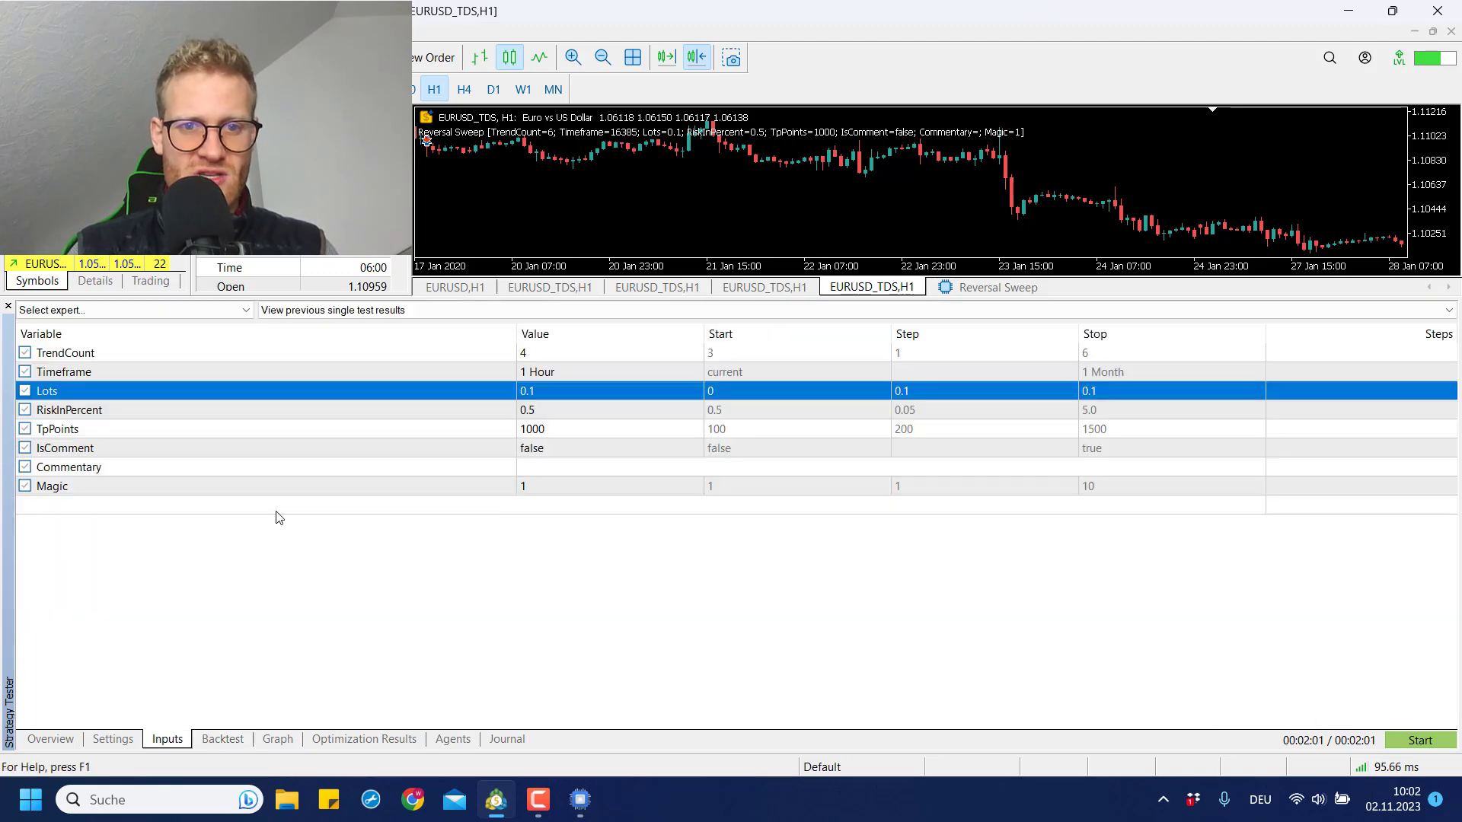
pyautogui.click(576, 353)
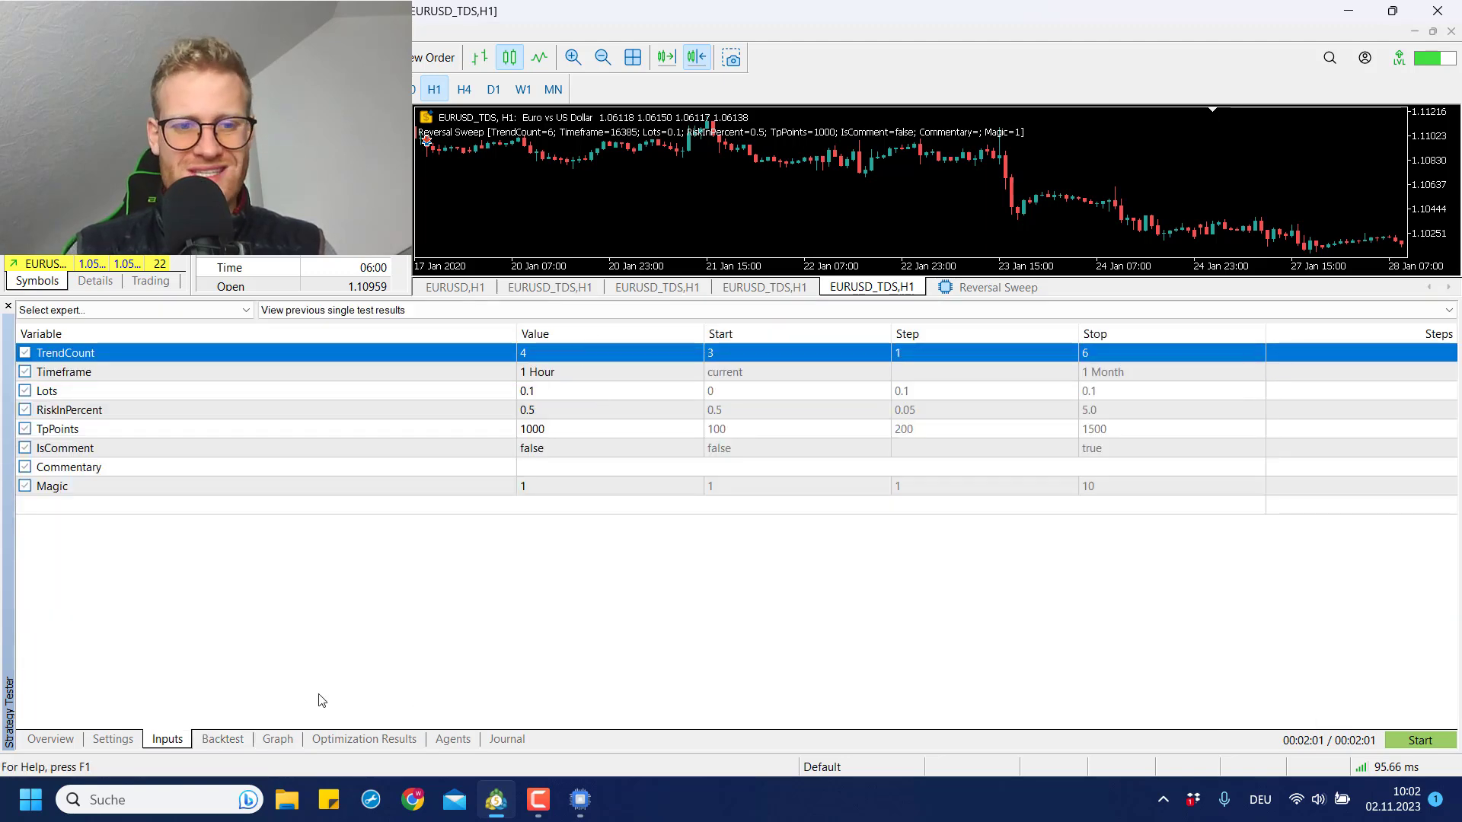
# Step: Turn off visual mode and start a single backtest with TrendCount 4
pyautogui.click(112, 739)
pyautogui.click(580, 525)
pyautogui.click(1399, 738)
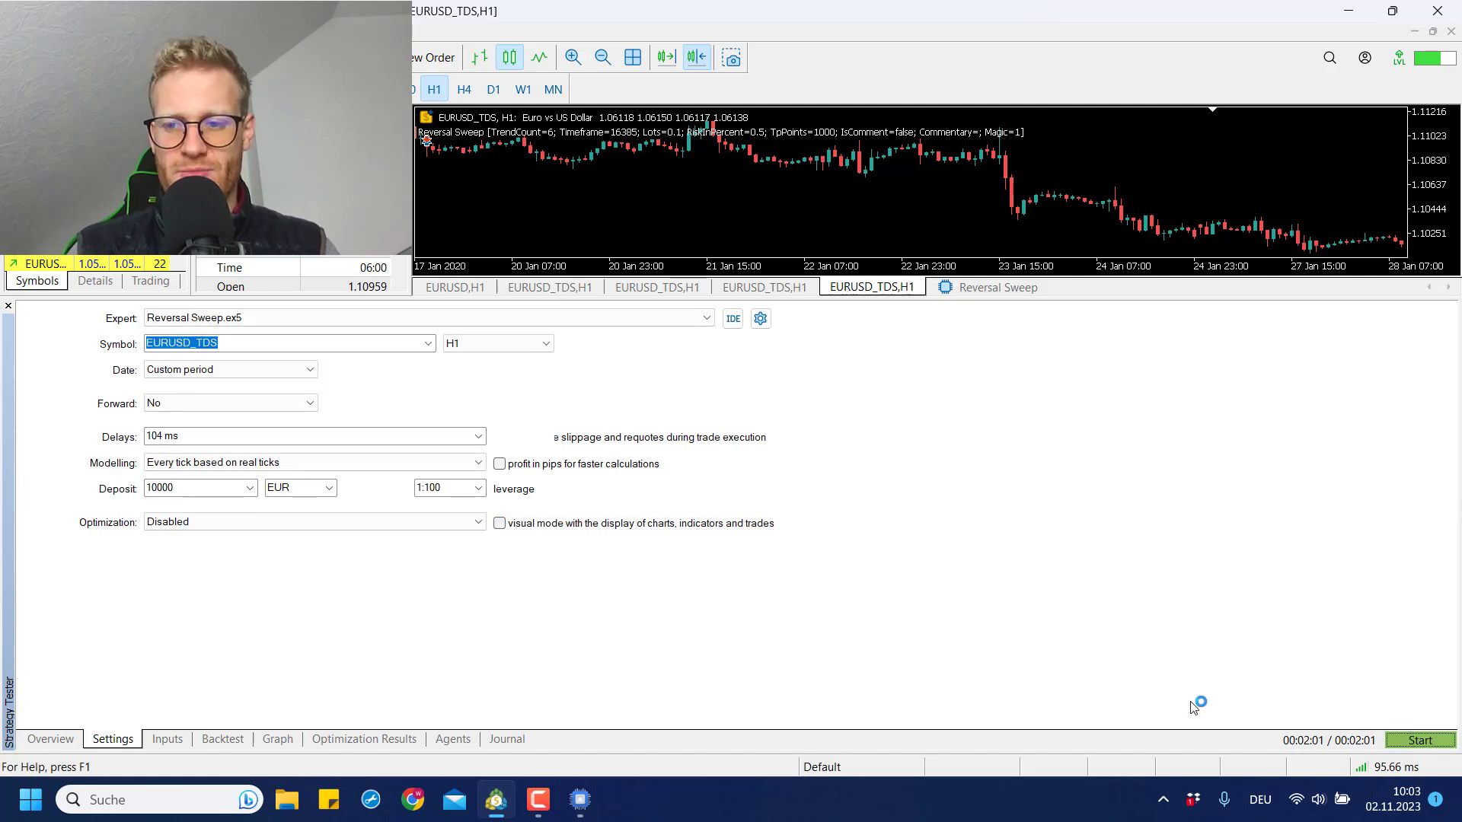
# Step: Close the old visualization window and review the balance graph and backtest statistics of the TrendCount 4 test
pyautogui.click(220, 738)
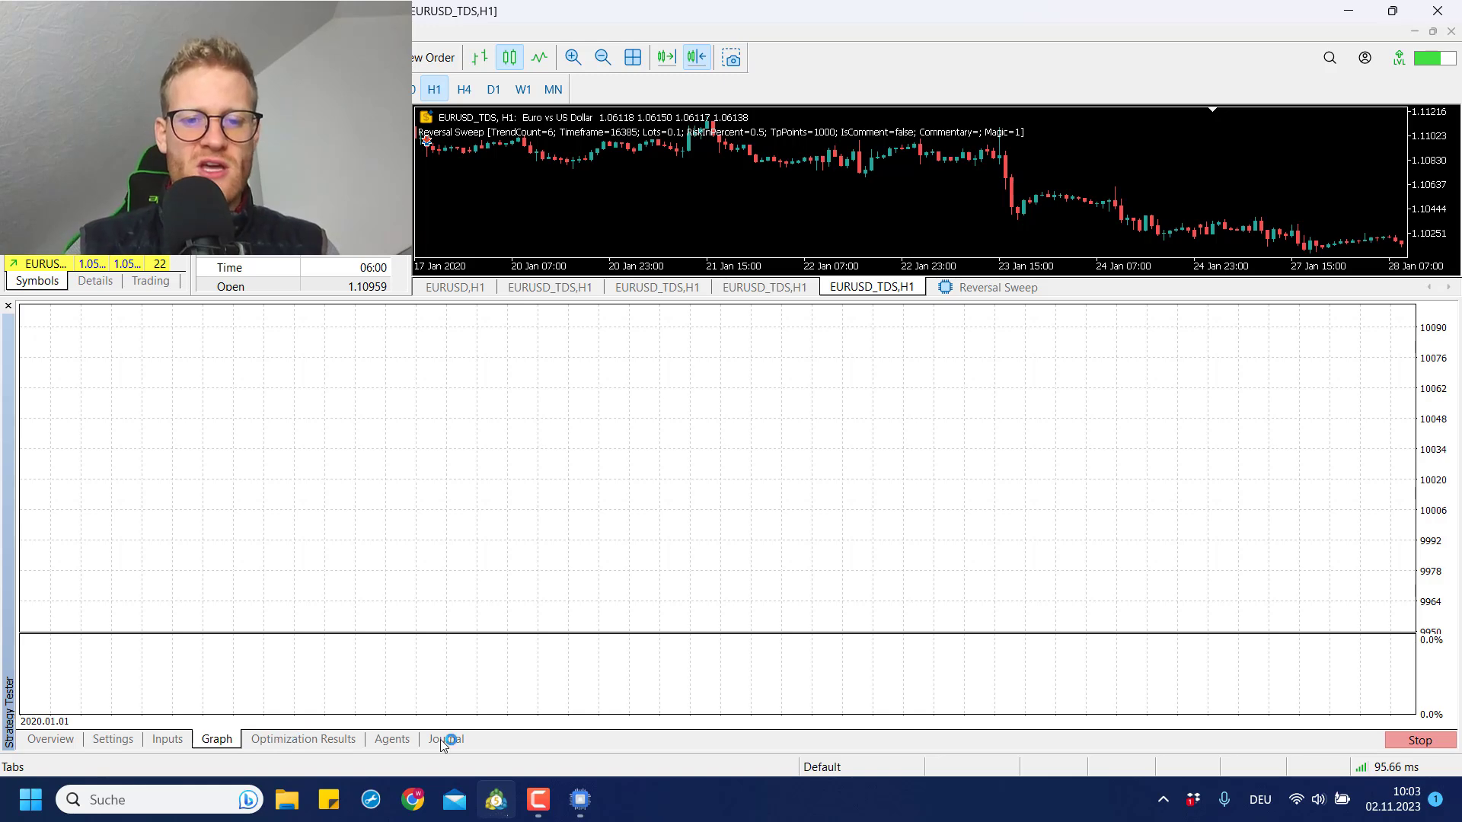
pyautogui.click(596, 803)
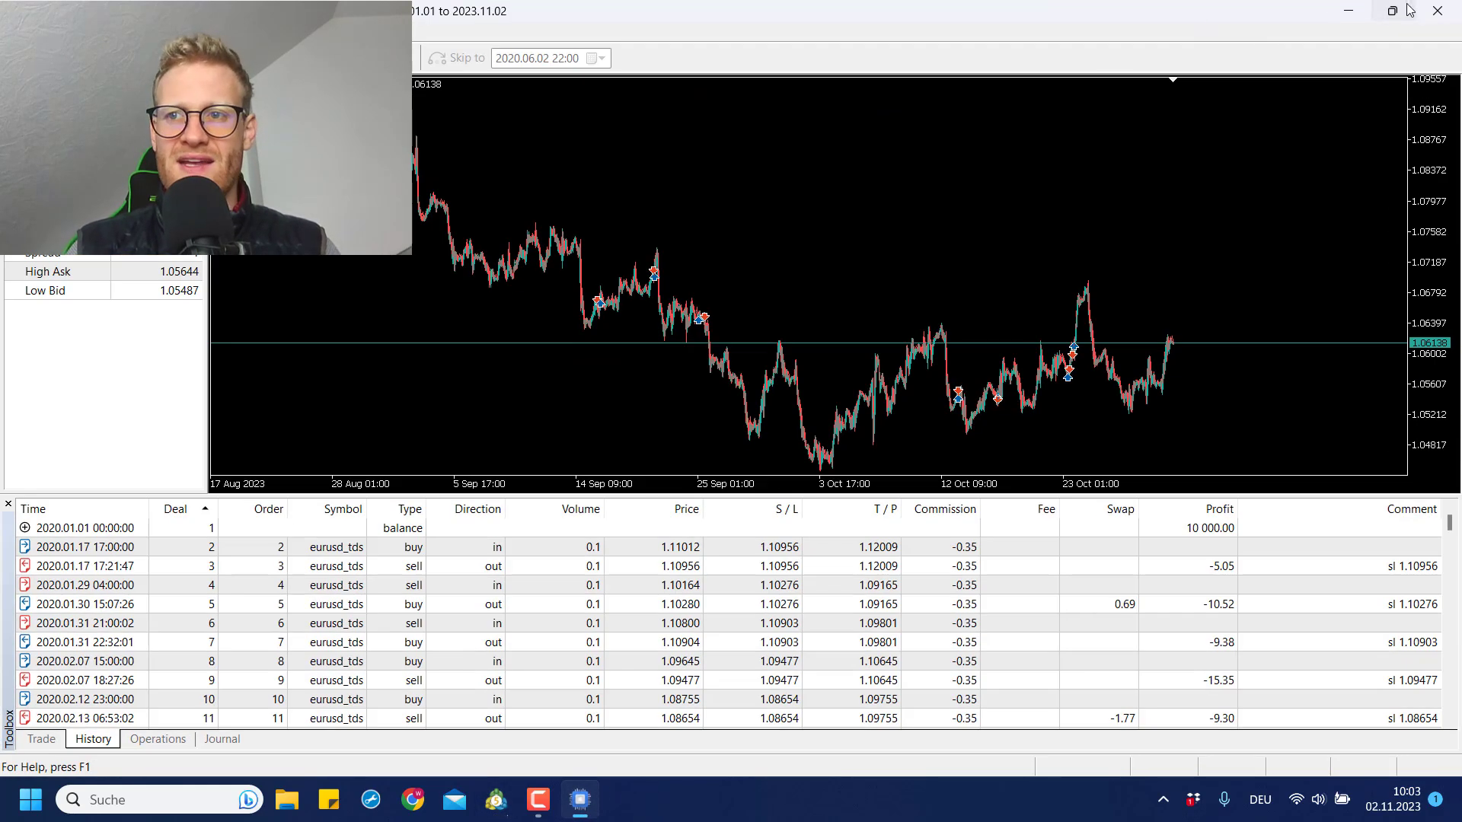
pyautogui.click(1435, 13)
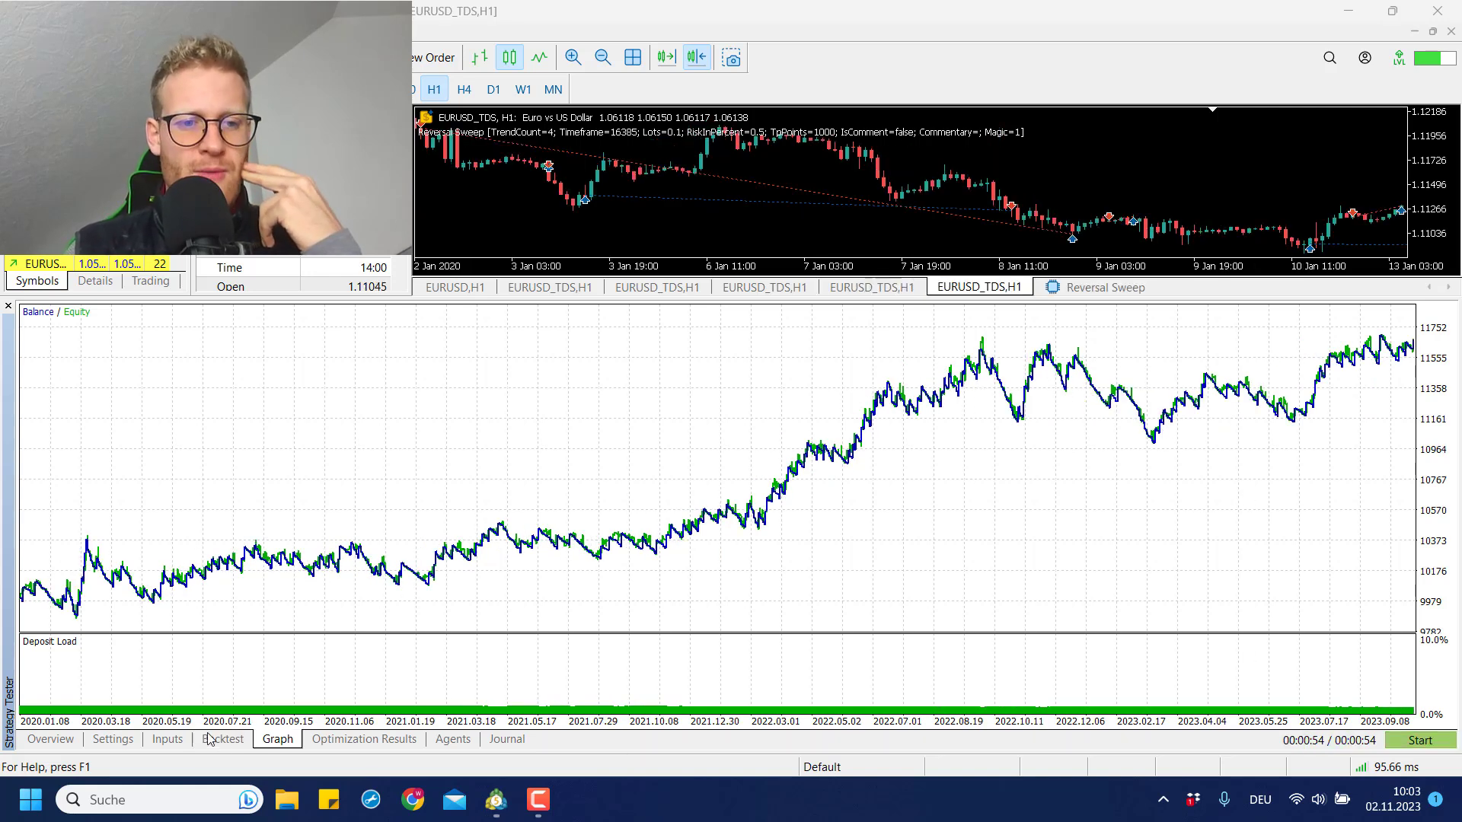
pyautogui.click(210, 739)
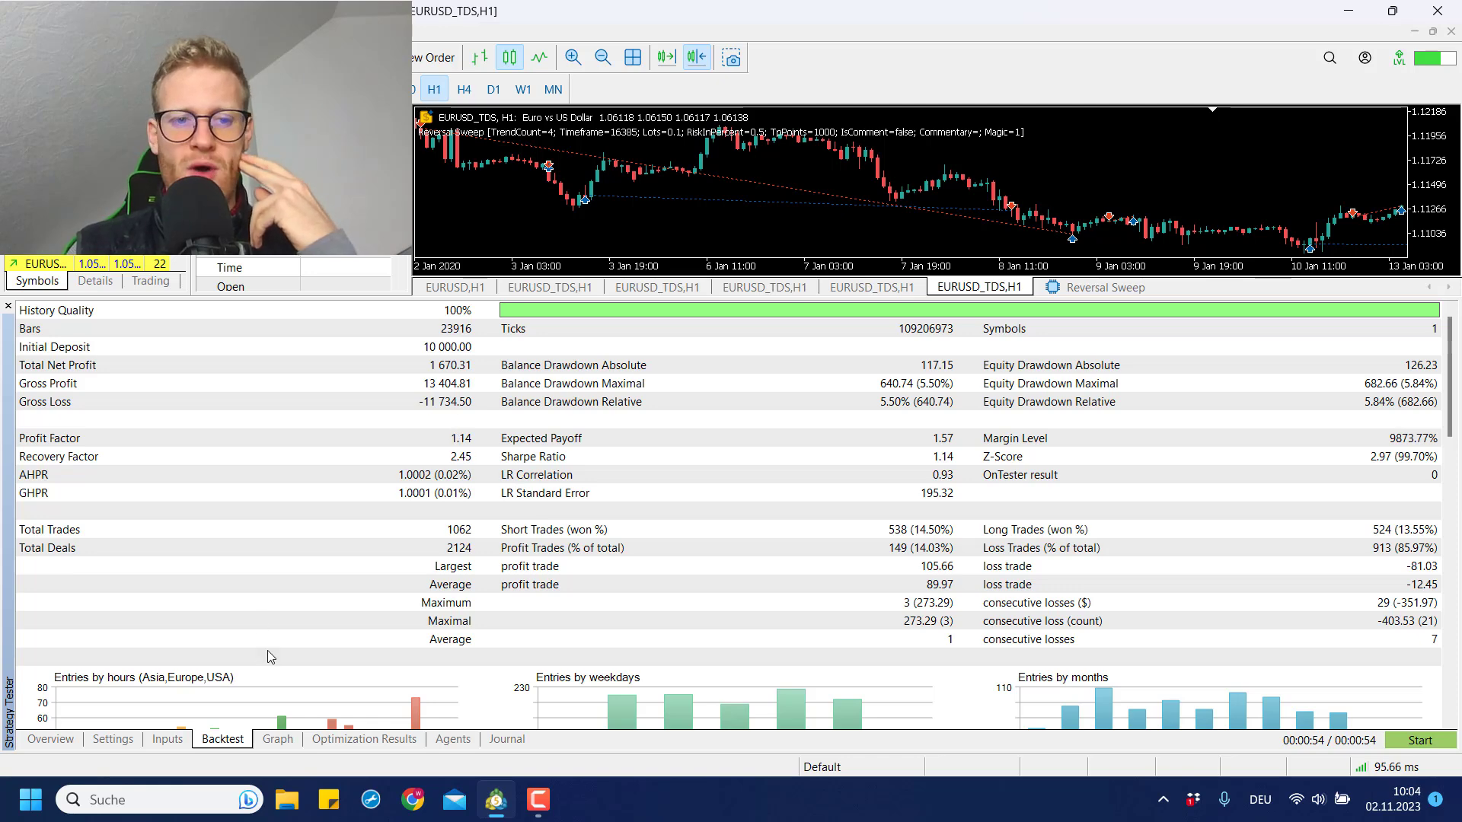
pyautogui.click(277, 743)
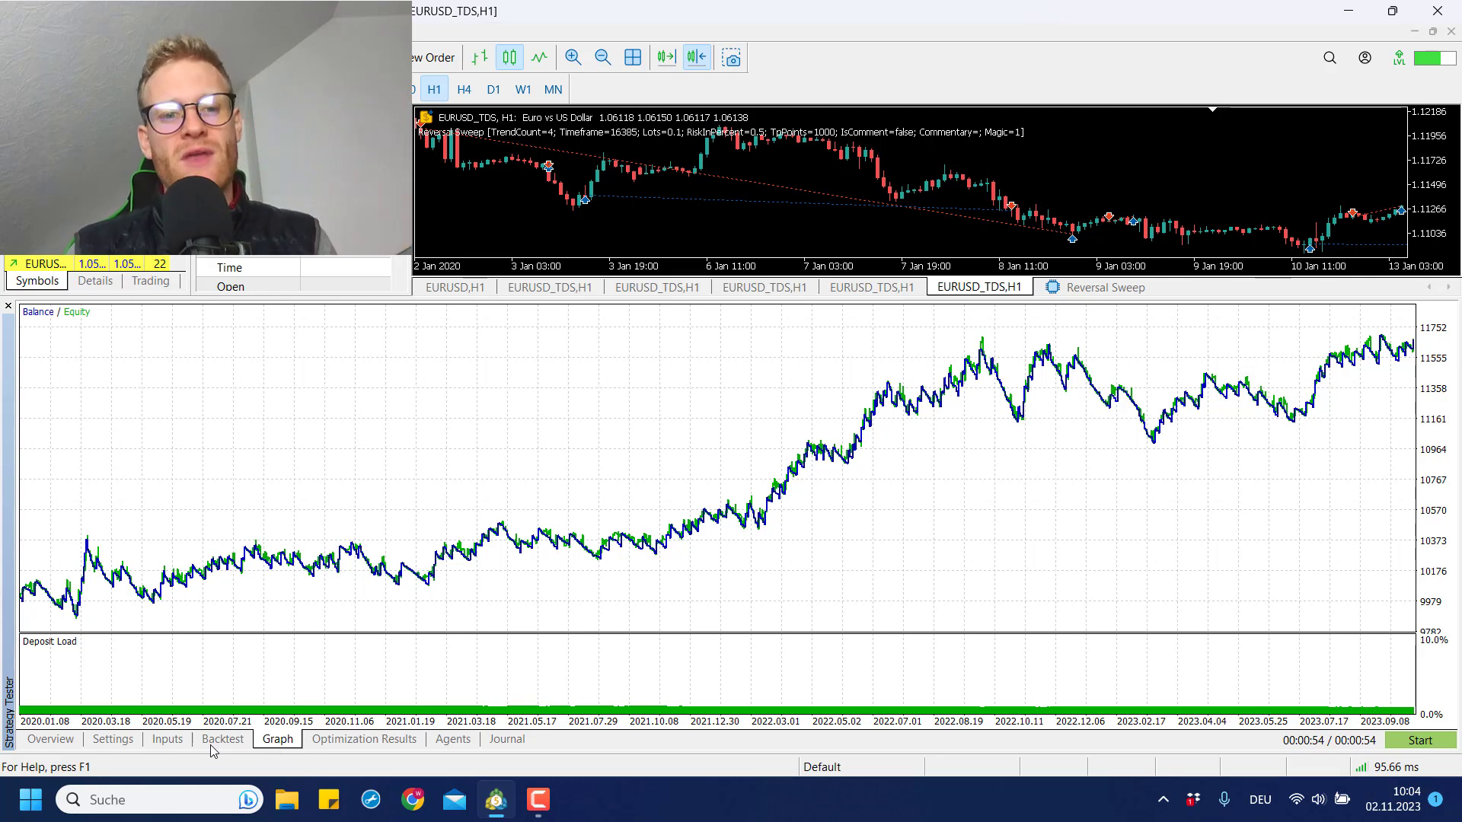
# Step: Set the test period's start date to 2015.01.01 and start the backtest
pyautogui.click(114, 740)
pyautogui.click(339, 372)
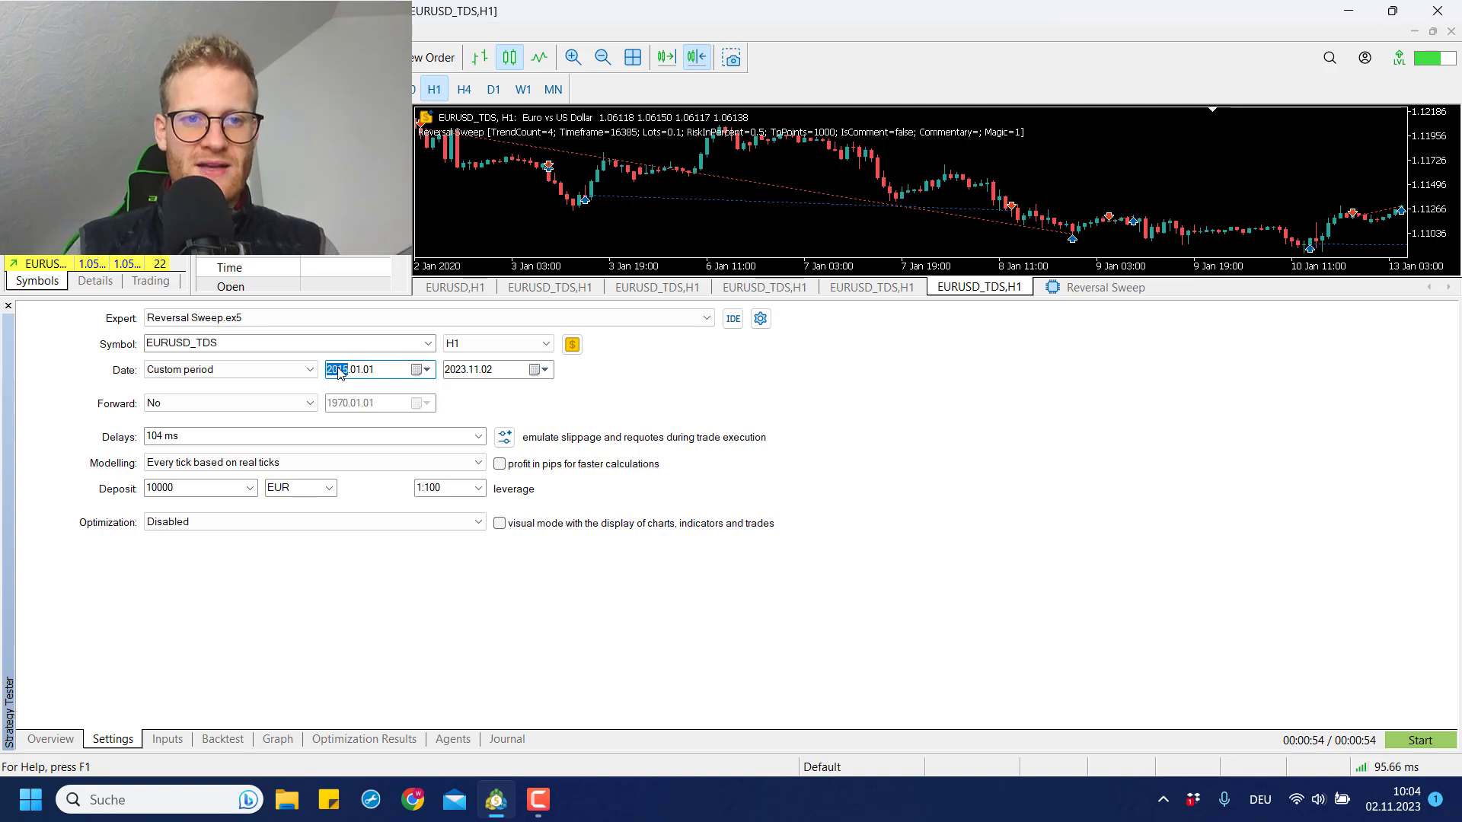
pyautogui.click(979, 387)
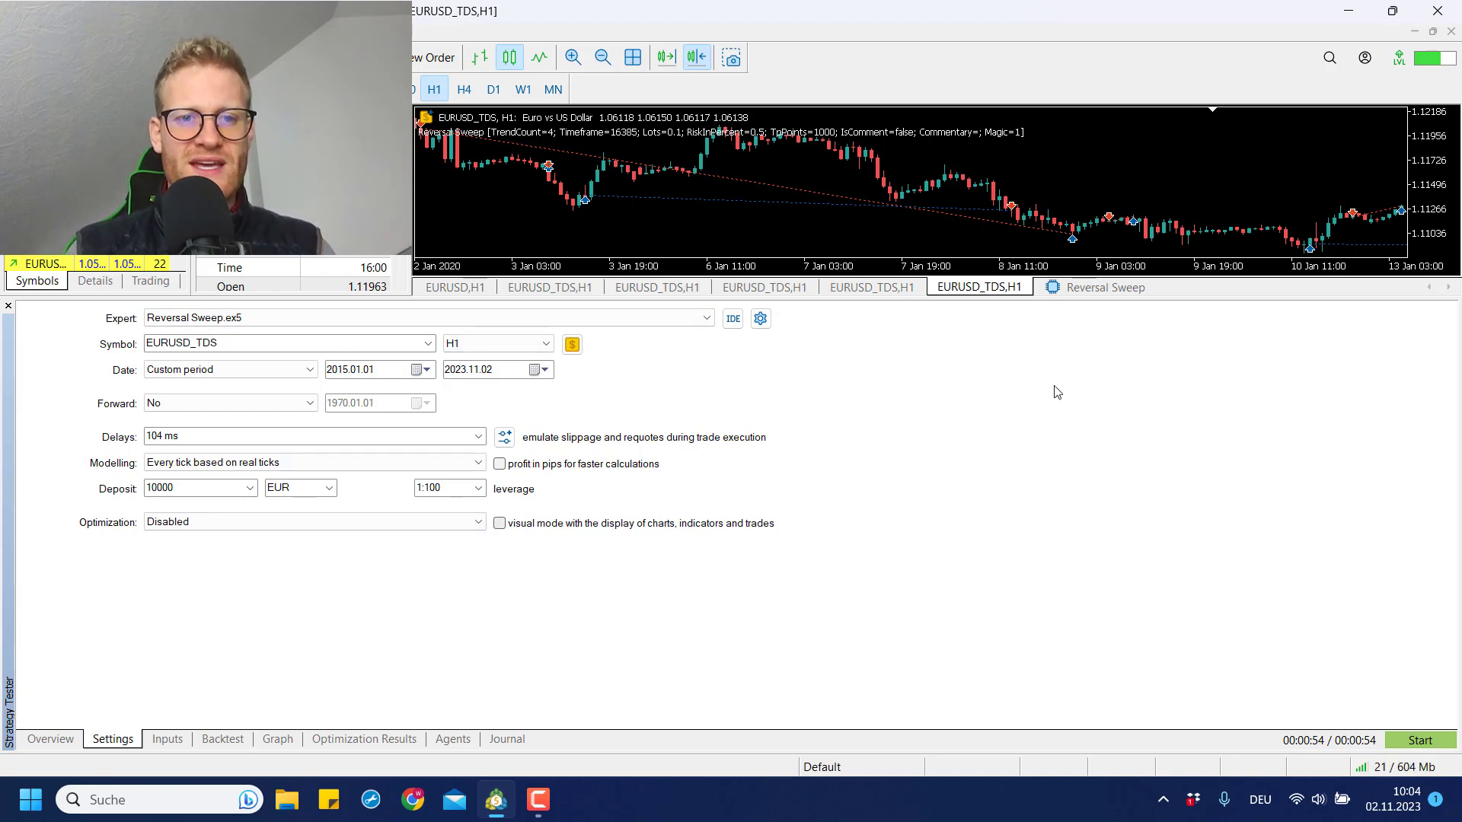
pyautogui.click(336, 370)
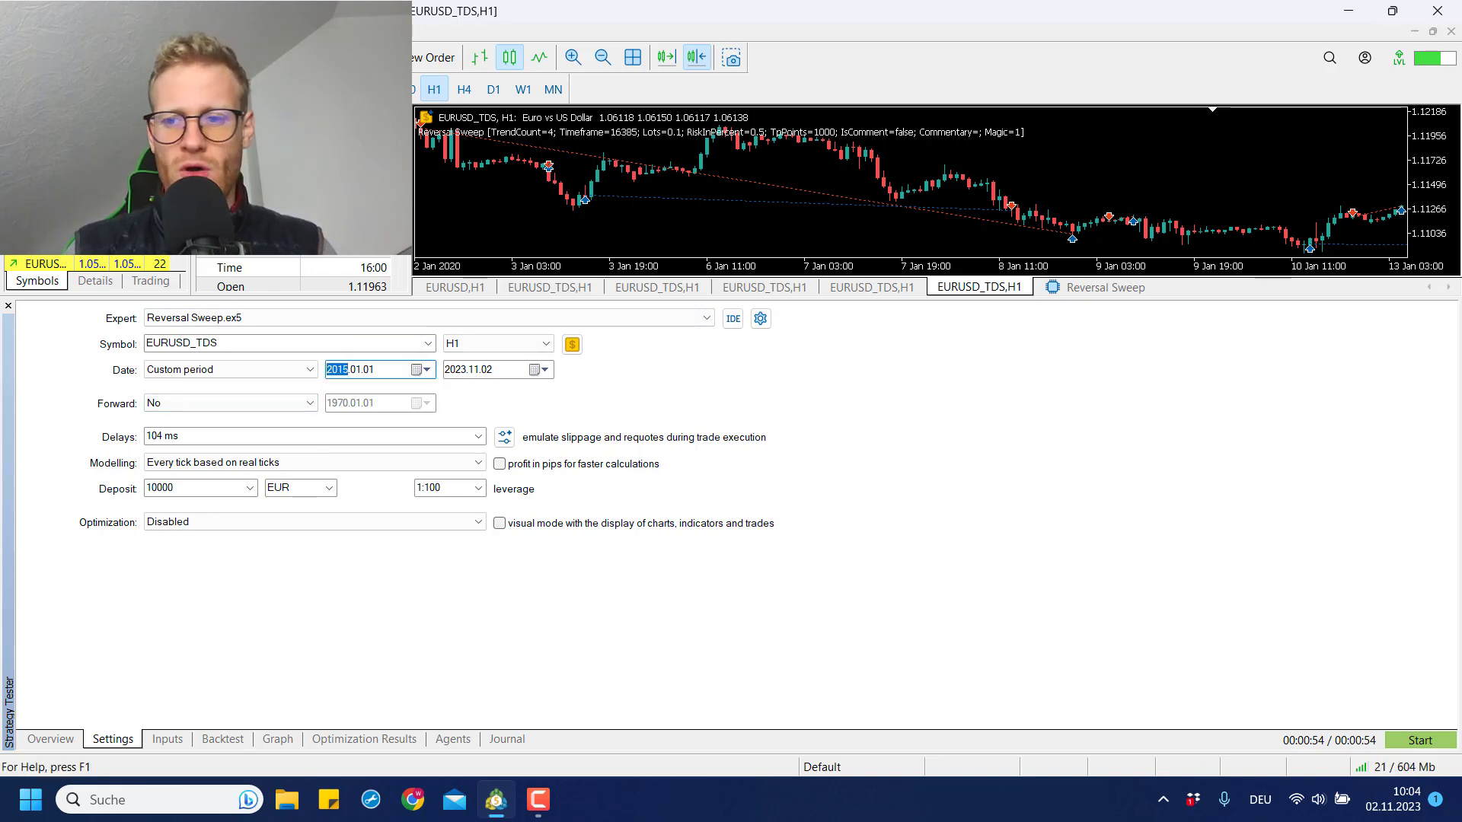
pyautogui.click(1420, 740)
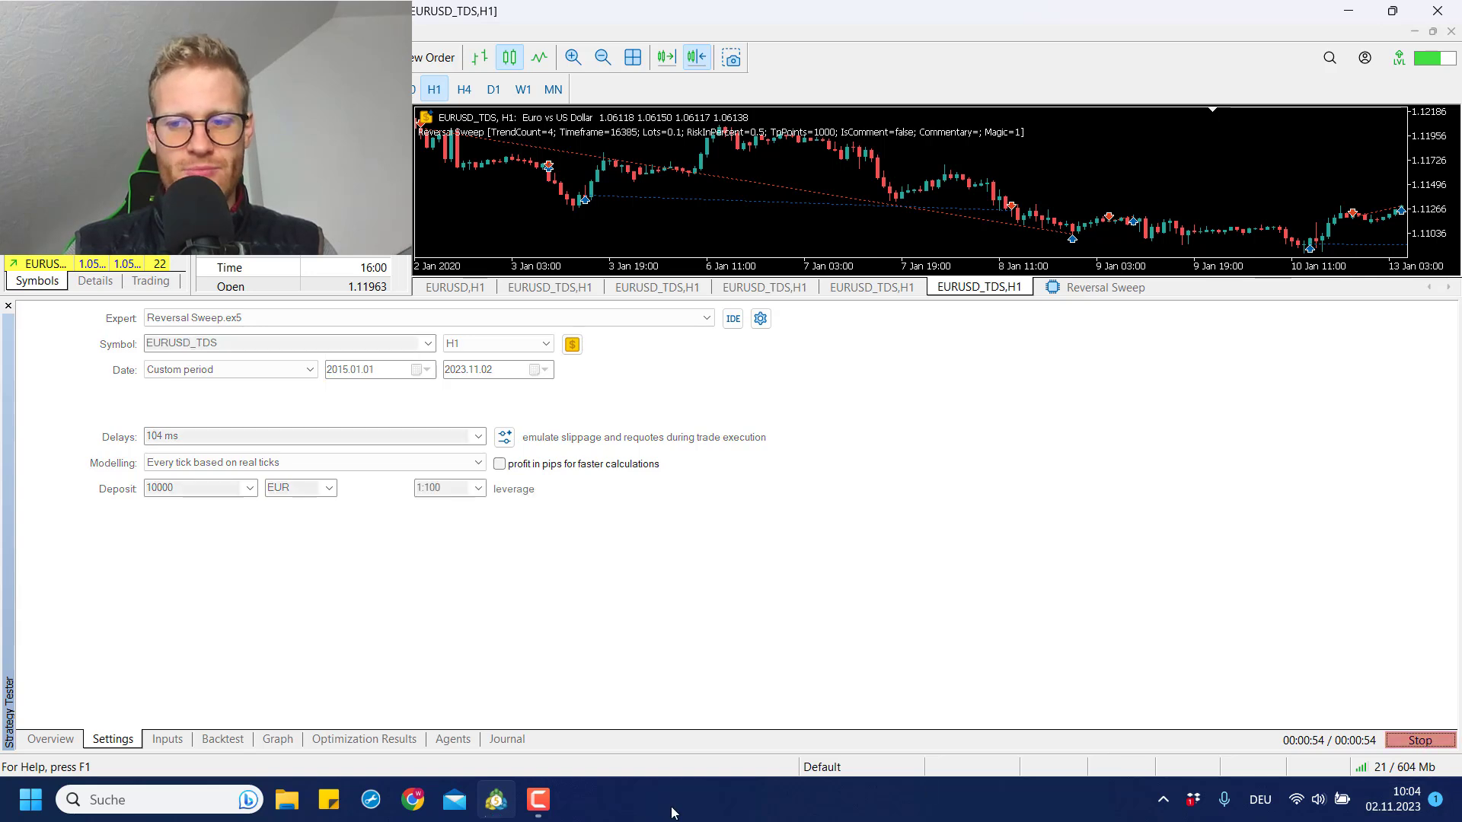
# Step: Check the inputs used for the test from 2015, then review its balance and equity graph and its backtest statistics
pyautogui.click(168, 739)
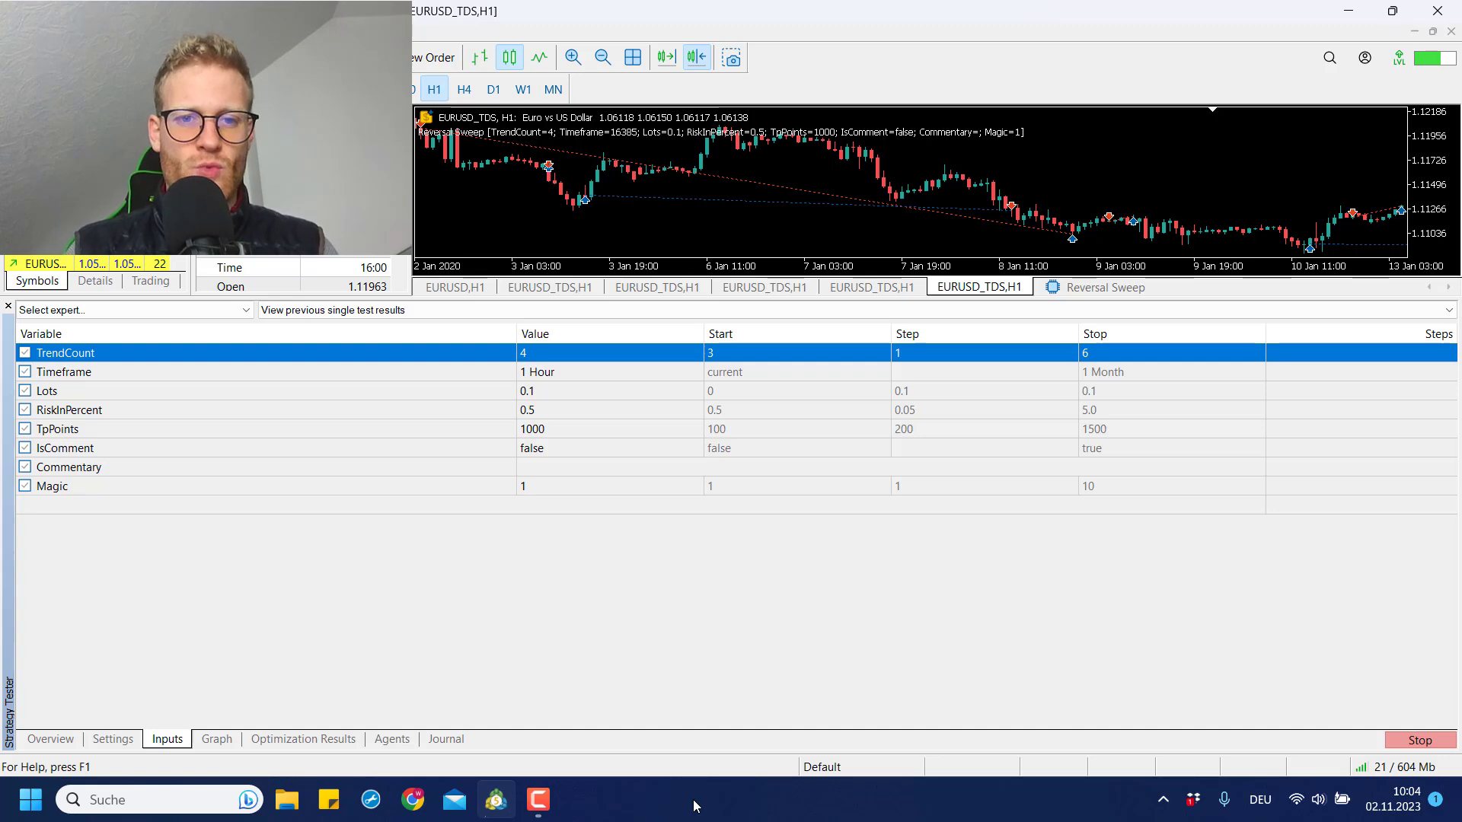
pyautogui.click(217, 740)
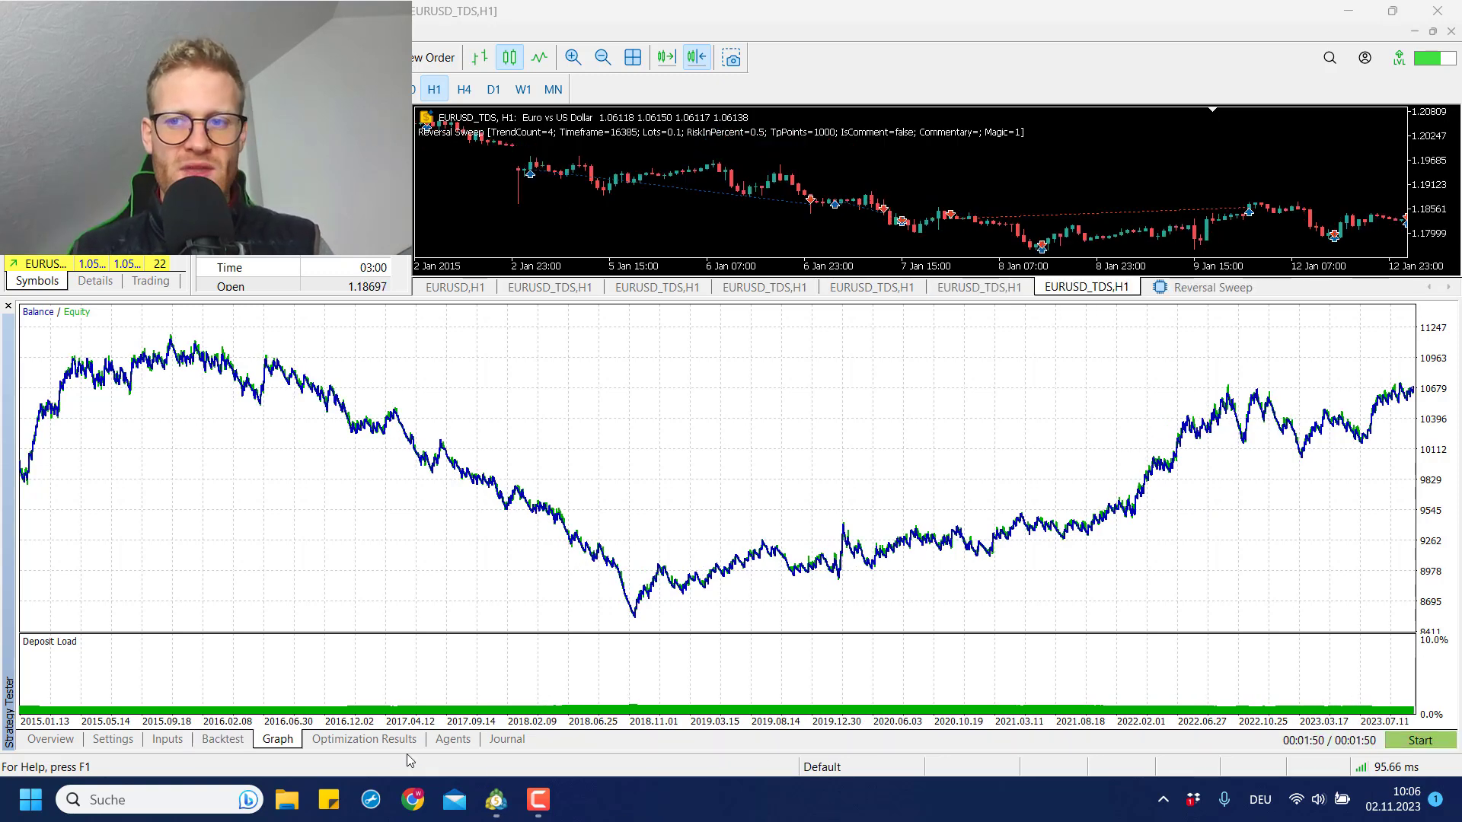
pyautogui.click(223, 740)
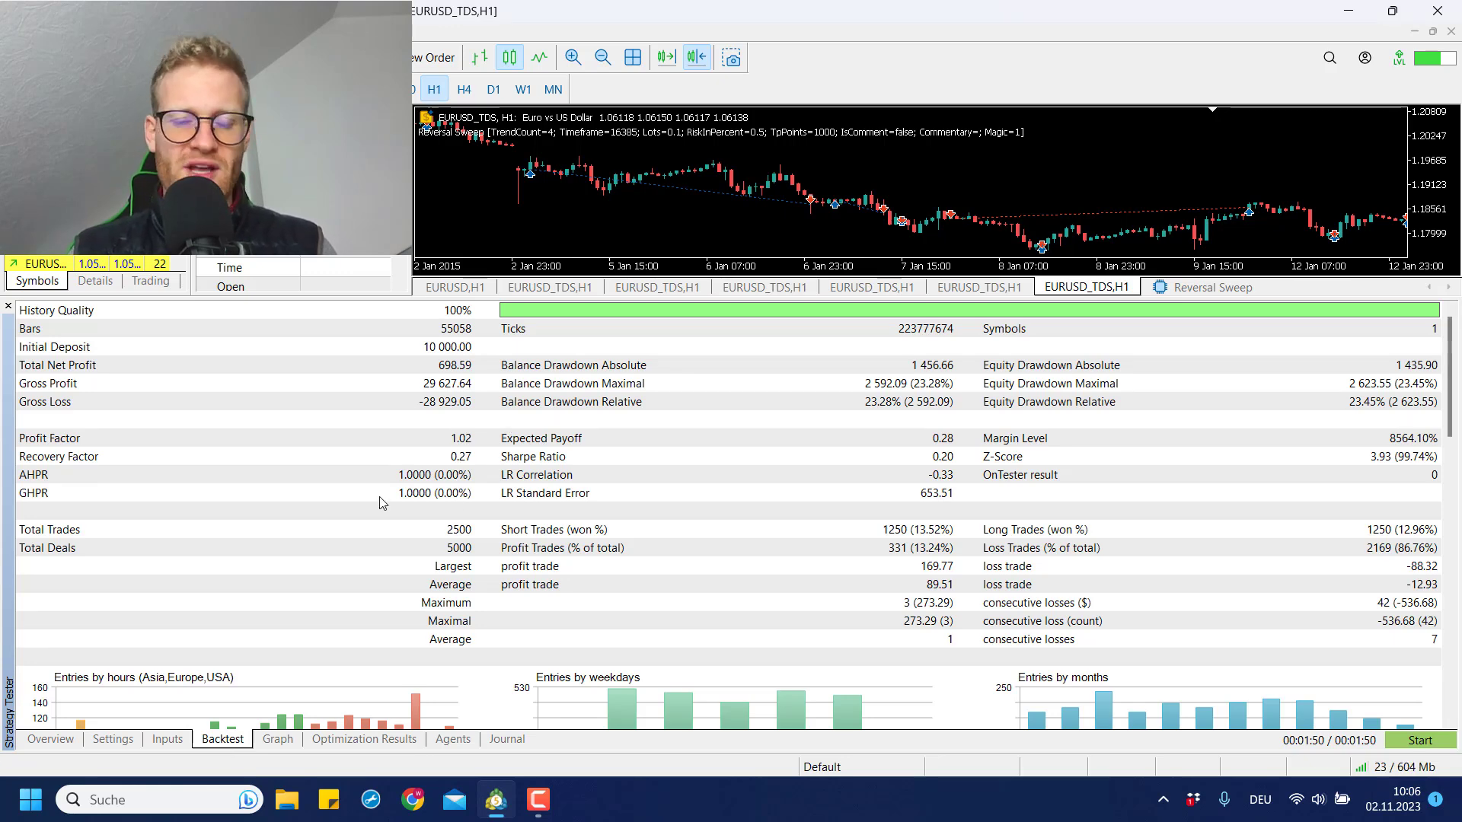
pyautogui.scroll(-1, 605, 491)
pyautogui.scroll(1, 605, 490)
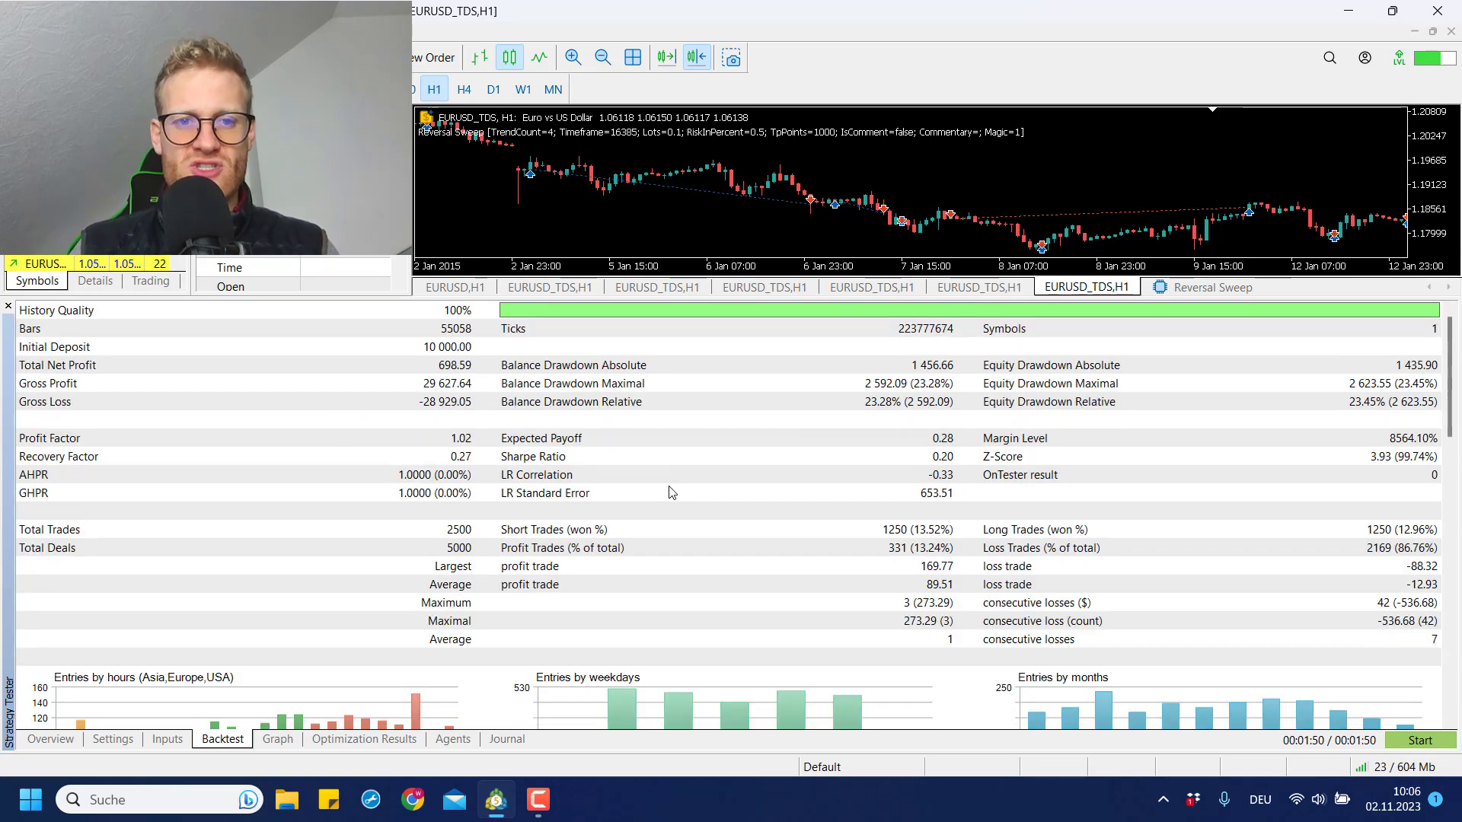
# Step: Examine the entry, profit and loss, MFE and MAE charts in the TrendCount 4 backtest report
pyautogui.scroll(-6, 677, 499)
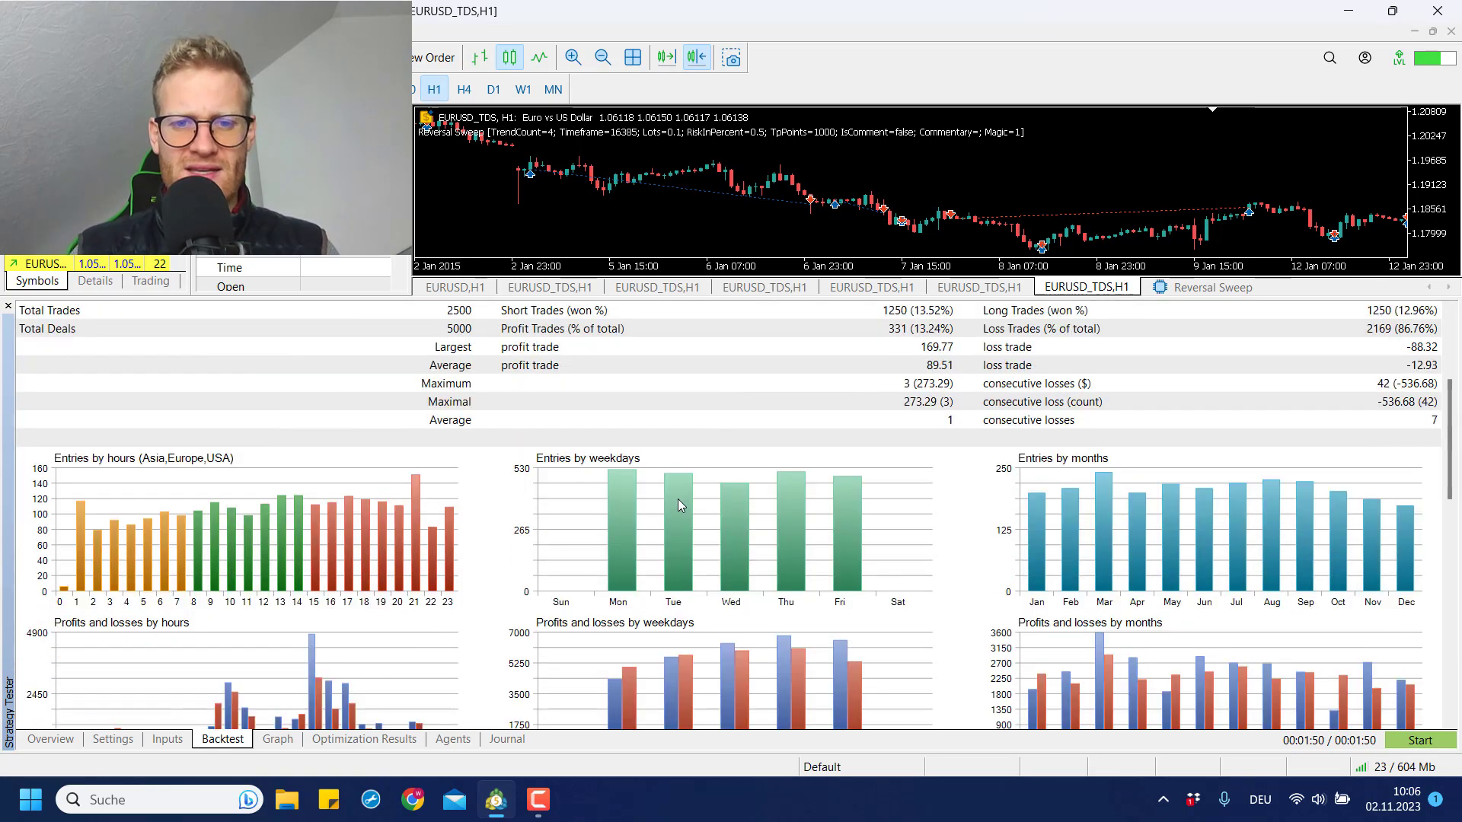
pyautogui.scroll(-8, 678, 499)
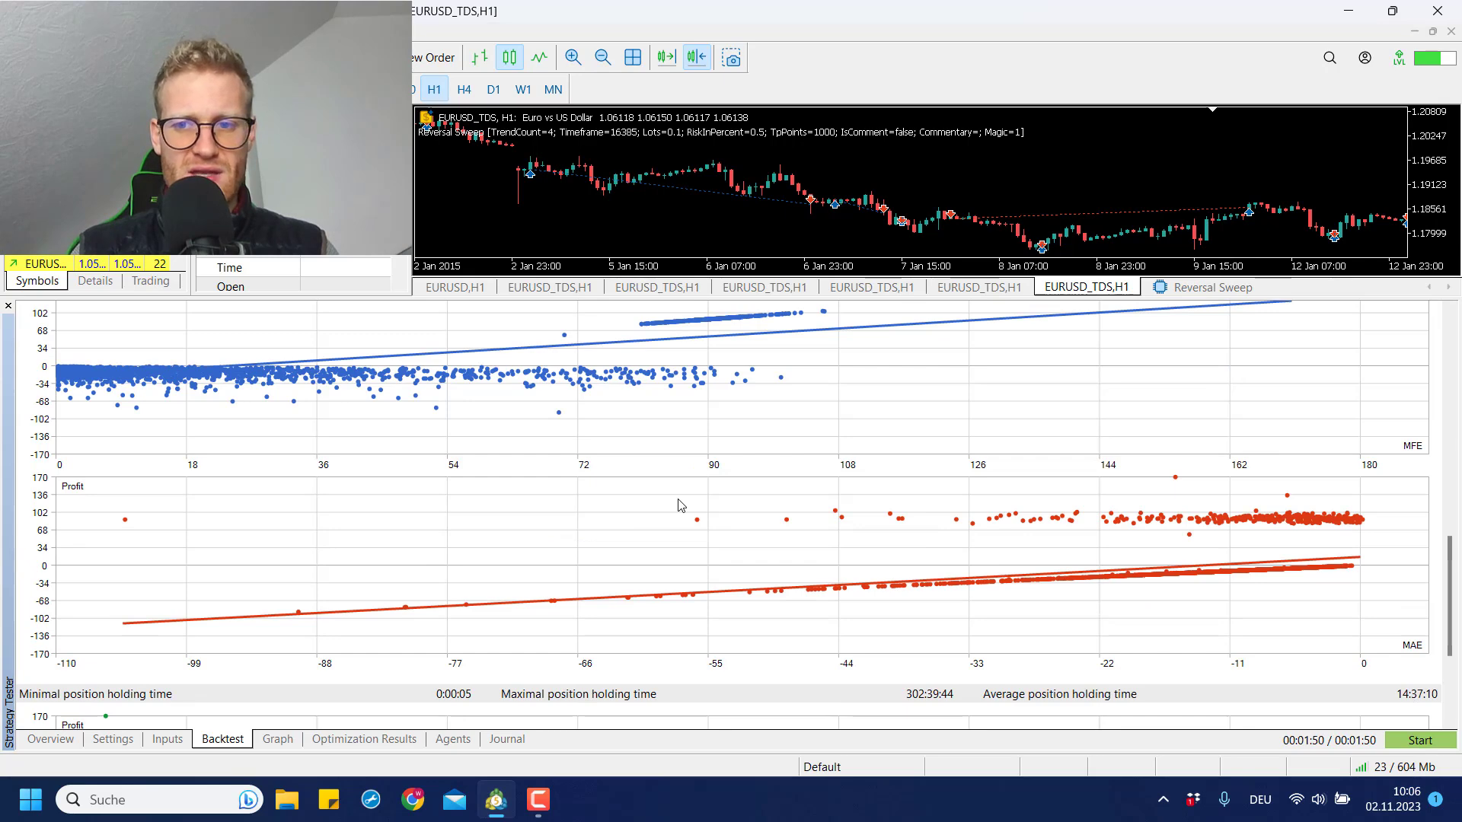
pyautogui.scroll(15, 679, 505)
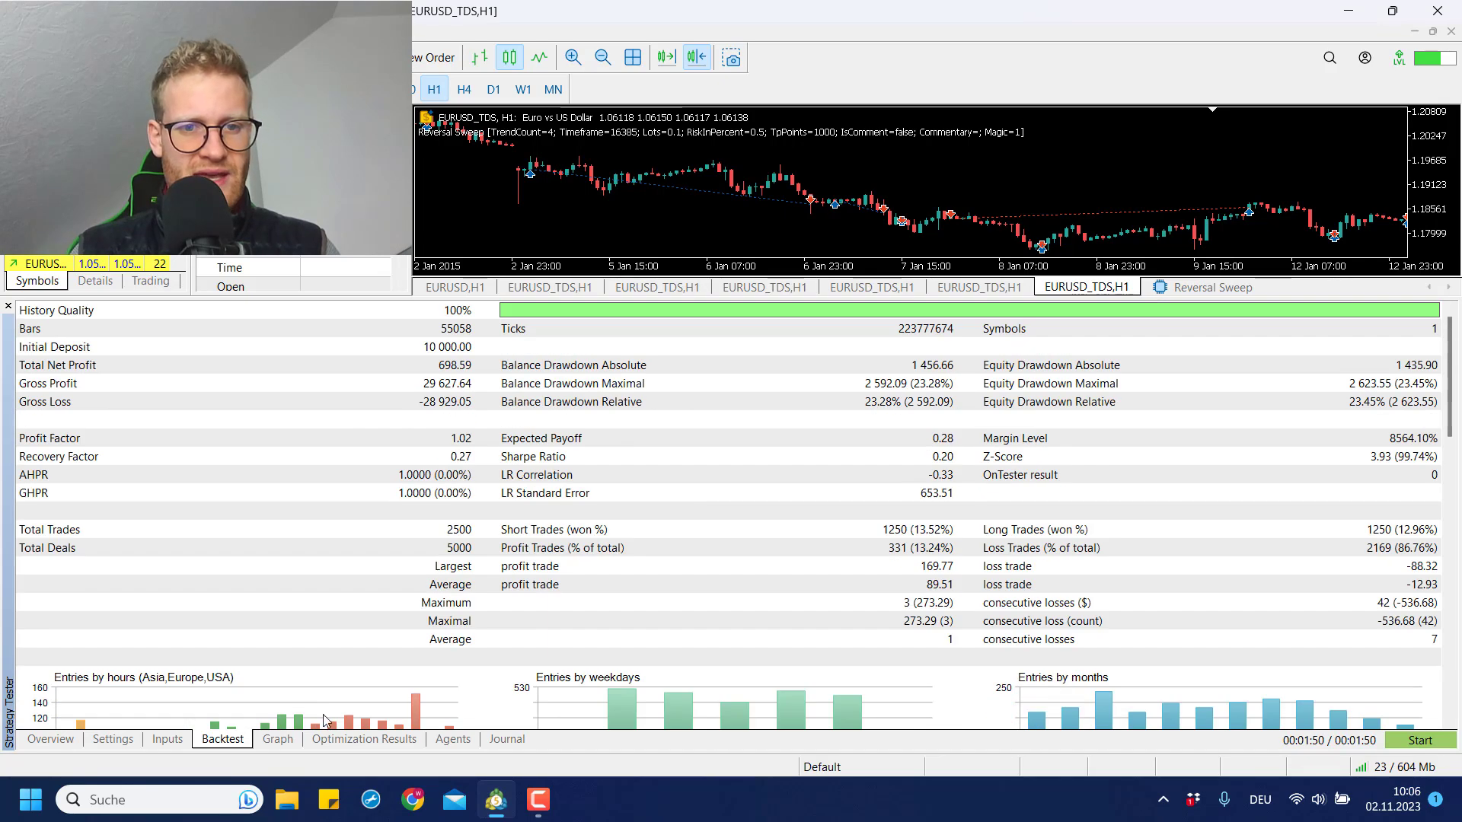
# Step: Set the TrendCount input to 6 and start the backtest over the period from 2015.01.01 to 2023.11.02
pyautogui.click(168, 739)
pyautogui.doubleClick(548, 354)
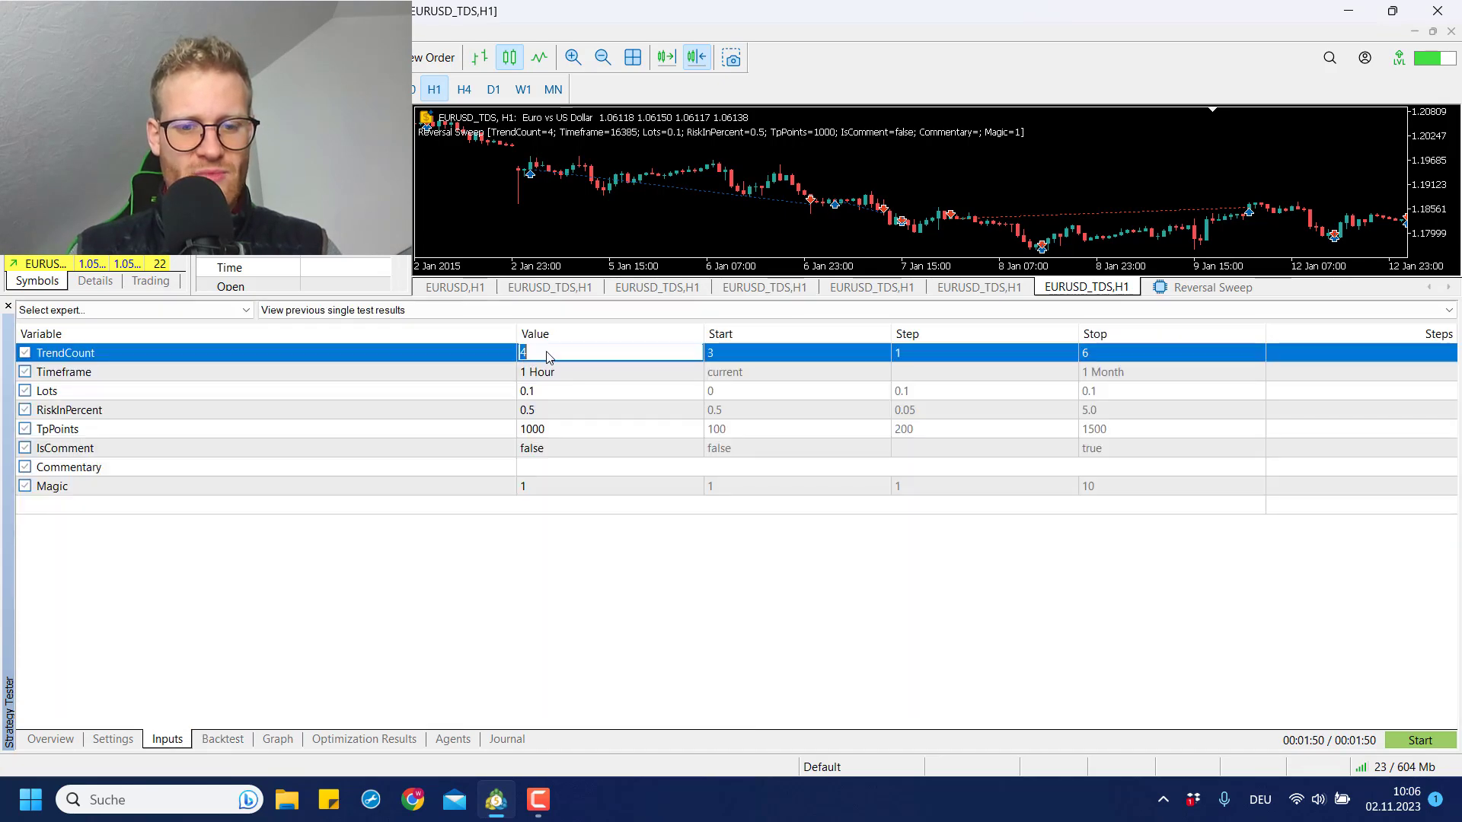
pyautogui.write('6')
pyautogui.click(347, 369)
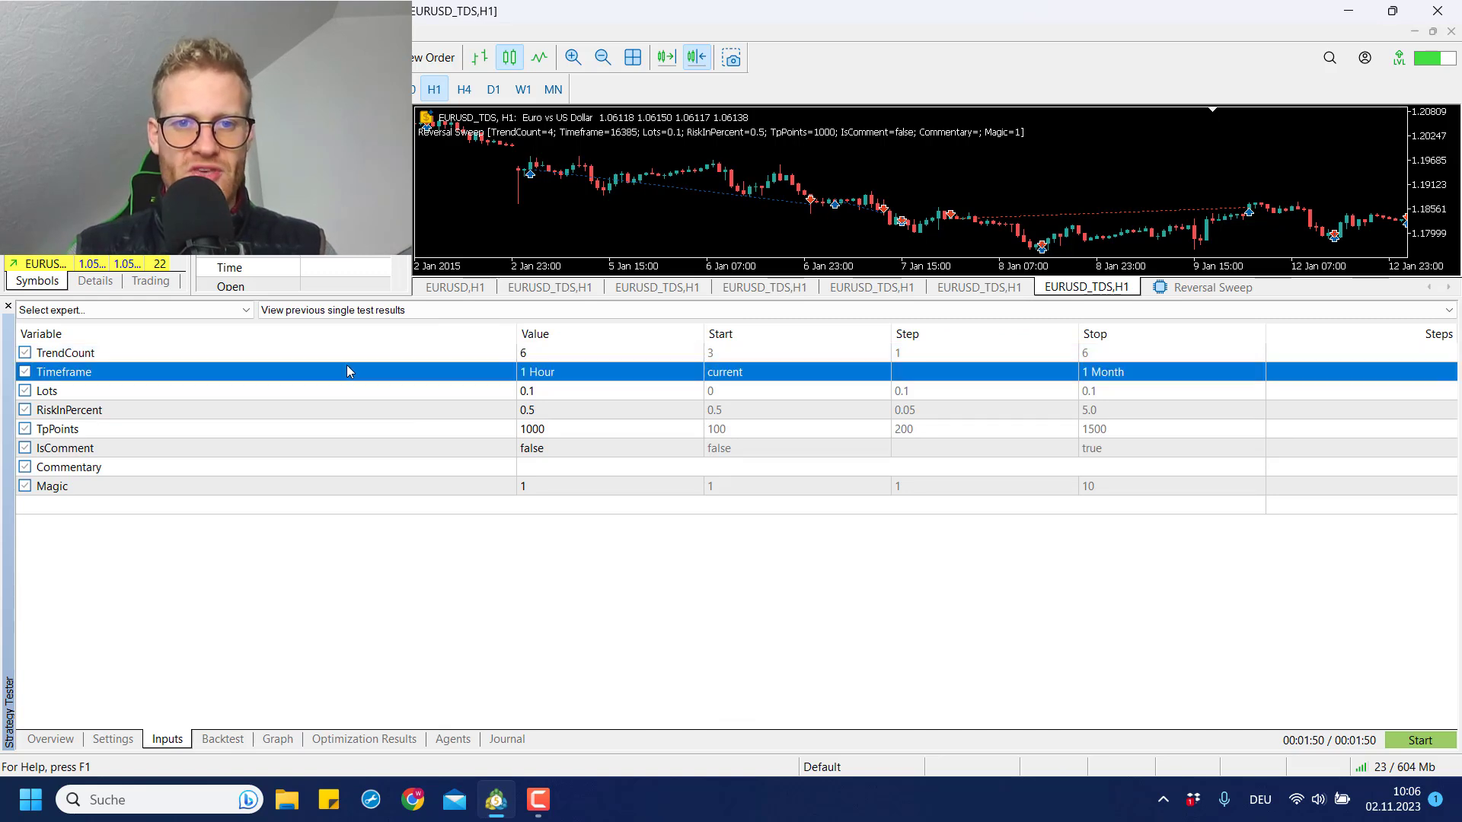
pyautogui.click(112, 739)
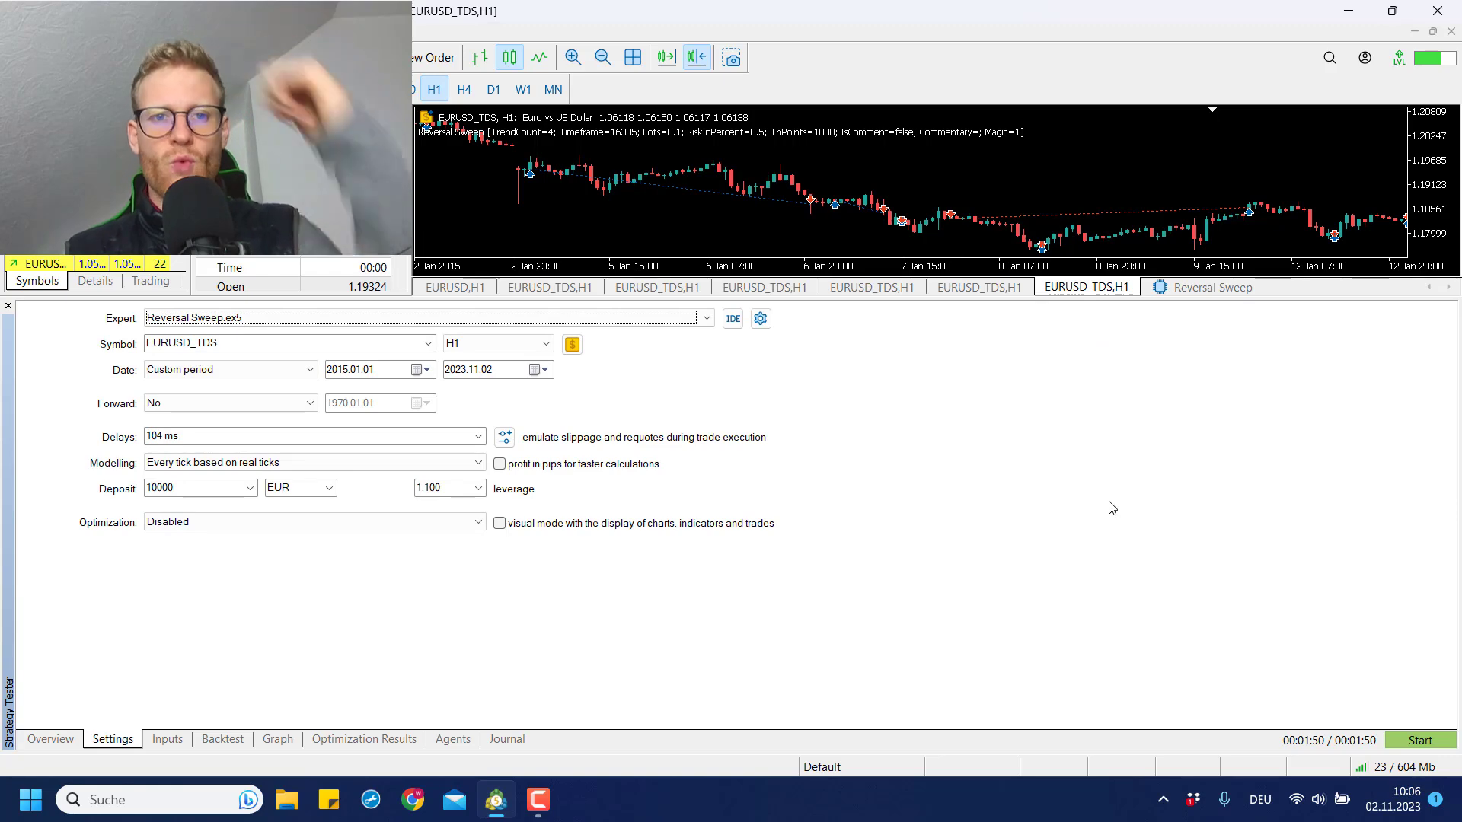
pyautogui.click(1410, 740)
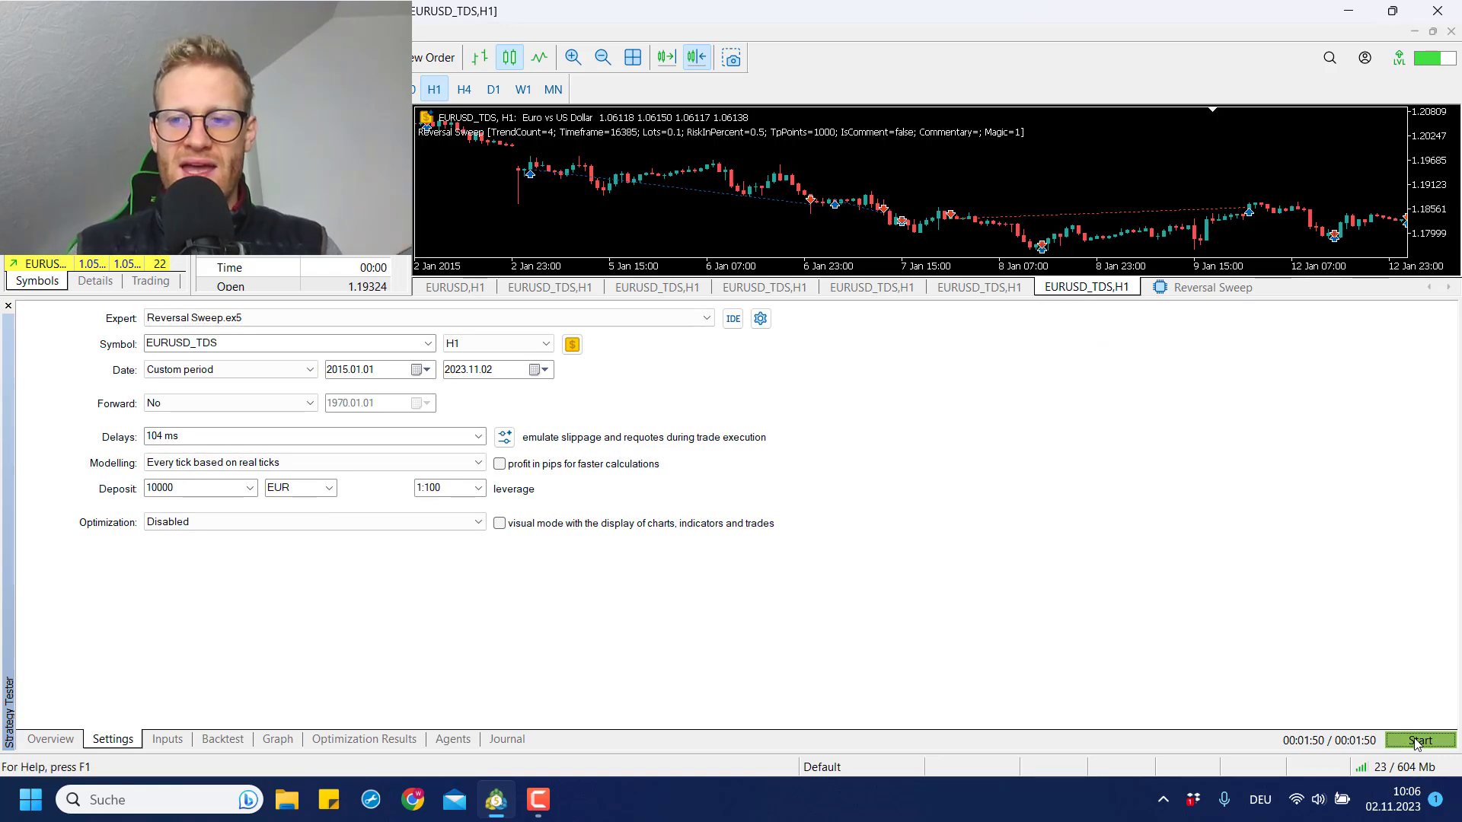
# Step: Review the balance and equity graph and the backtest statistics of the TrendCount 6 test
pyautogui.click(217, 738)
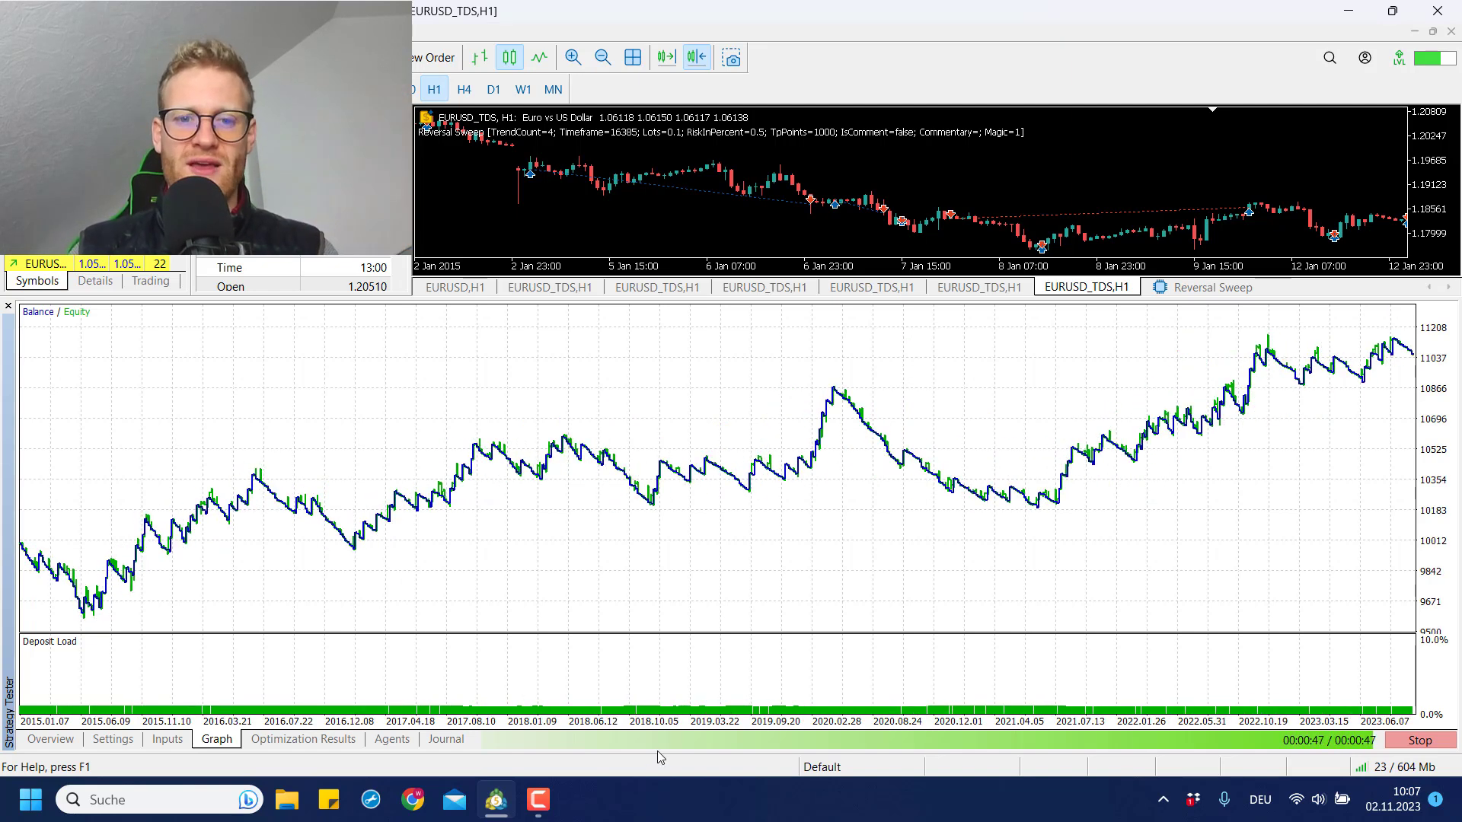
pyautogui.click(226, 736)
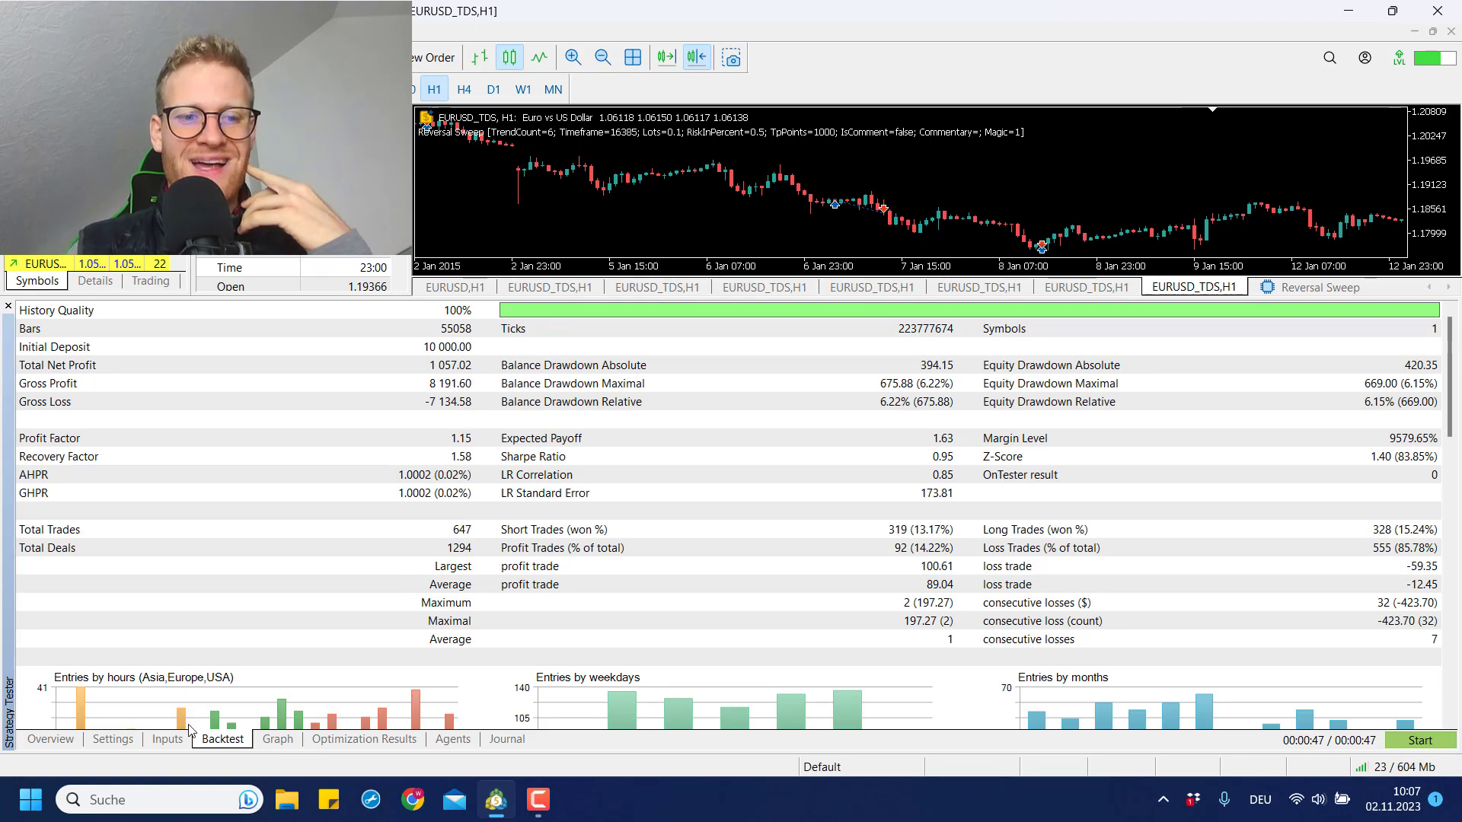
pyautogui.click(278, 737)
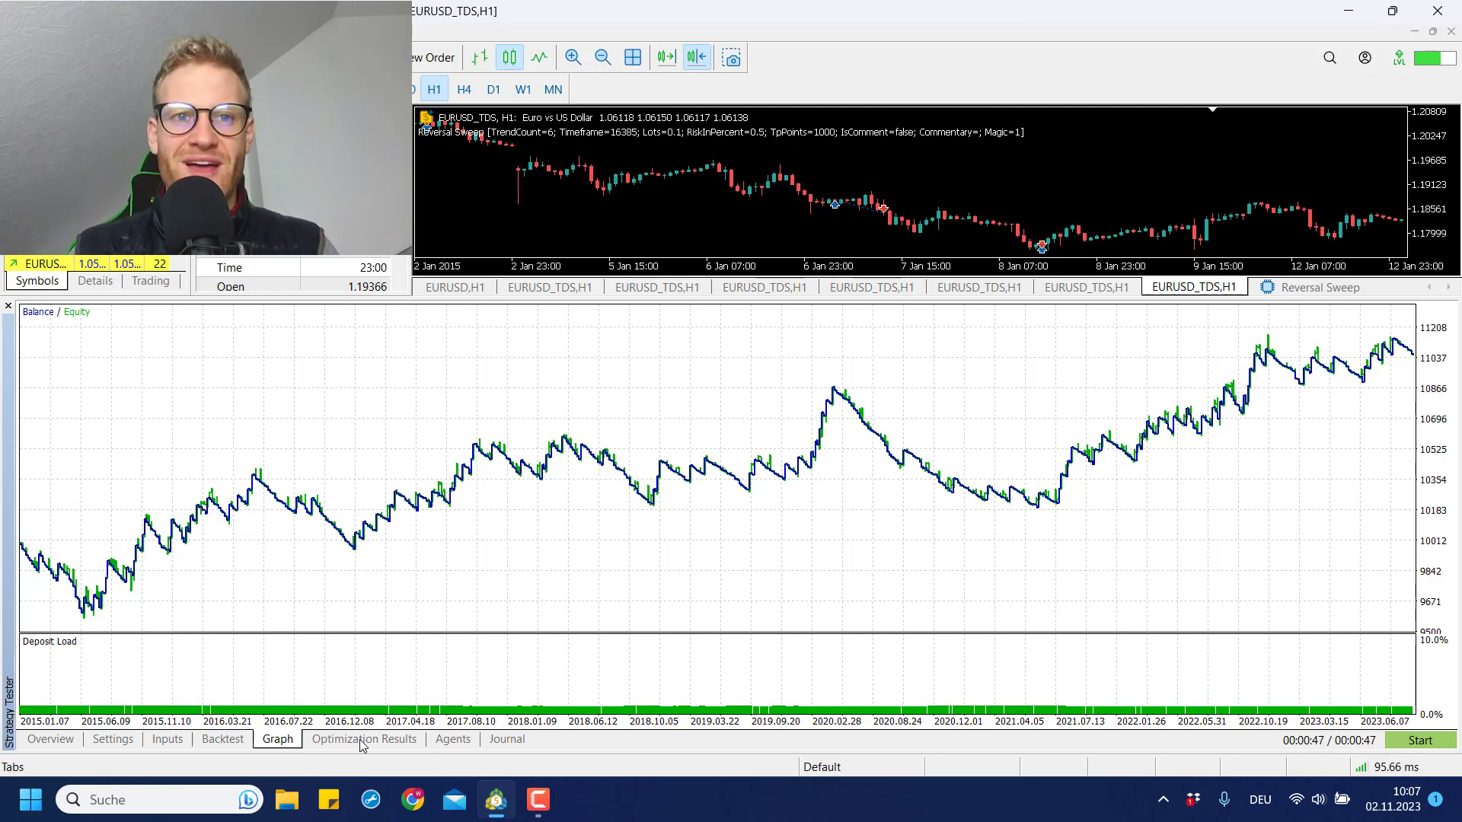
pyautogui.click(247, 747)
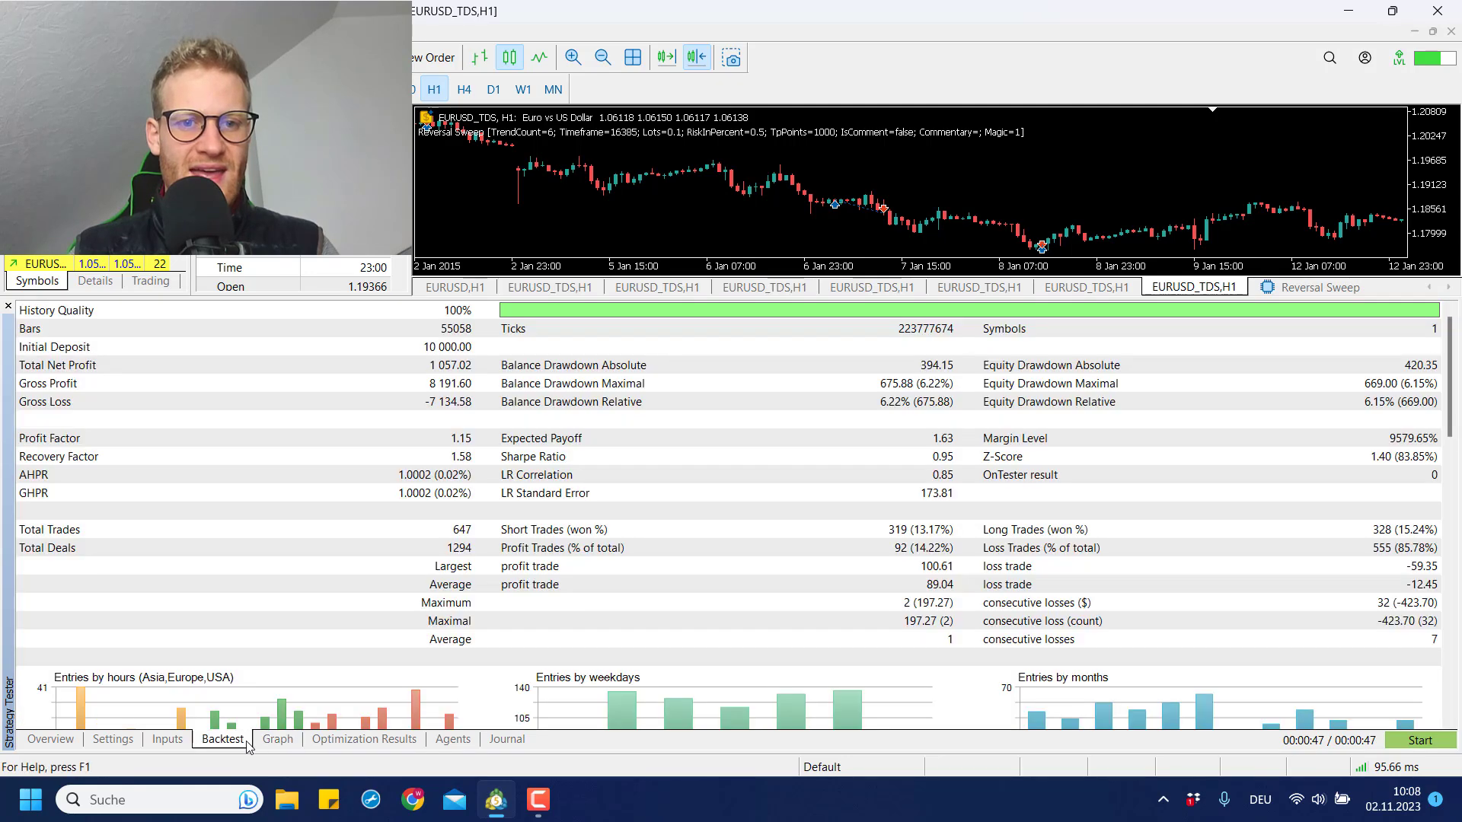
pyautogui.moveTo(793, 299); pyautogui.dragTo(791, 317)
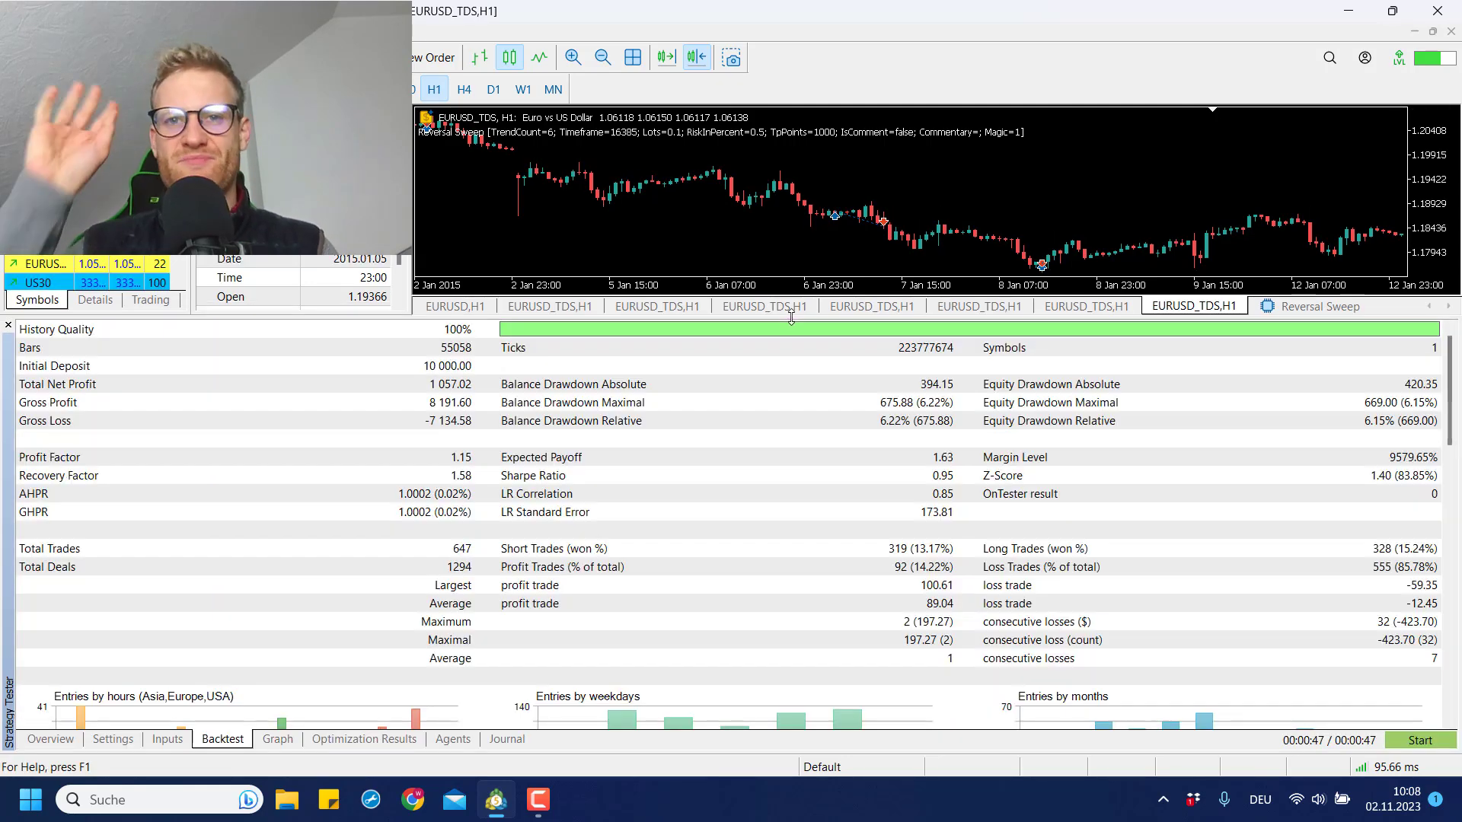